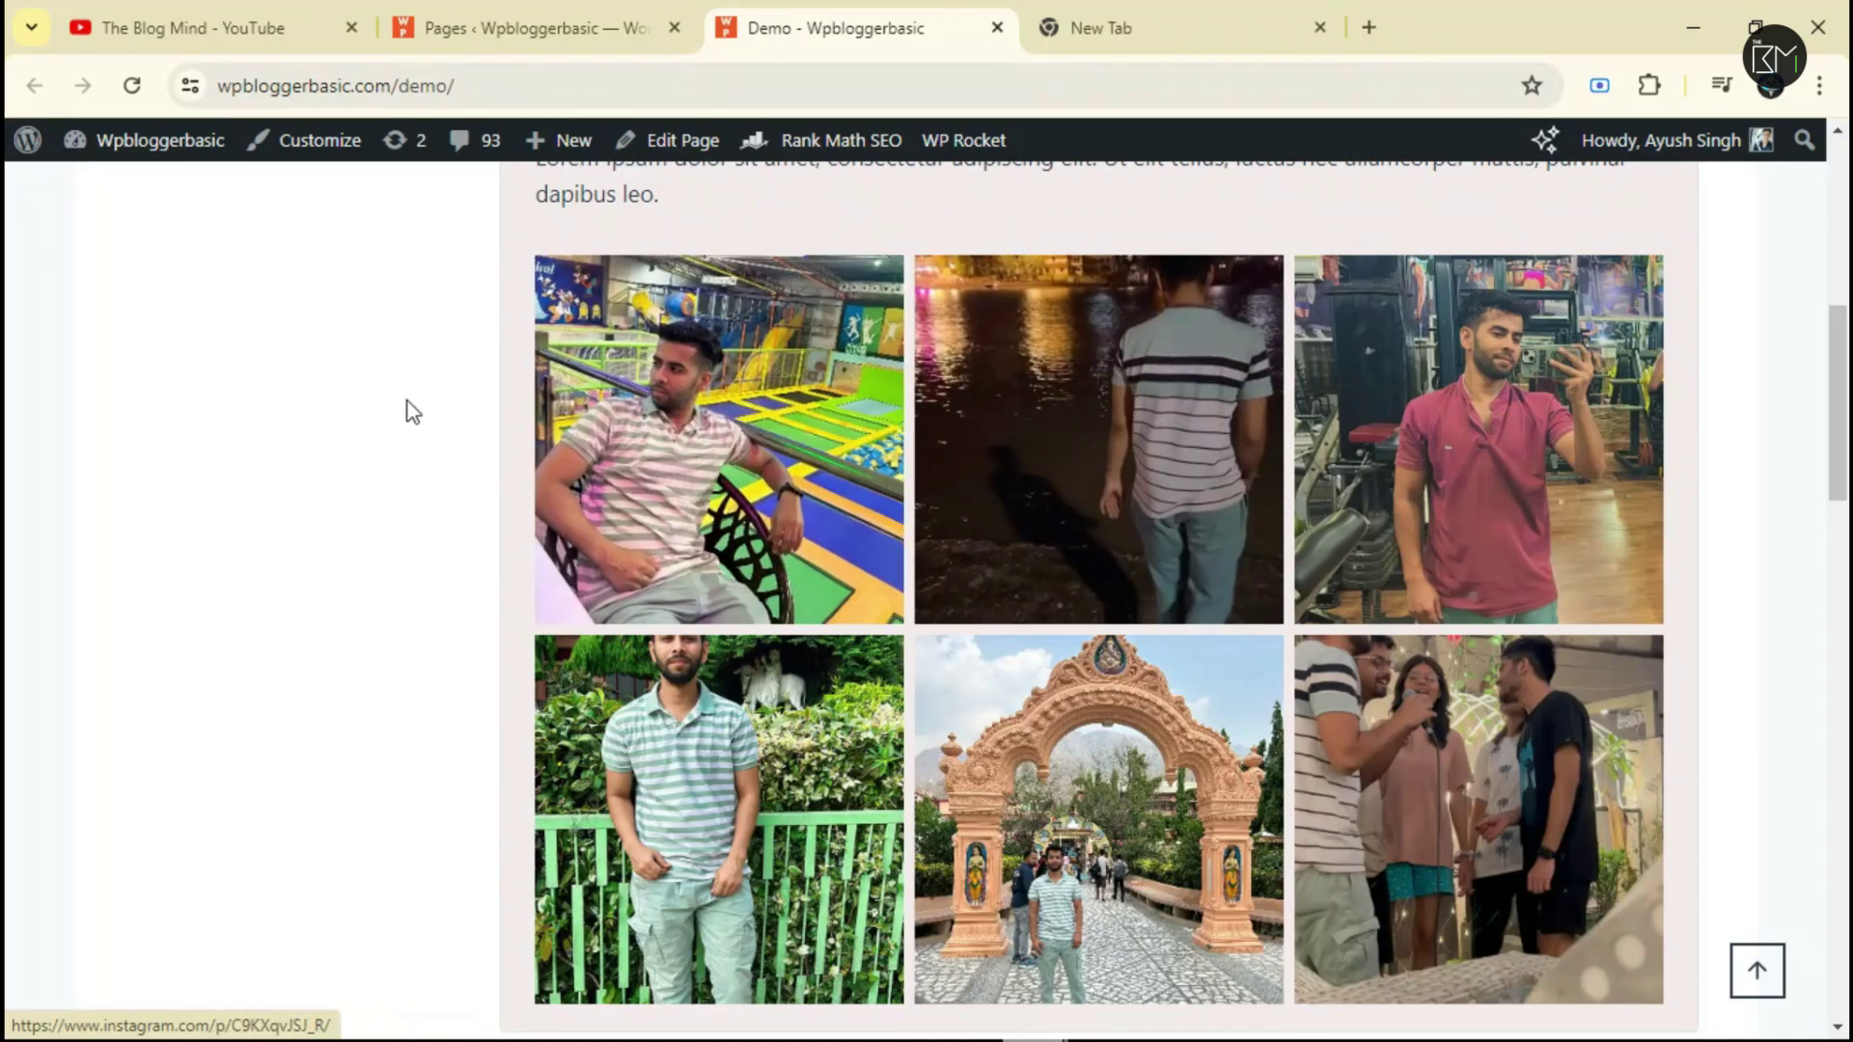
Examine the demo page's vertical and horizontal tab sections, opening the Reviews, Pricing and Discount tabs of the horizontal one.
{"action": "scroll", "coordinate": [378, 419], "scroll_direction": "up", "scroll_amount": 1}
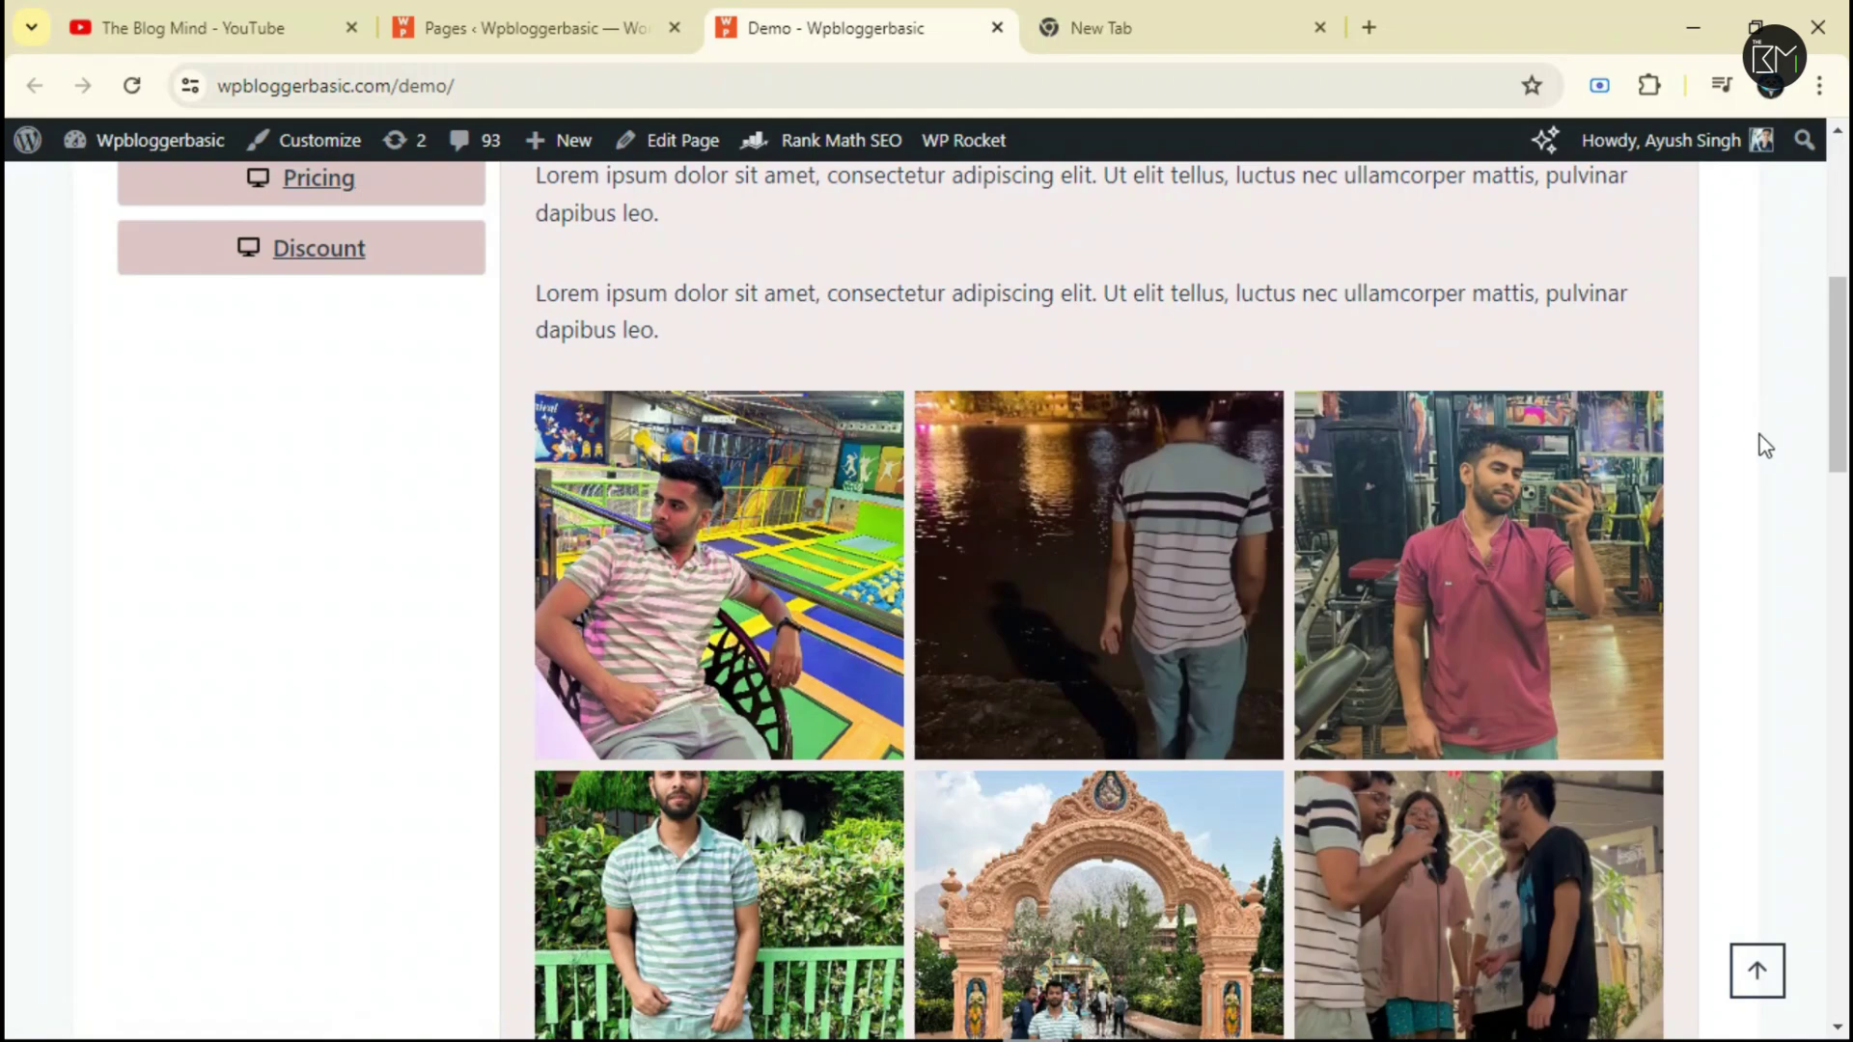
{"action": "scroll", "coordinate": [1765, 447], "scroll_direction": "down", "scroll_amount": 6}
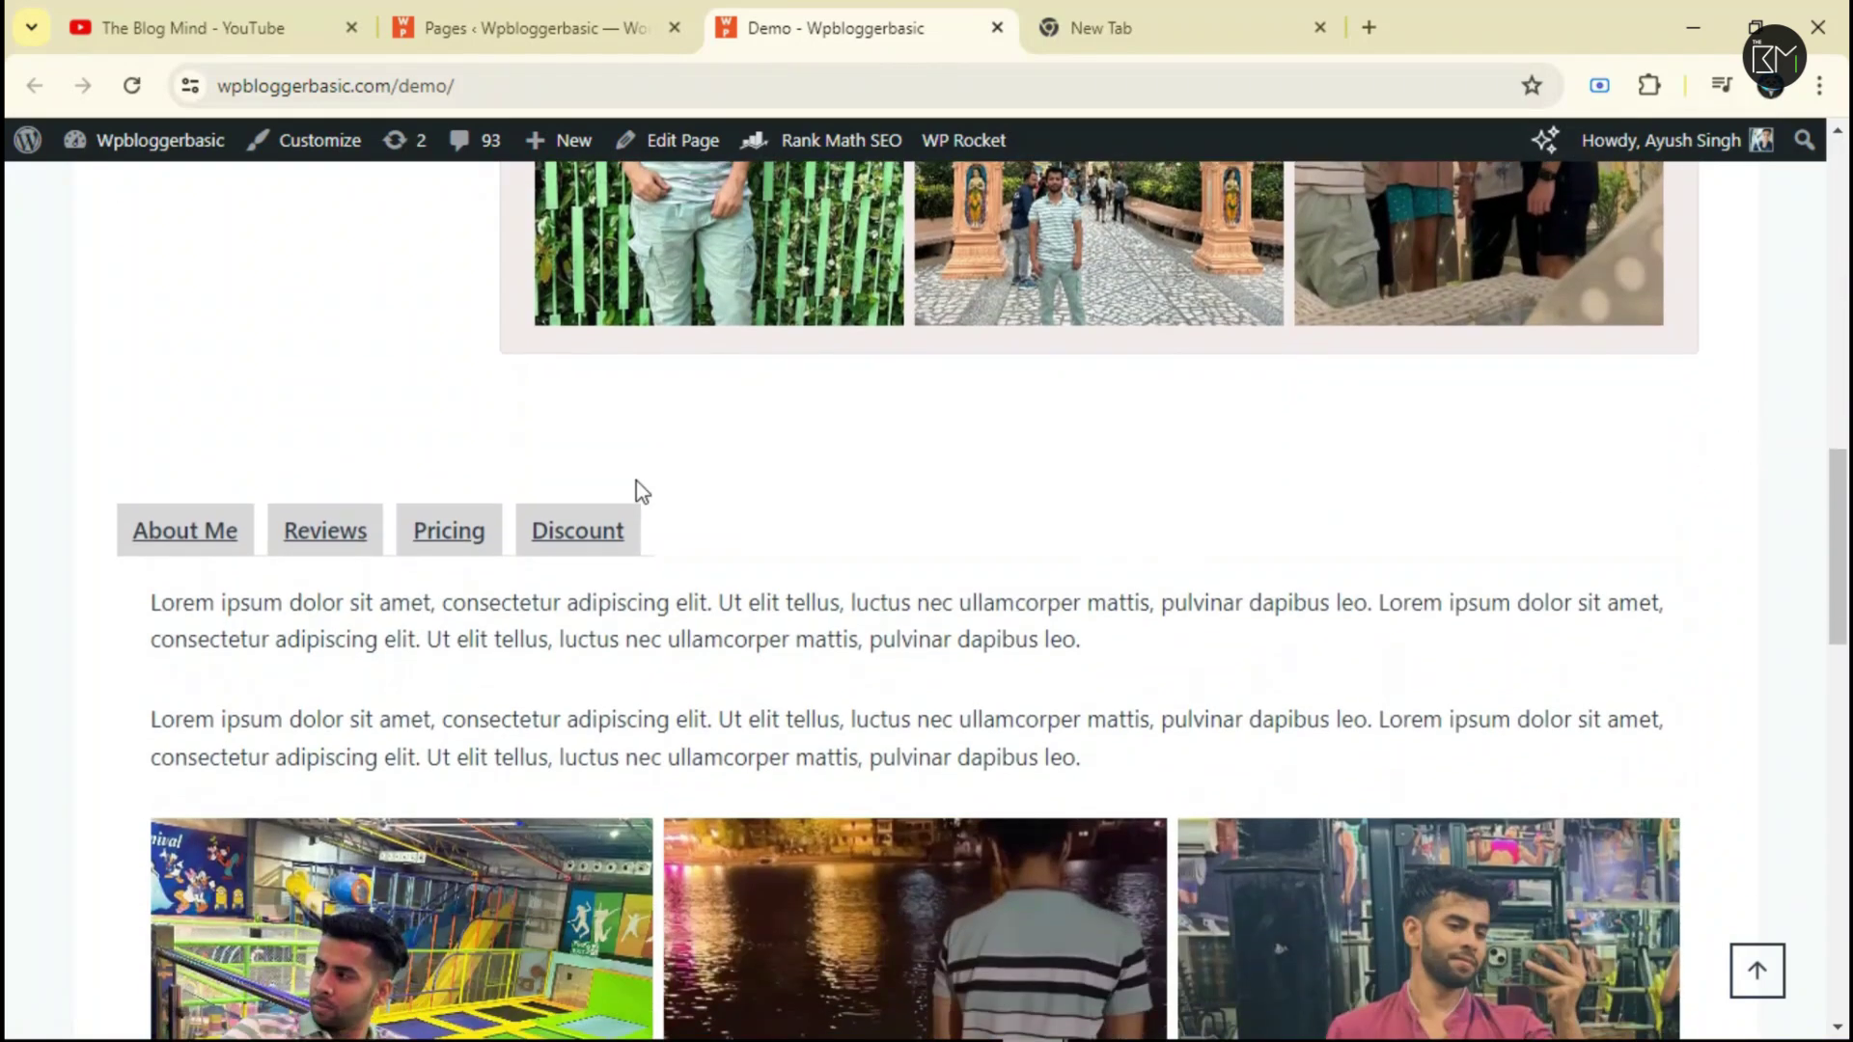
{"action": "scroll", "coordinate": [760, 492], "scroll_direction": "down", "scroll_amount": 2}
{"action": "left_click", "coordinate": [333, 259]}
{"action": "left_click", "coordinate": [472, 264]}
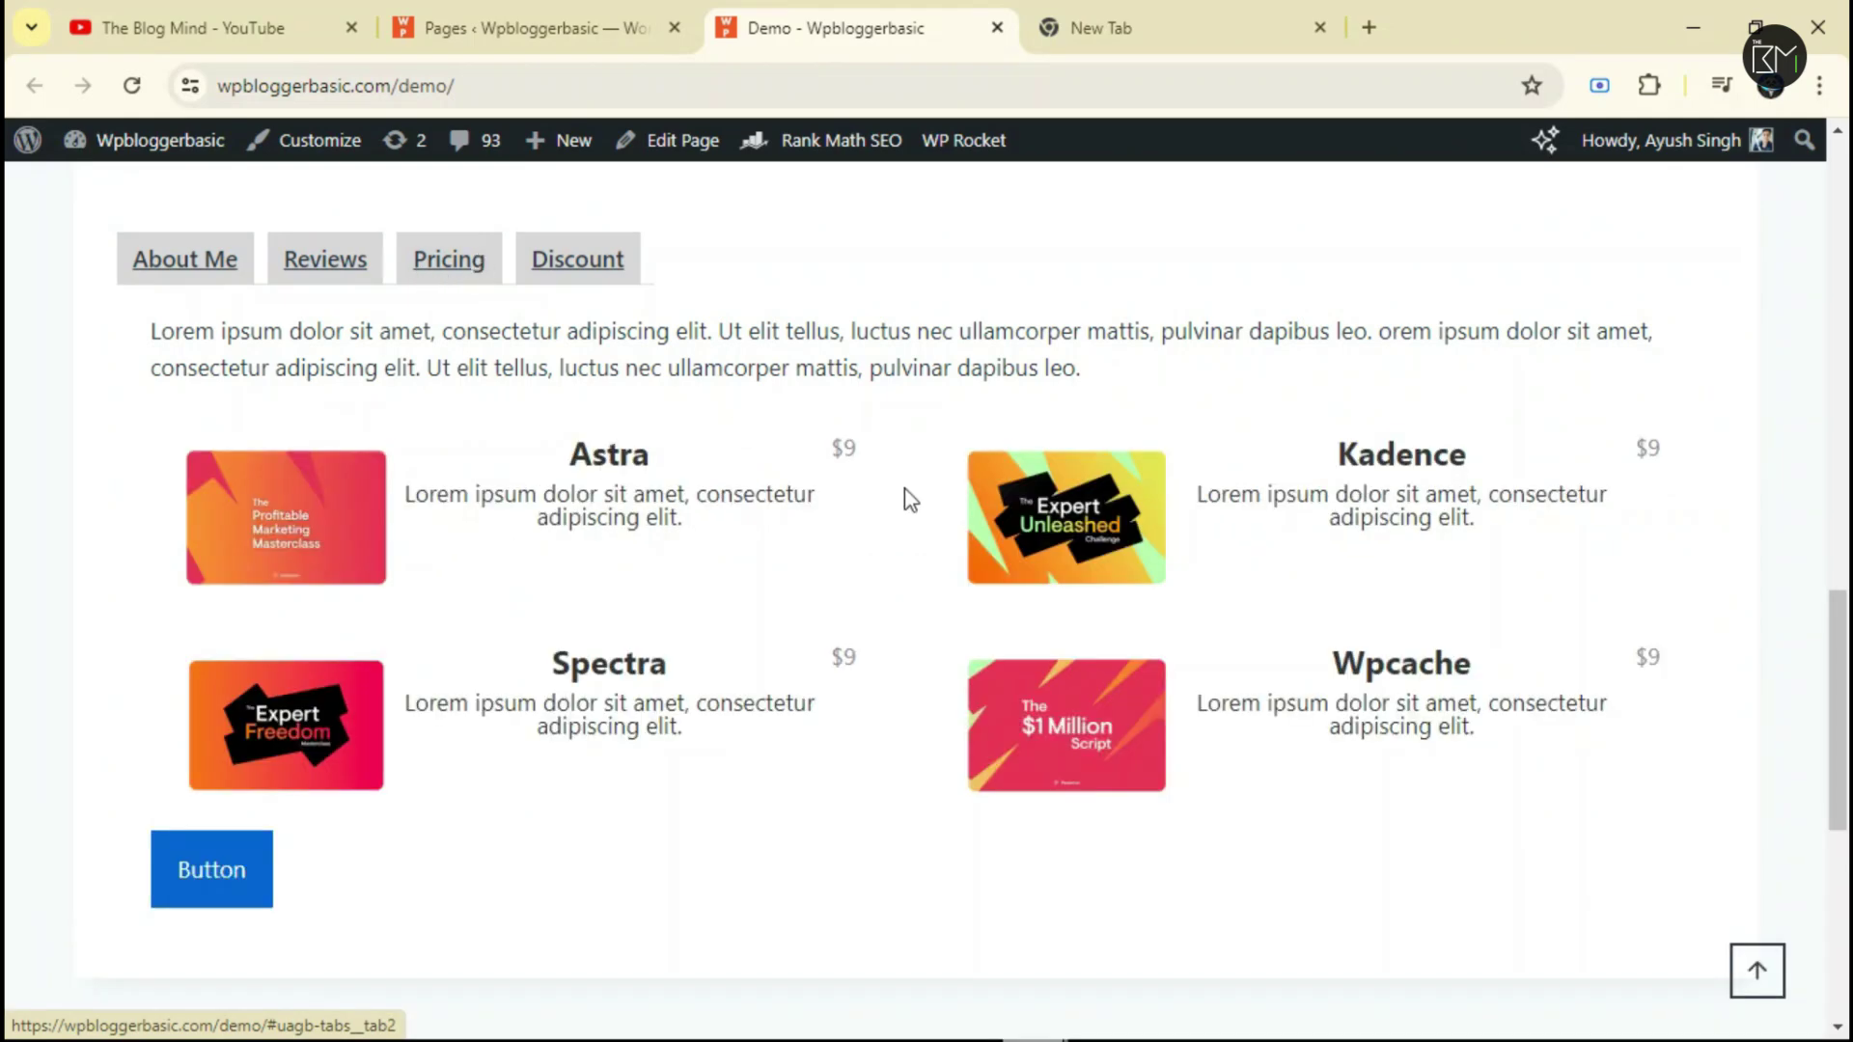
{"action": "left_click", "coordinate": [577, 270]}
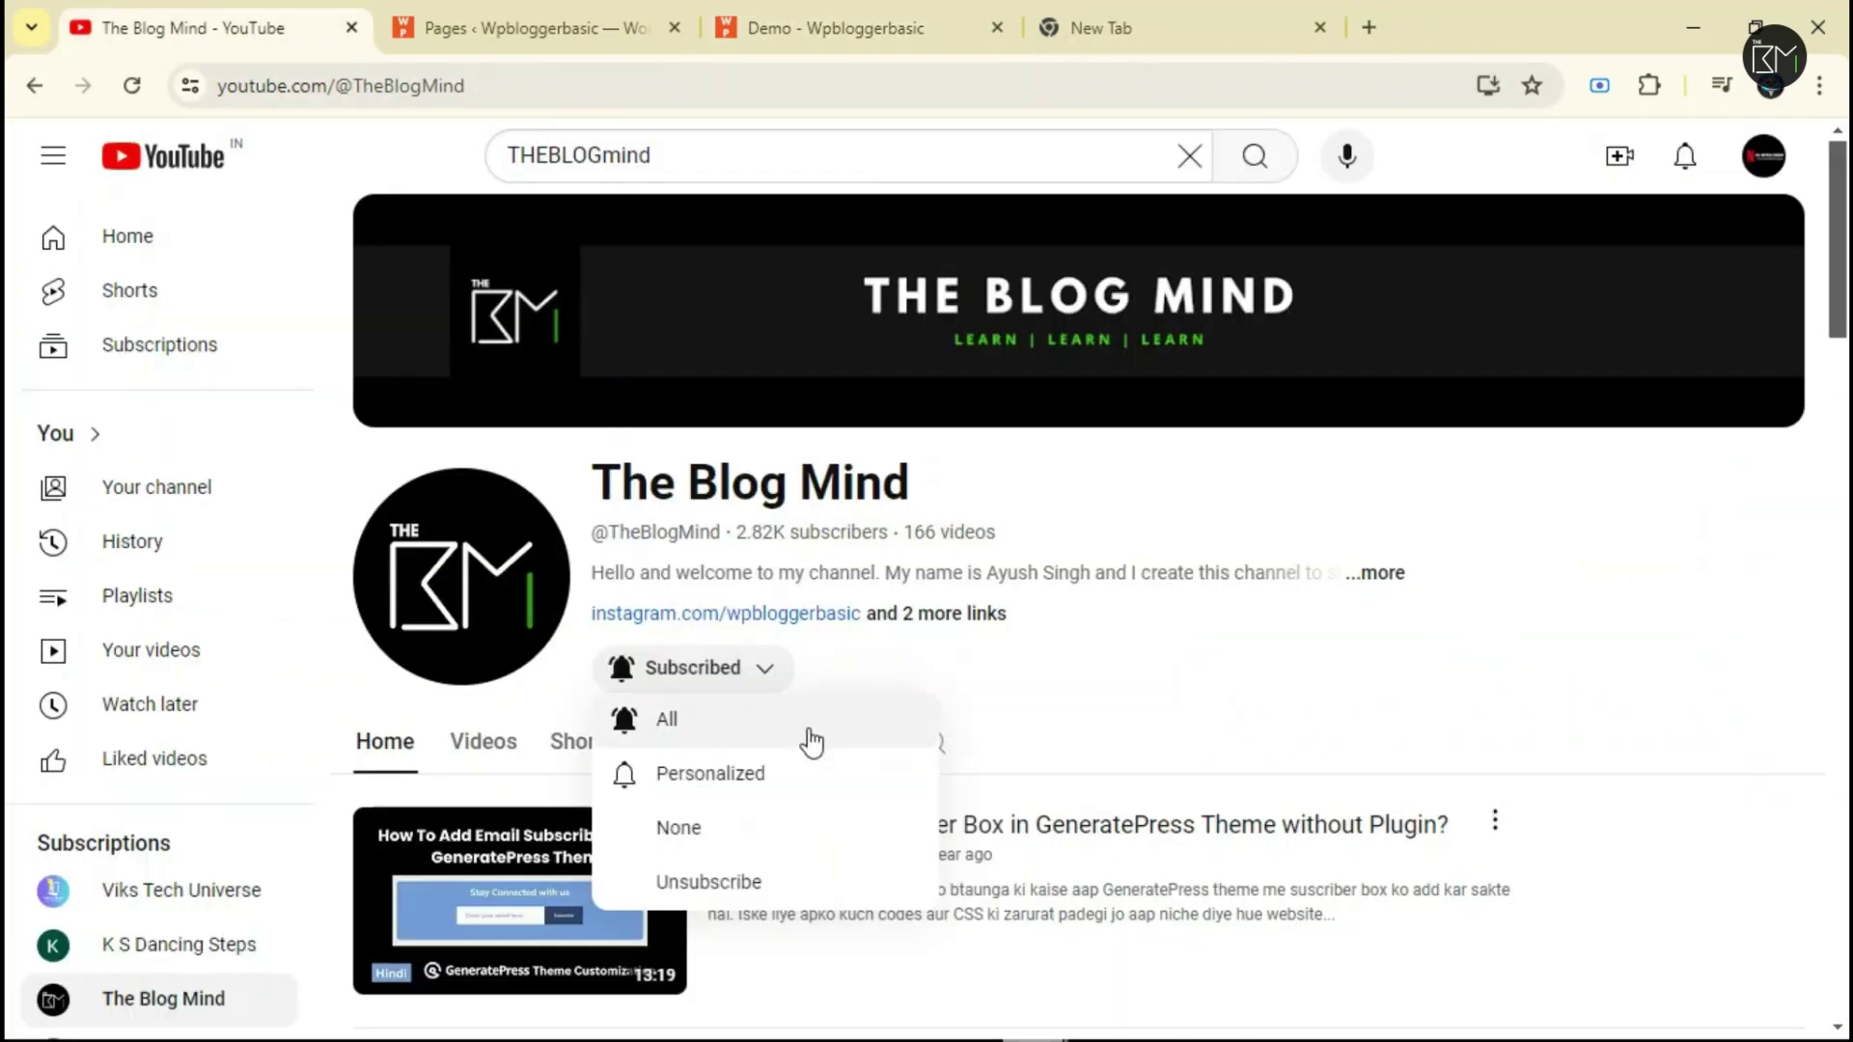
Set notifications for The Blog Mind YouTube channel to All and look through its video listings.
{"action": "left_click", "coordinate": [811, 741]}
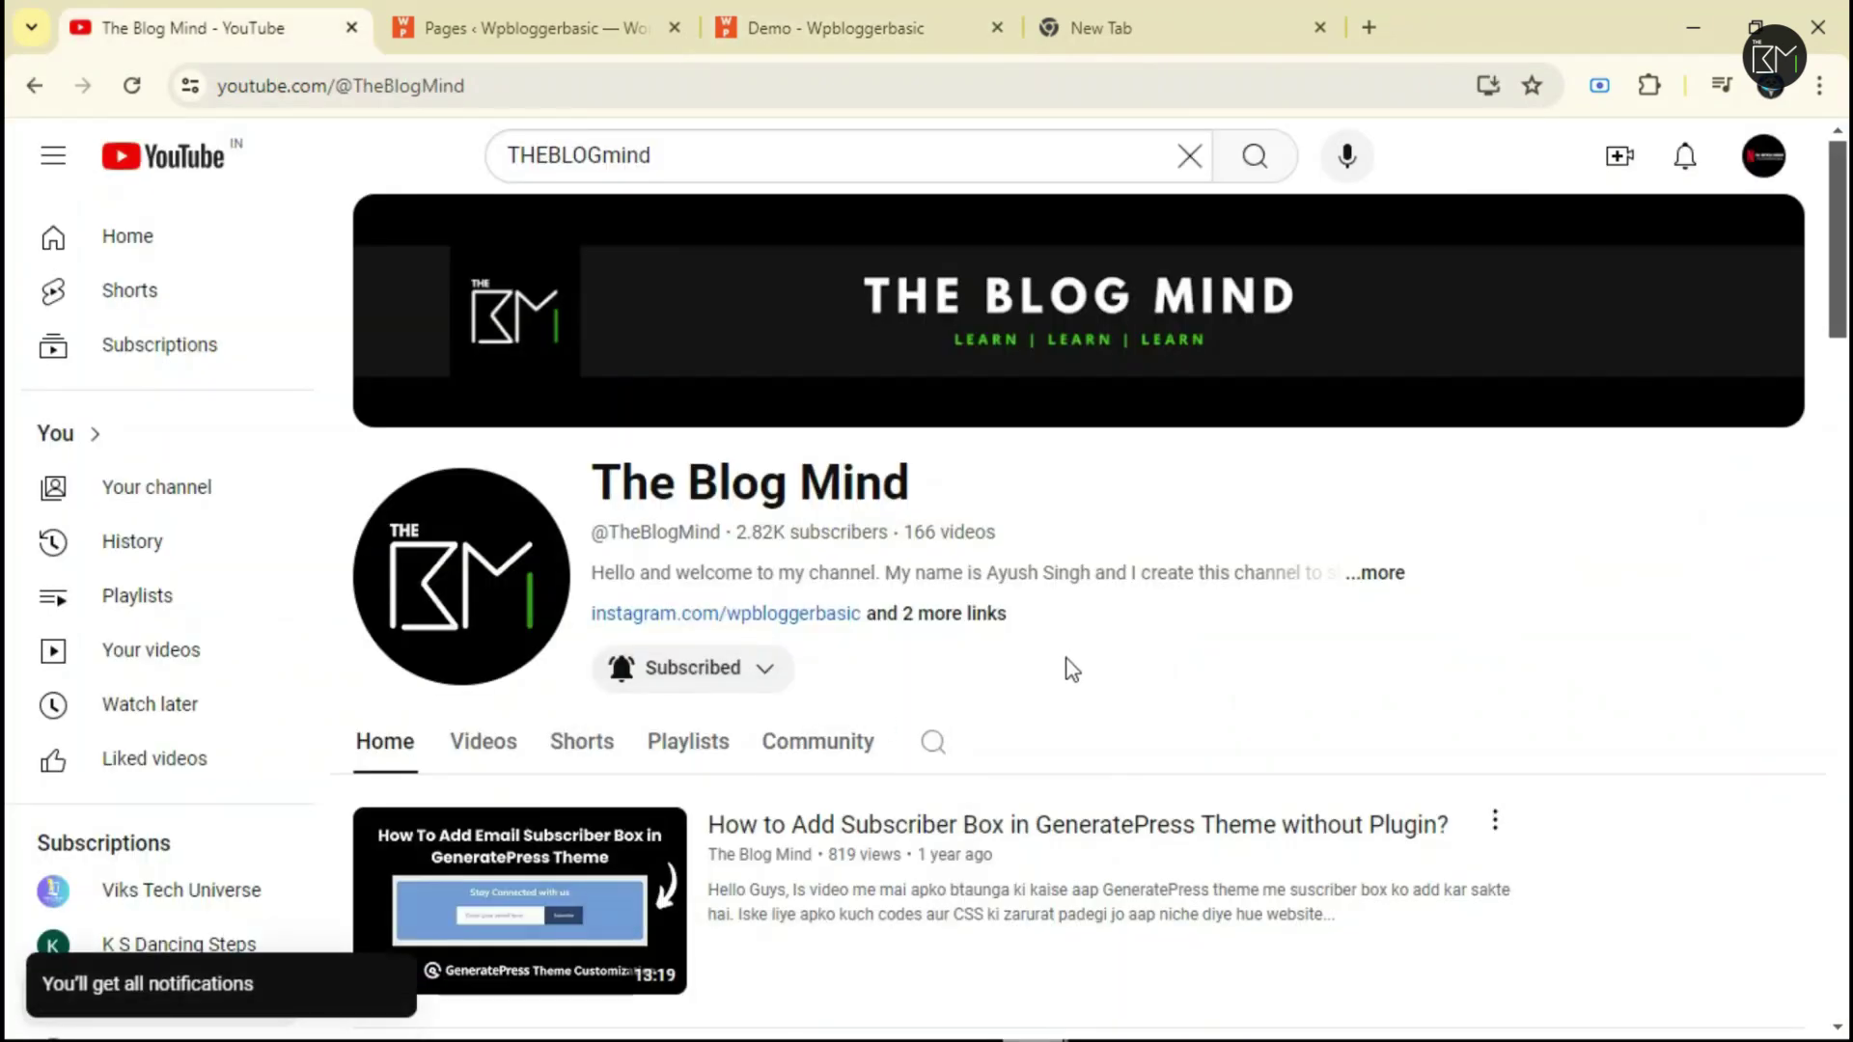
{"action": "scroll", "coordinate": [1071, 669], "scroll_direction": "down", "scroll_amount": 10}
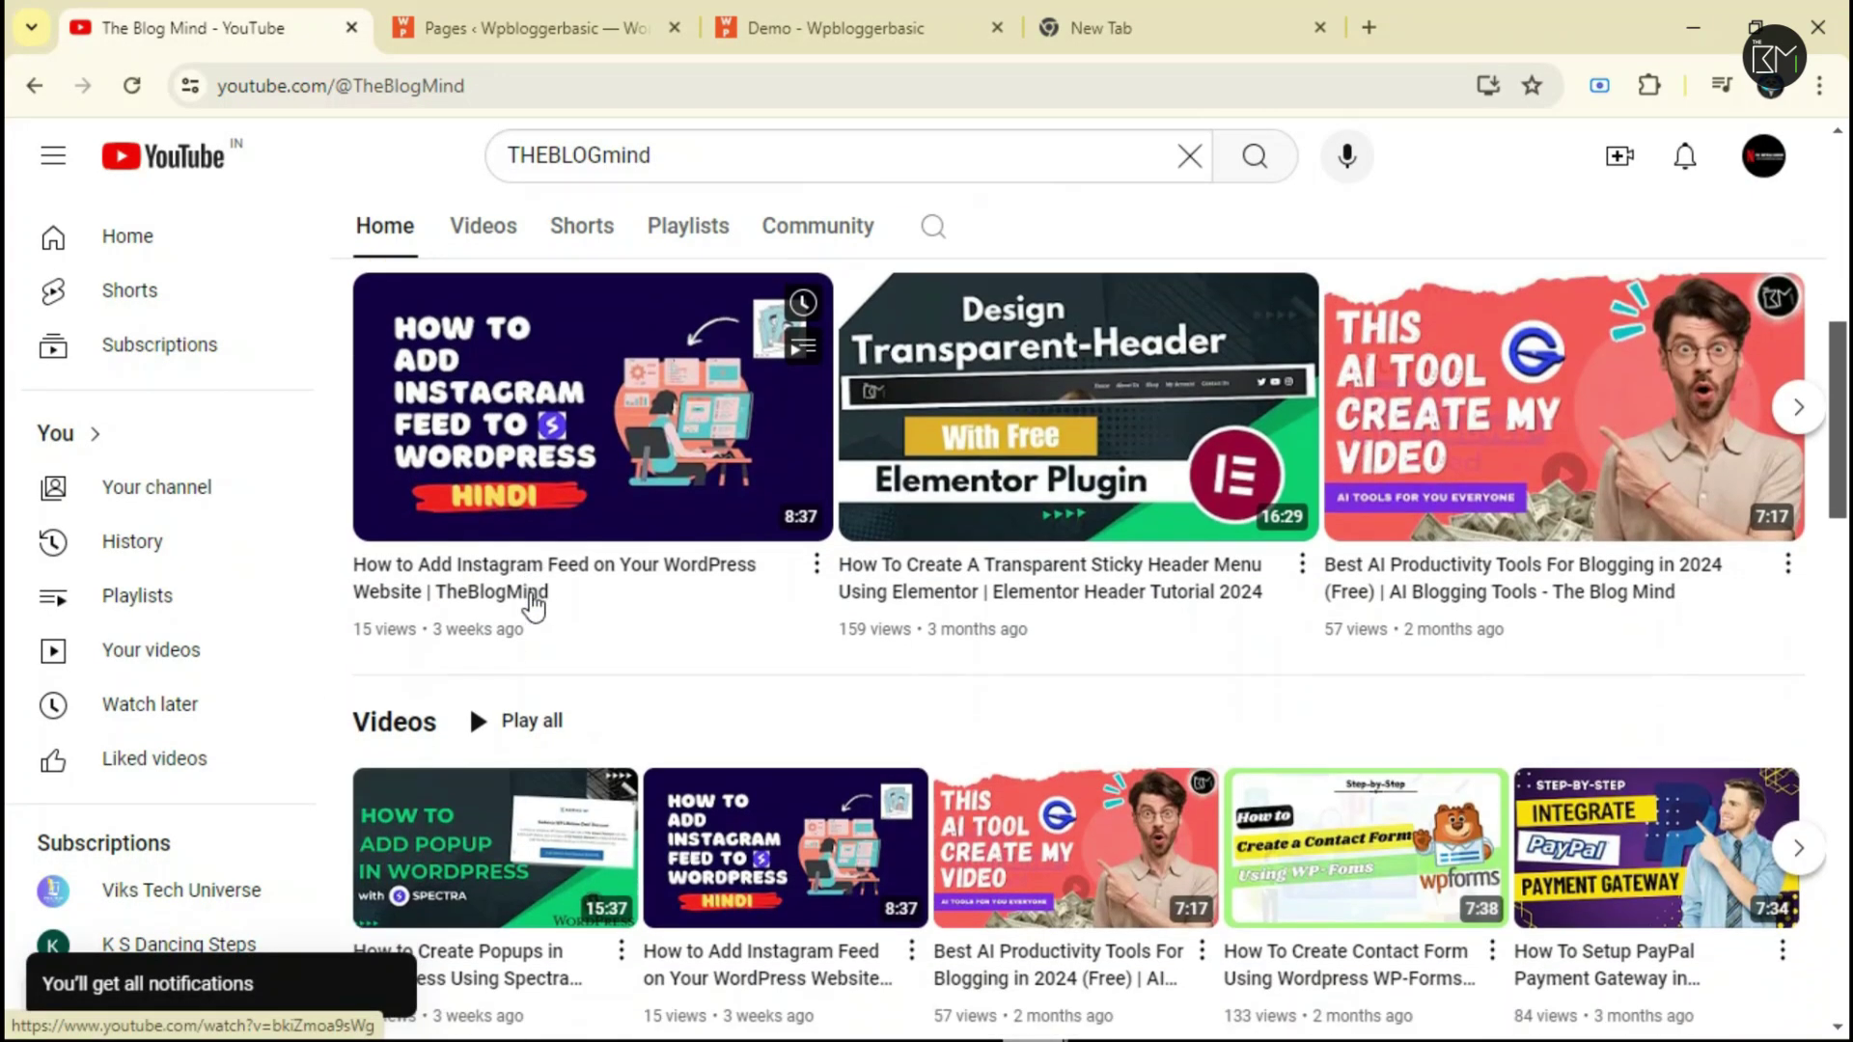
{"action": "scroll", "coordinate": [526, 600], "scroll_direction": "down", "scroll_amount": 3}
{"action": "scroll", "coordinate": [526, 601], "scroll_direction": "up", "scroll_amount": 3}
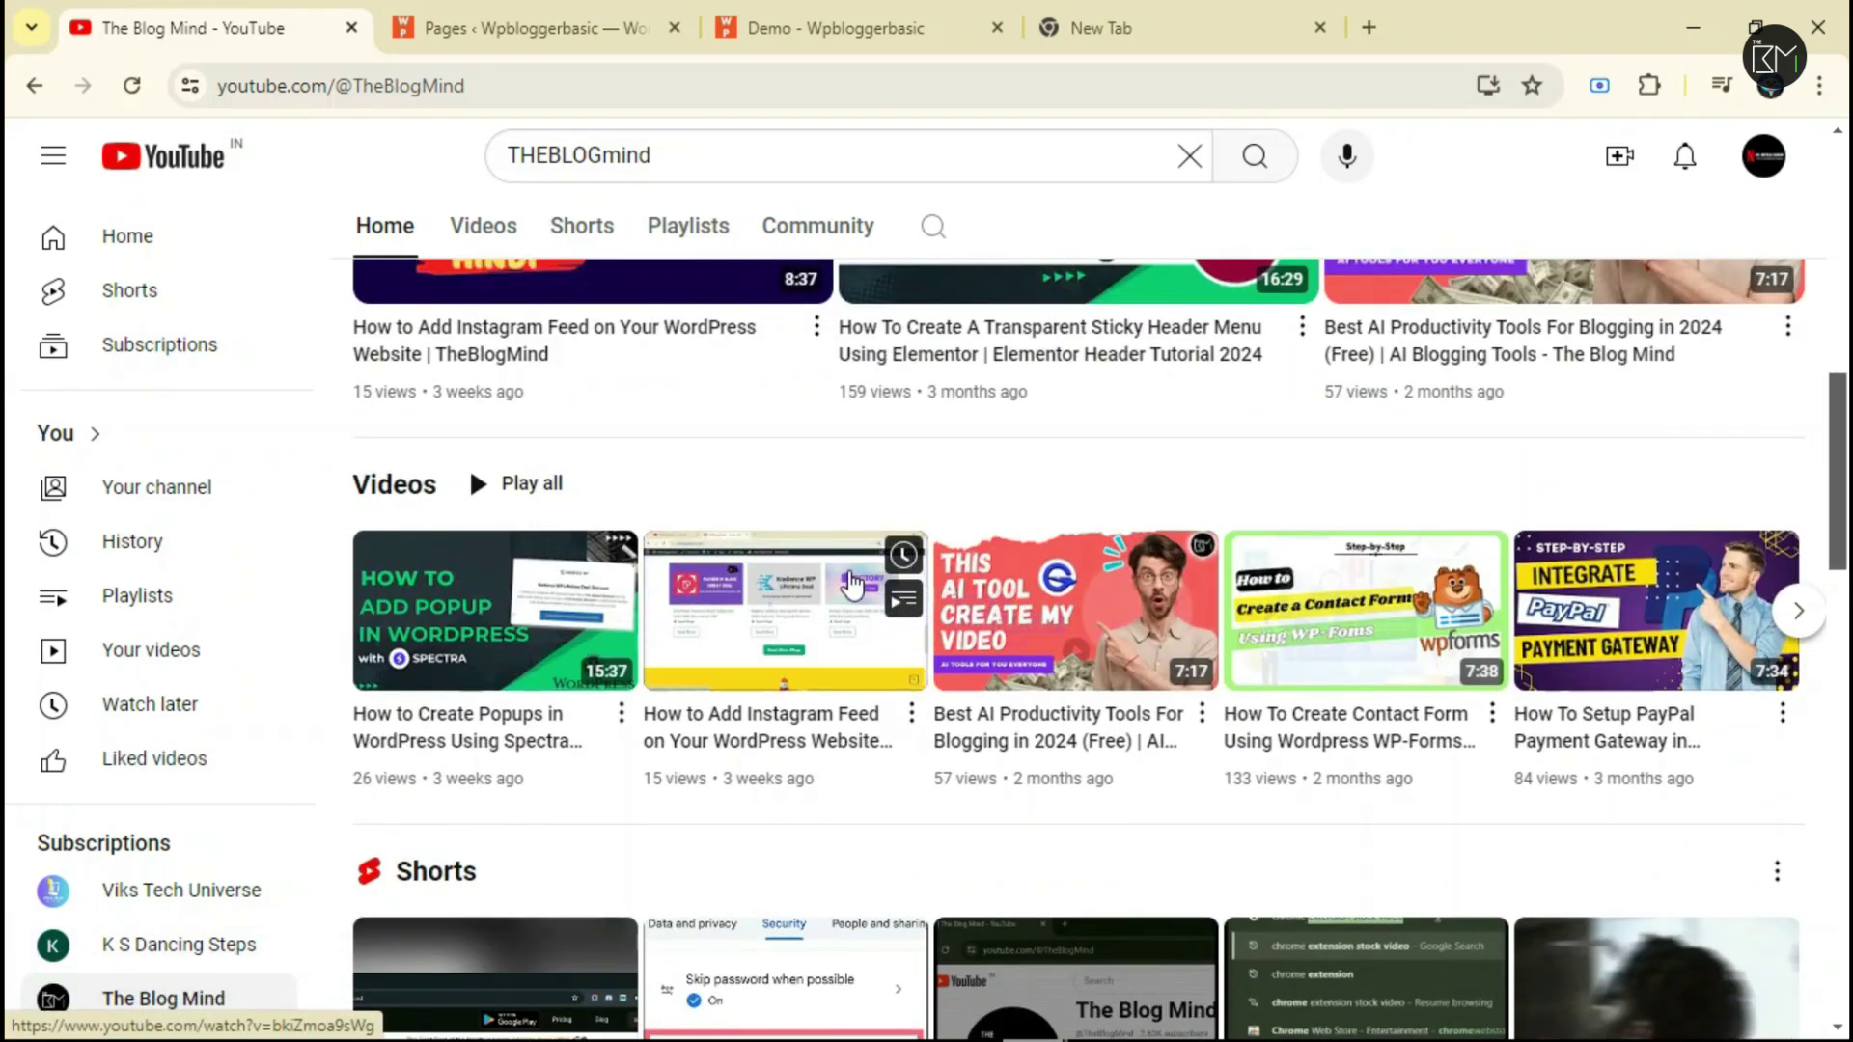
Return to the WordPress Pages list, start a new page in a separate browser tab, and title it Tabs.
{"action": "left_click", "coordinate": [849, 27]}
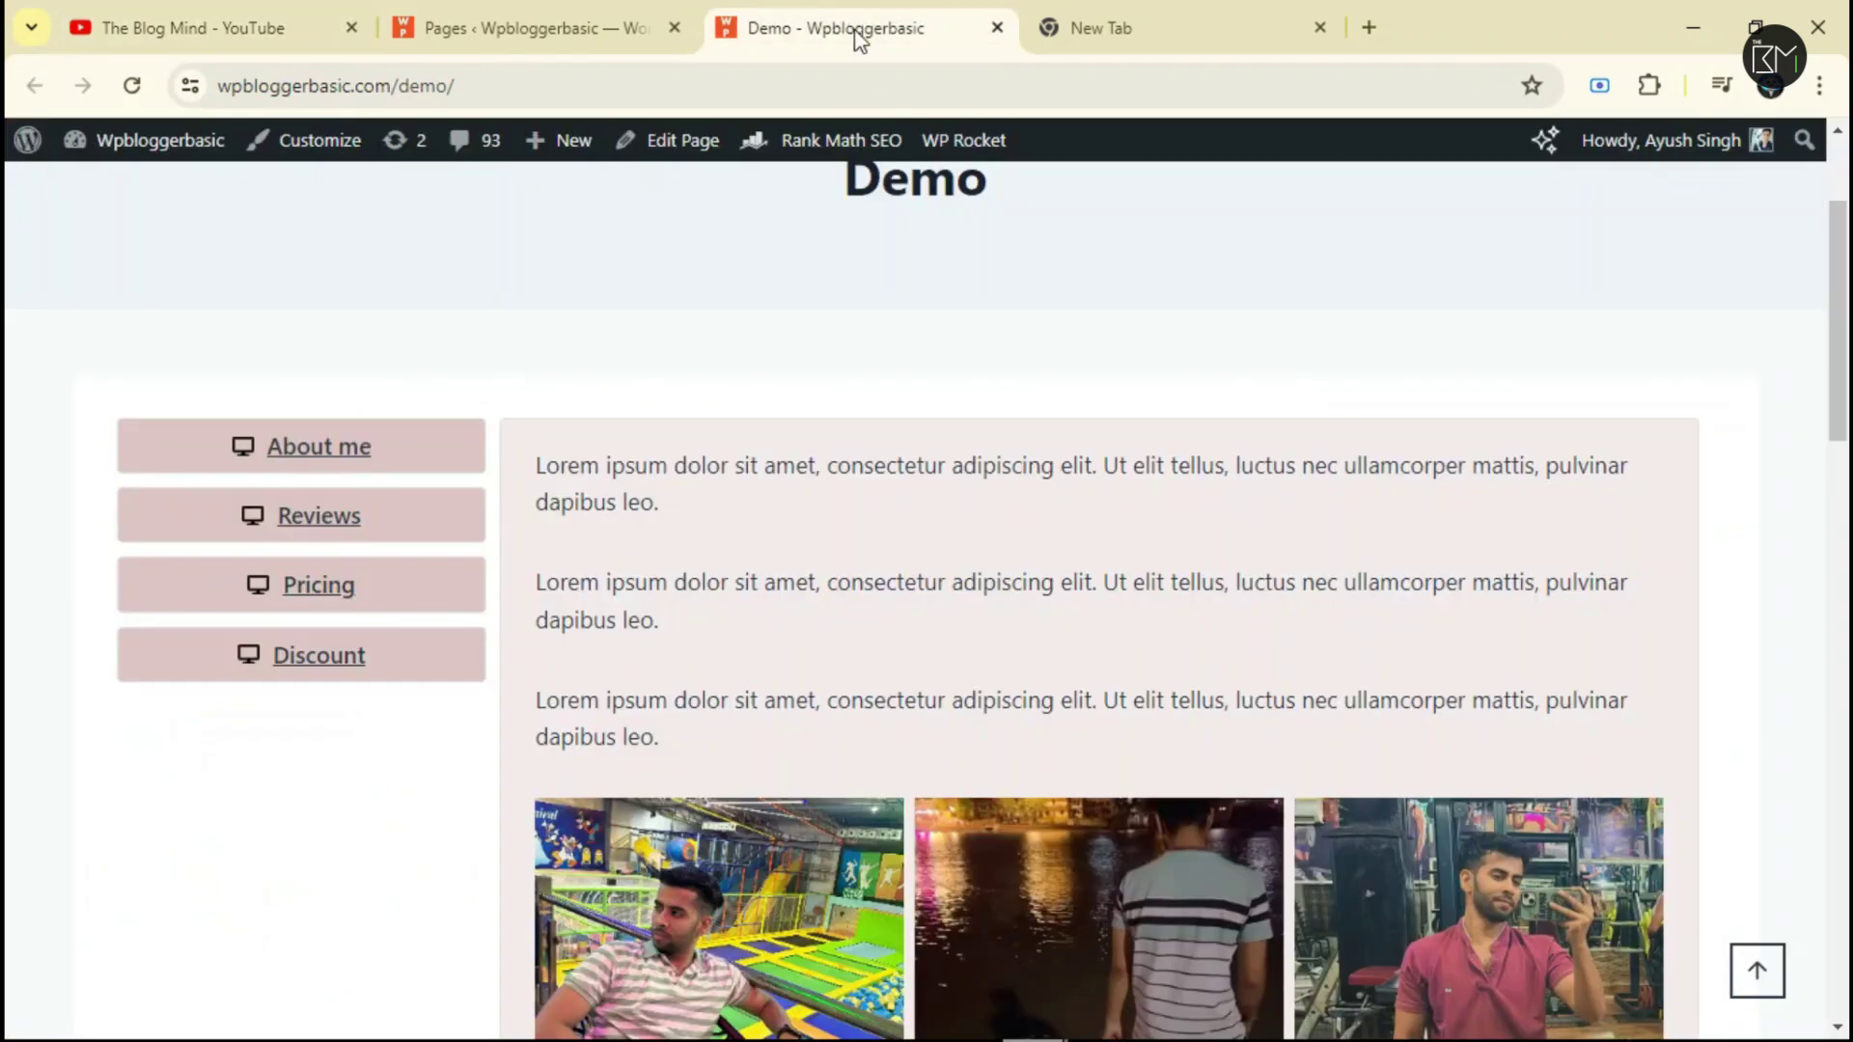
{"action": "scroll", "coordinate": [717, 279], "scroll_direction": "up", "scroll_amount": 2}
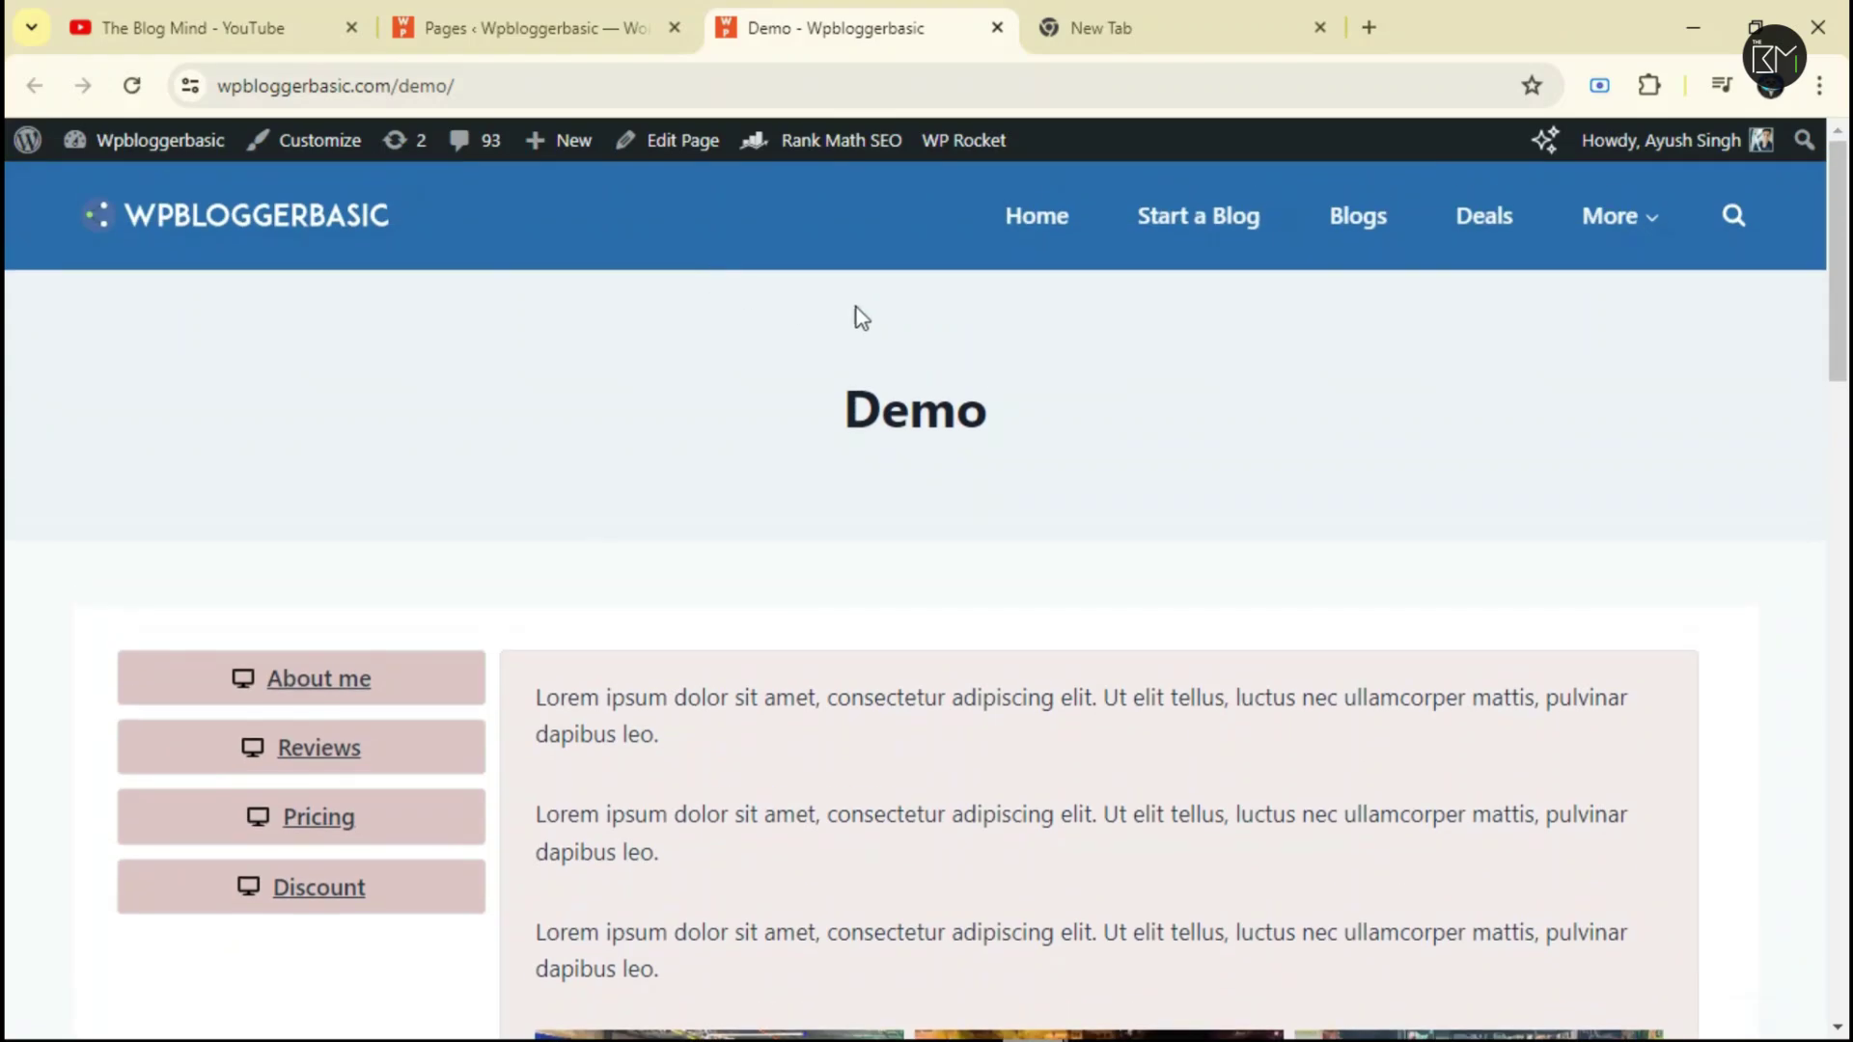
{"action": "left_click", "coordinate": [469, 13]}
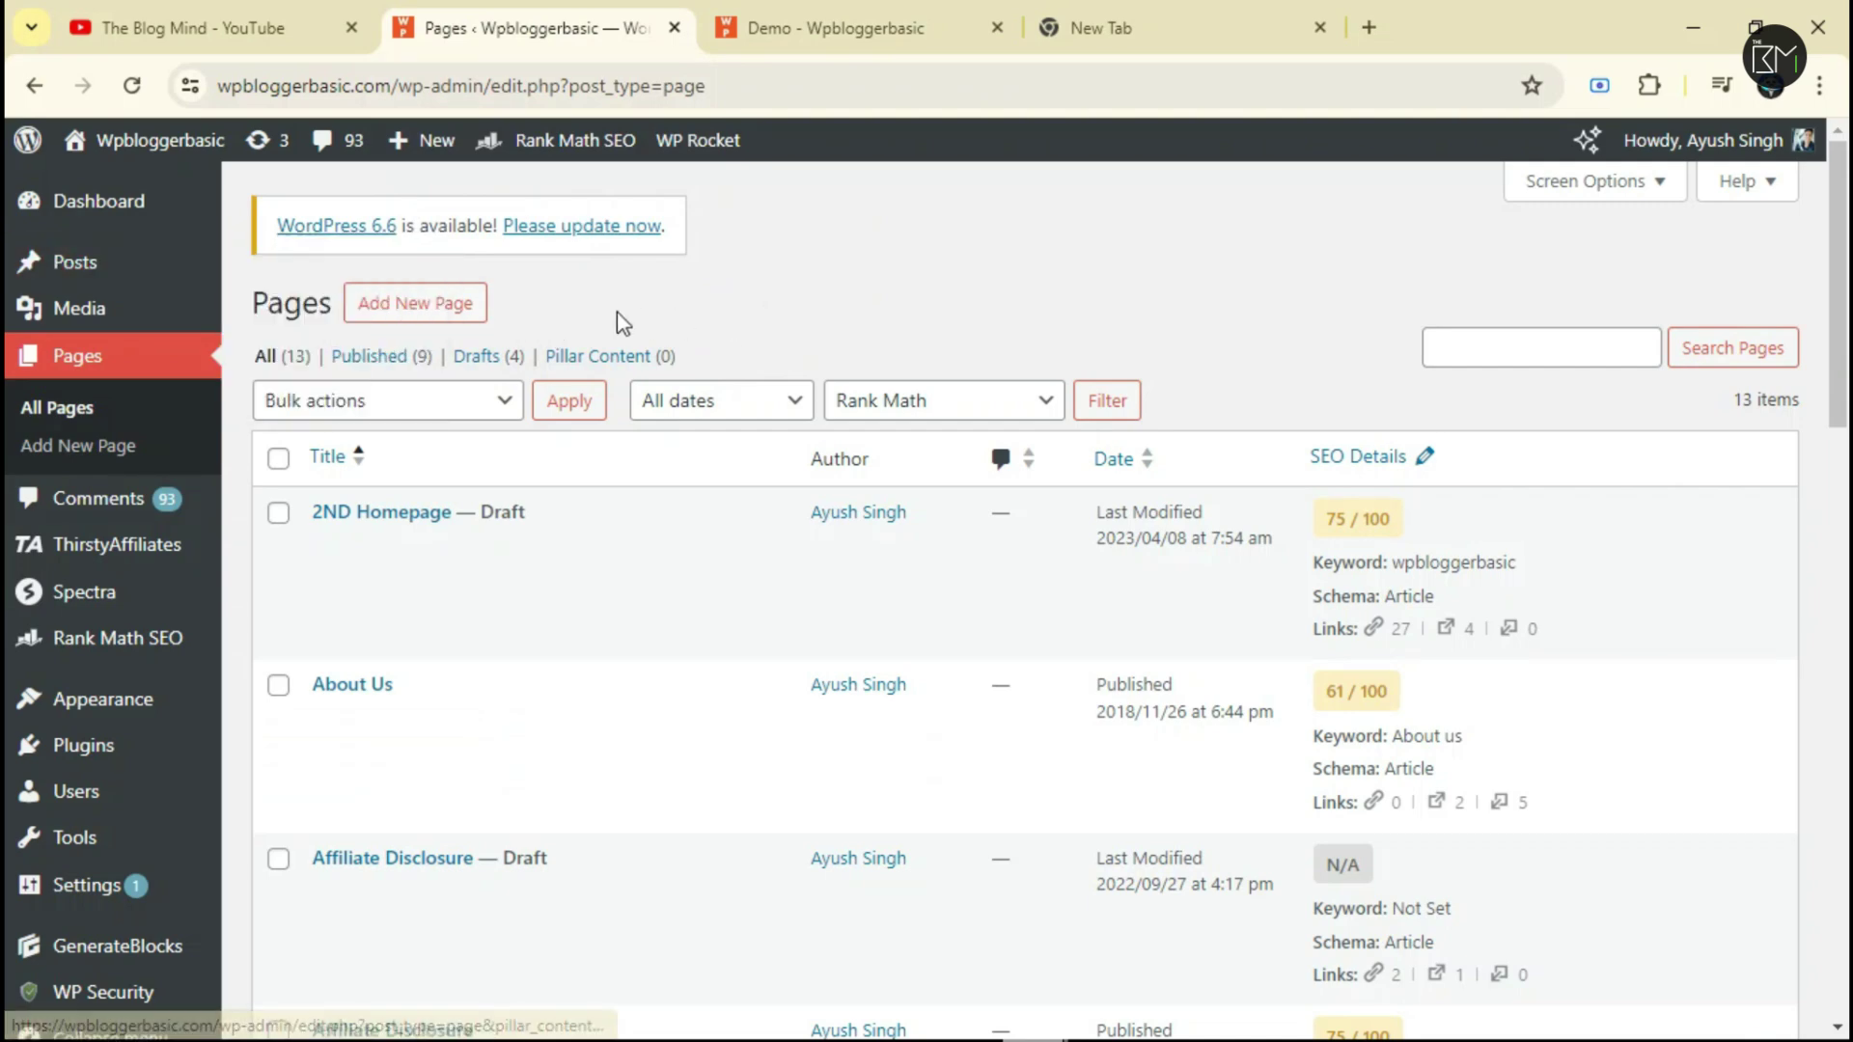
{"action": "right_click", "coordinate": [482, 316]}
{"action": "left_click", "coordinate": [542, 344]}
{"action": "left_click", "coordinate": [789, 11]}
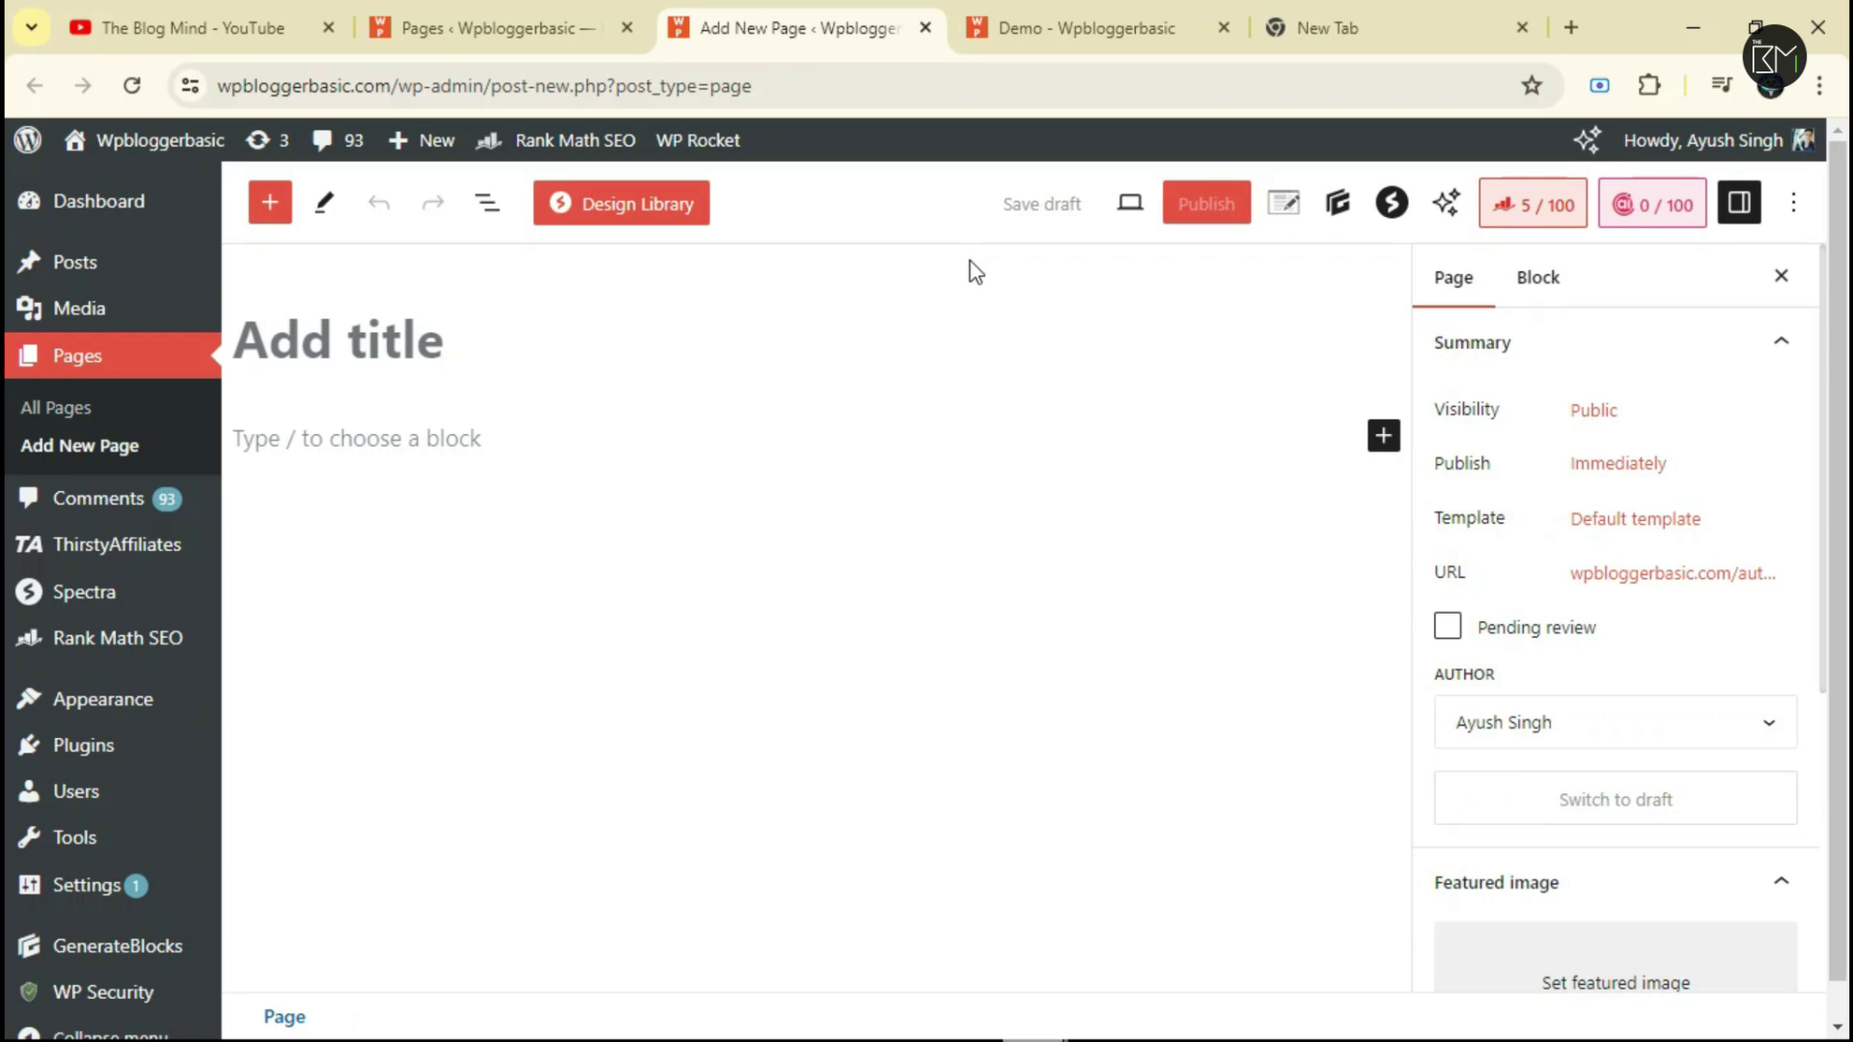
{"action": "type", "text": "Tabs"}
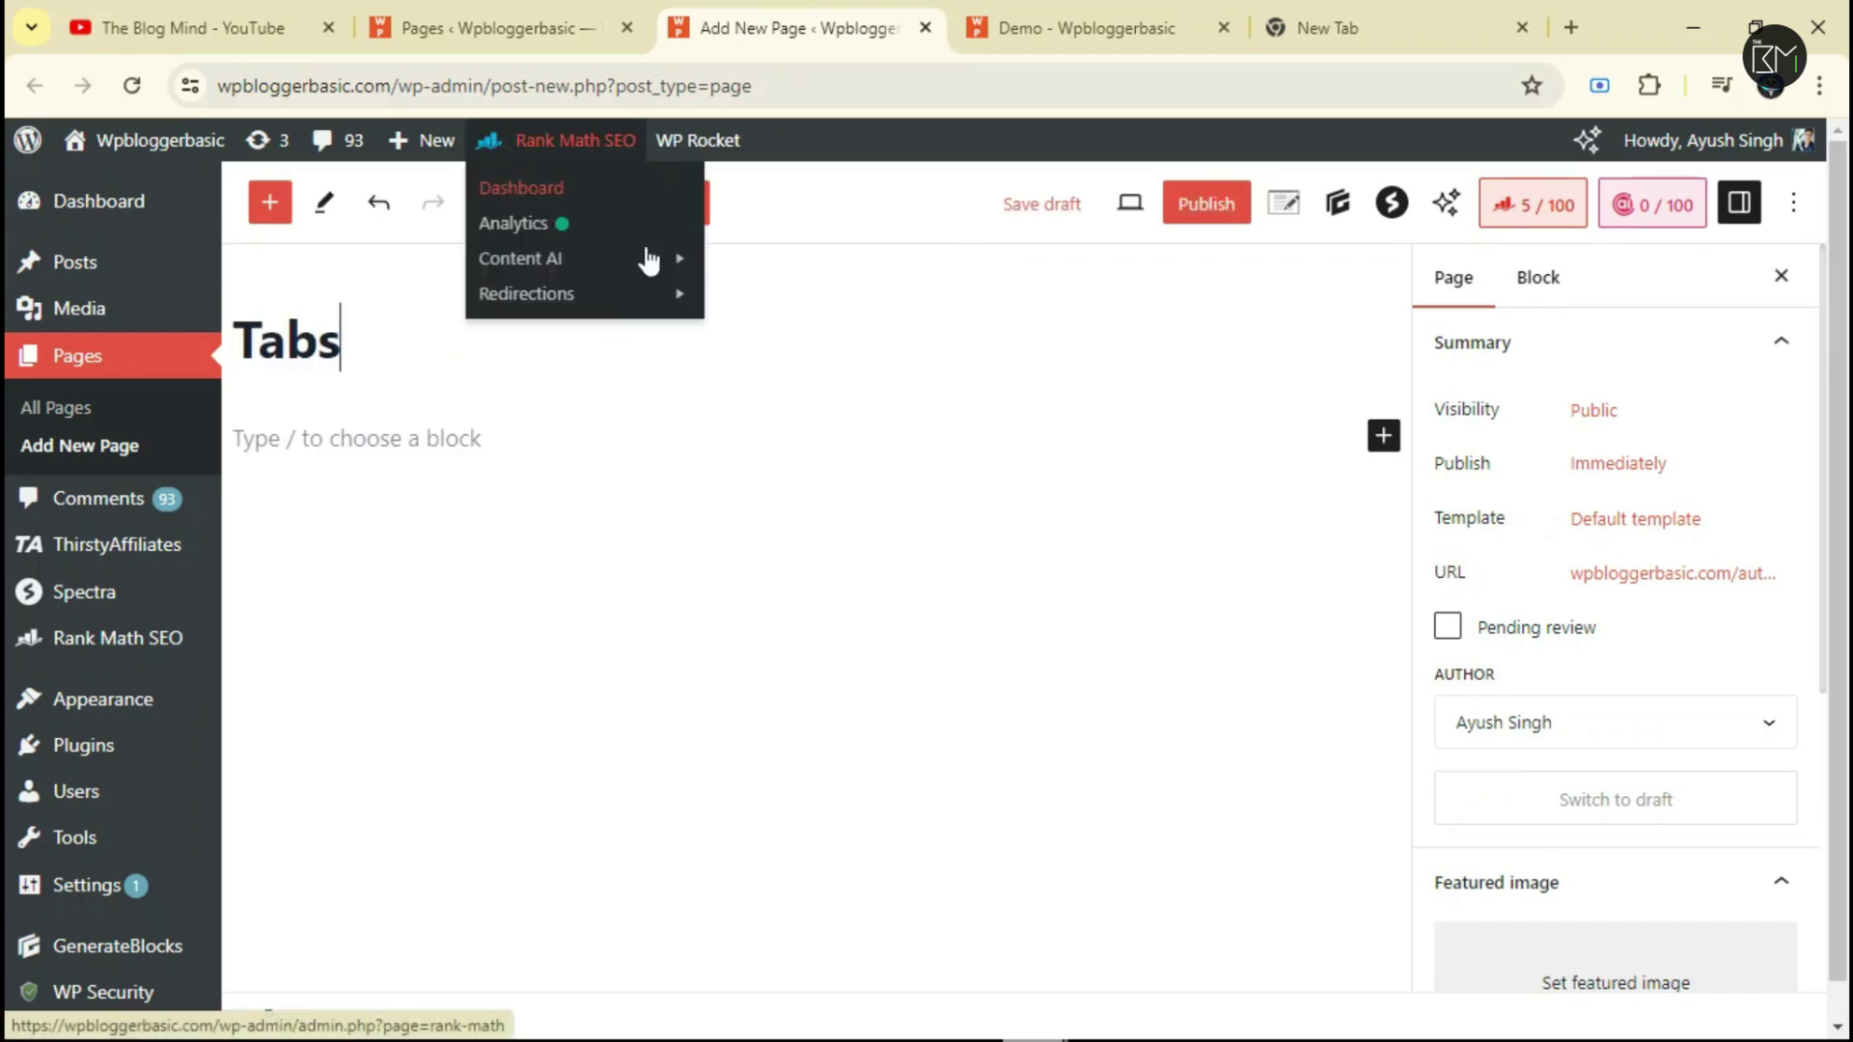
Insert a Tabs block in the empty paragraph below the page title.
{"action": "left_click", "coordinate": [648, 451]}
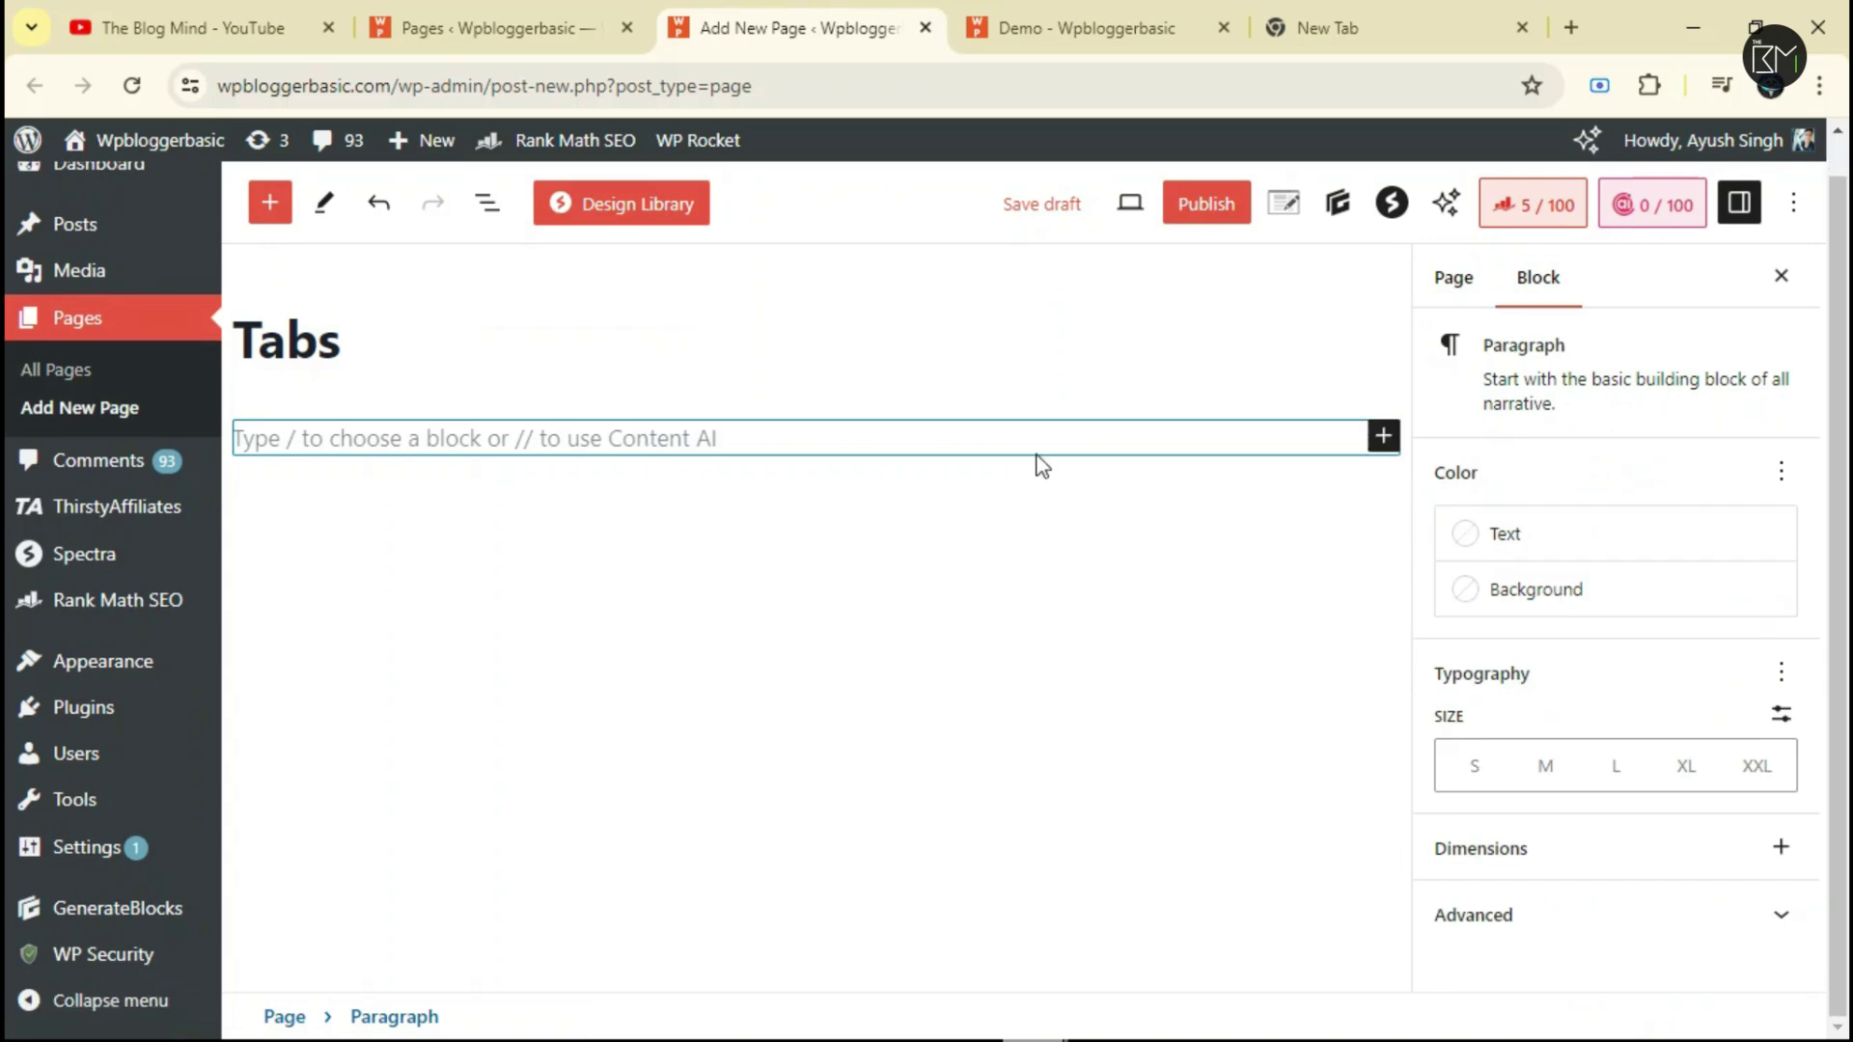
{"action": "type", "text": "/tabl"}
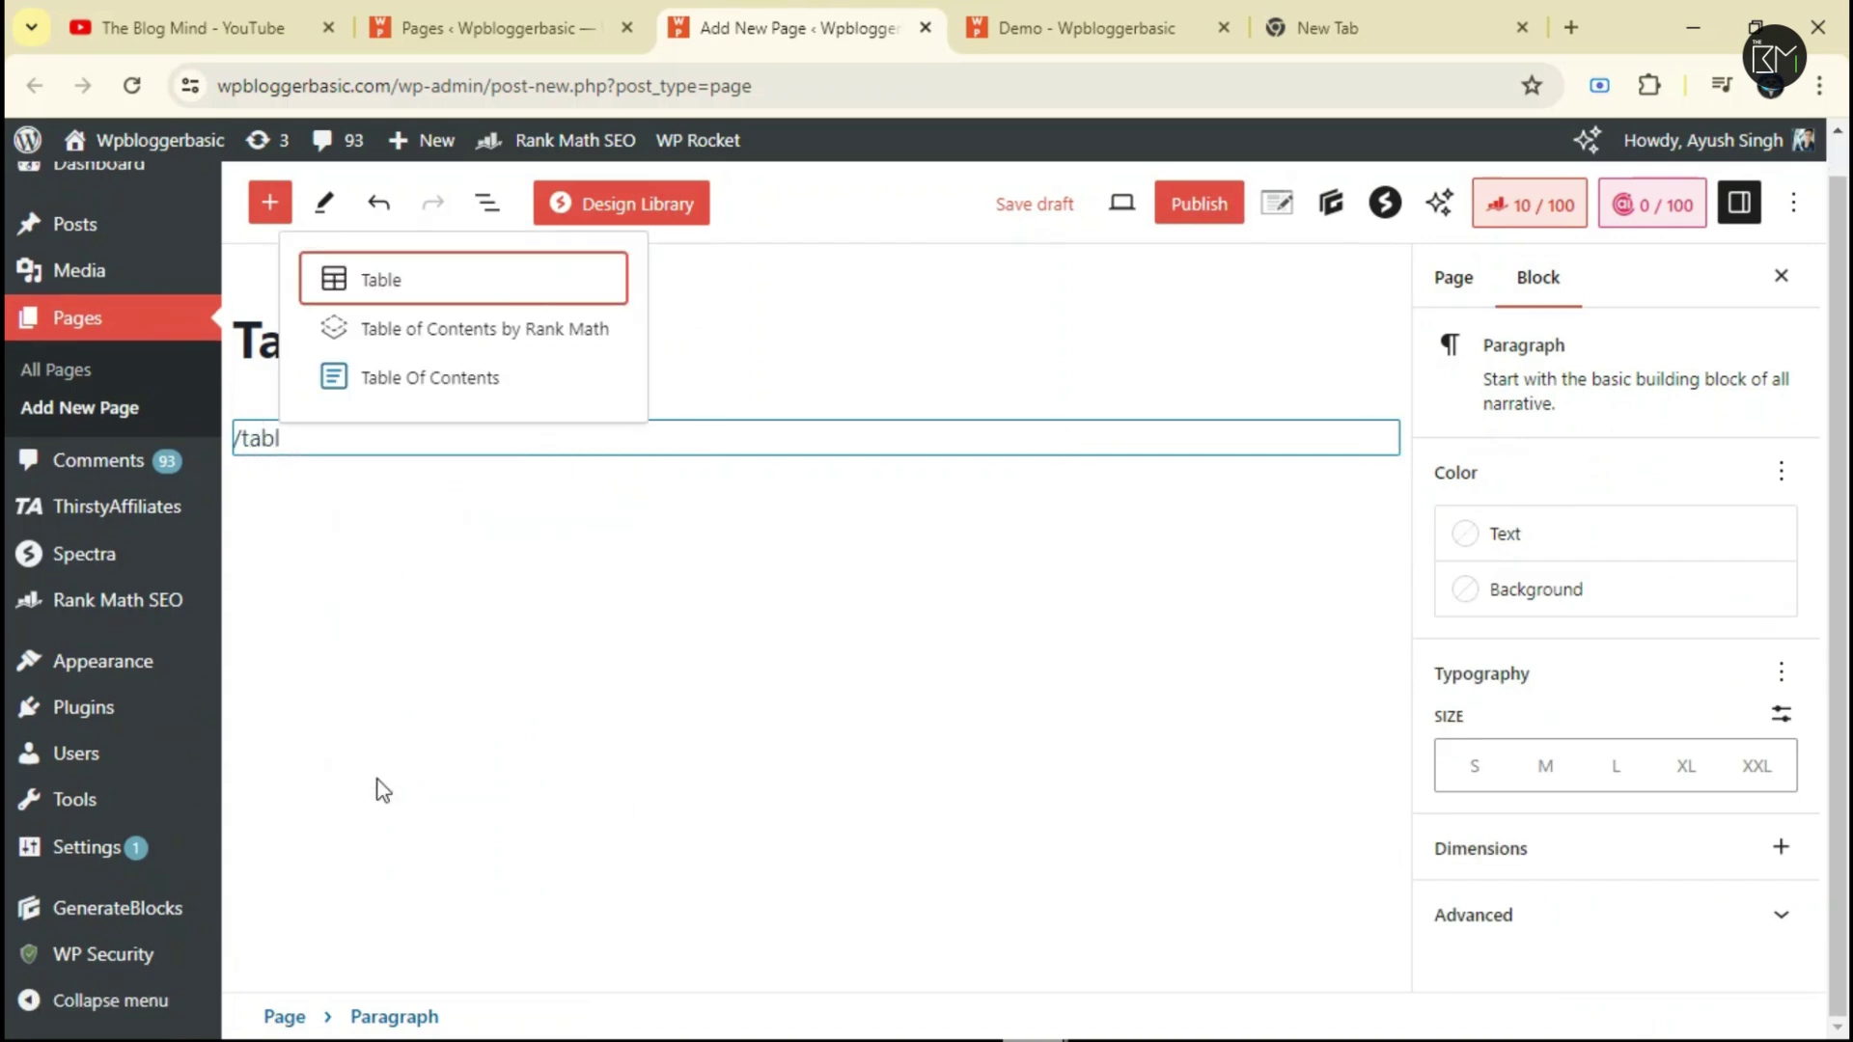
{"action": "key", "text": "BackSpace"}
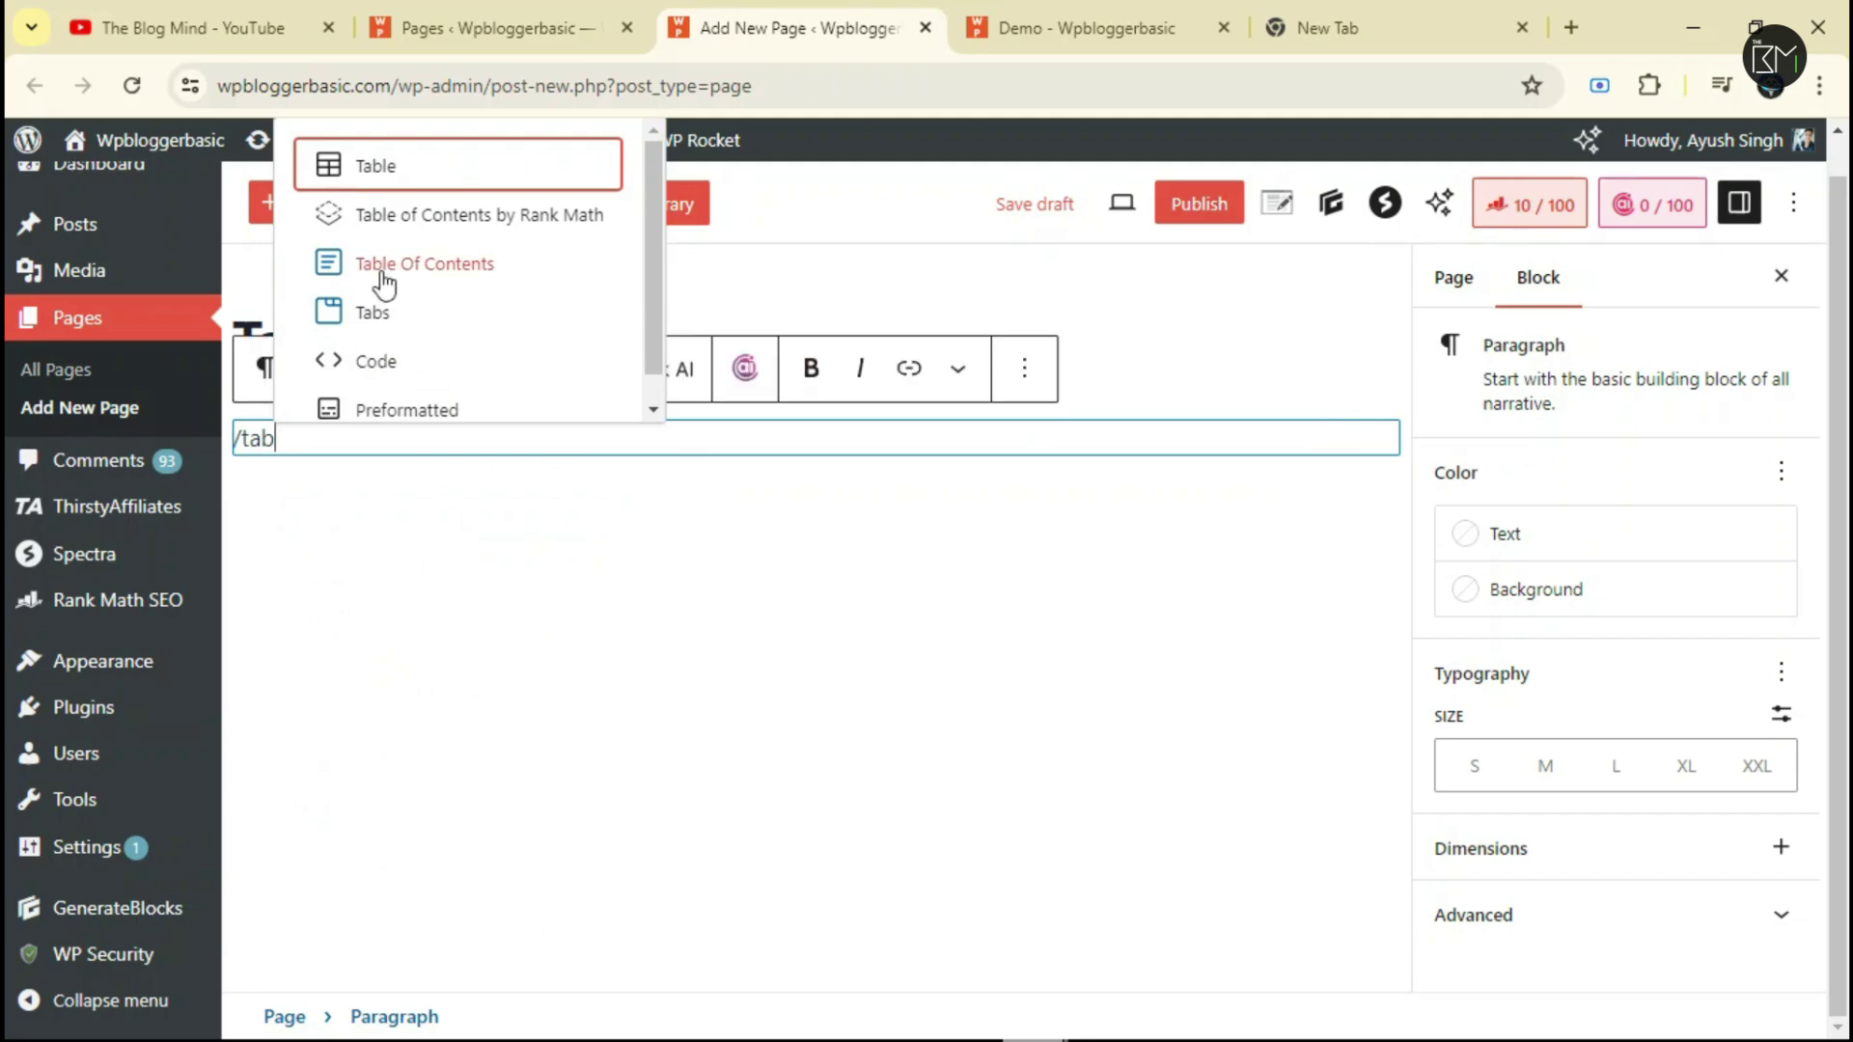
{"action": "left_click", "coordinate": [446, 319]}
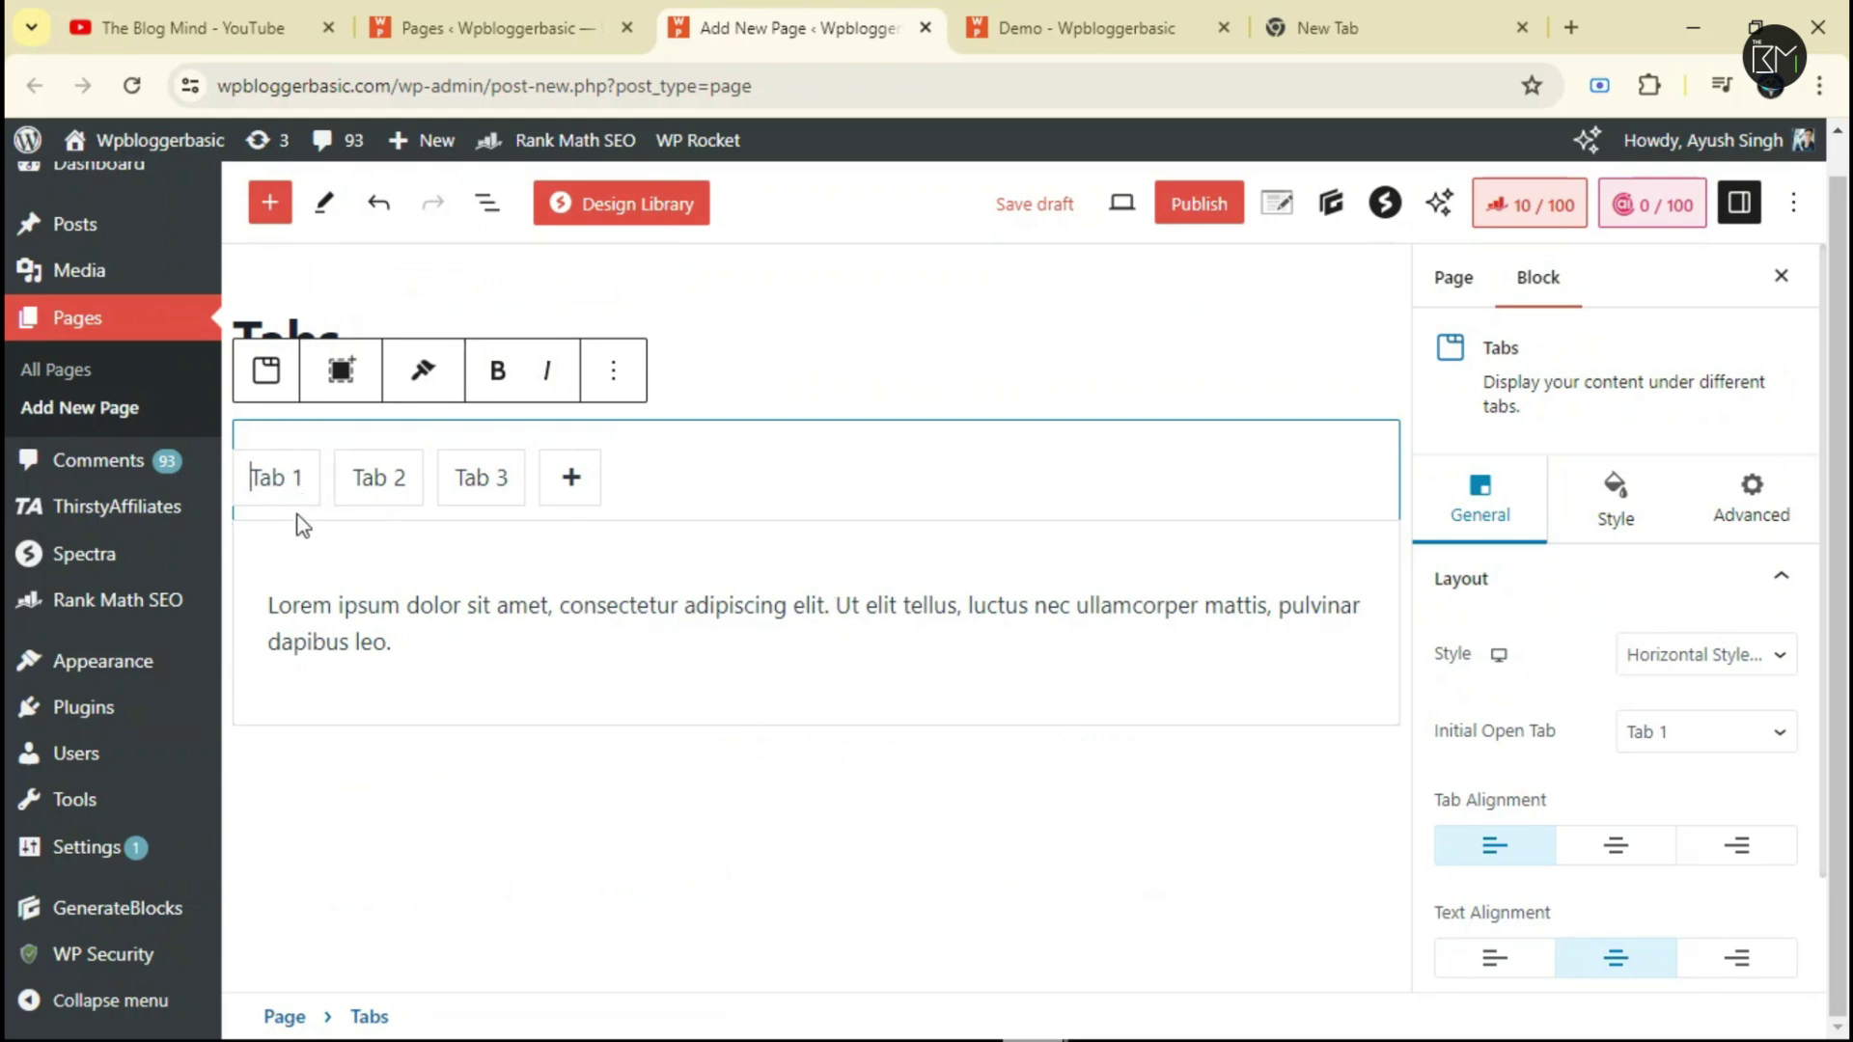
Try Vertical Style 6, 9 and 7 on the Tabs block and return it to Horizontal Style 1.
{"action": "mouse_move", "coordinate": [418, 490]}
{"action": "mouse_move", "coordinate": [476, 480]}
{"action": "left_click_drag", "start_coordinate": [251, 479], "coordinate": [333, 482]}
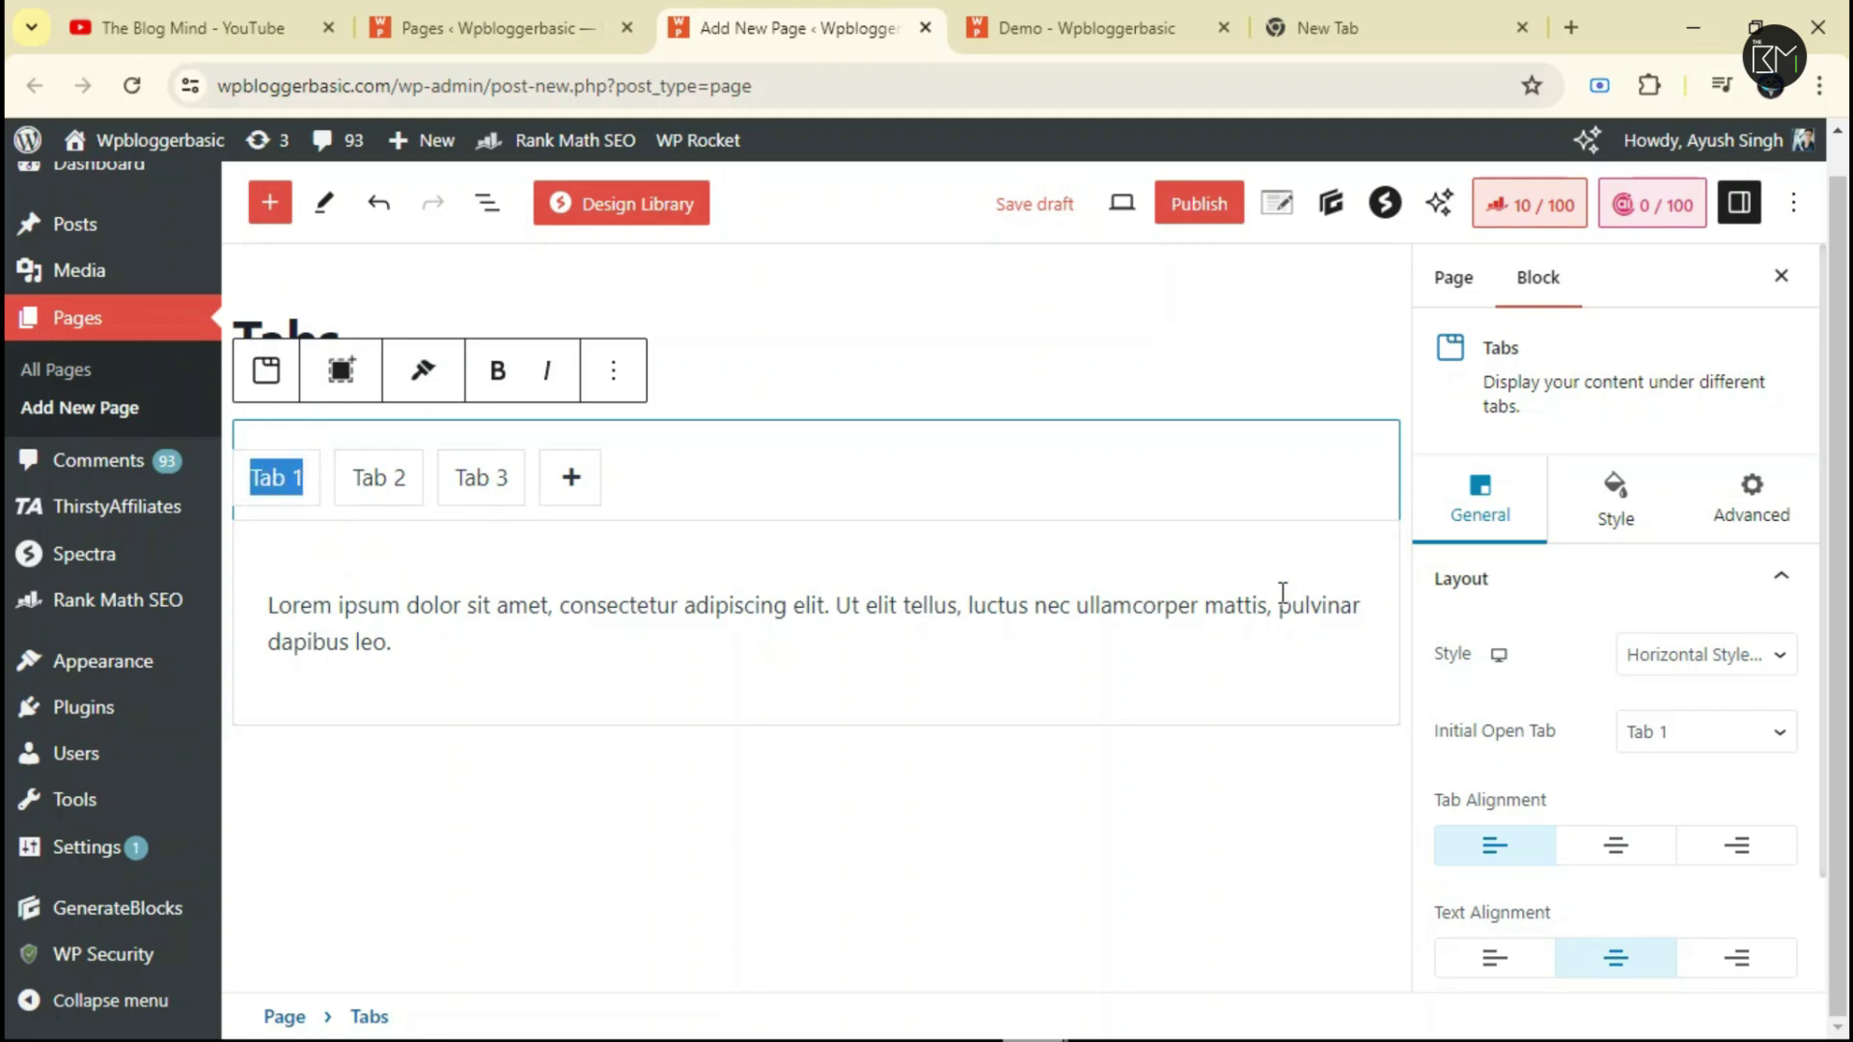
{"action": "scroll", "coordinate": [1587, 550], "scroll_direction": "down", "scroll_amount": 1}
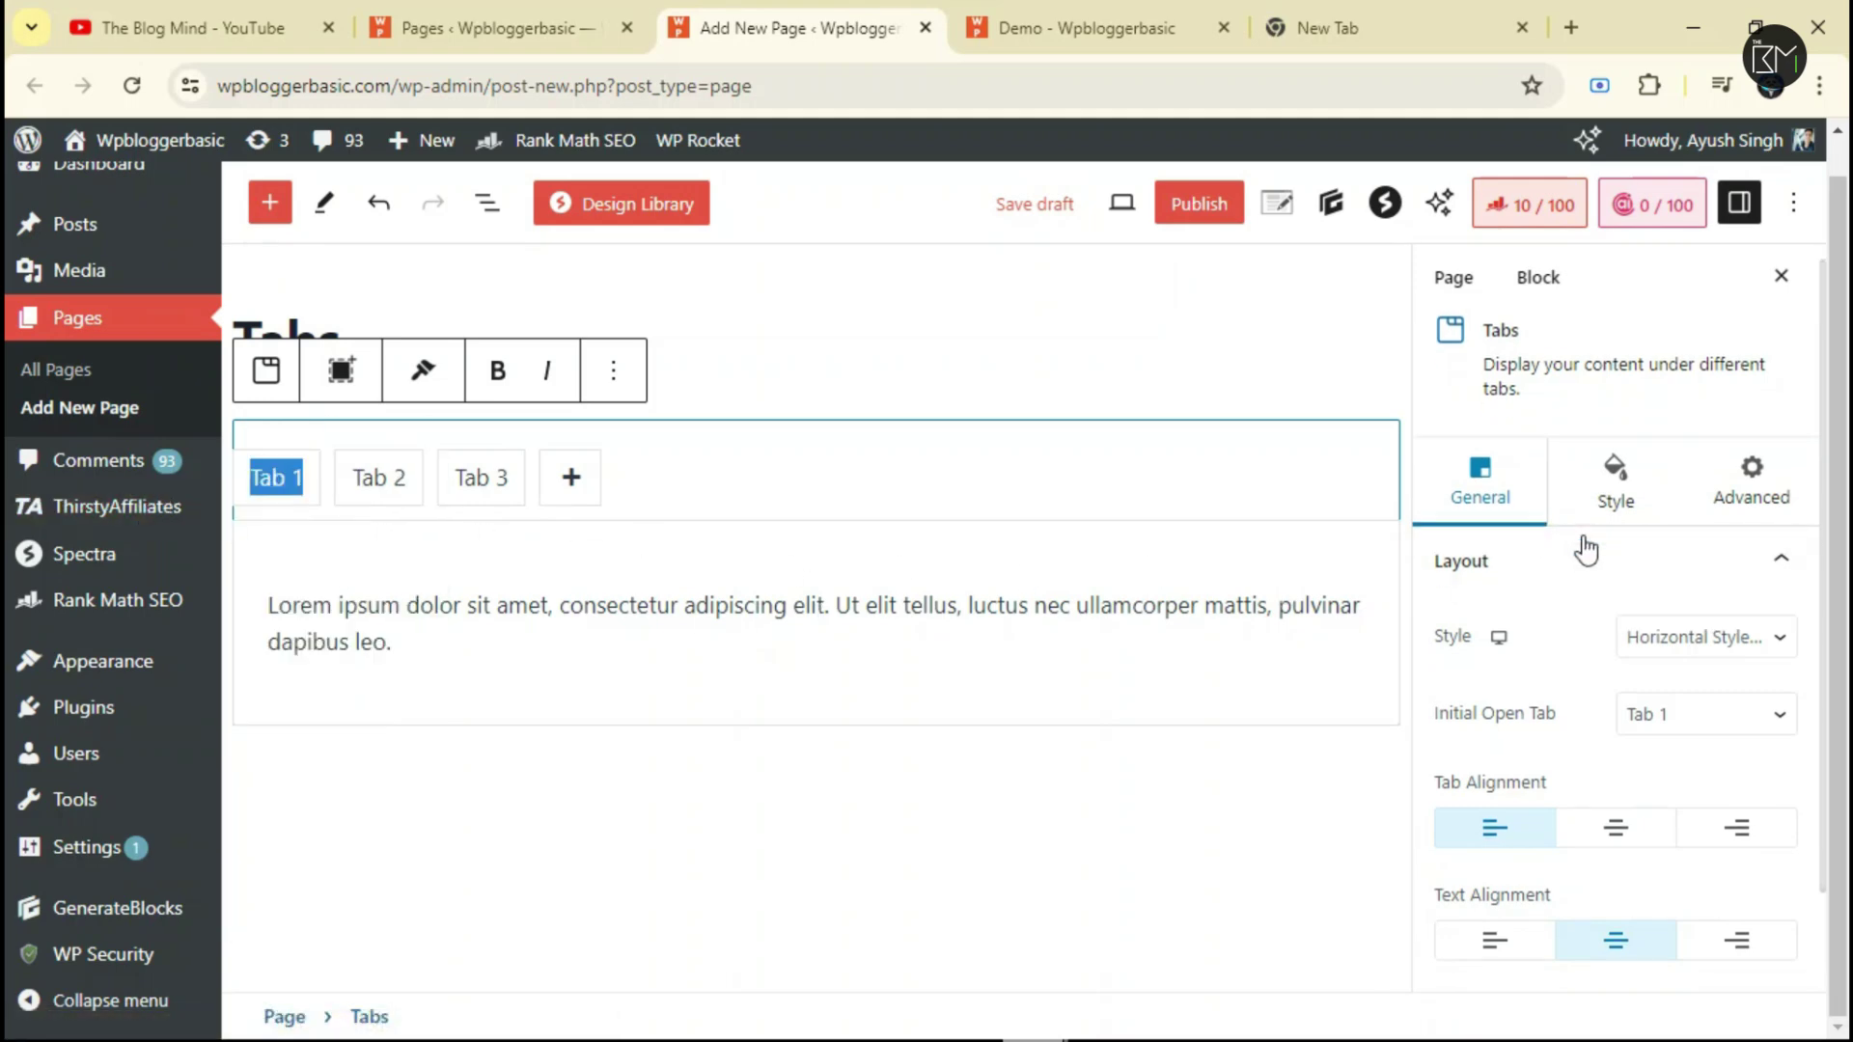
{"action": "scroll", "coordinate": [1588, 550], "scroll_direction": "down", "scroll_amount": 2}
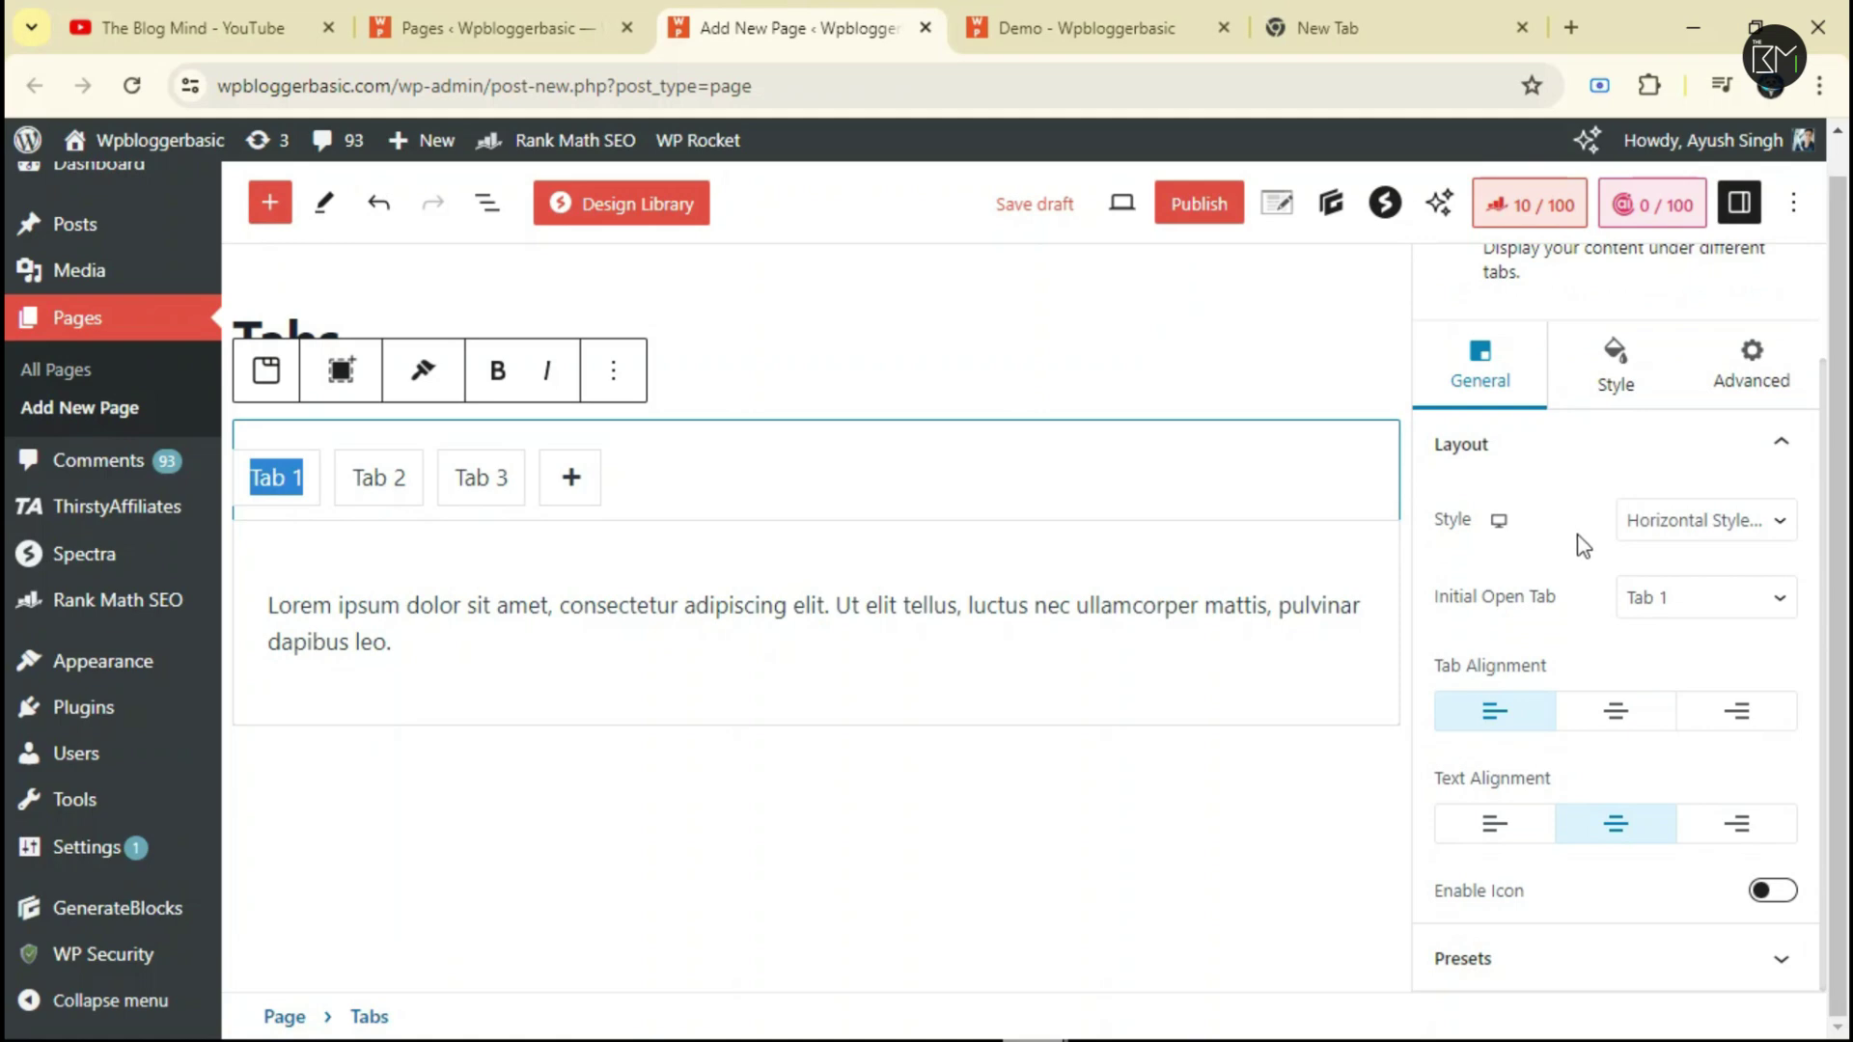
{"action": "left_click", "coordinate": [1640, 519]}
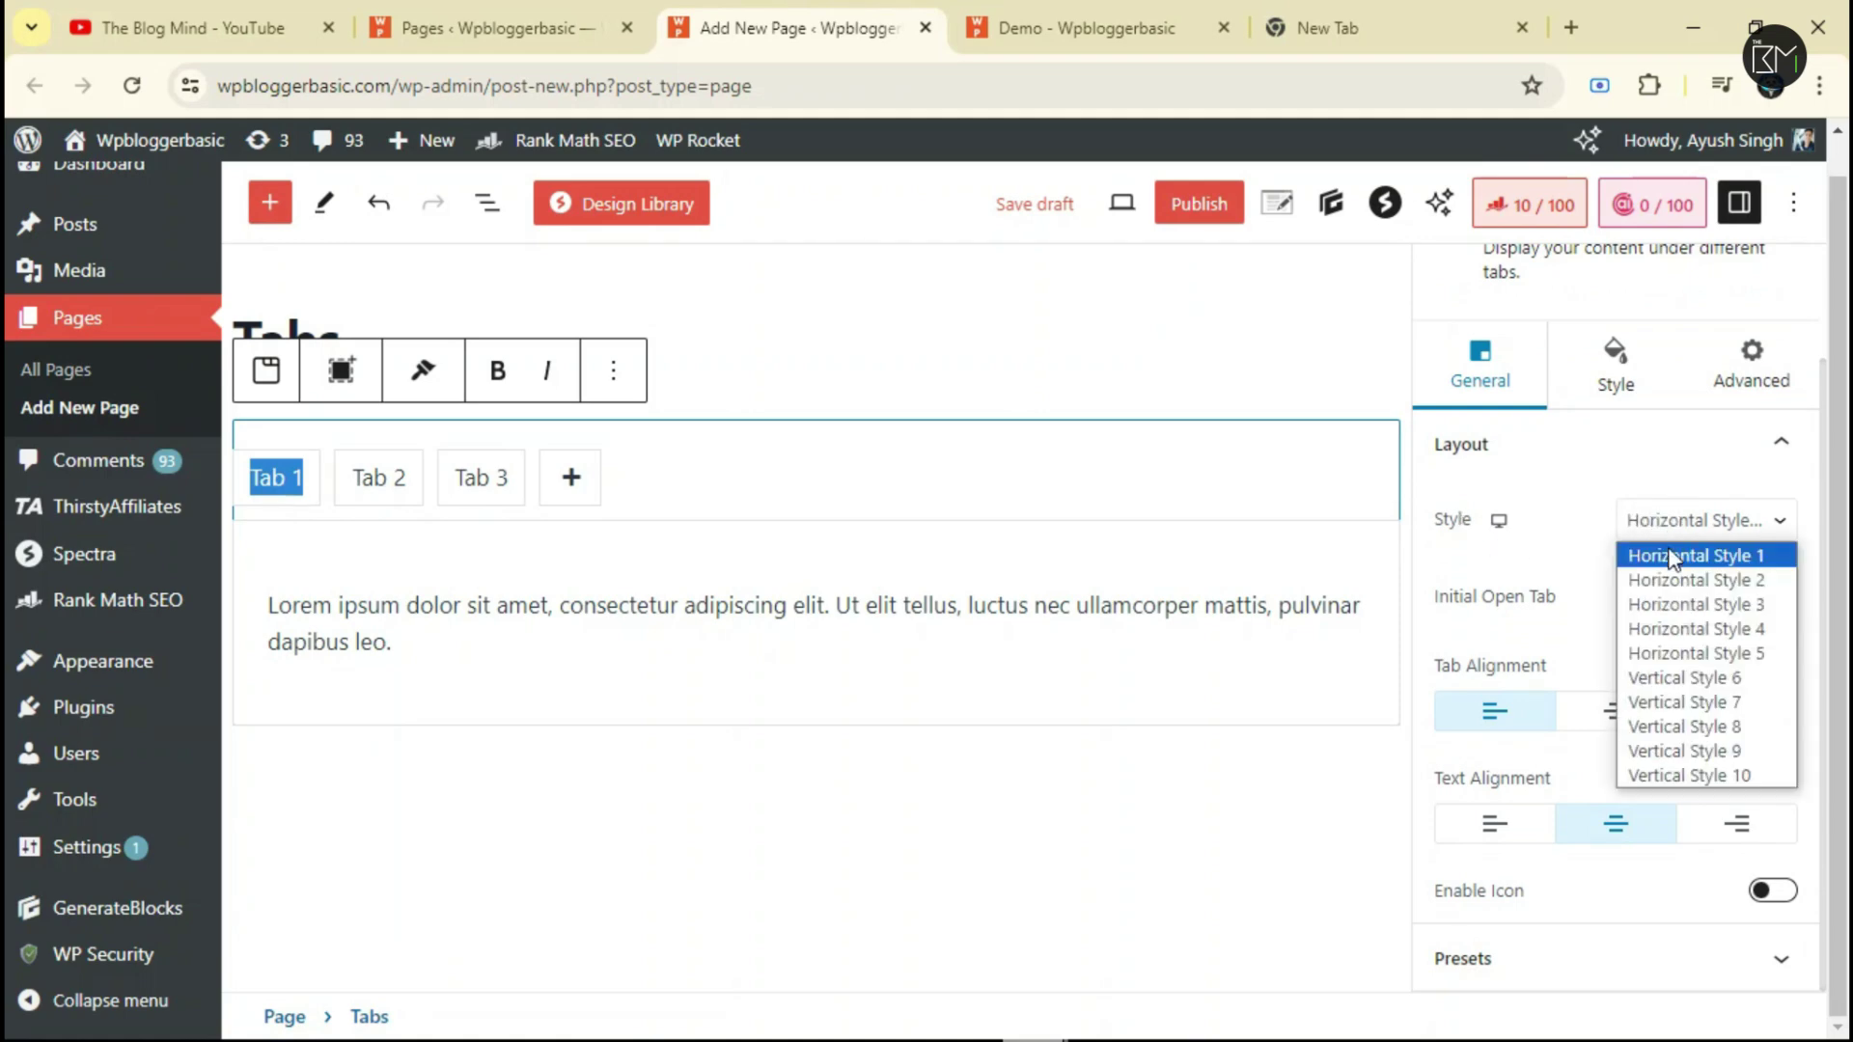
{"action": "left_click", "coordinate": [1689, 678]}
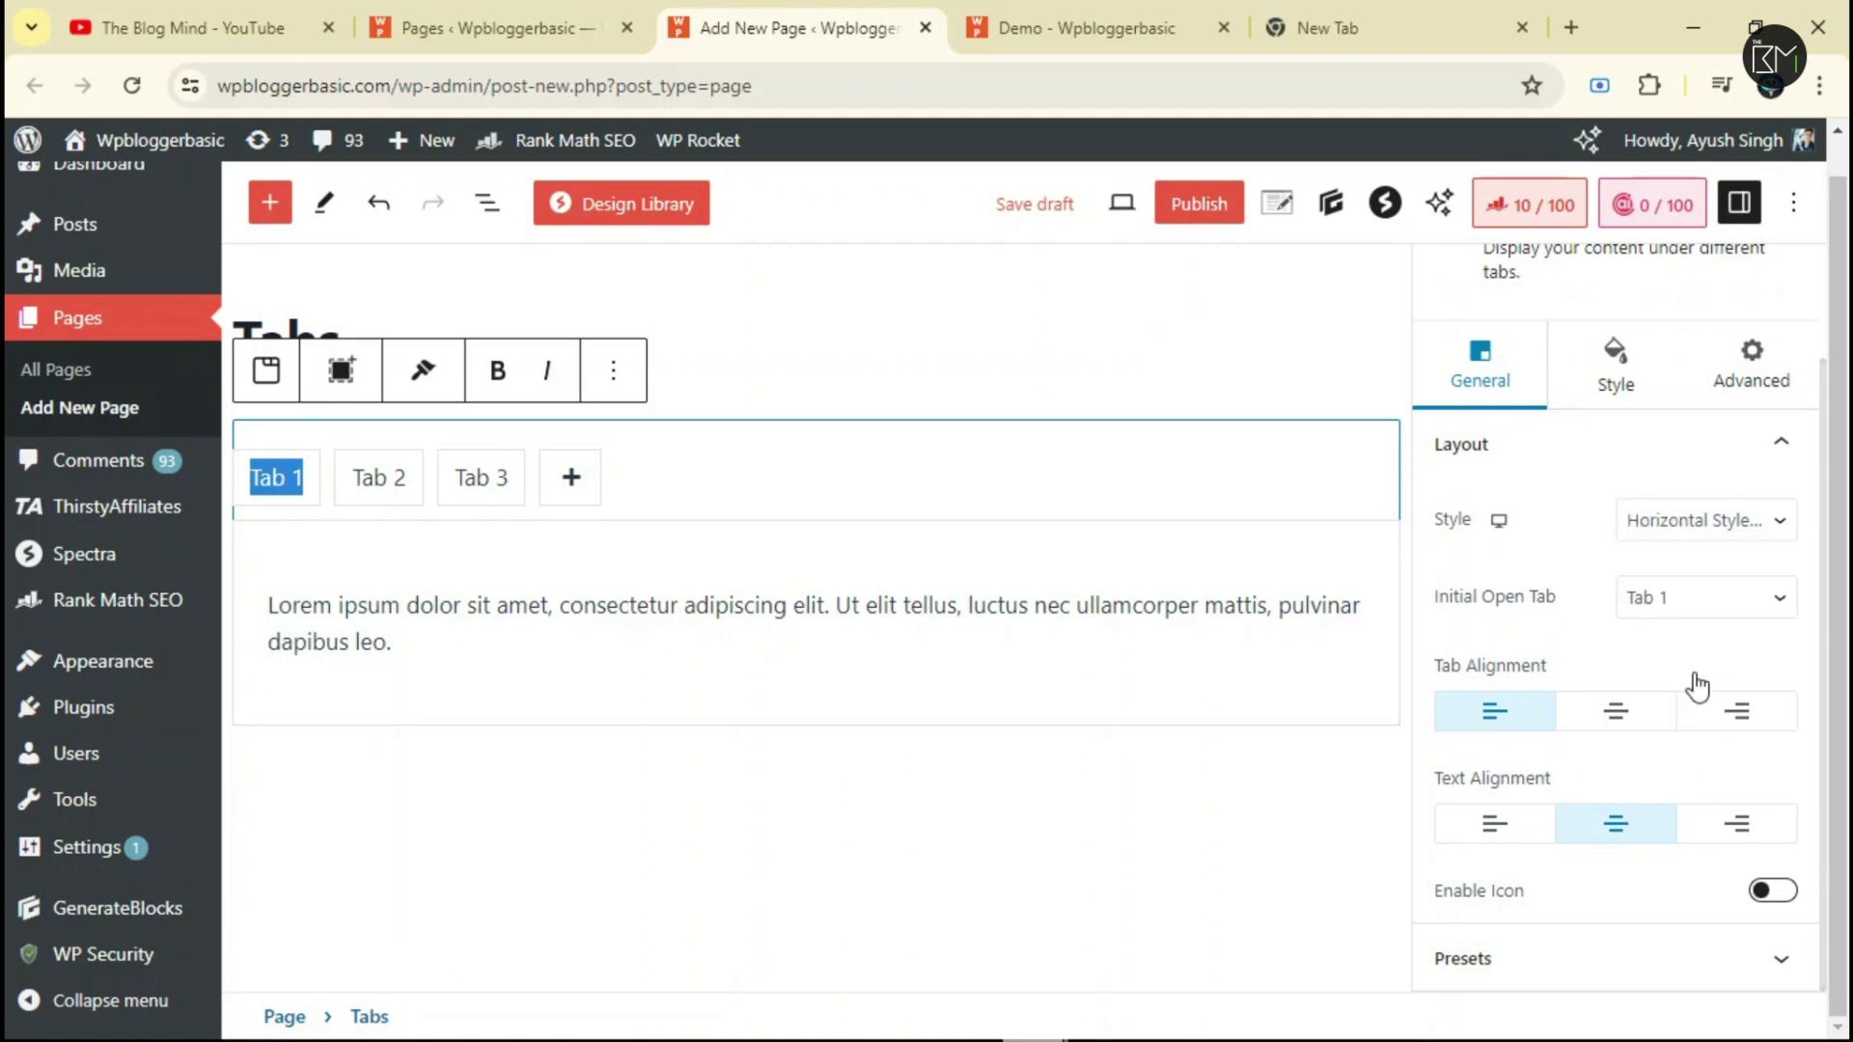
{"action": "left_click", "coordinate": [1704, 526]}
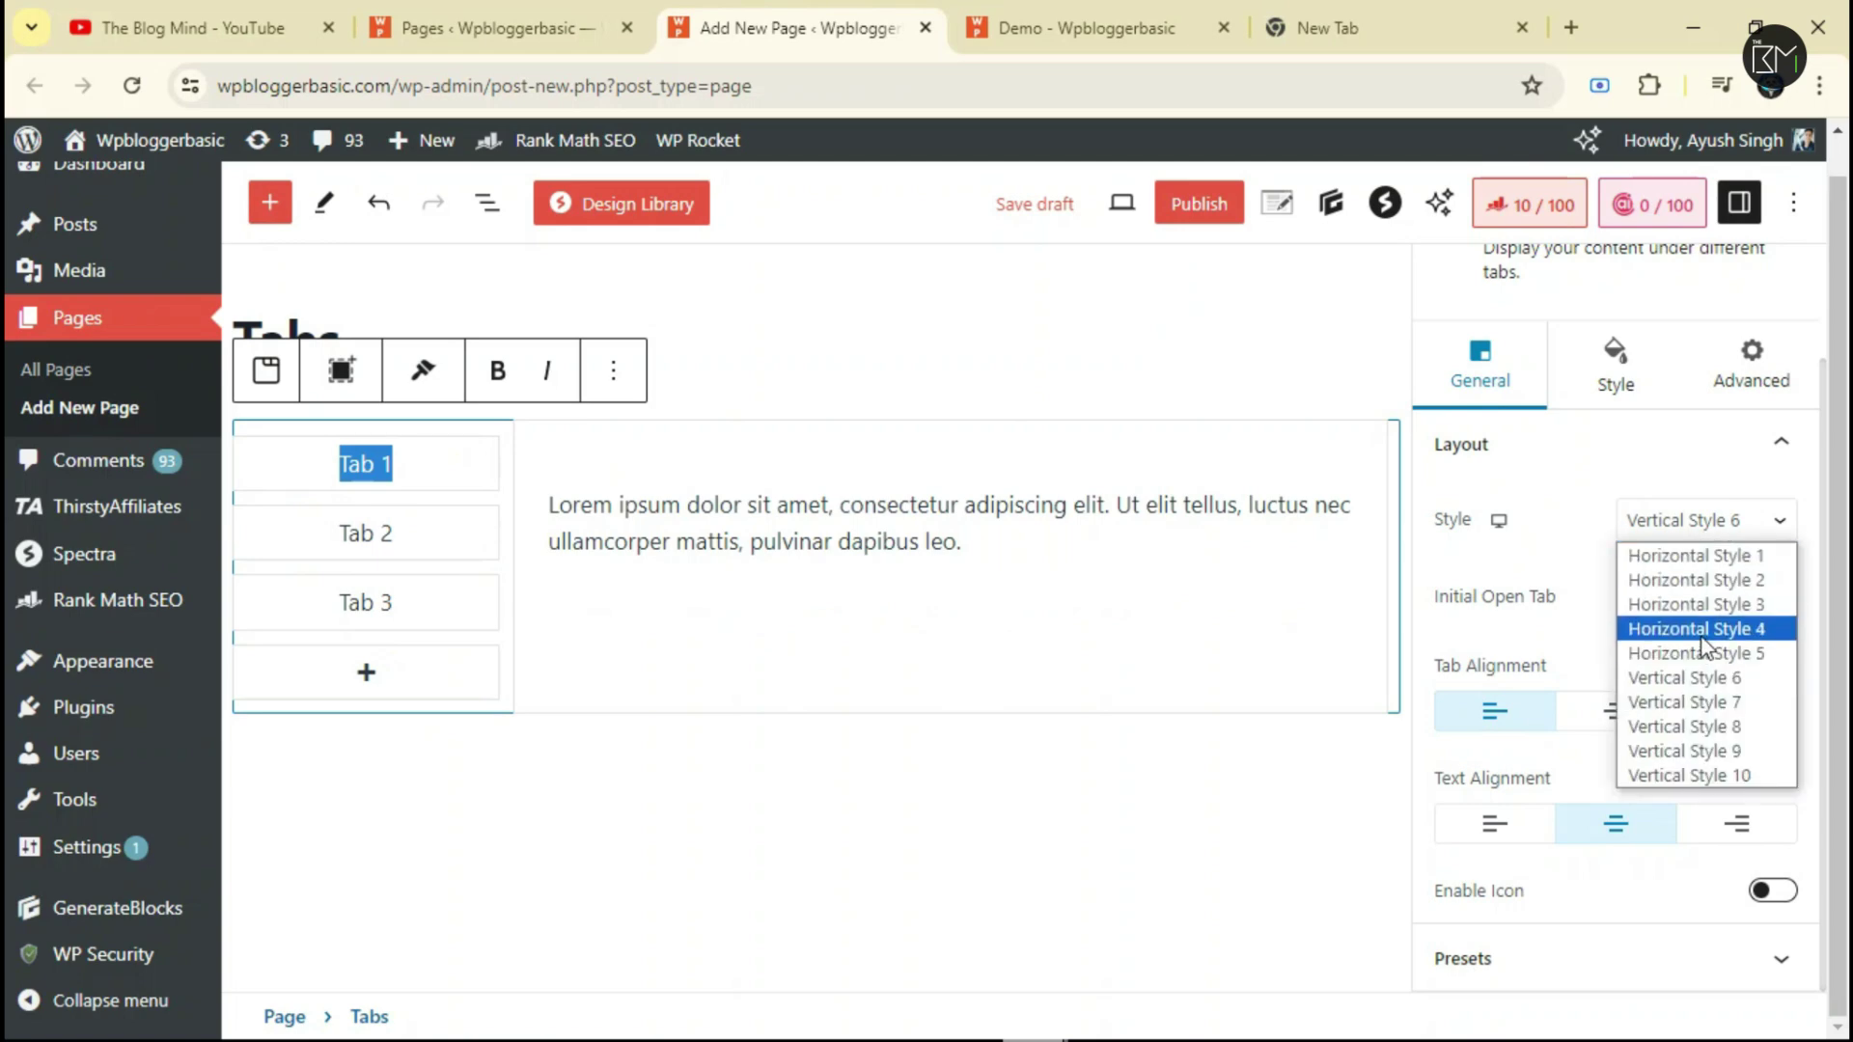
{"action": "left_click", "coordinate": [1701, 751]}
{"action": "left_click", "coordinate": [1684, 526]}
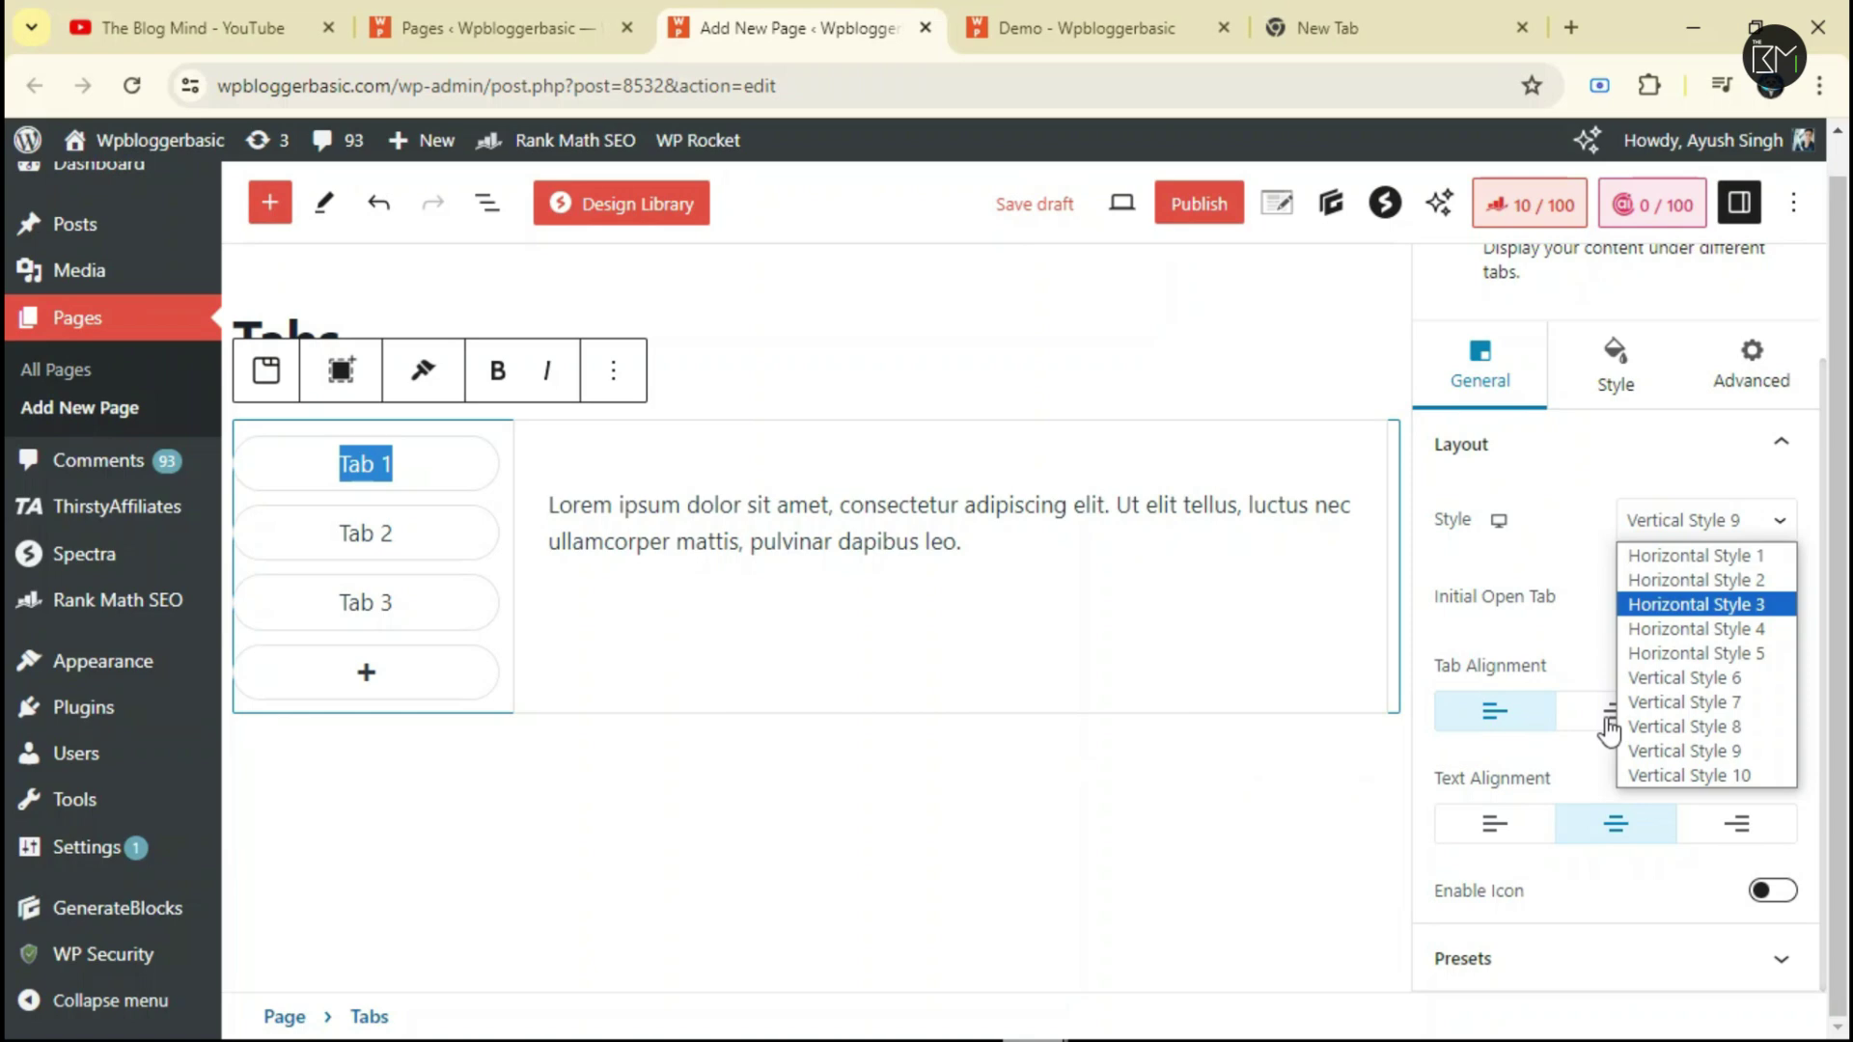
{"action": "left_click", "coordinate": [1683, 674]}
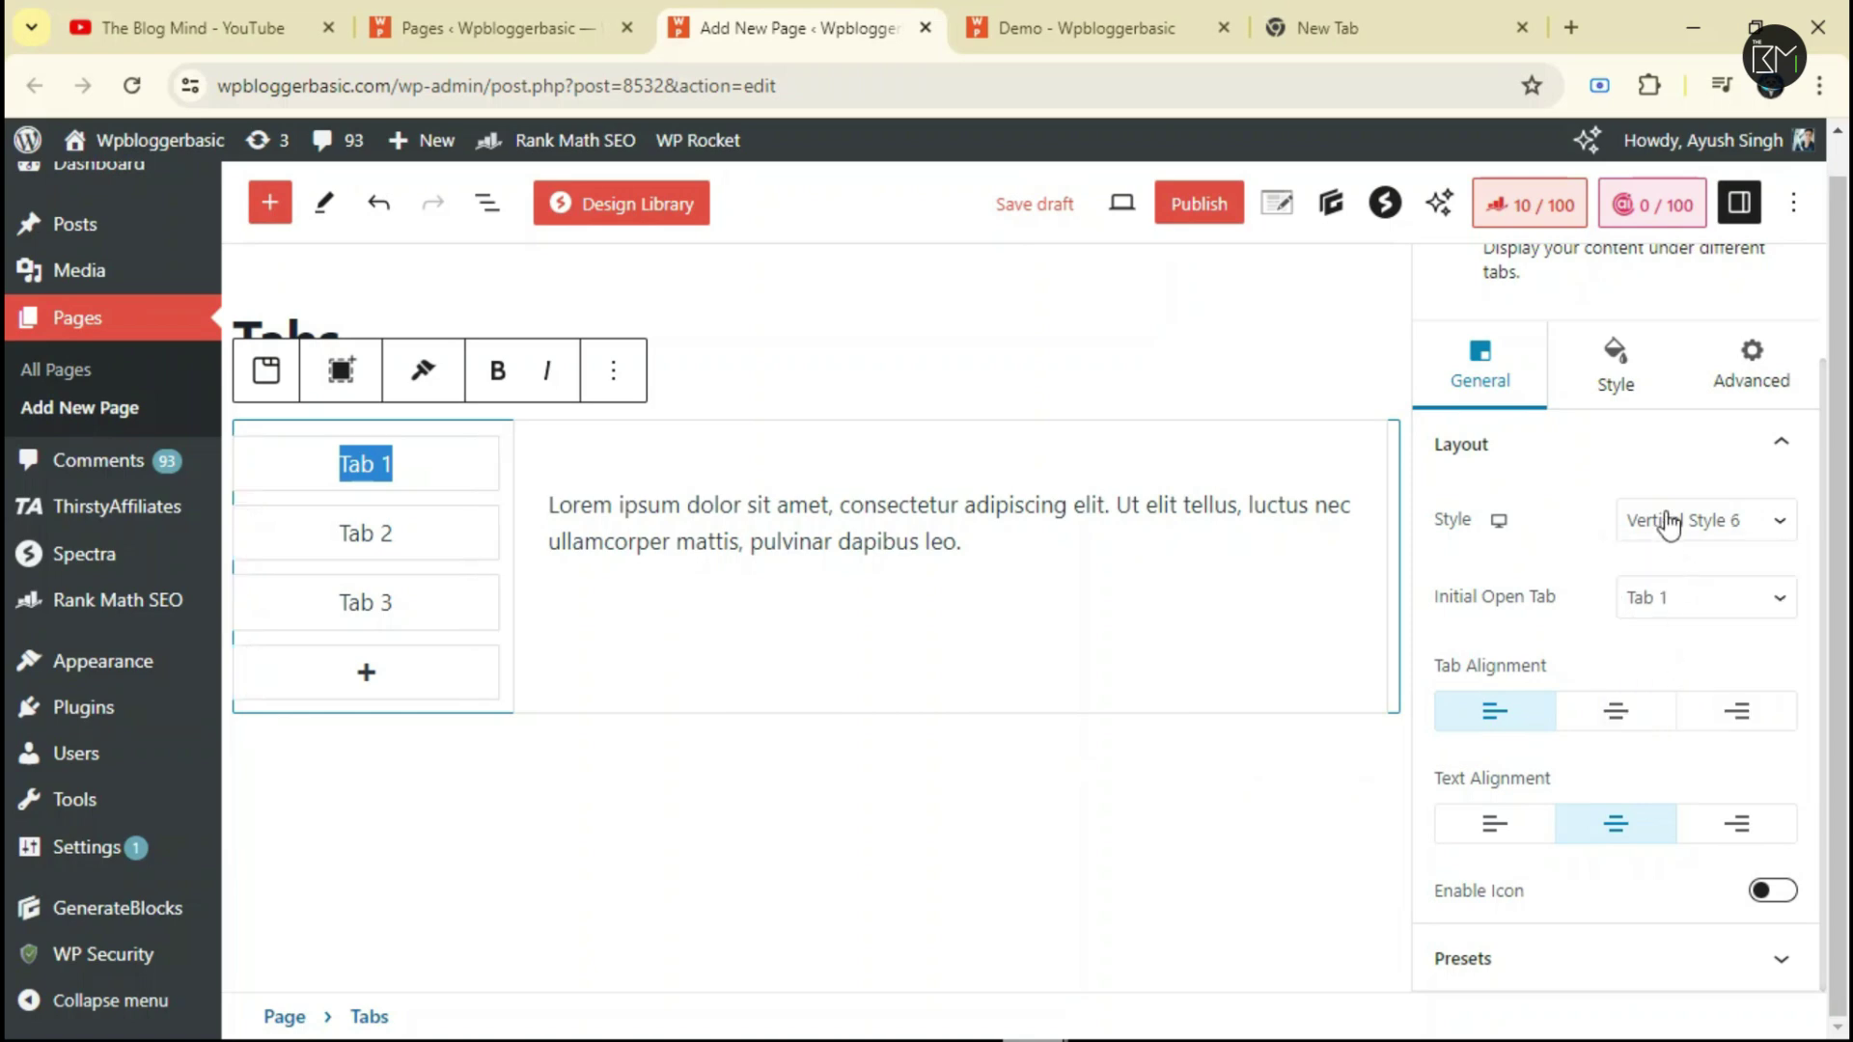
{"action": "left_click", "coordinate": [1687, 522]}
{"action": "left_click", "coordinate": [1679, 703]}
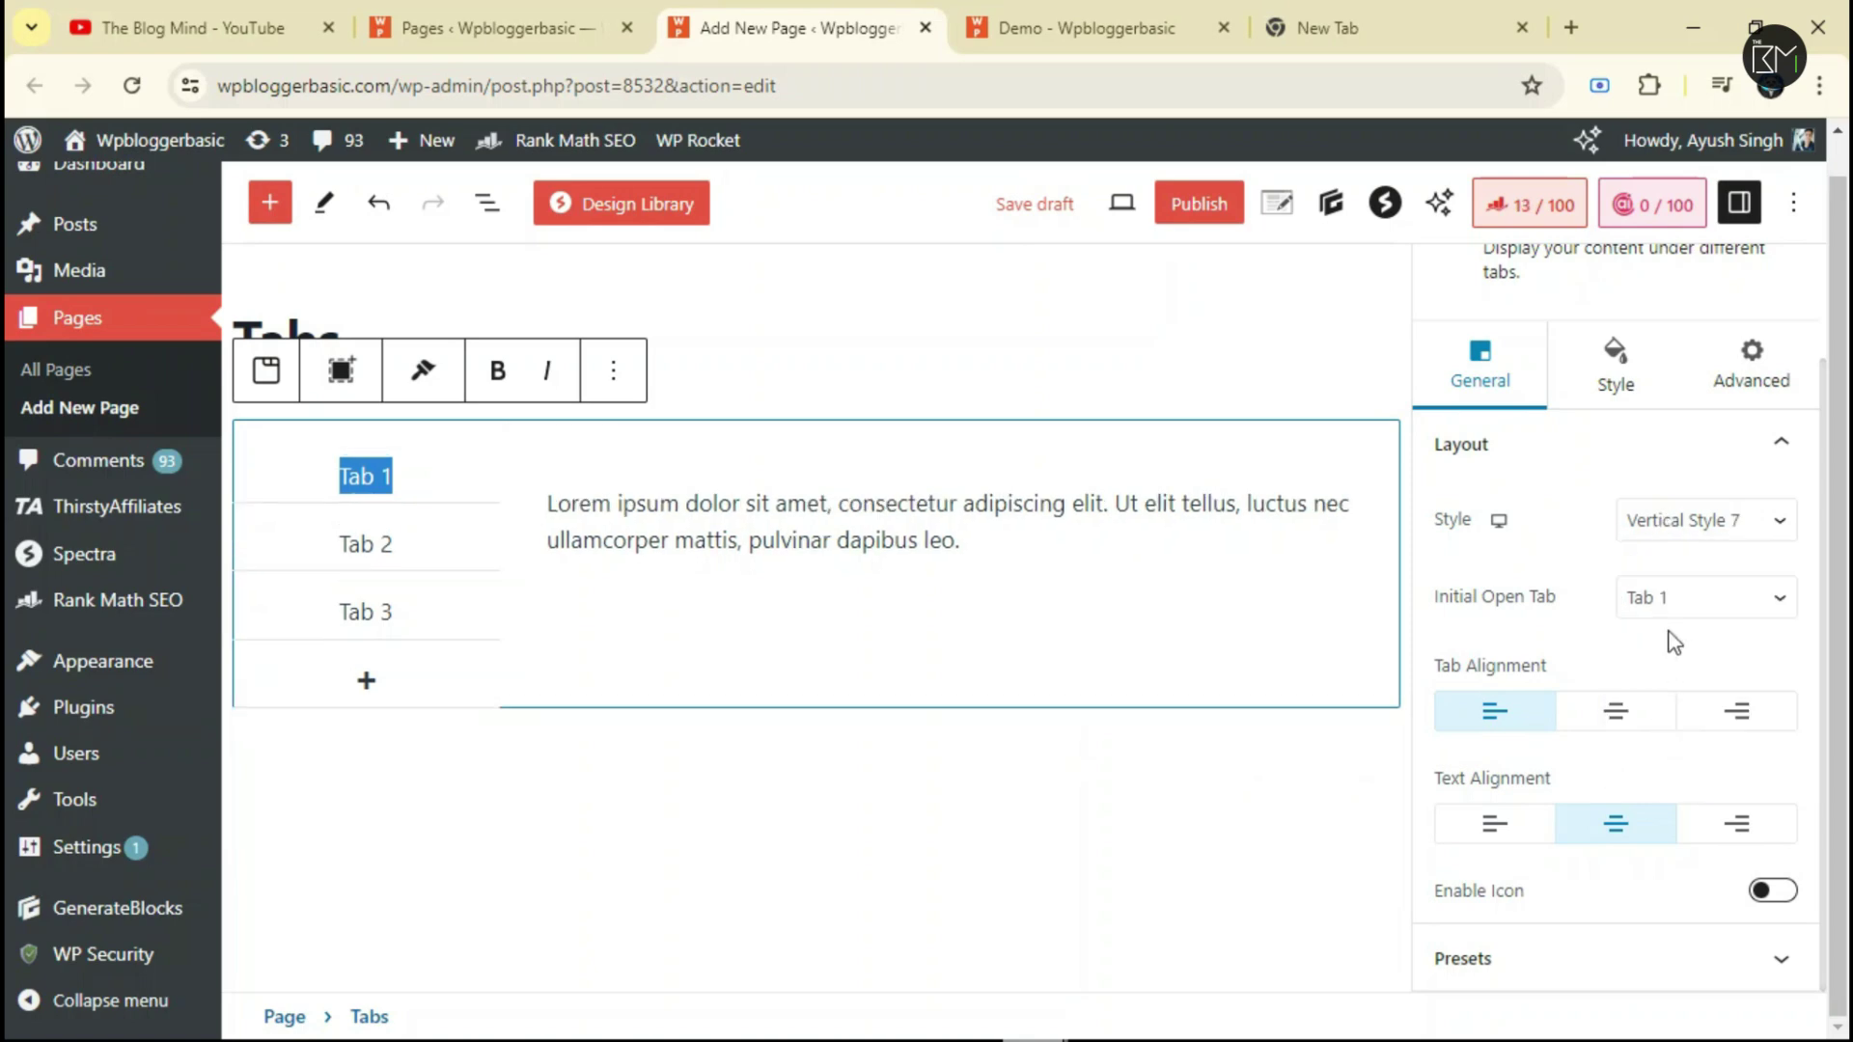
{"action": "left_click", "coordinate": [1678, 526]}
{"action": "left_click", "coordinate": [1691, 556]}
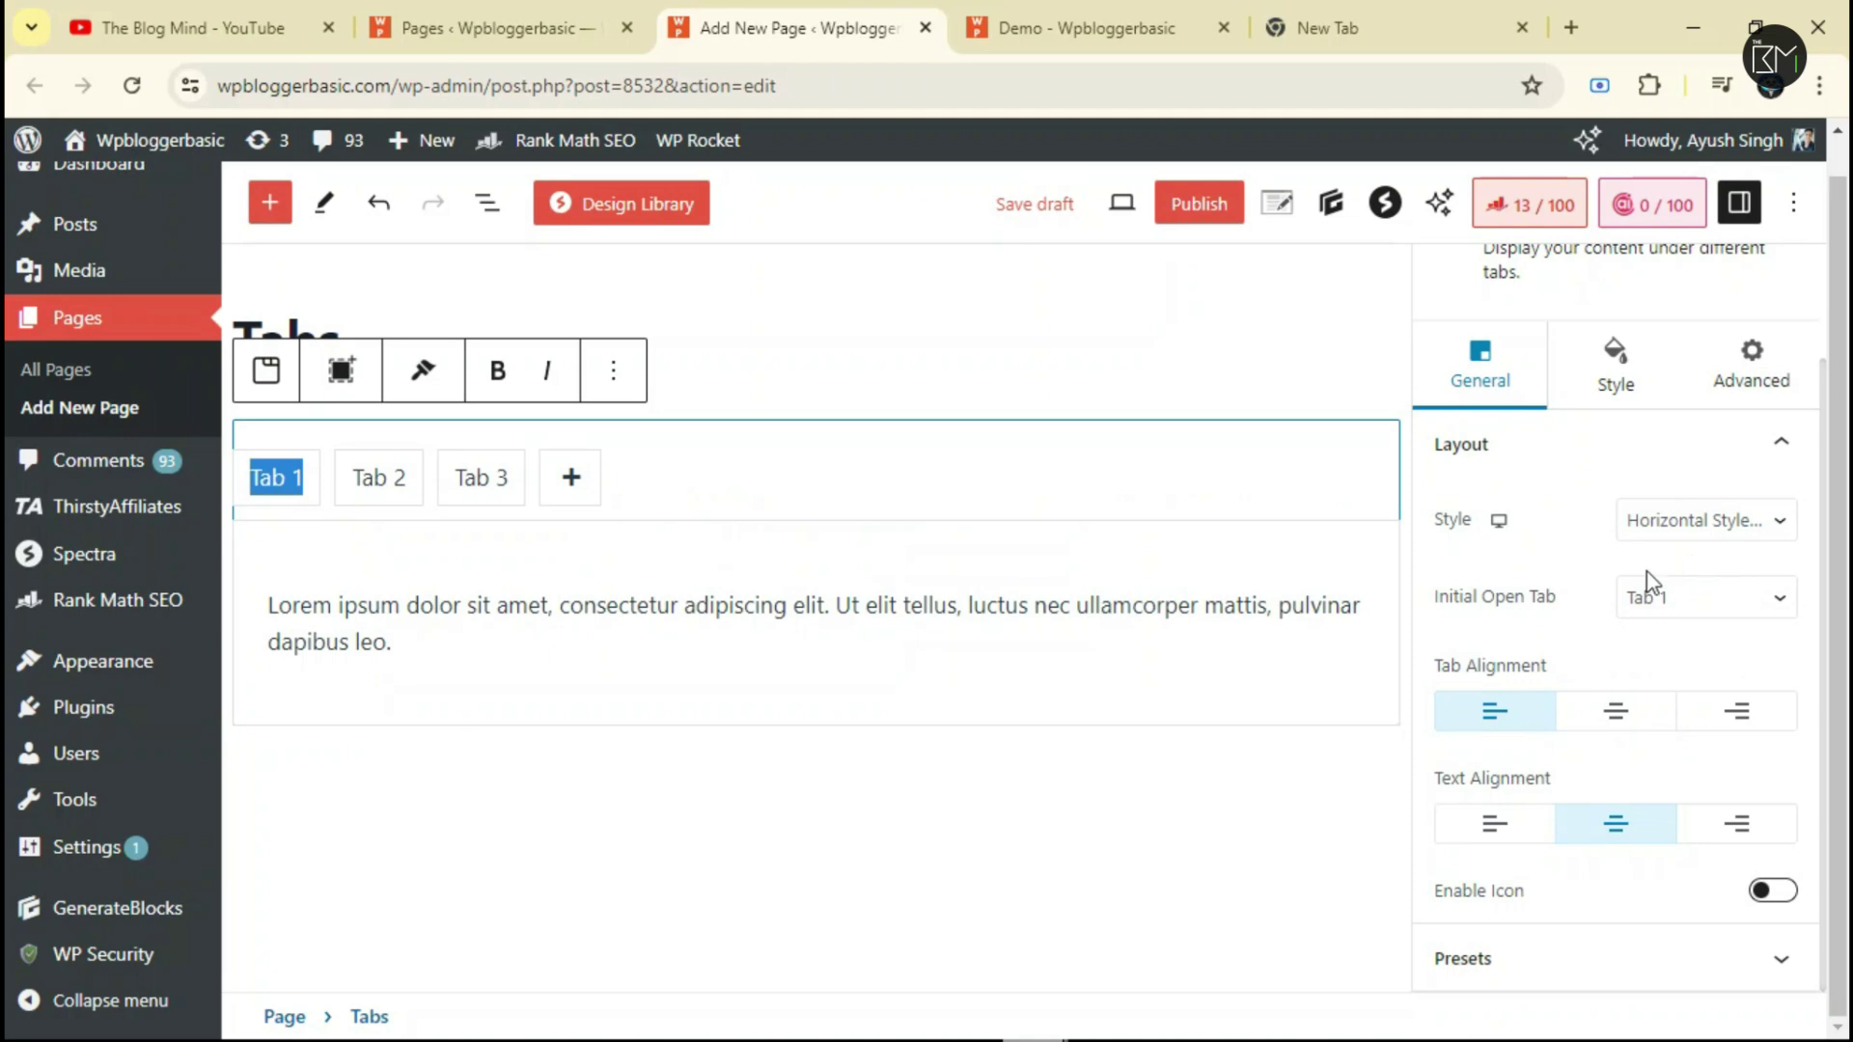
Set the Tabs block's layout to Vertical Style 6 and apply the third preset, with vertical tabs beside a separate content box.
{"action": "left_click", "coordinate": [1668, 535]}
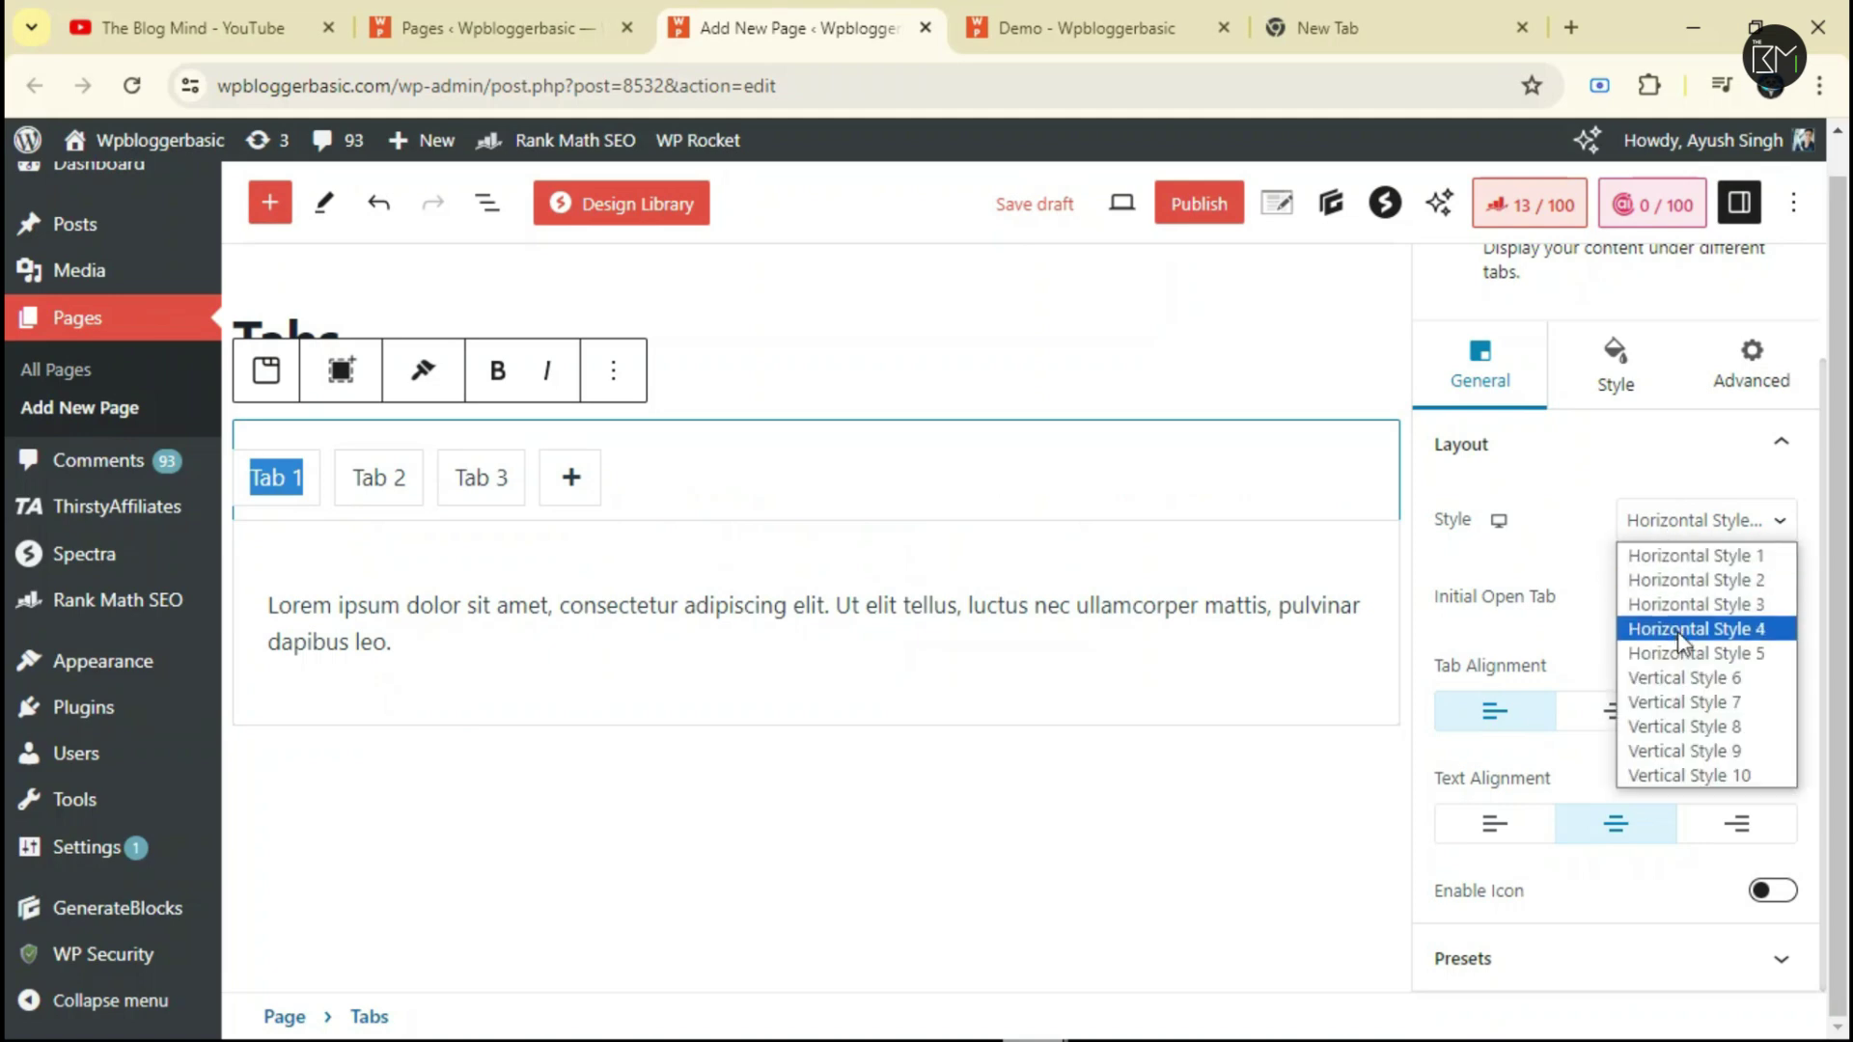
{"action": "left_click", "coordinate": [1687, 679]}
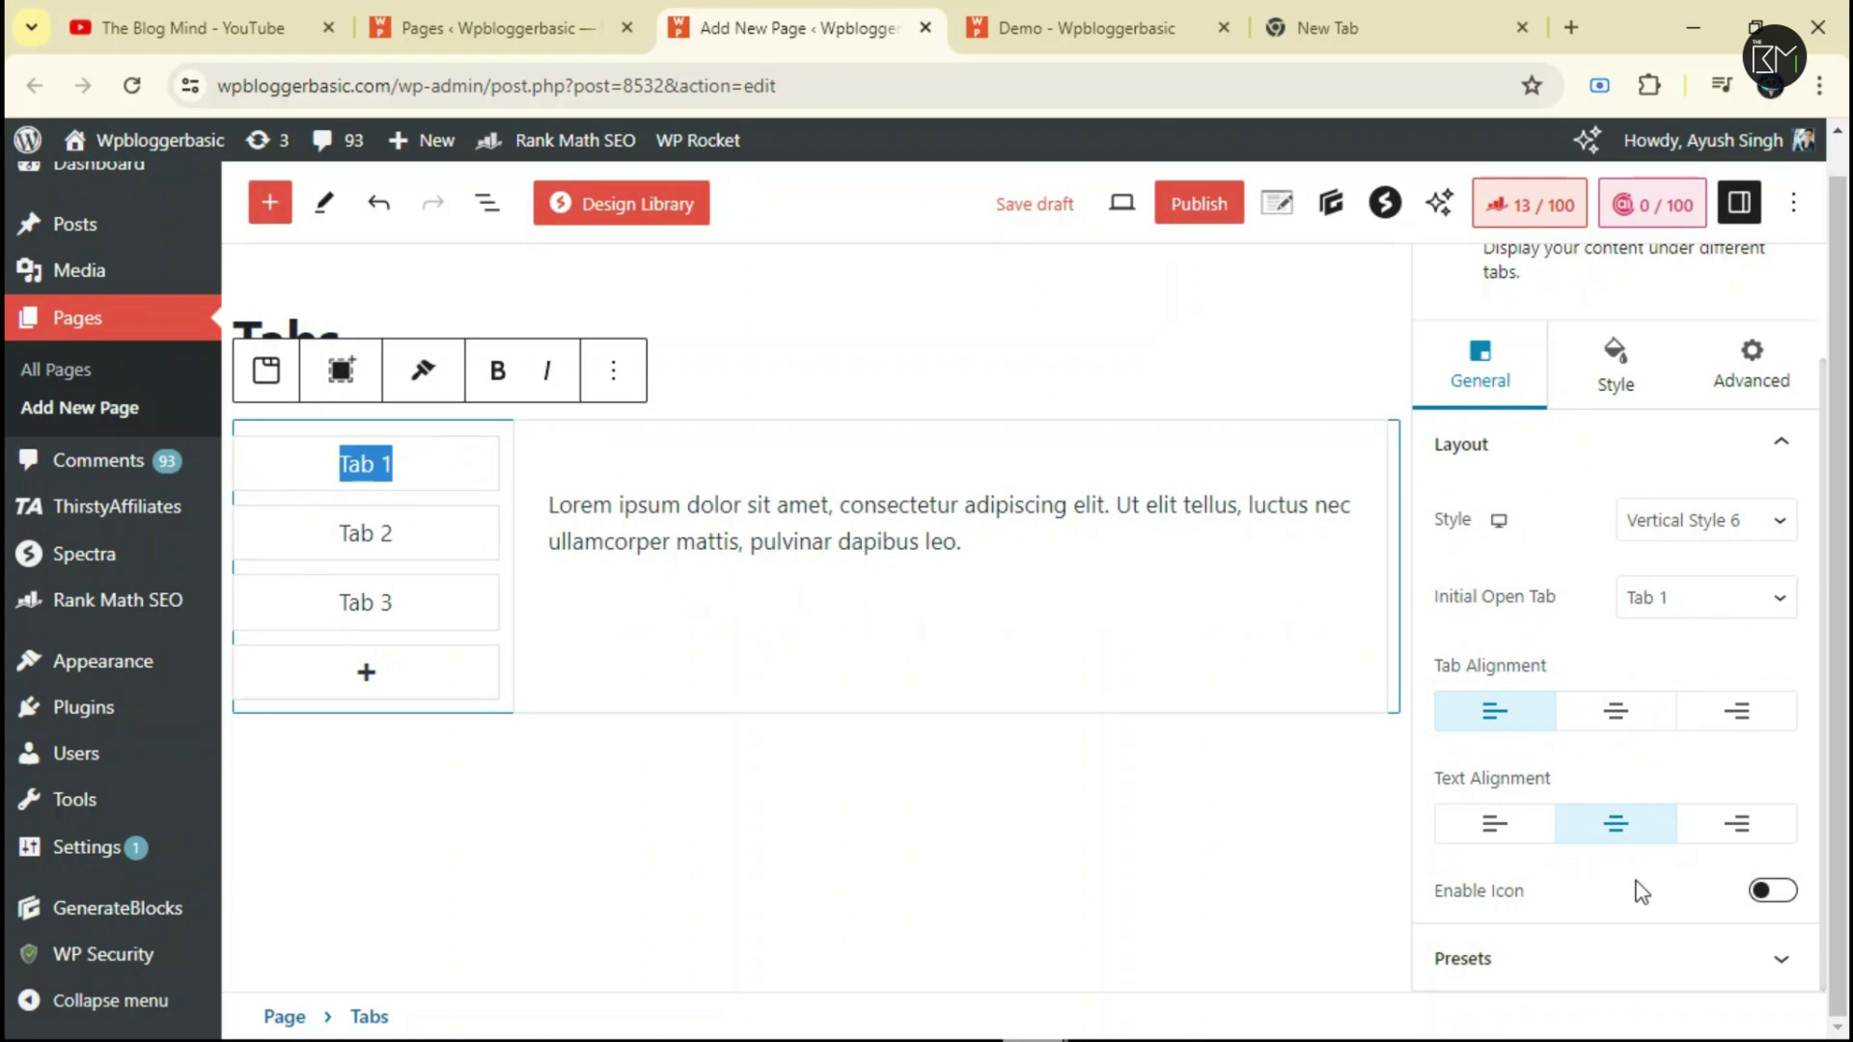
{"action": "left_click", "coordinate": [1622, 969]}
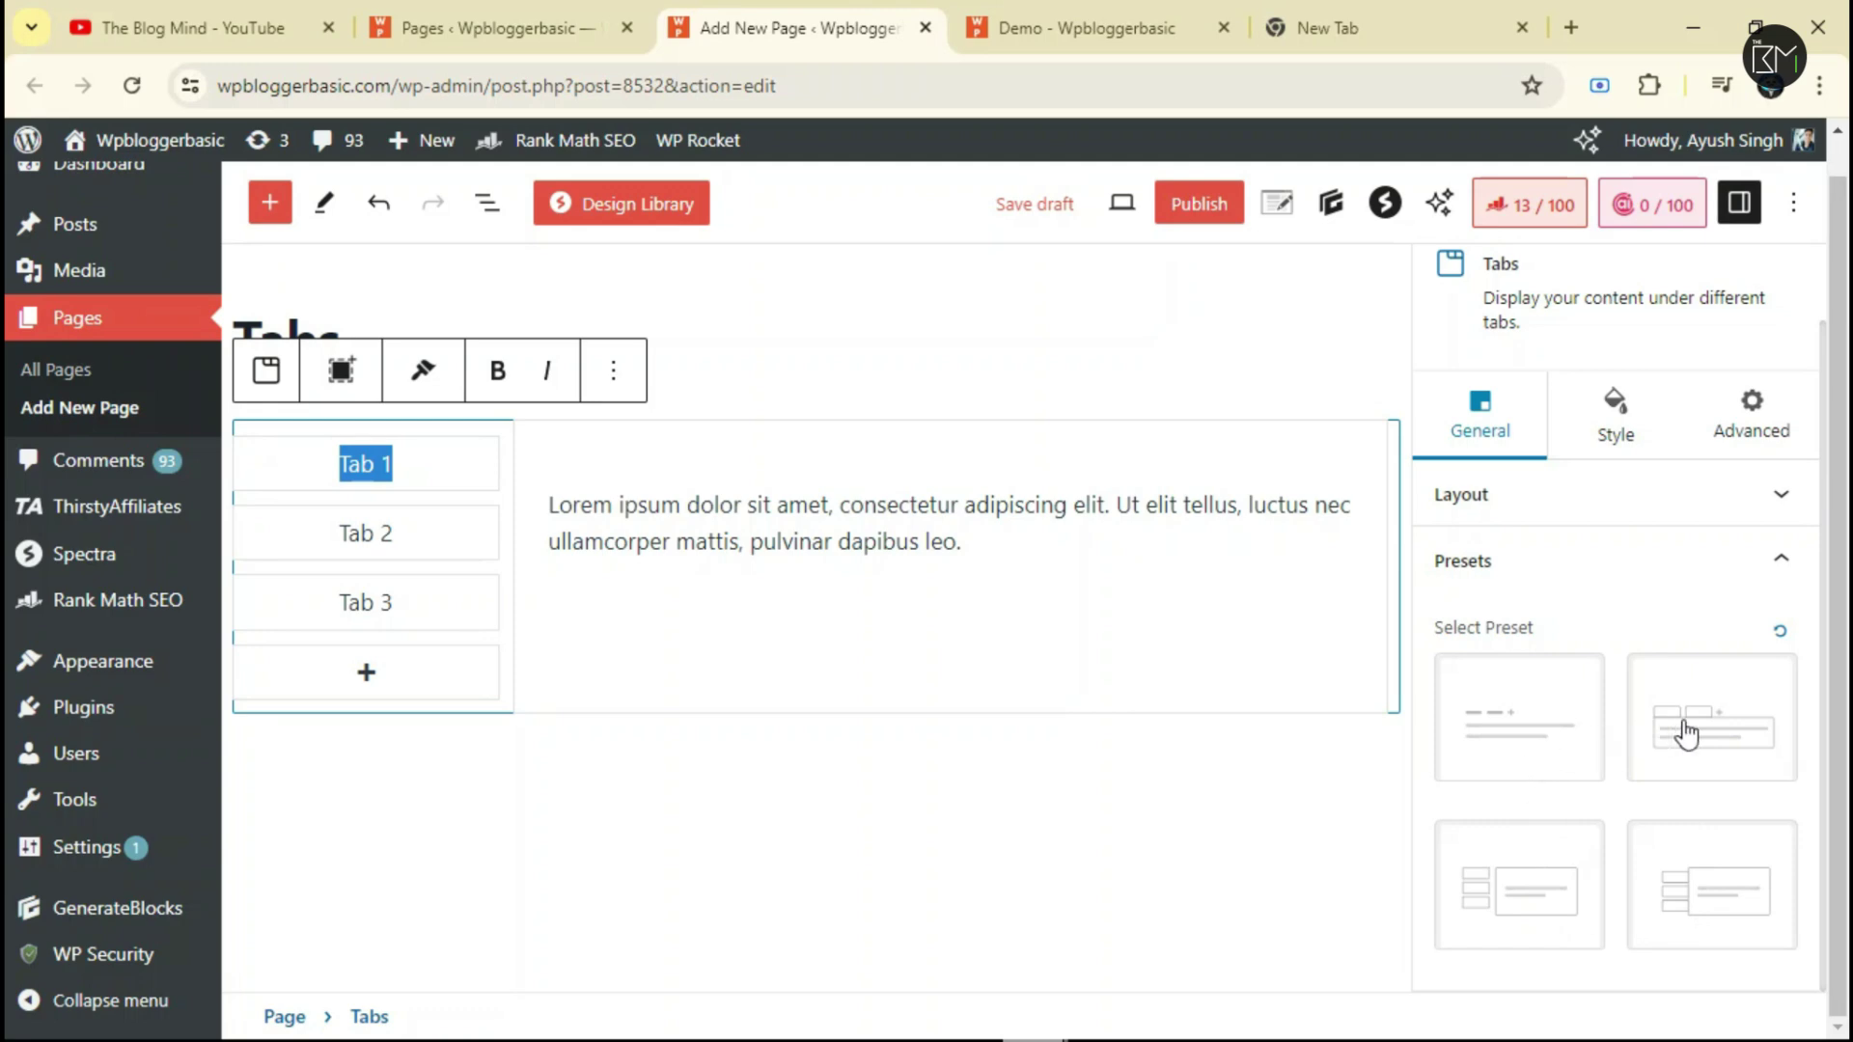
{"action": "left_click", "coordinate": [1536, 924]}
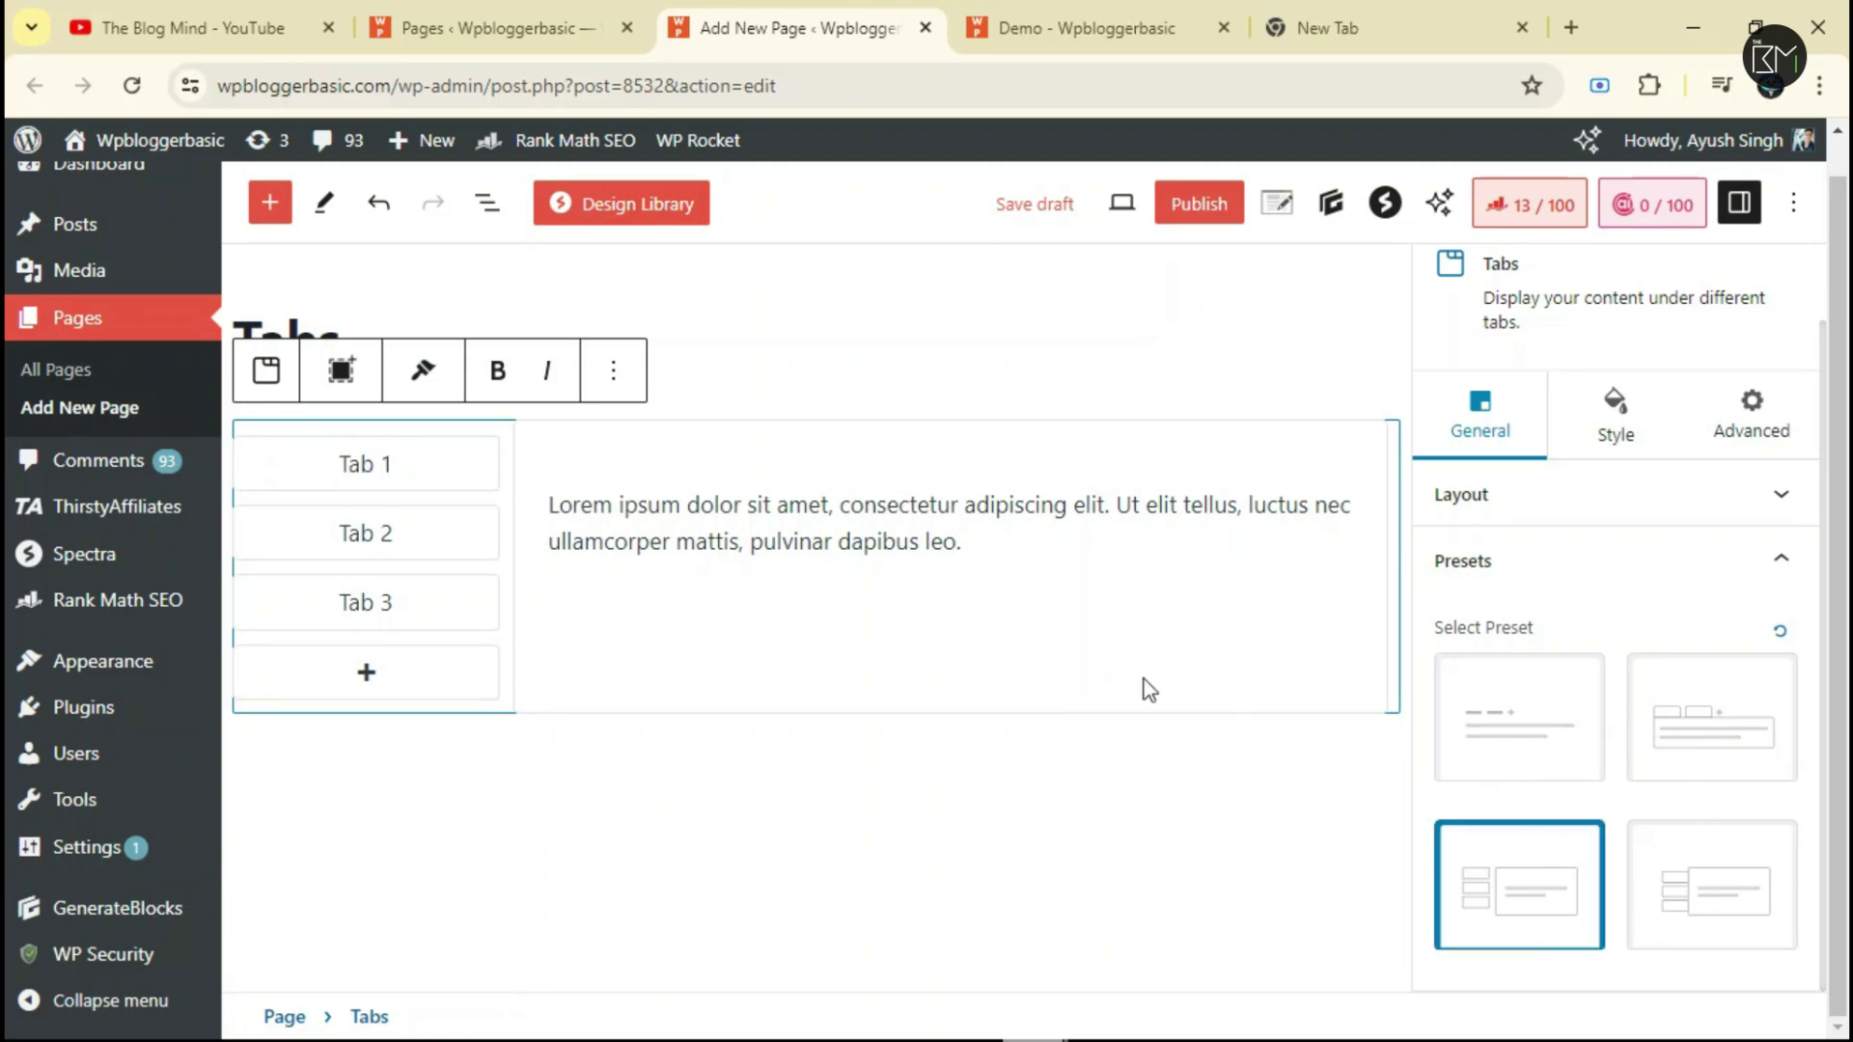
Rename the first tab of the block from its placeholder to About us.
{"action": "mouse_move", "coordinate": [421, 493]}
{"action": "left_click_drag", "start_coordinate": [340, 464], "coordinate": [399, 469]}
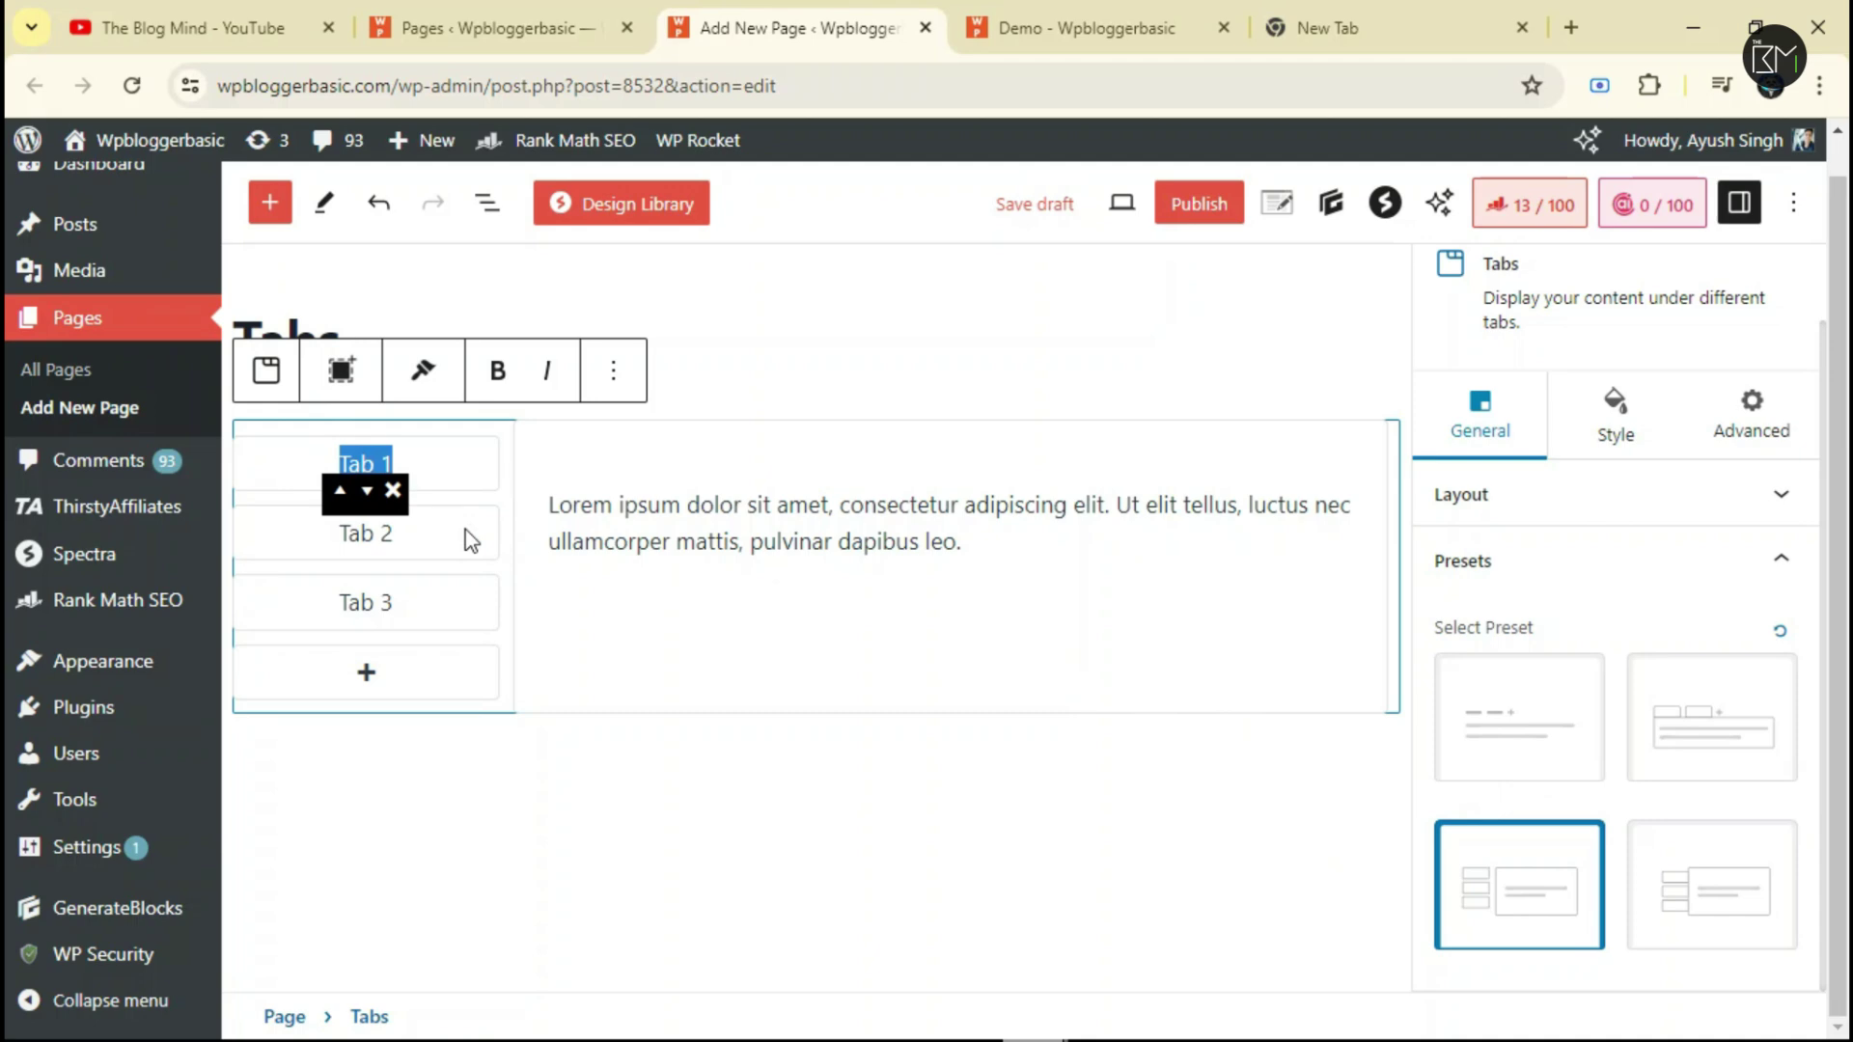
{"action": "type", "text": "About"}
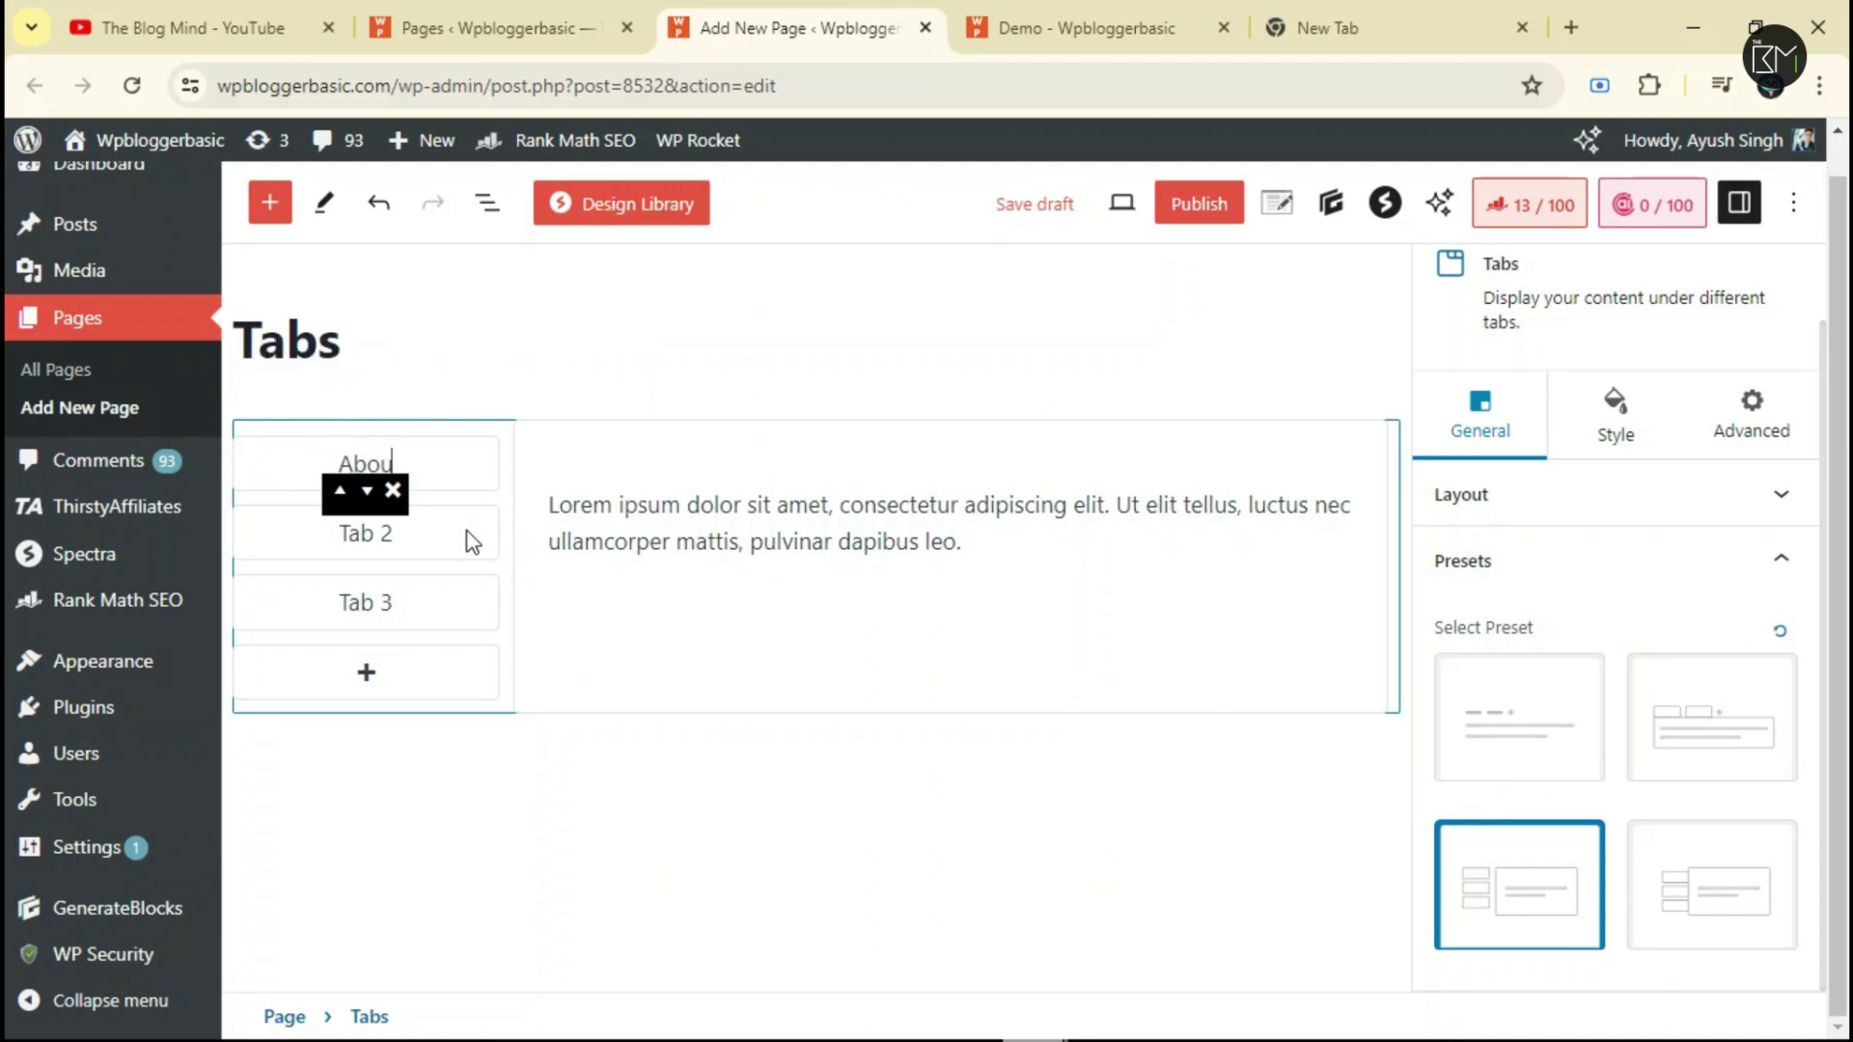
{"action": "type", "text": " us"}
Duplicate the Lorem ipsum paragraph as a second paragraph below it in the About us tab's content.
{"action": "left_click", "coordinate": [1003, 541]}
{"action": "left_click_drag", "start_coordinate": [1004, 541], "coordinate": [531, 488]}
{"action": "key", "text": "ctrl+c"}
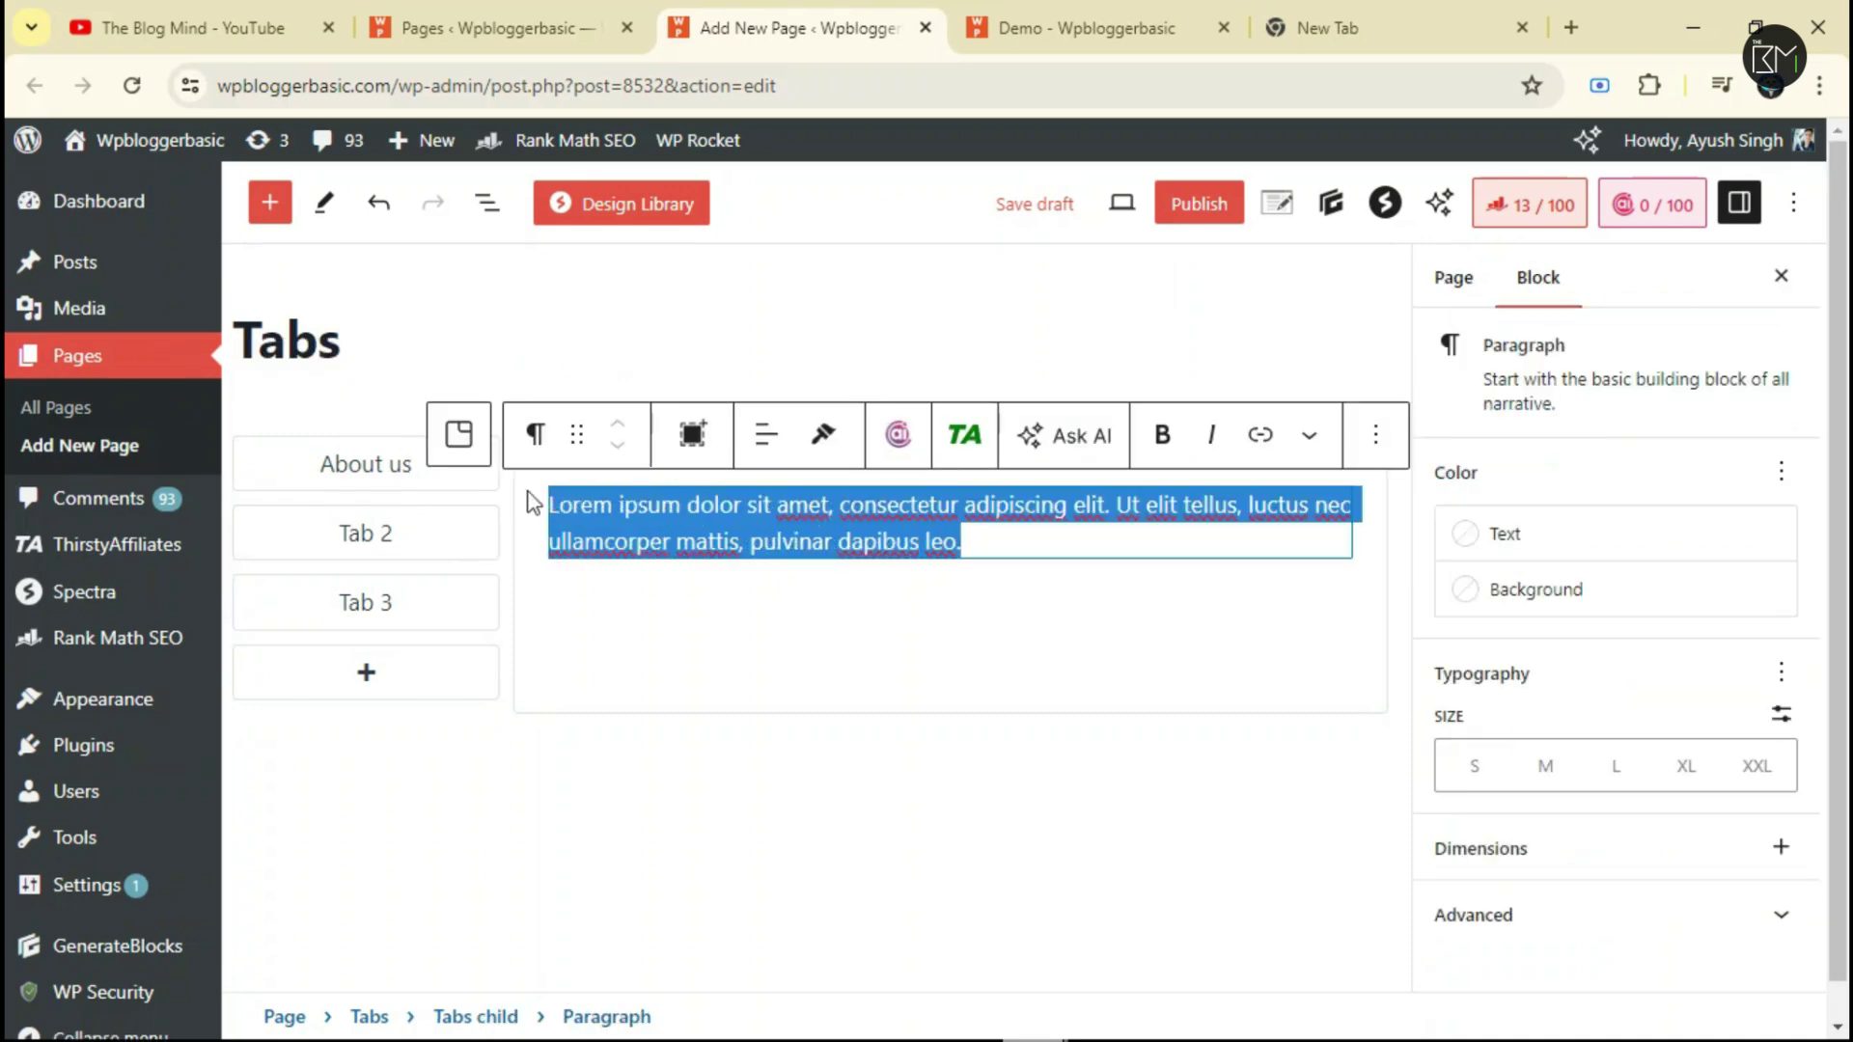
{"action": "left_click", "coordinate": [1034, 534]}
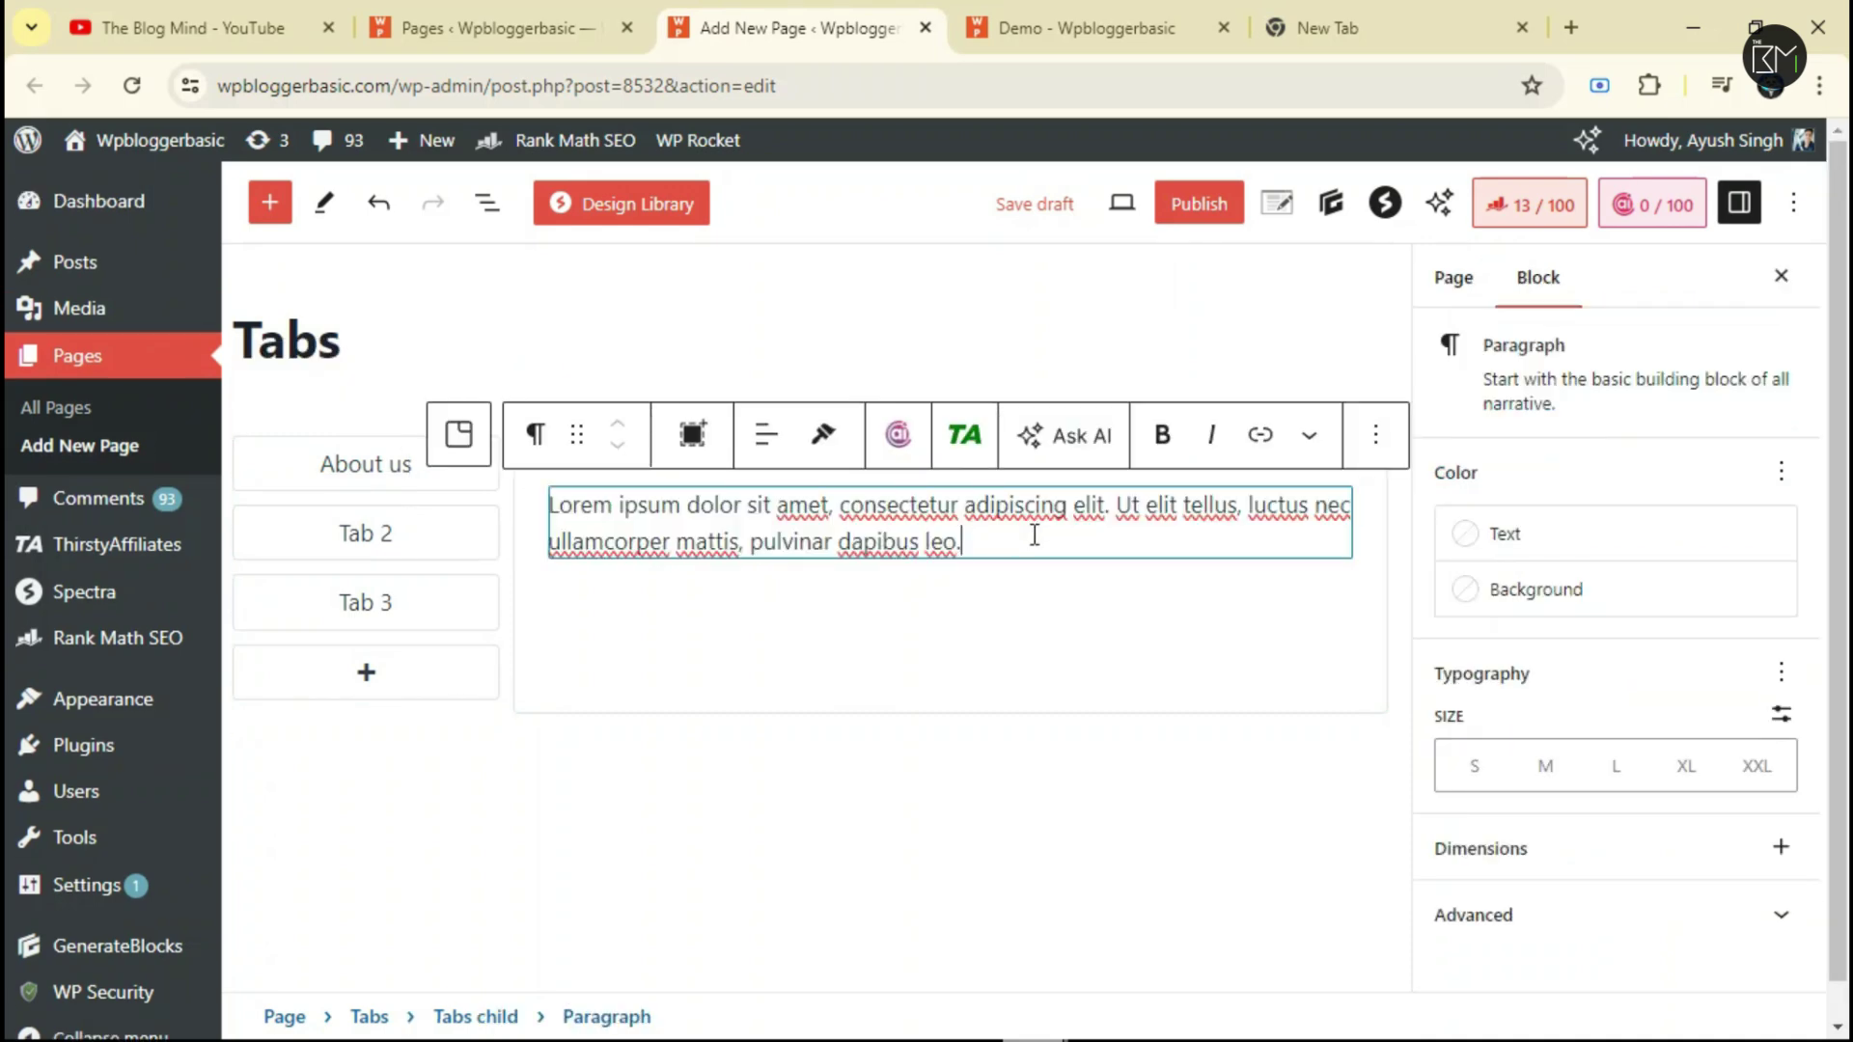
{"action": "key", "text": "Return"}
{"action": "key", "text": "ctrl+v"}
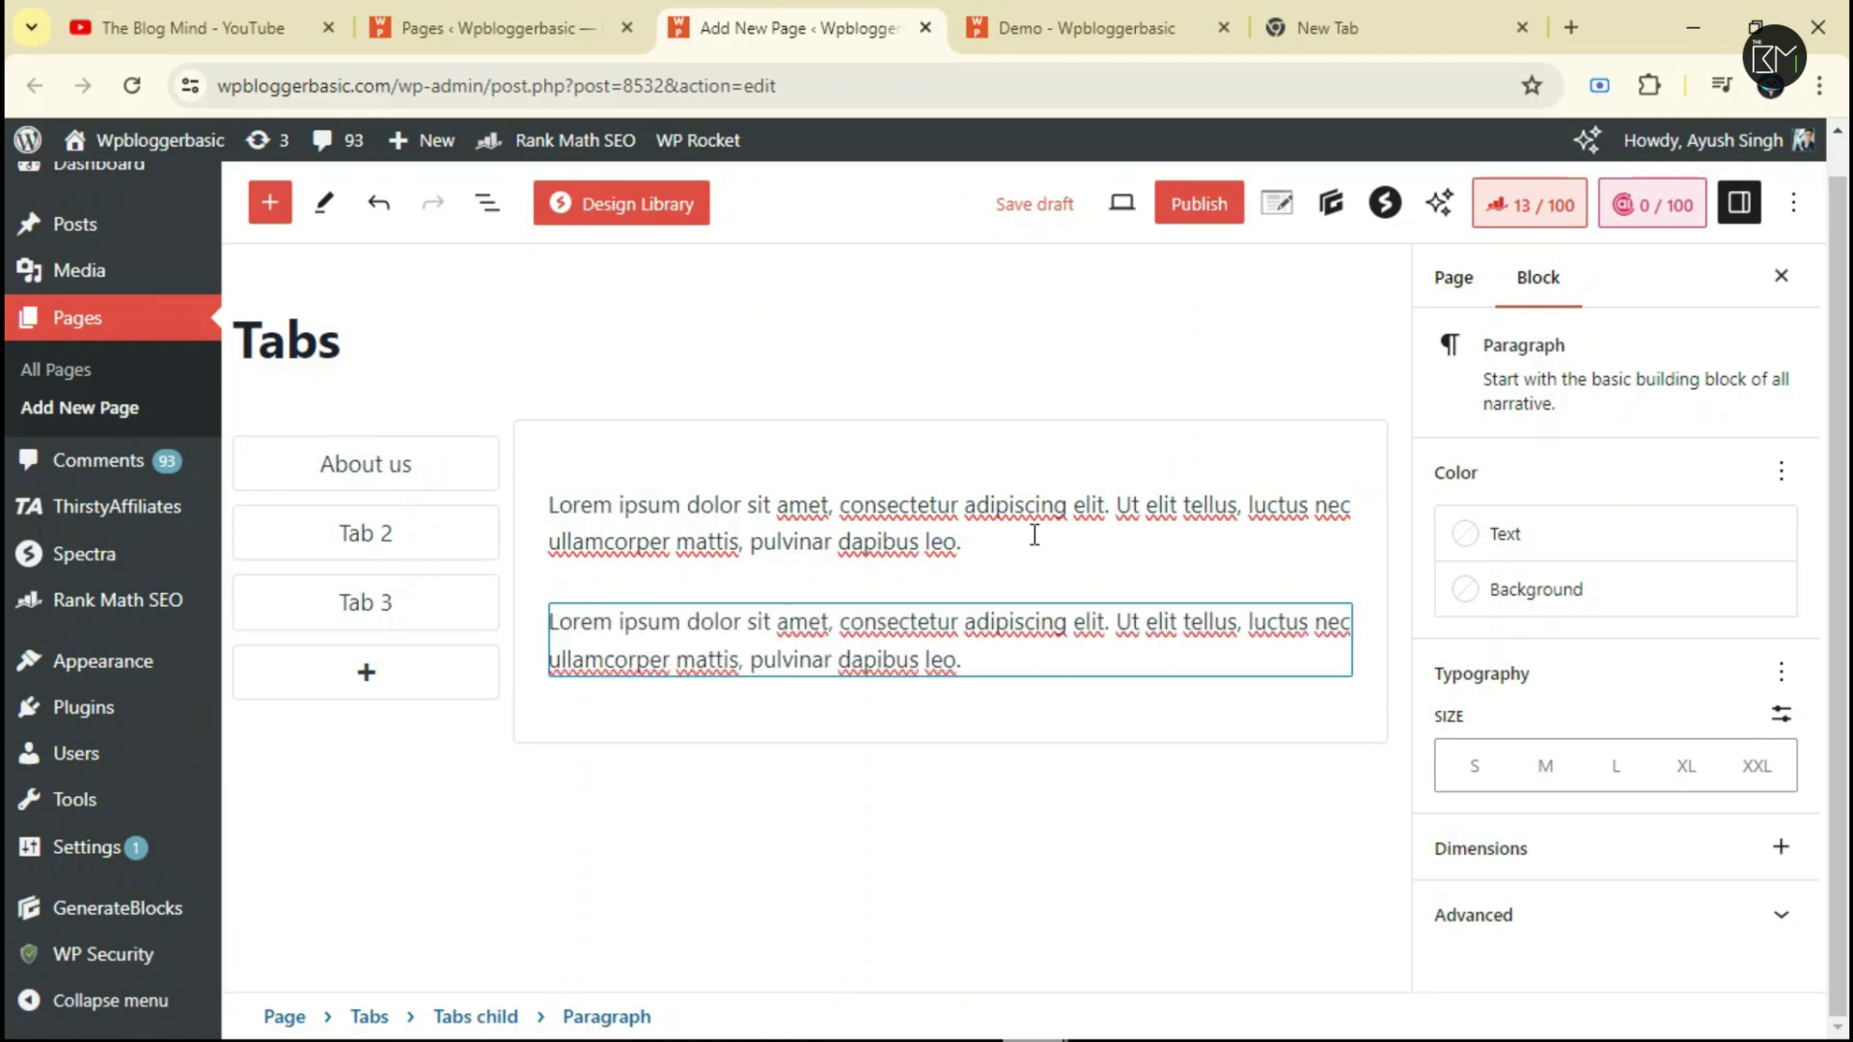
Paste the Lorem ipsum text at the end of the second paragraph and again as a third paragraph in the About us tab.
{"action": "key", "text": "ctrl+v"}
{"action": "key", "text": "Return"}
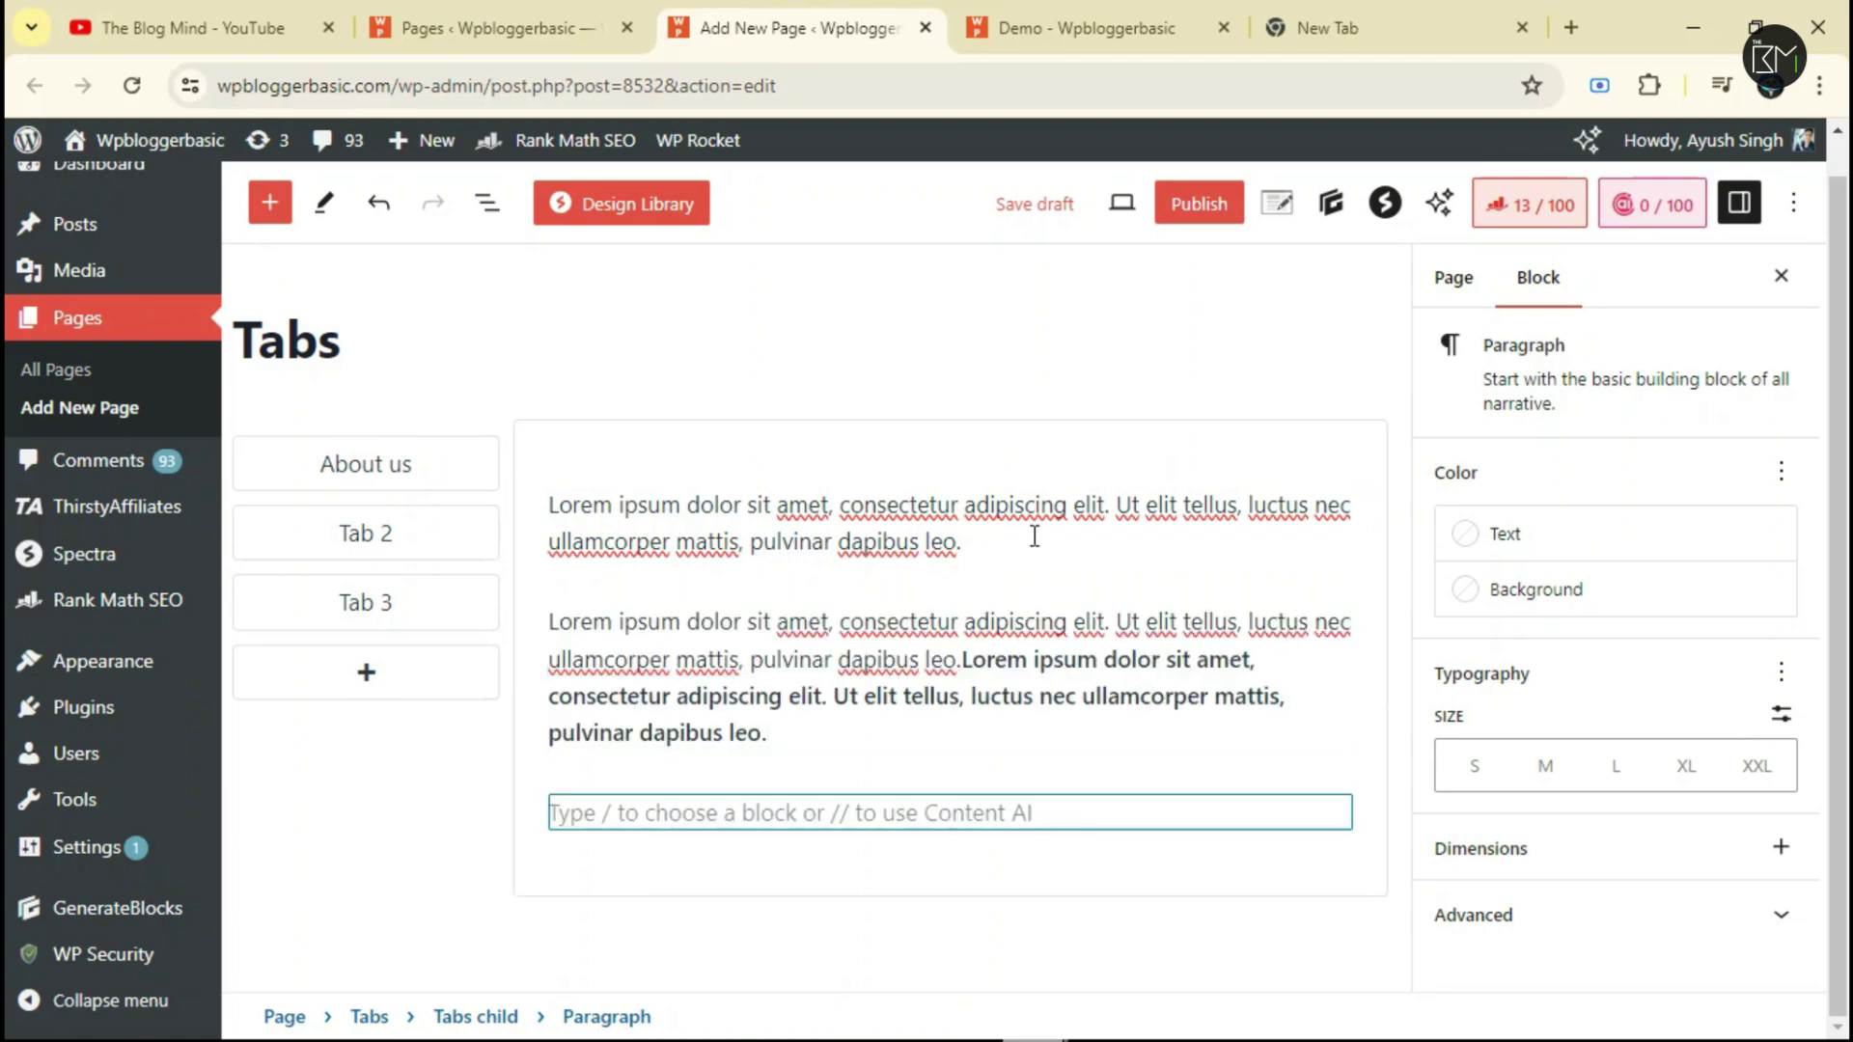
{"action": "key", "text": "ctrl+v"}
{"action": "key", "text": "Return"}
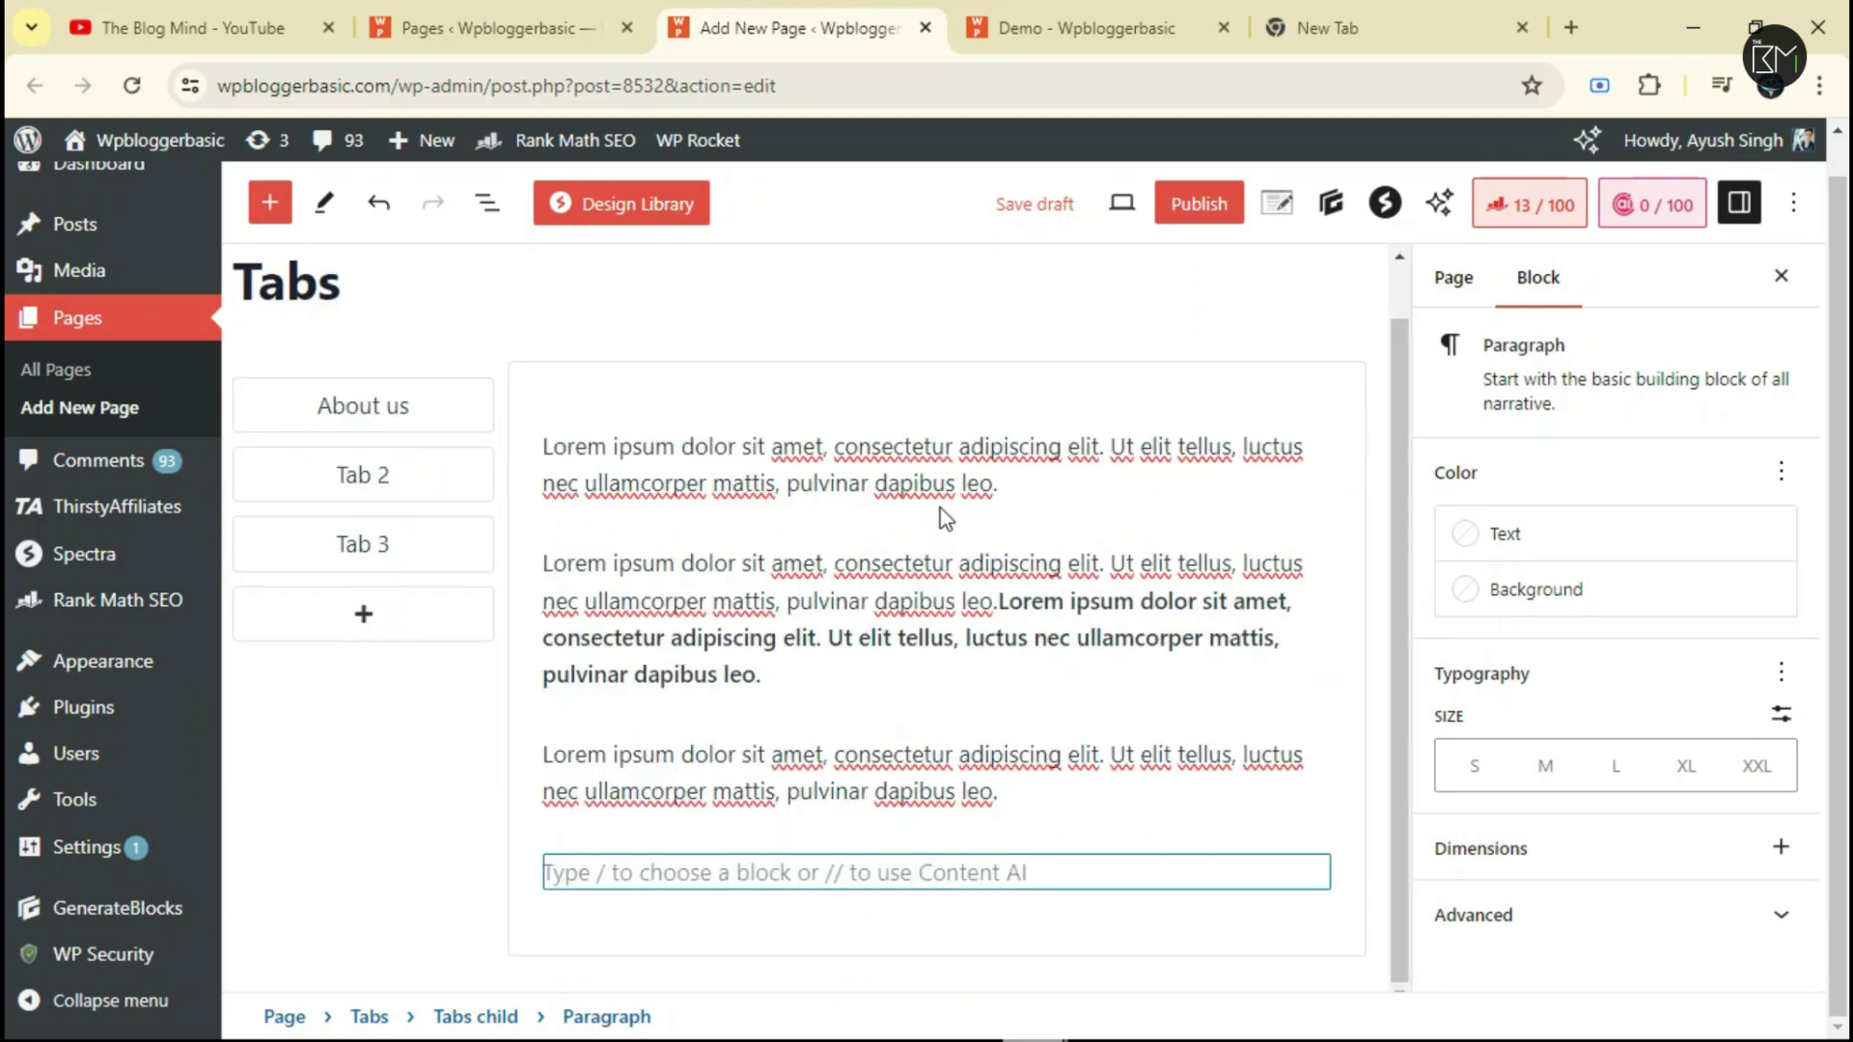
Insert an Instagram Feed block below the third paragraph of the About us tab and choose the connected account as its user.
{"action": "mouse_move", "coordinate": [962, 528]}
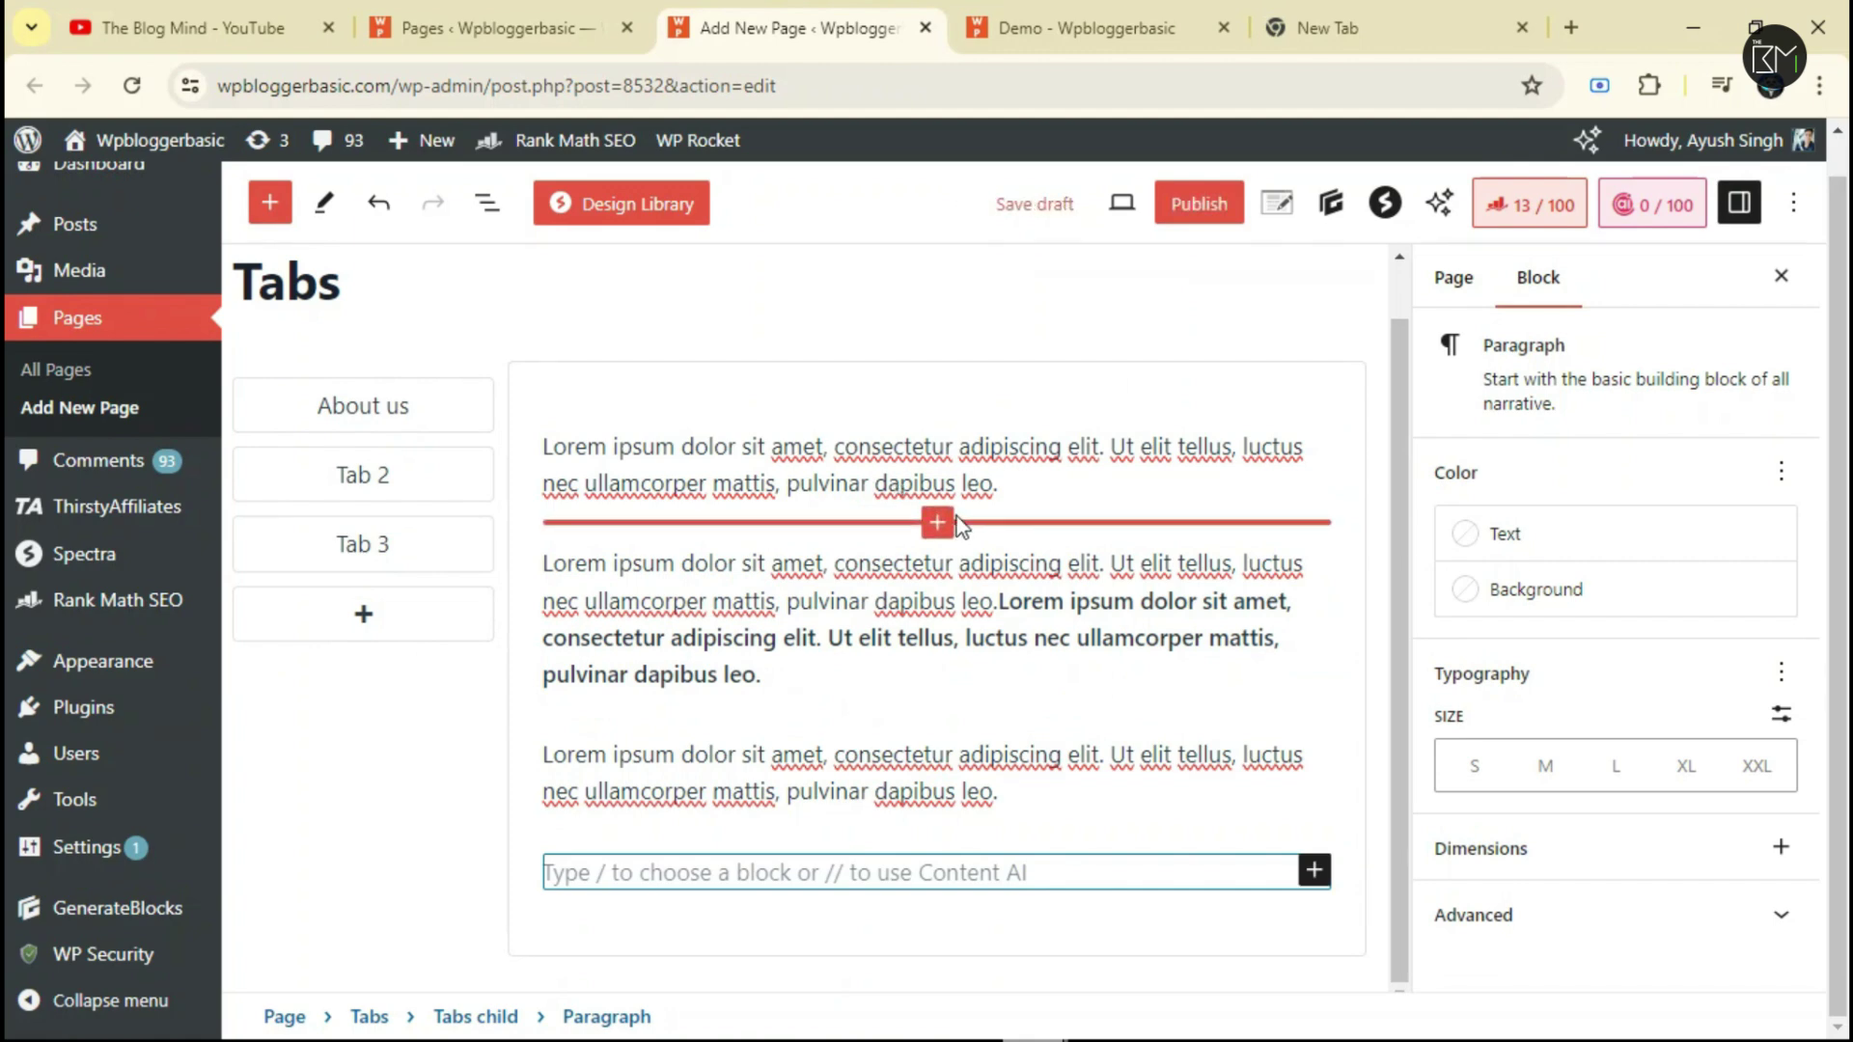
{"action": "type", "text": "/"}
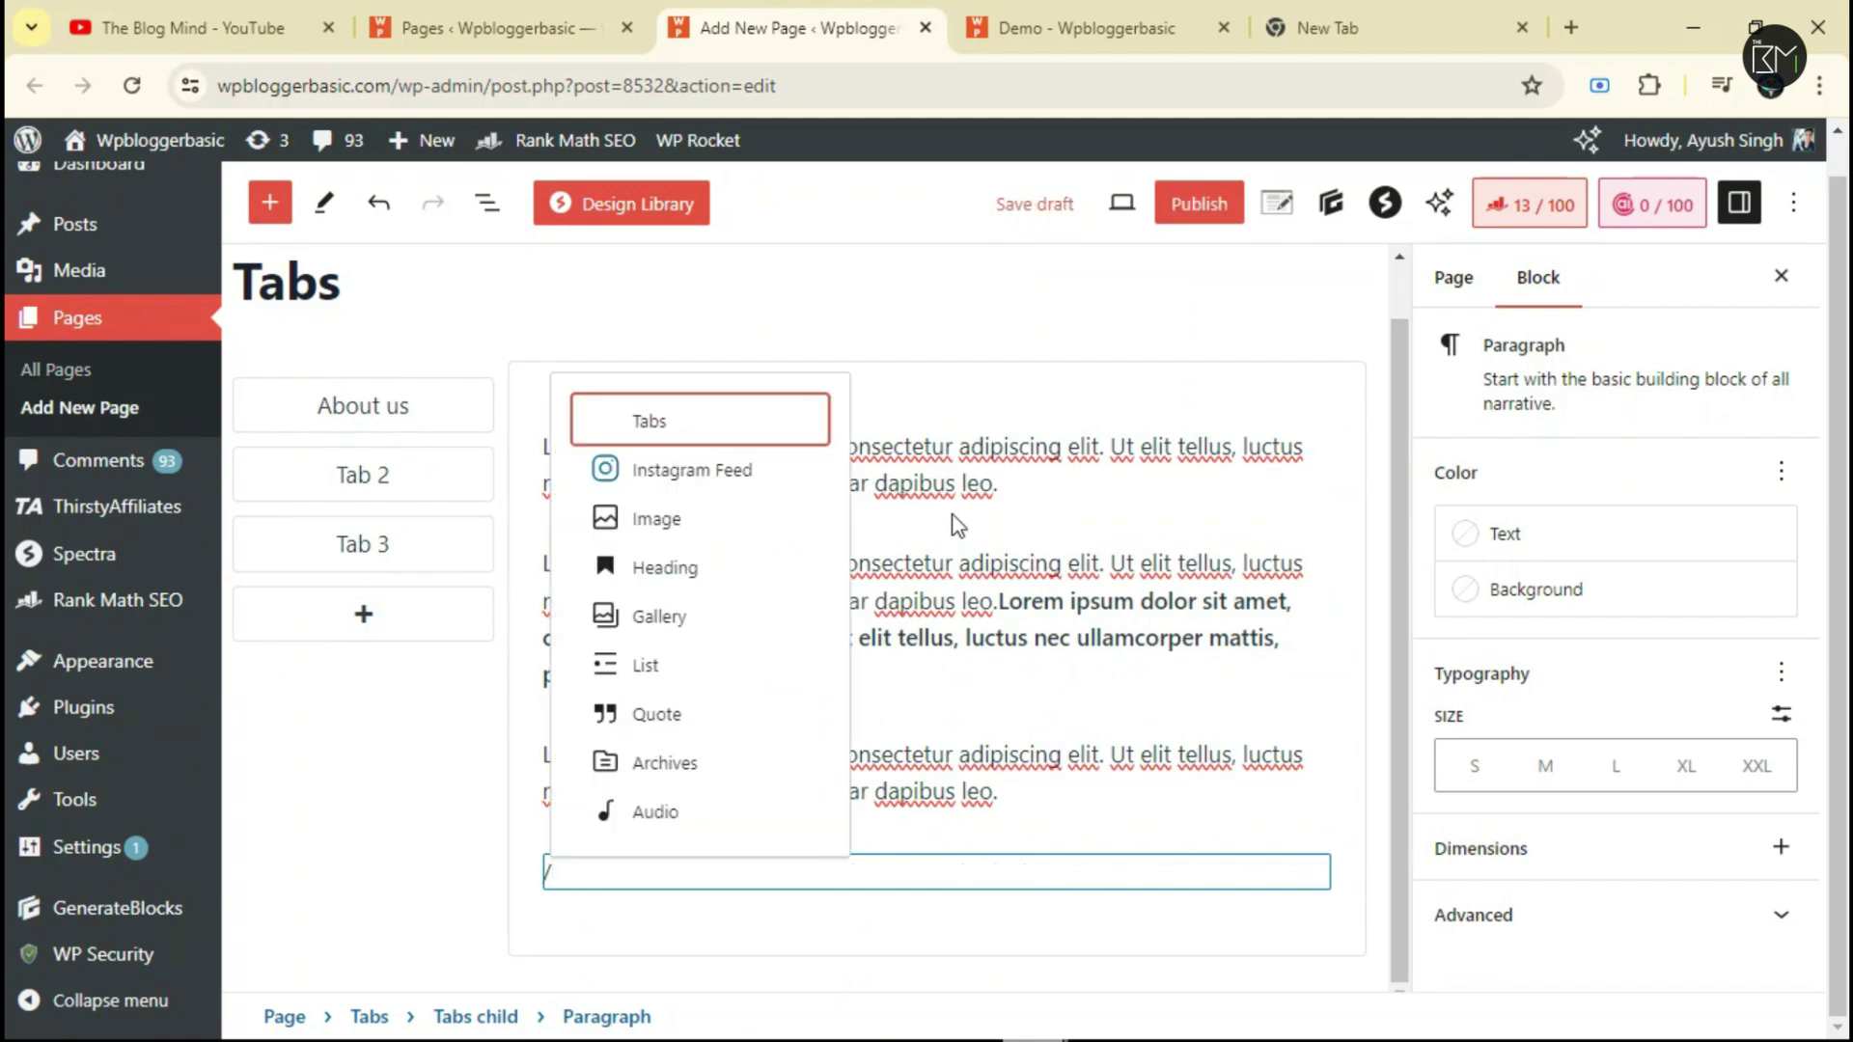
{"action": "type", "text": "insta"}
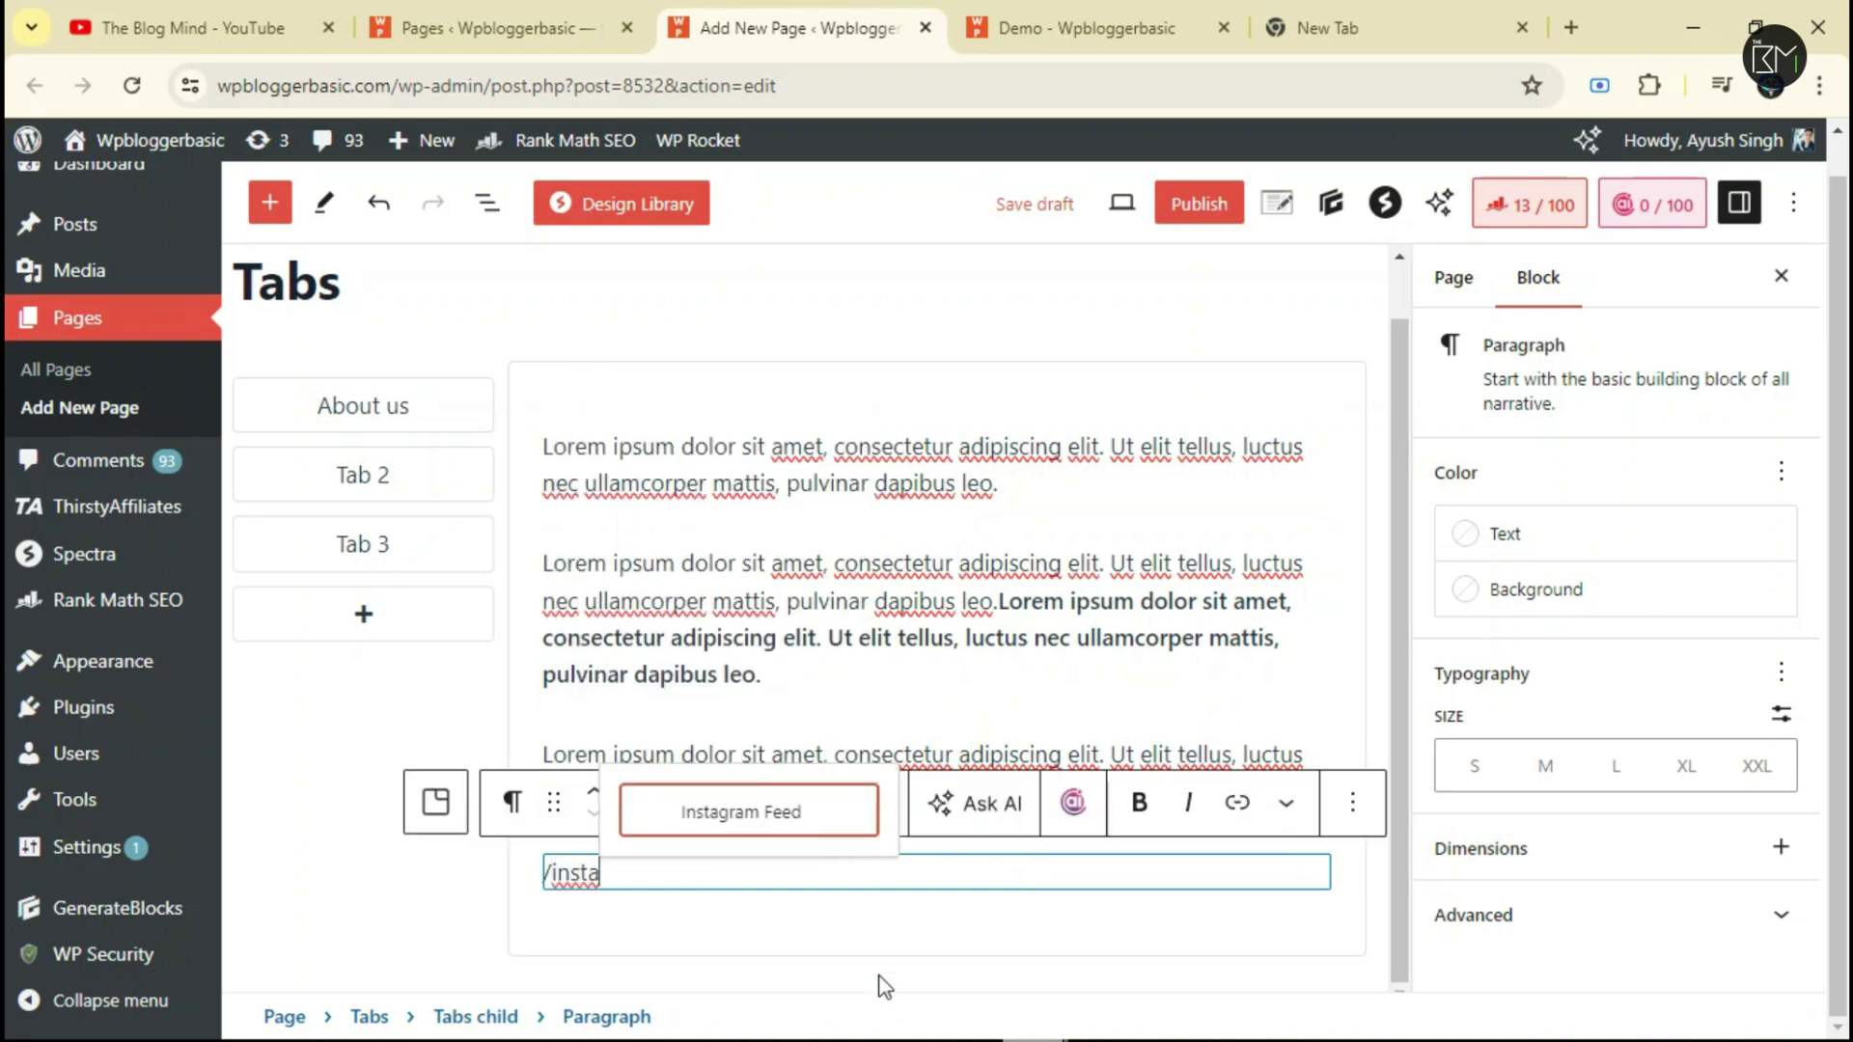
{"action": "left_click", "coordinate": [781, 815]}
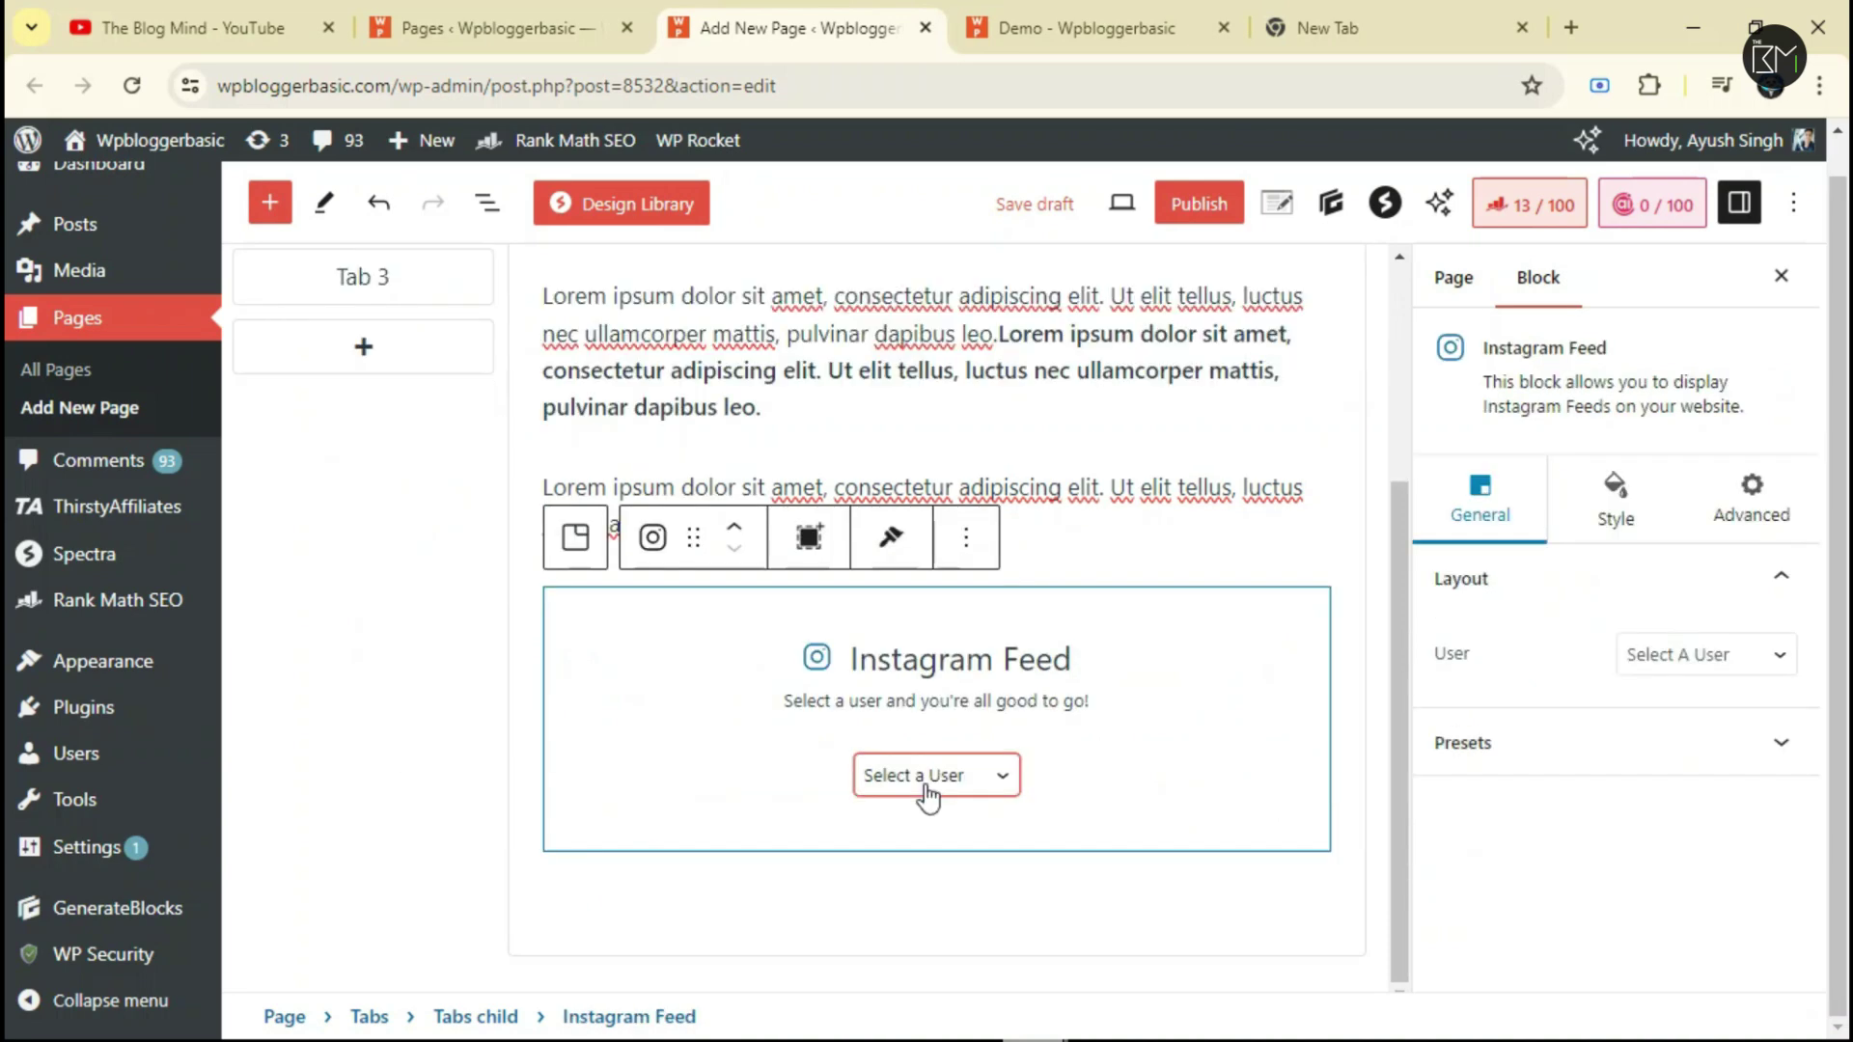
{"action": "left_click", "coordinate": [927, 782]}
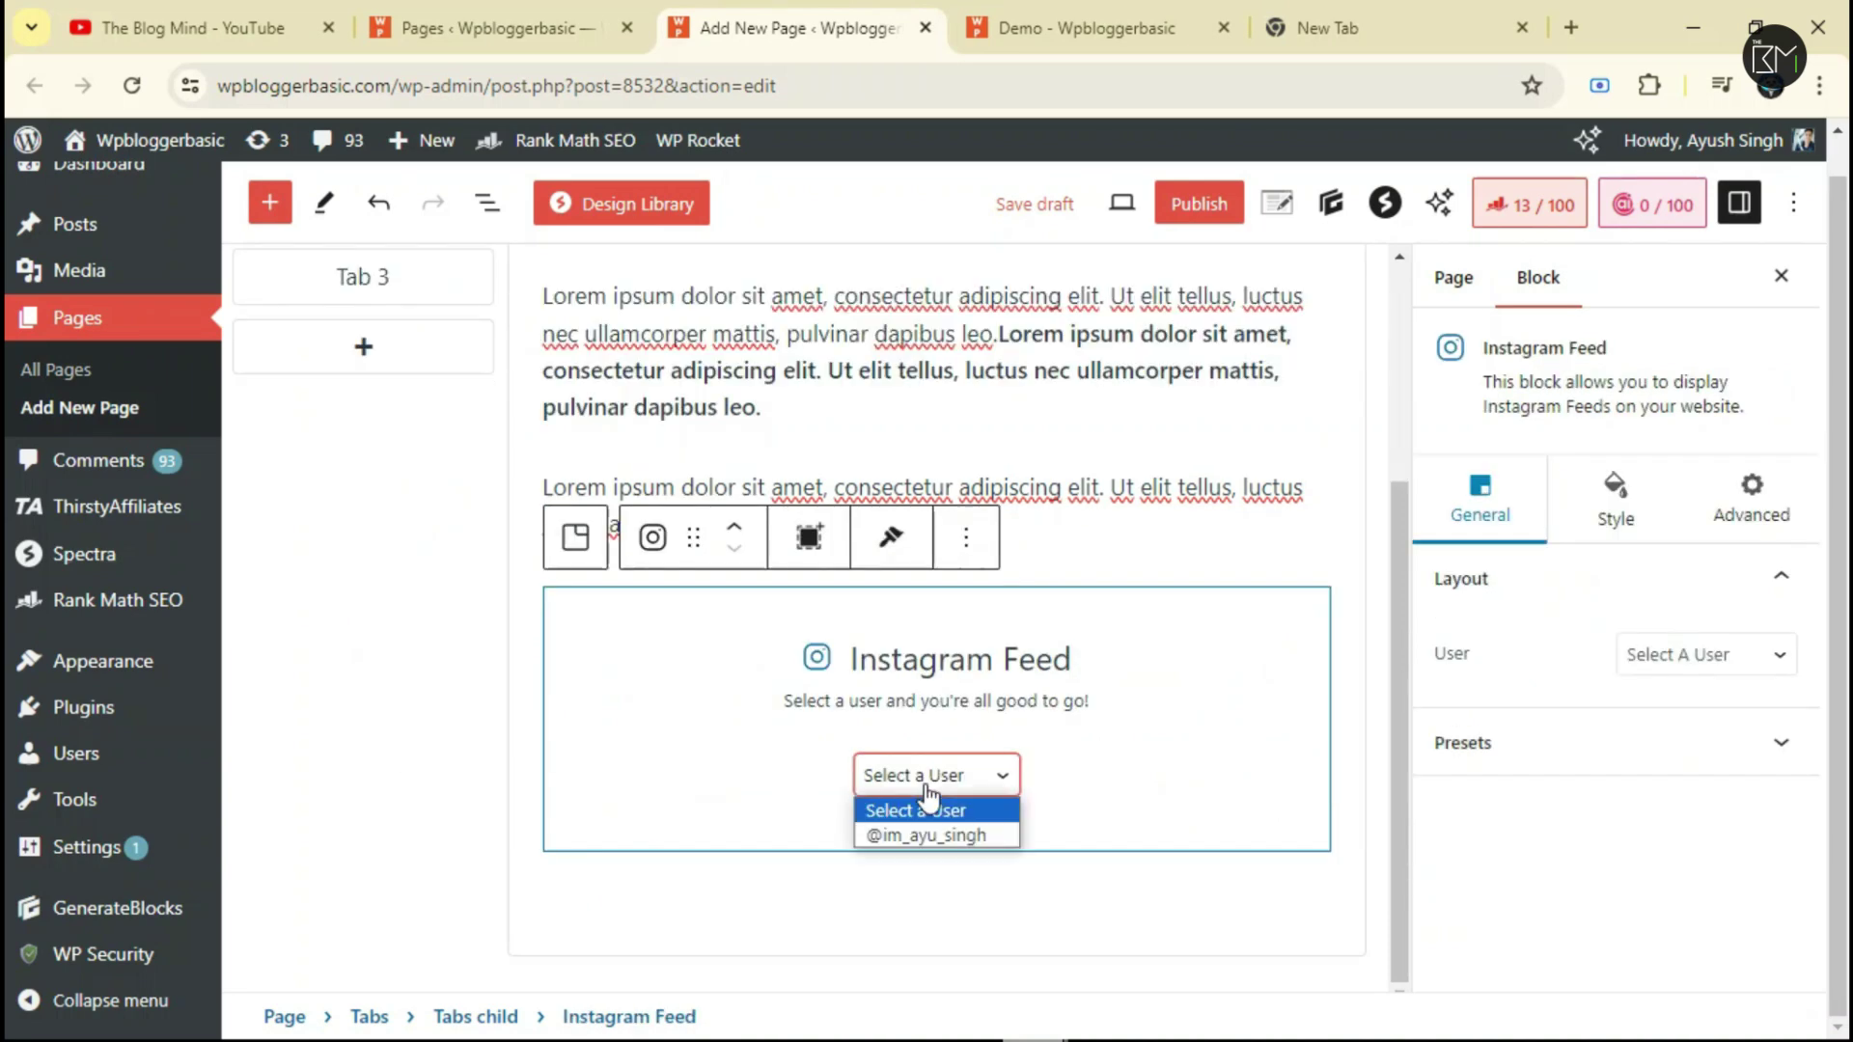
{"action": "left_click", "coordinate": [951, 835]}
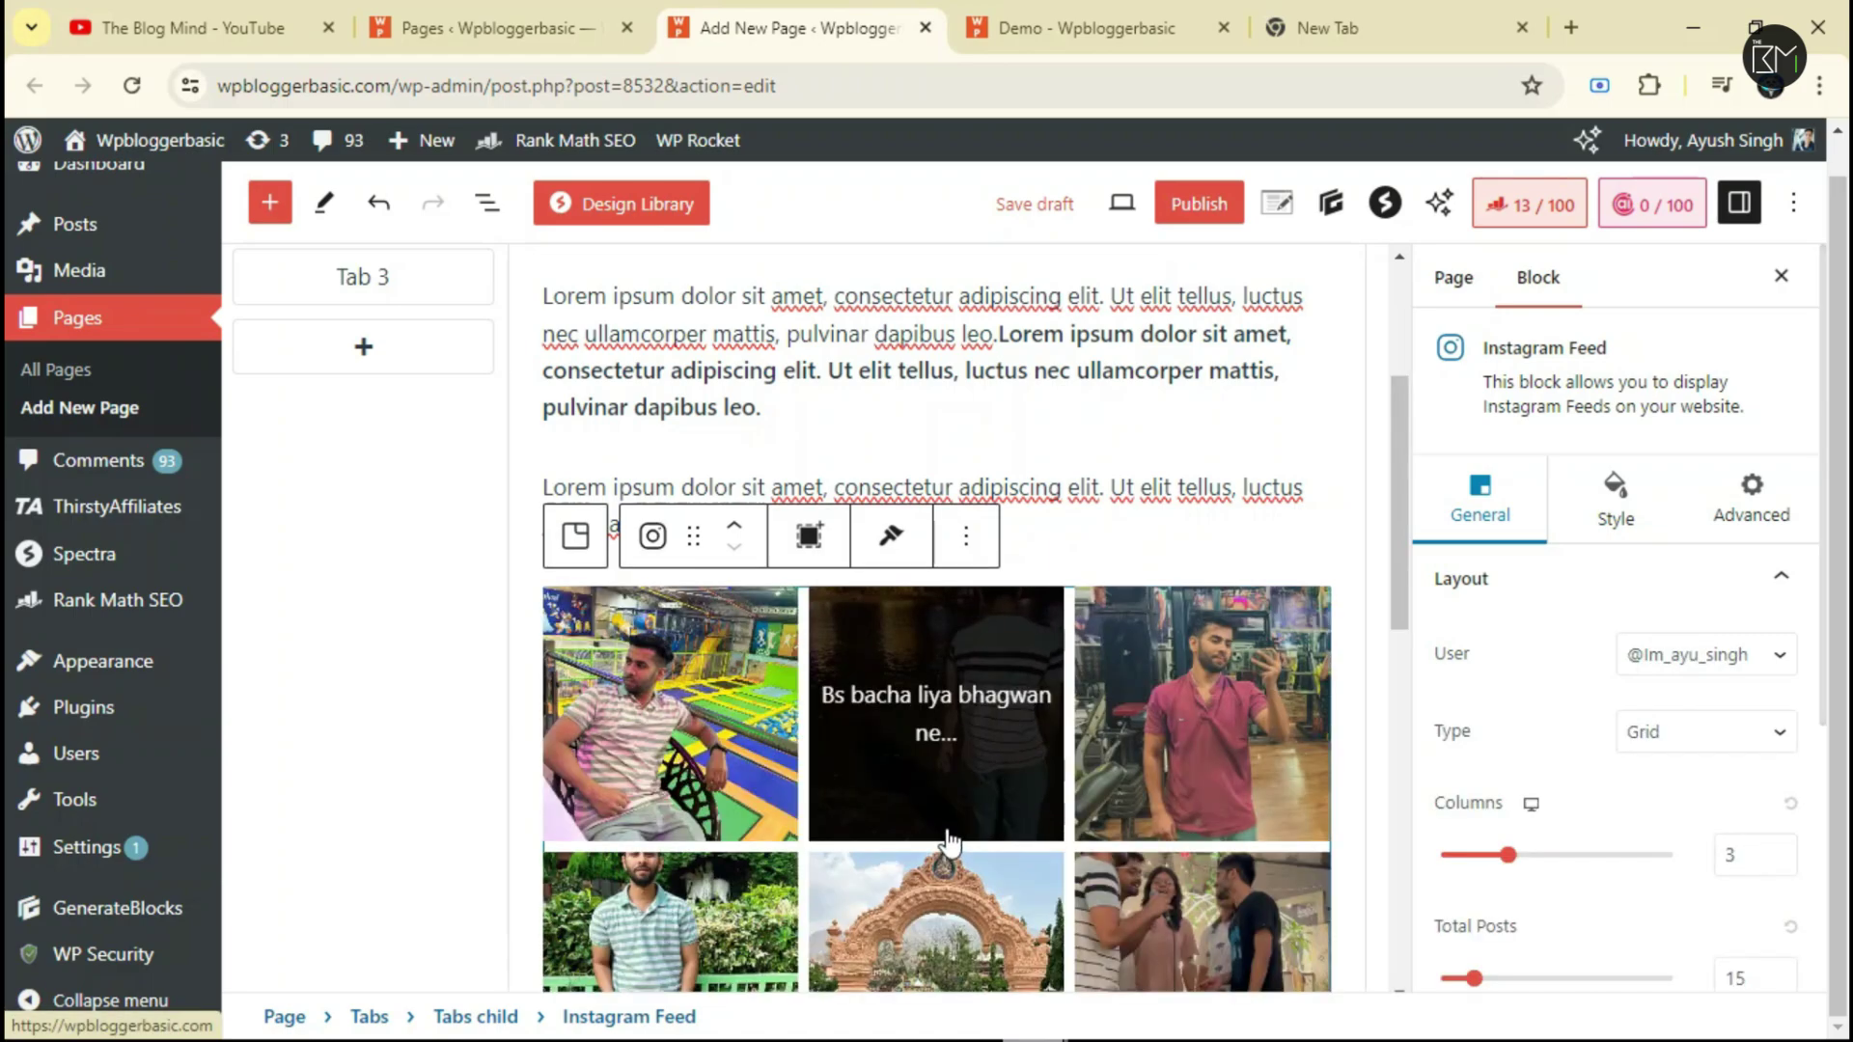
Set the Instagram Feed block's total posts to 9.
{"action": "scroll", "coordinate": [918, 777], "scroll_direction": "down", "scroll_amount": 2}
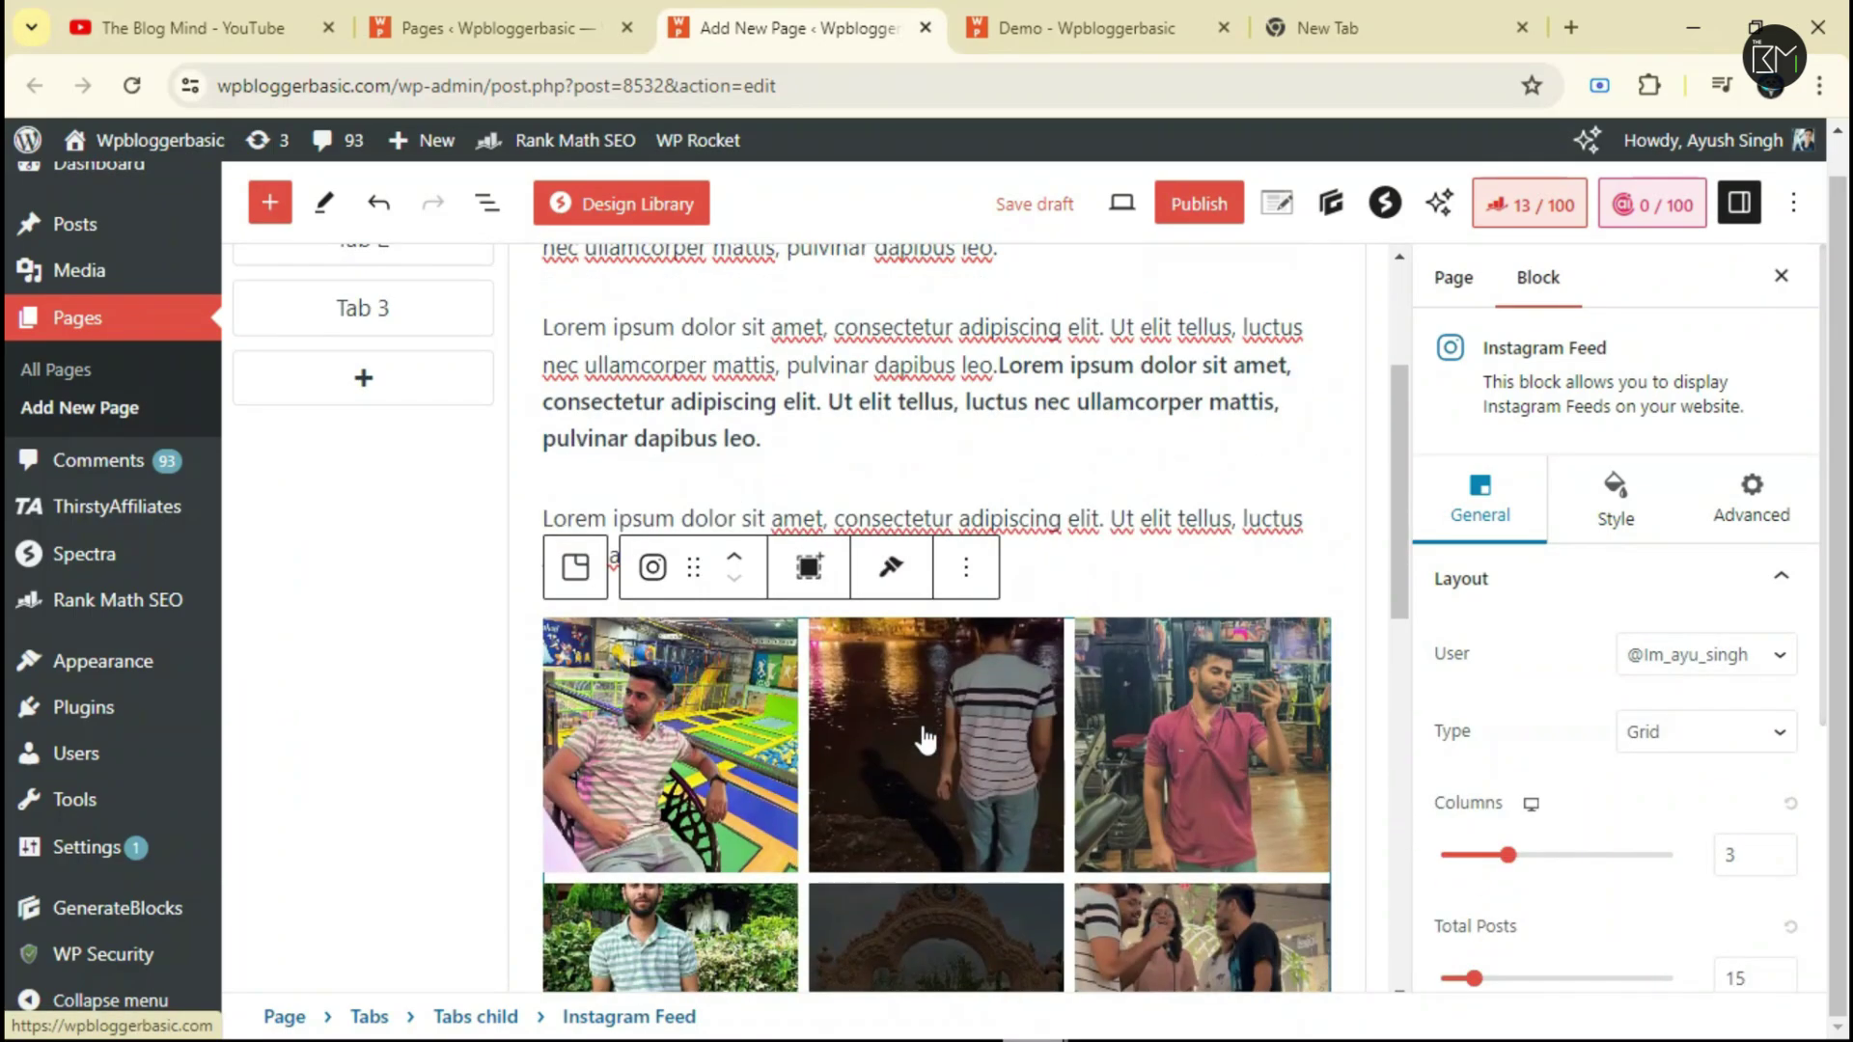
{"action": "scroll", "coordinate": [918, 736], "scroll_direction": "down", "scroll_amount": 5}
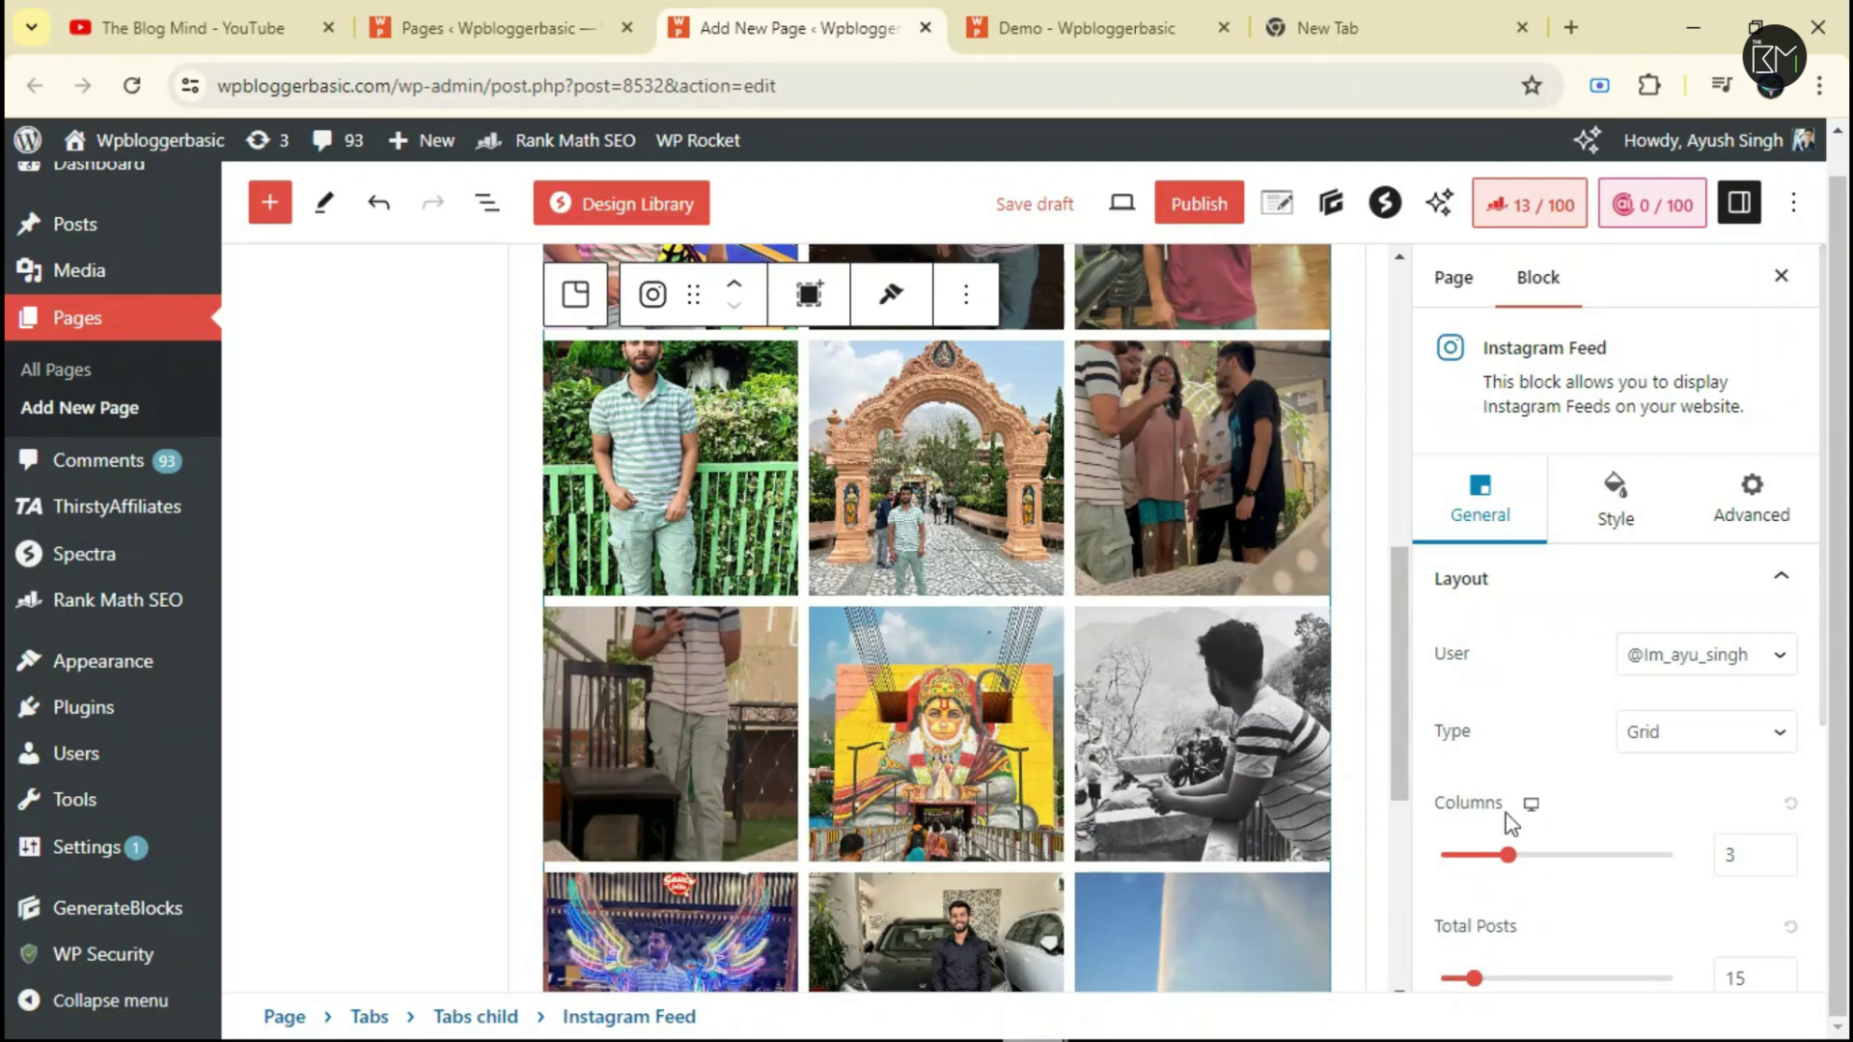
{"action": "scroll", "coordinate": [1637, 787], "scroll_direction": "down", "scroll_amount": 4}
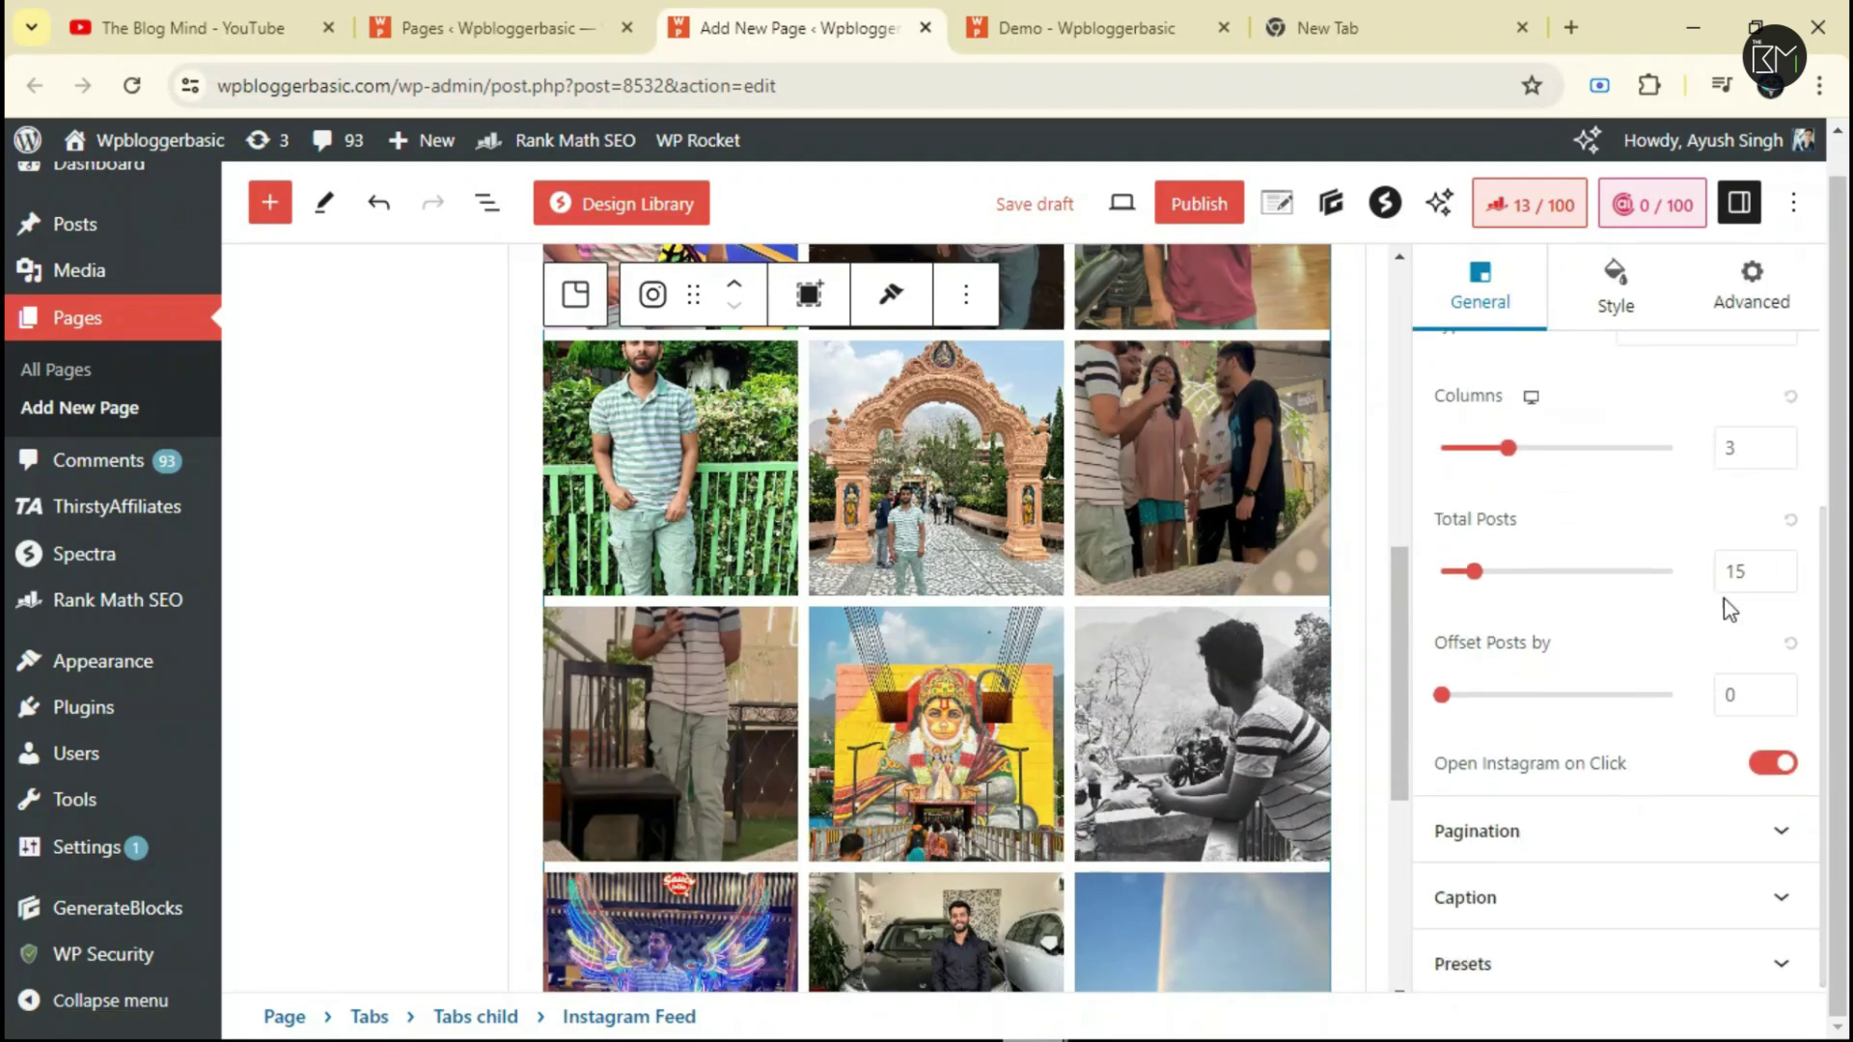
{"action": "left_click_drag", "start_coordinate": [1743, 572], "coordinate": [1728, 571]}
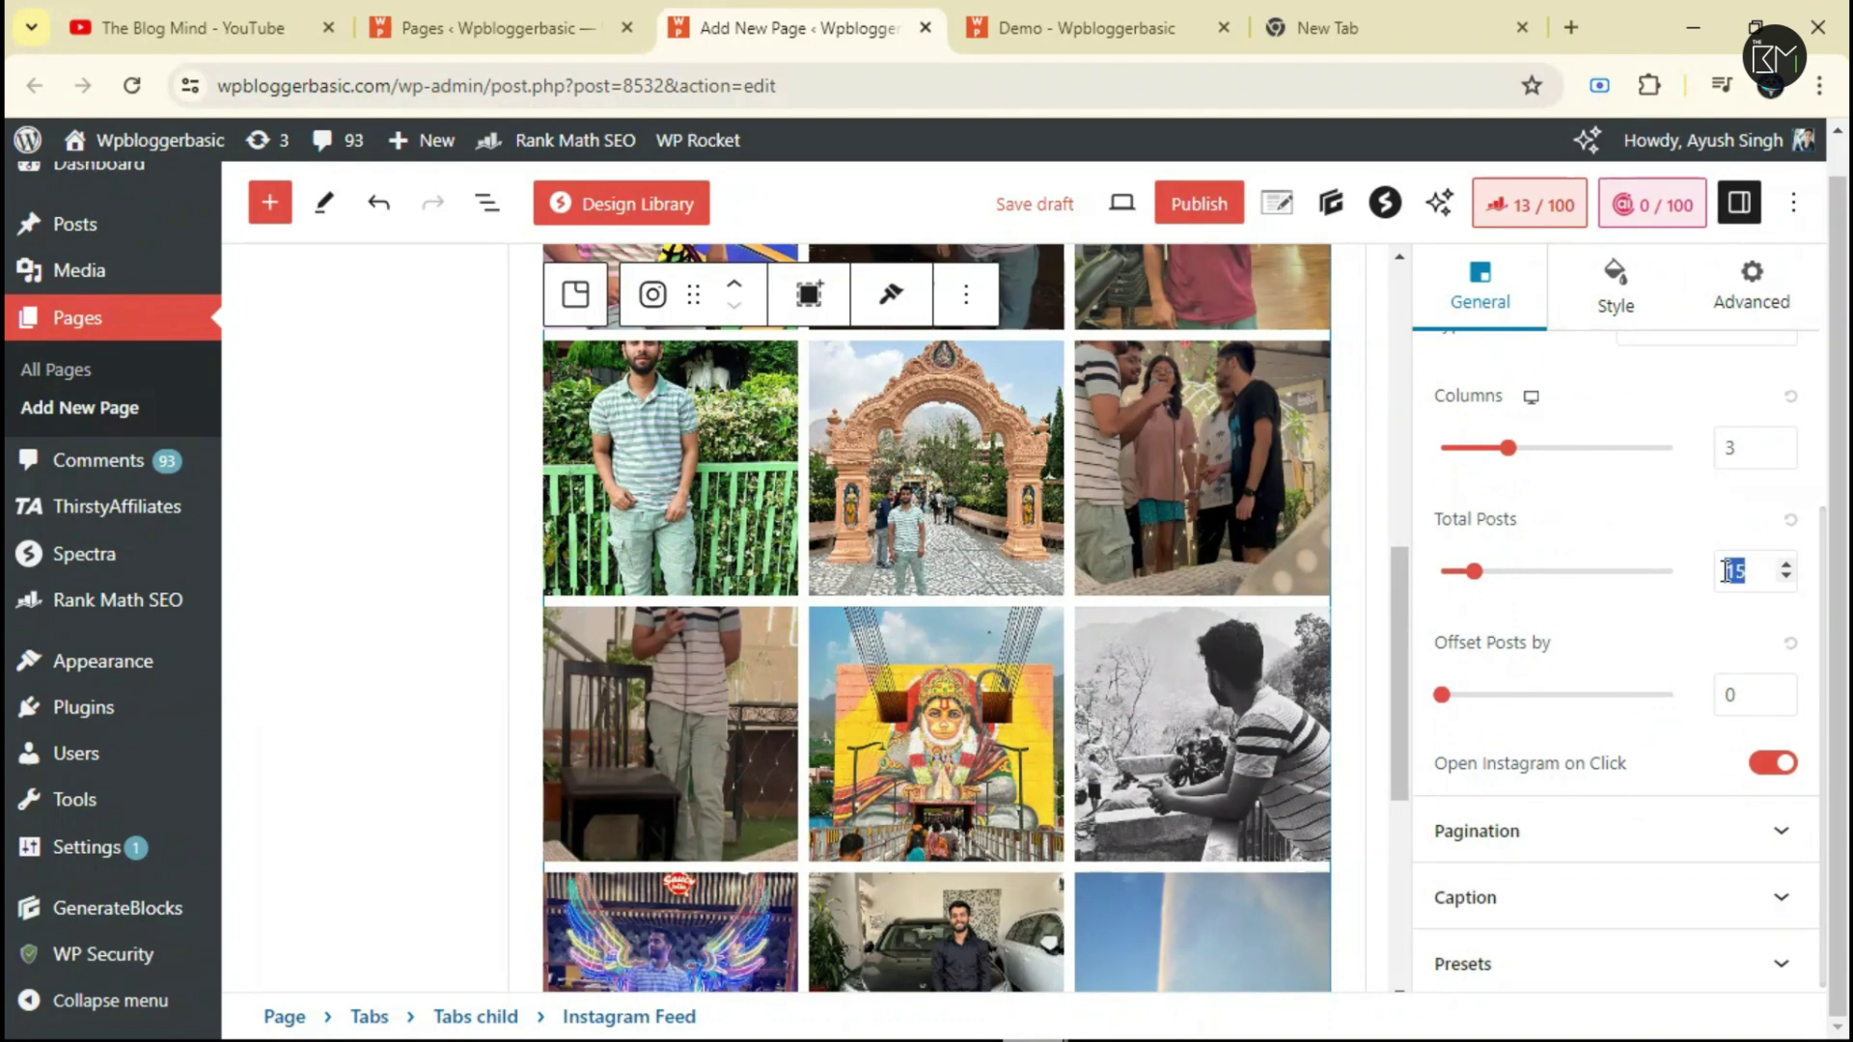
{"action": "type", "text": "9"}
{"action": "scroll", "coordinate": [859, 618], "scroll_direction": "down", "scroll_amount": 5}
{"action": "scroll", "coordinate": [1142, 670], "scroll_direction": "up", "scroll_amount": 7}
{"action": "left_click", "coordinate": [1007, 572]}
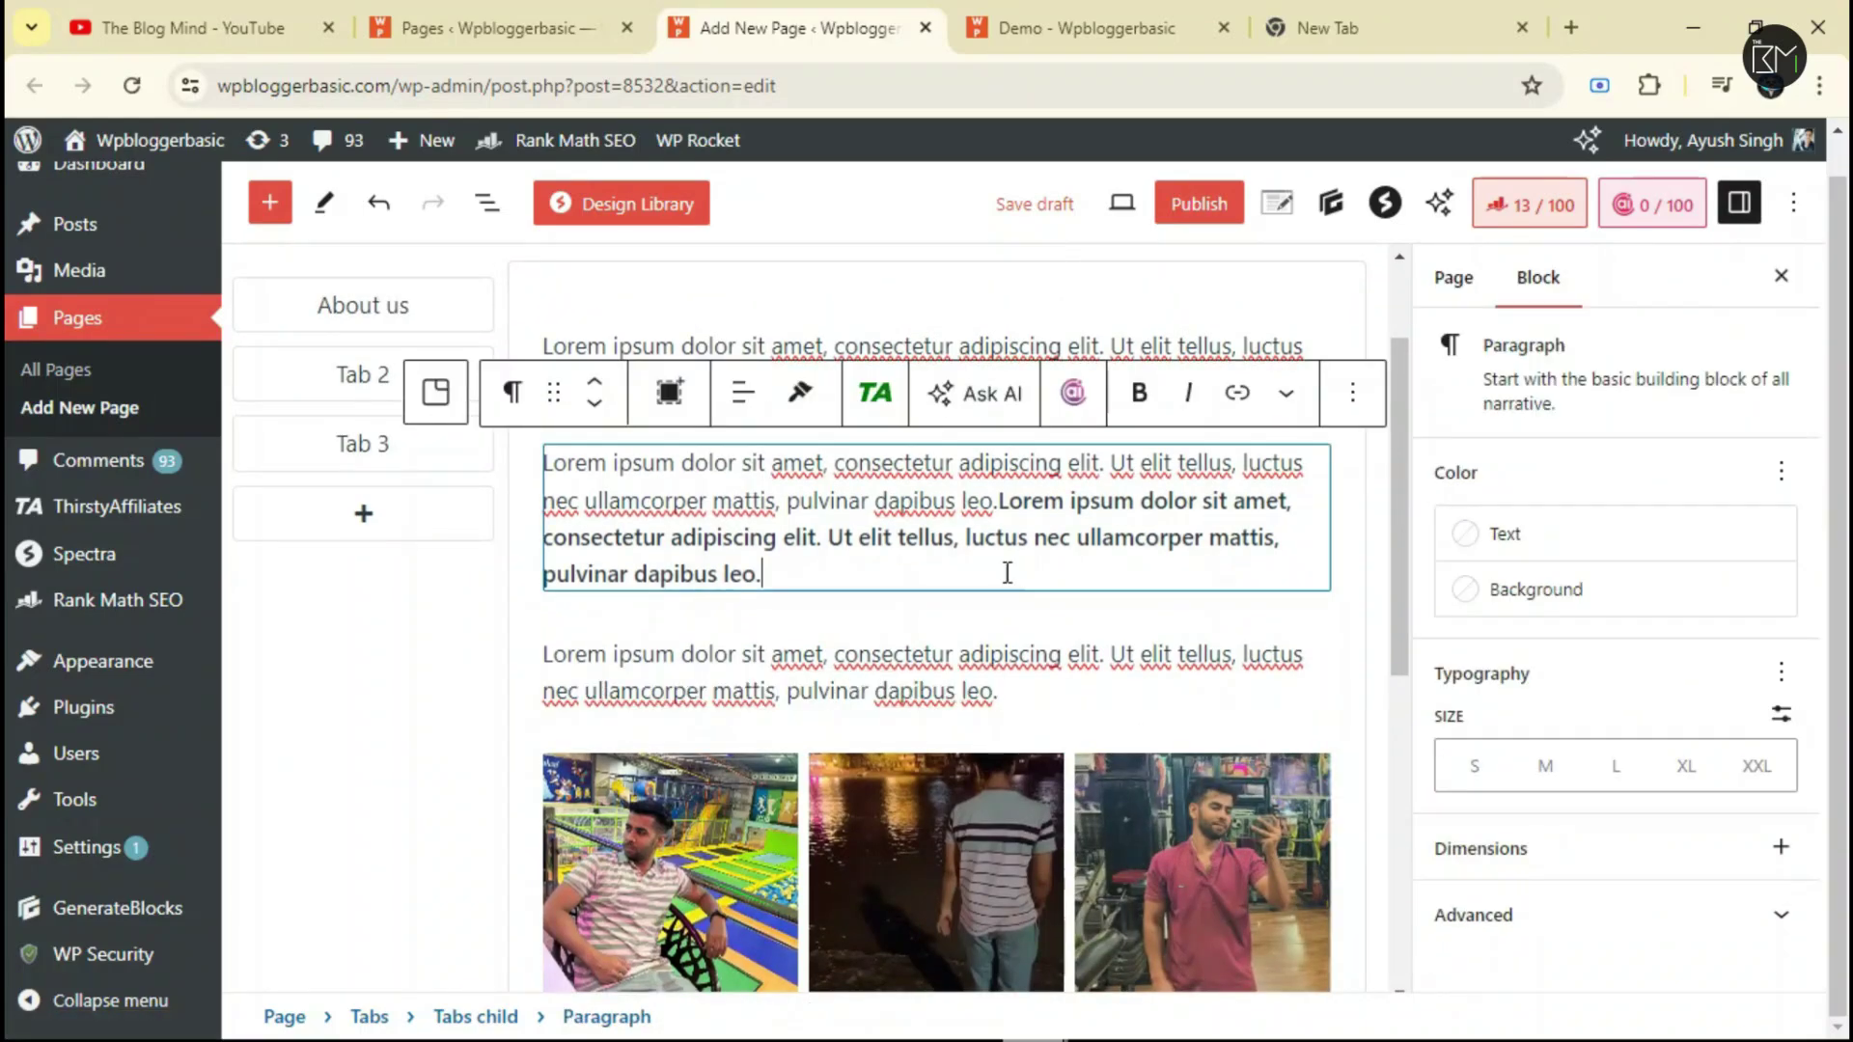
Rename Tab 2 of the Tabs block as Reviews.
{"action": "scroll", "coordinate": [1006, 573], "scroll_direction": "down", "scroll_amount": 7}
{"action": "scroll", "coordinate": [968, 785], "scroll_direction": "up", "scroll_amount": 3}
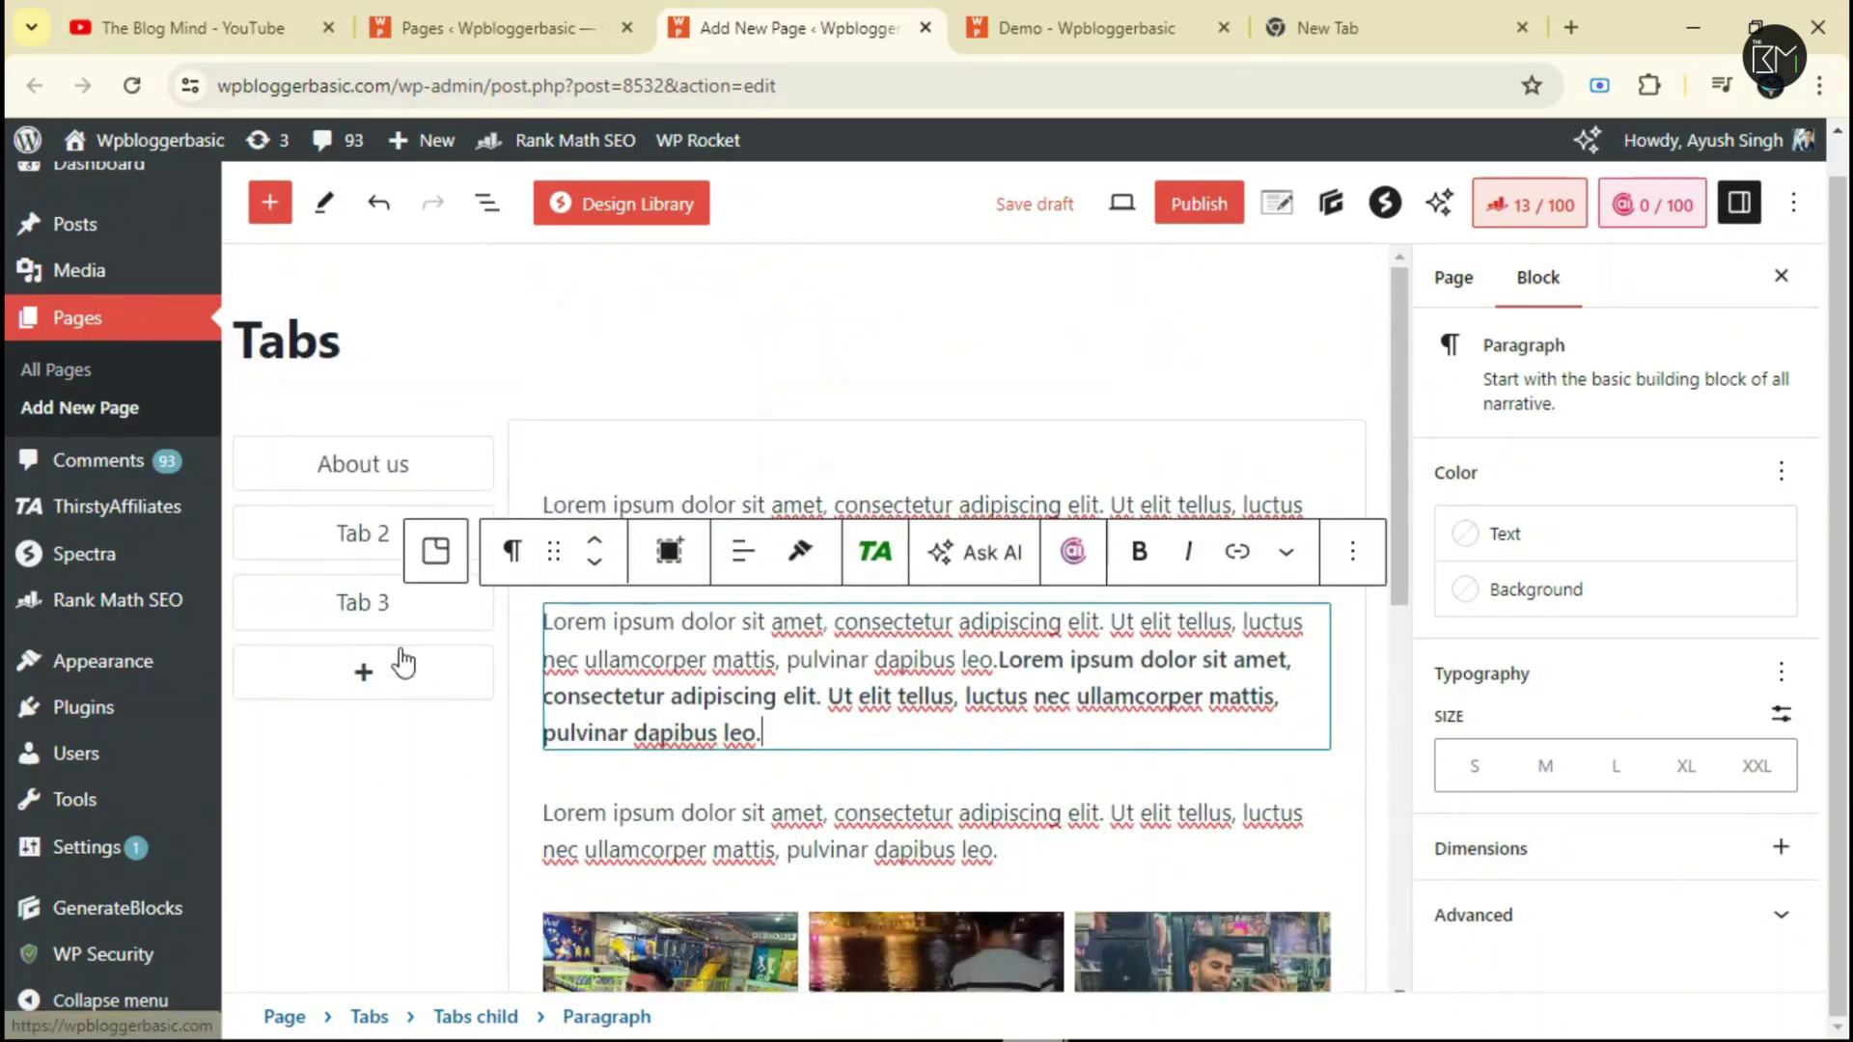
{"action": "mouse_move", "coordinate": [343, 538]}
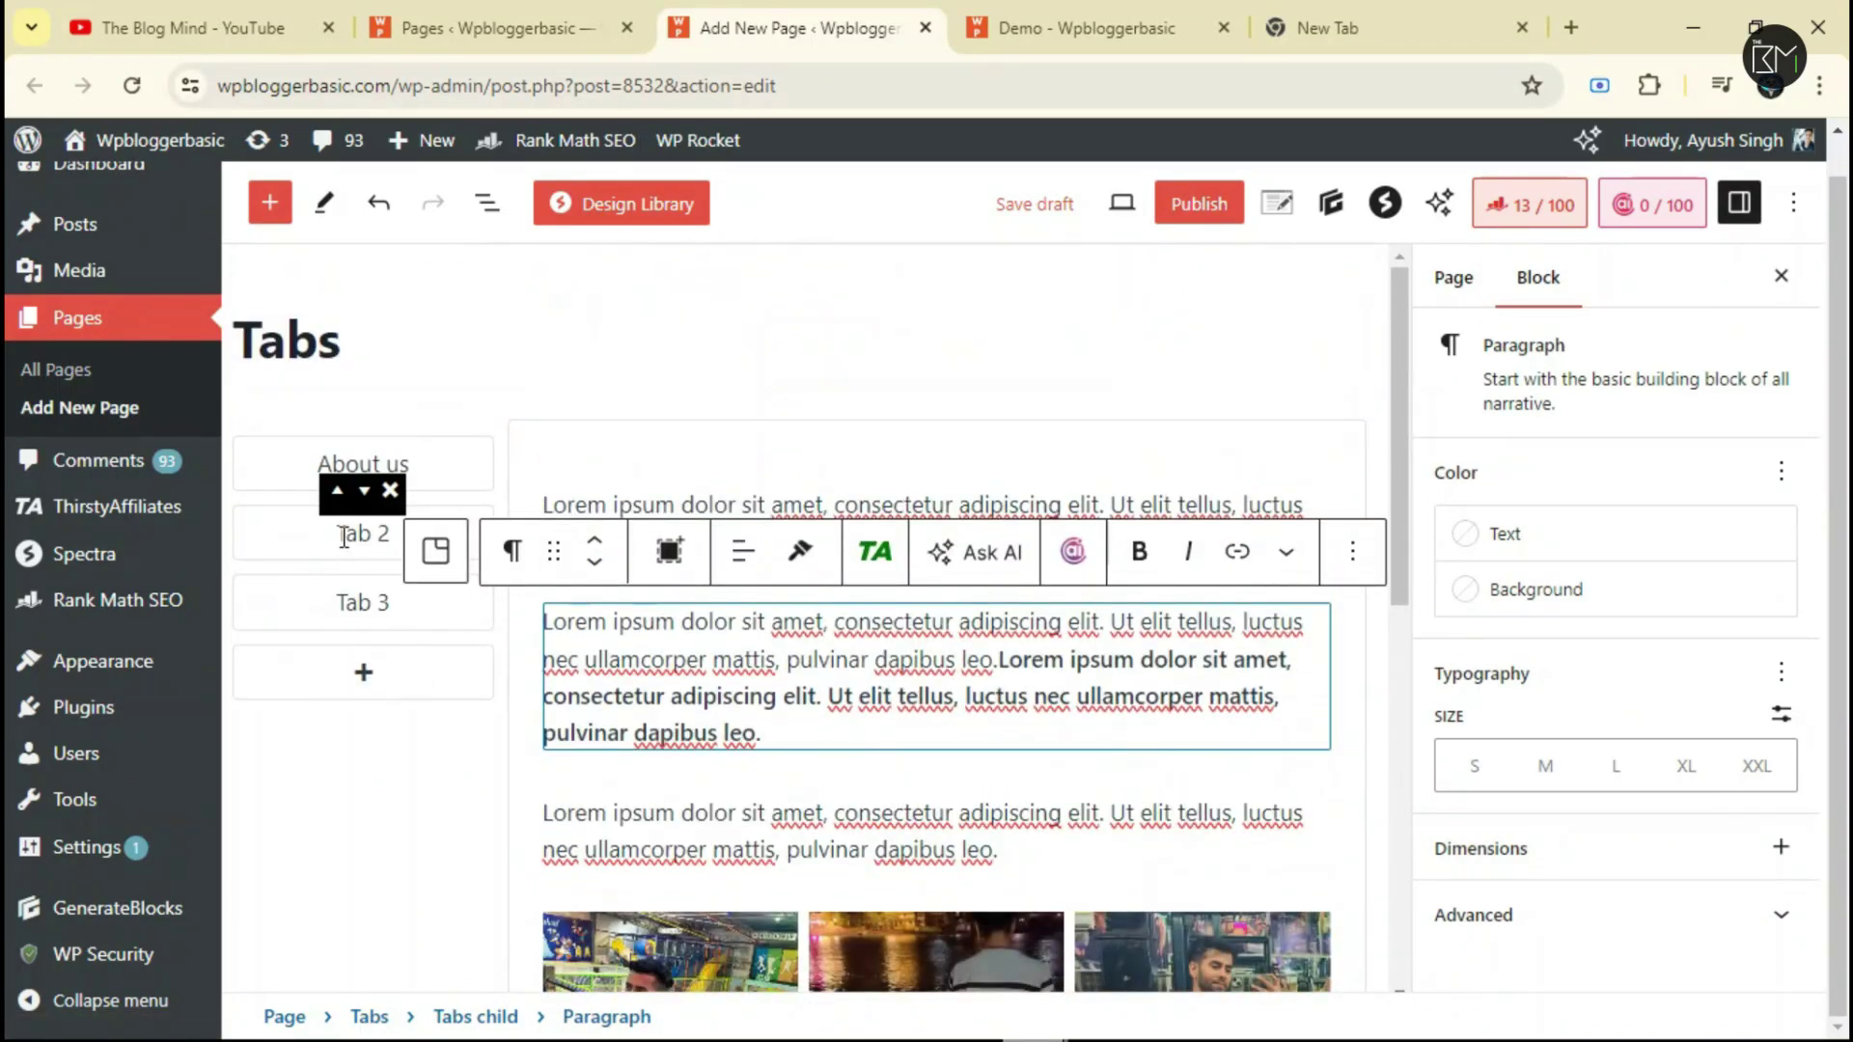
{"action": "left_click_drag", "start_coordinate": [343, 537], "coordinate": [410, 540]}
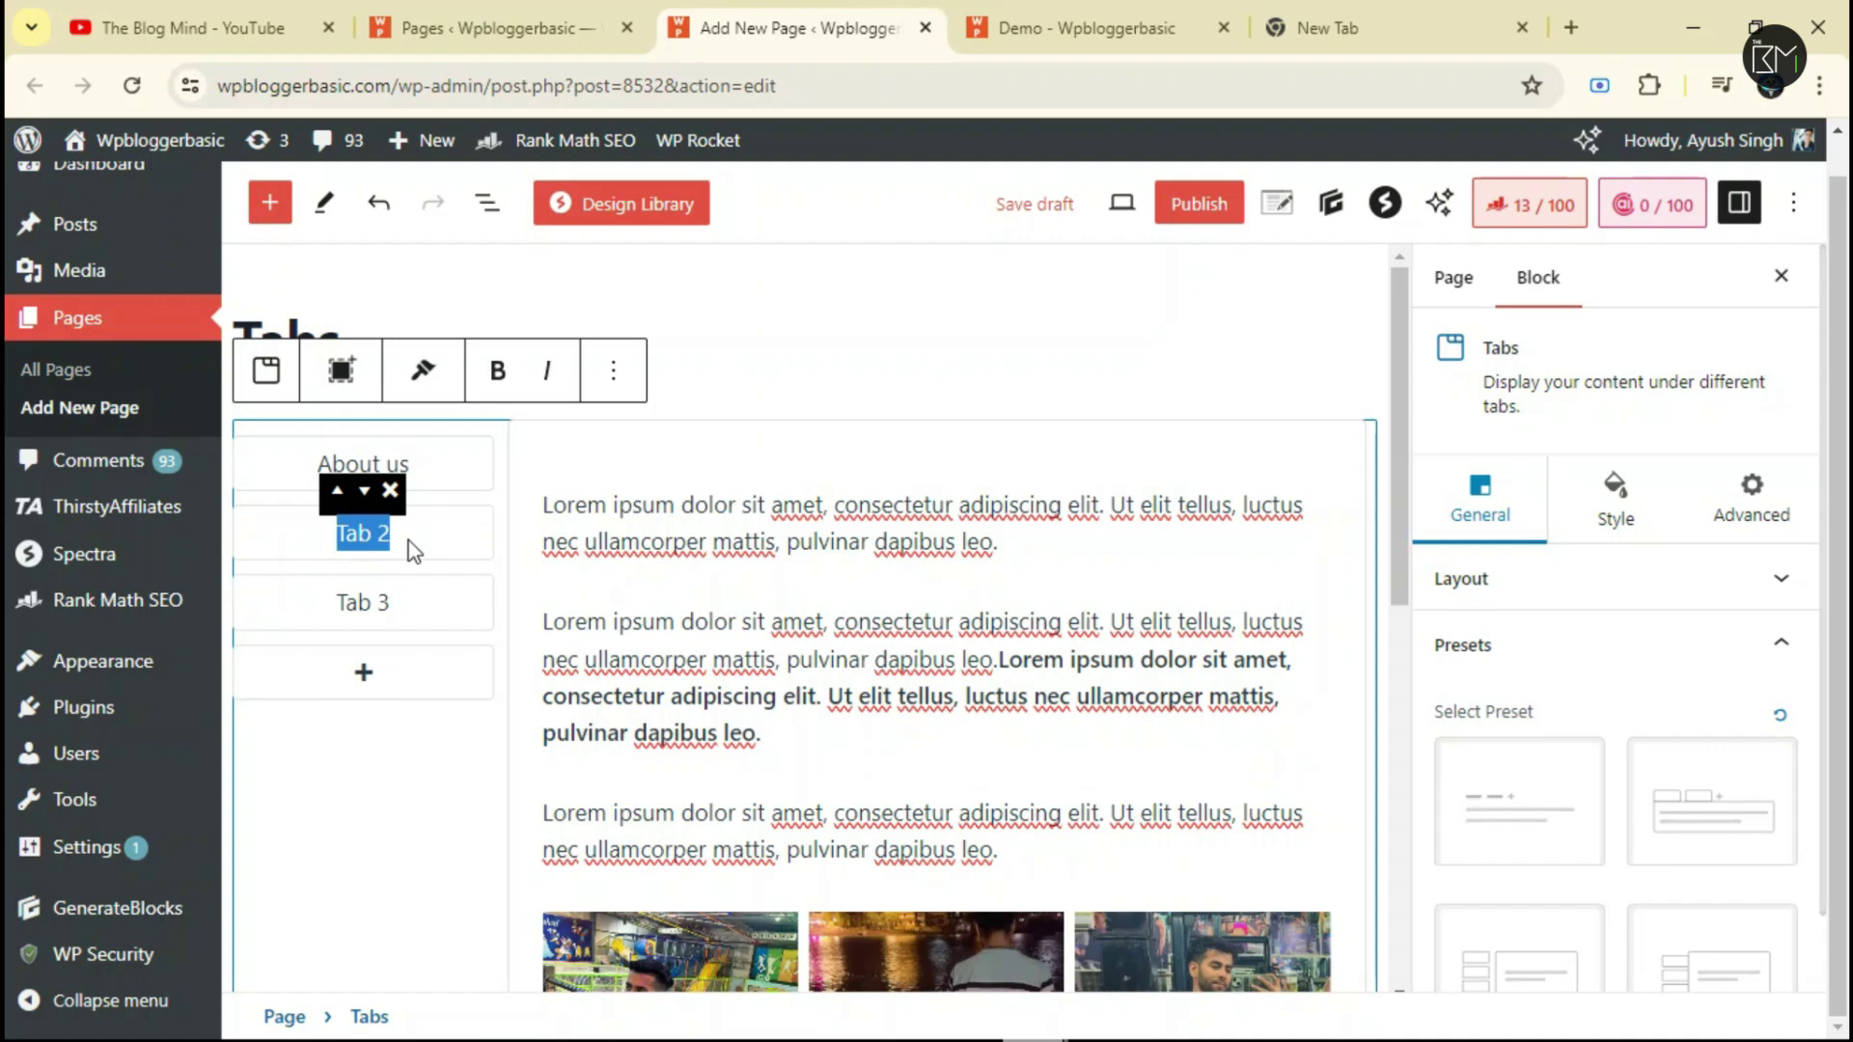
{"action": "left_click", "coordinate": [1163, 17]}
{"action": "left_click", "coordinate": [845, 14]}
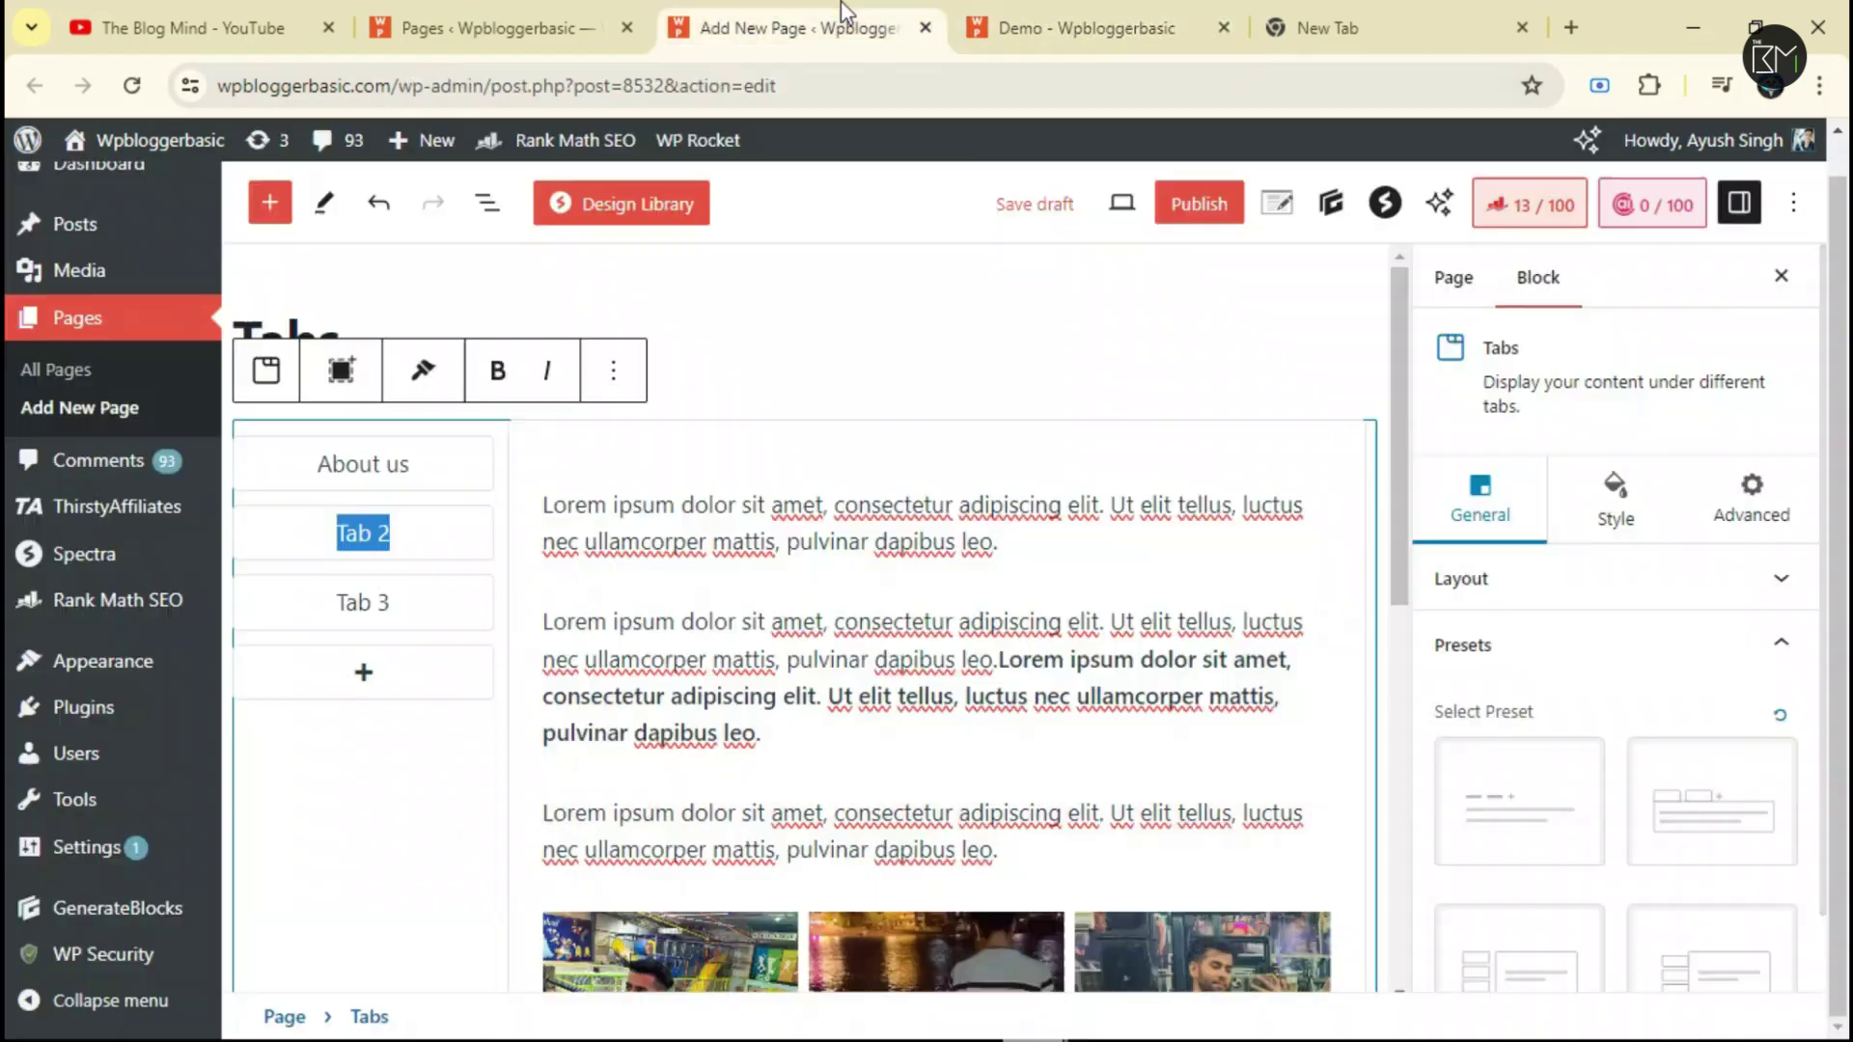
{"action": "type", "text": "Reviews"}
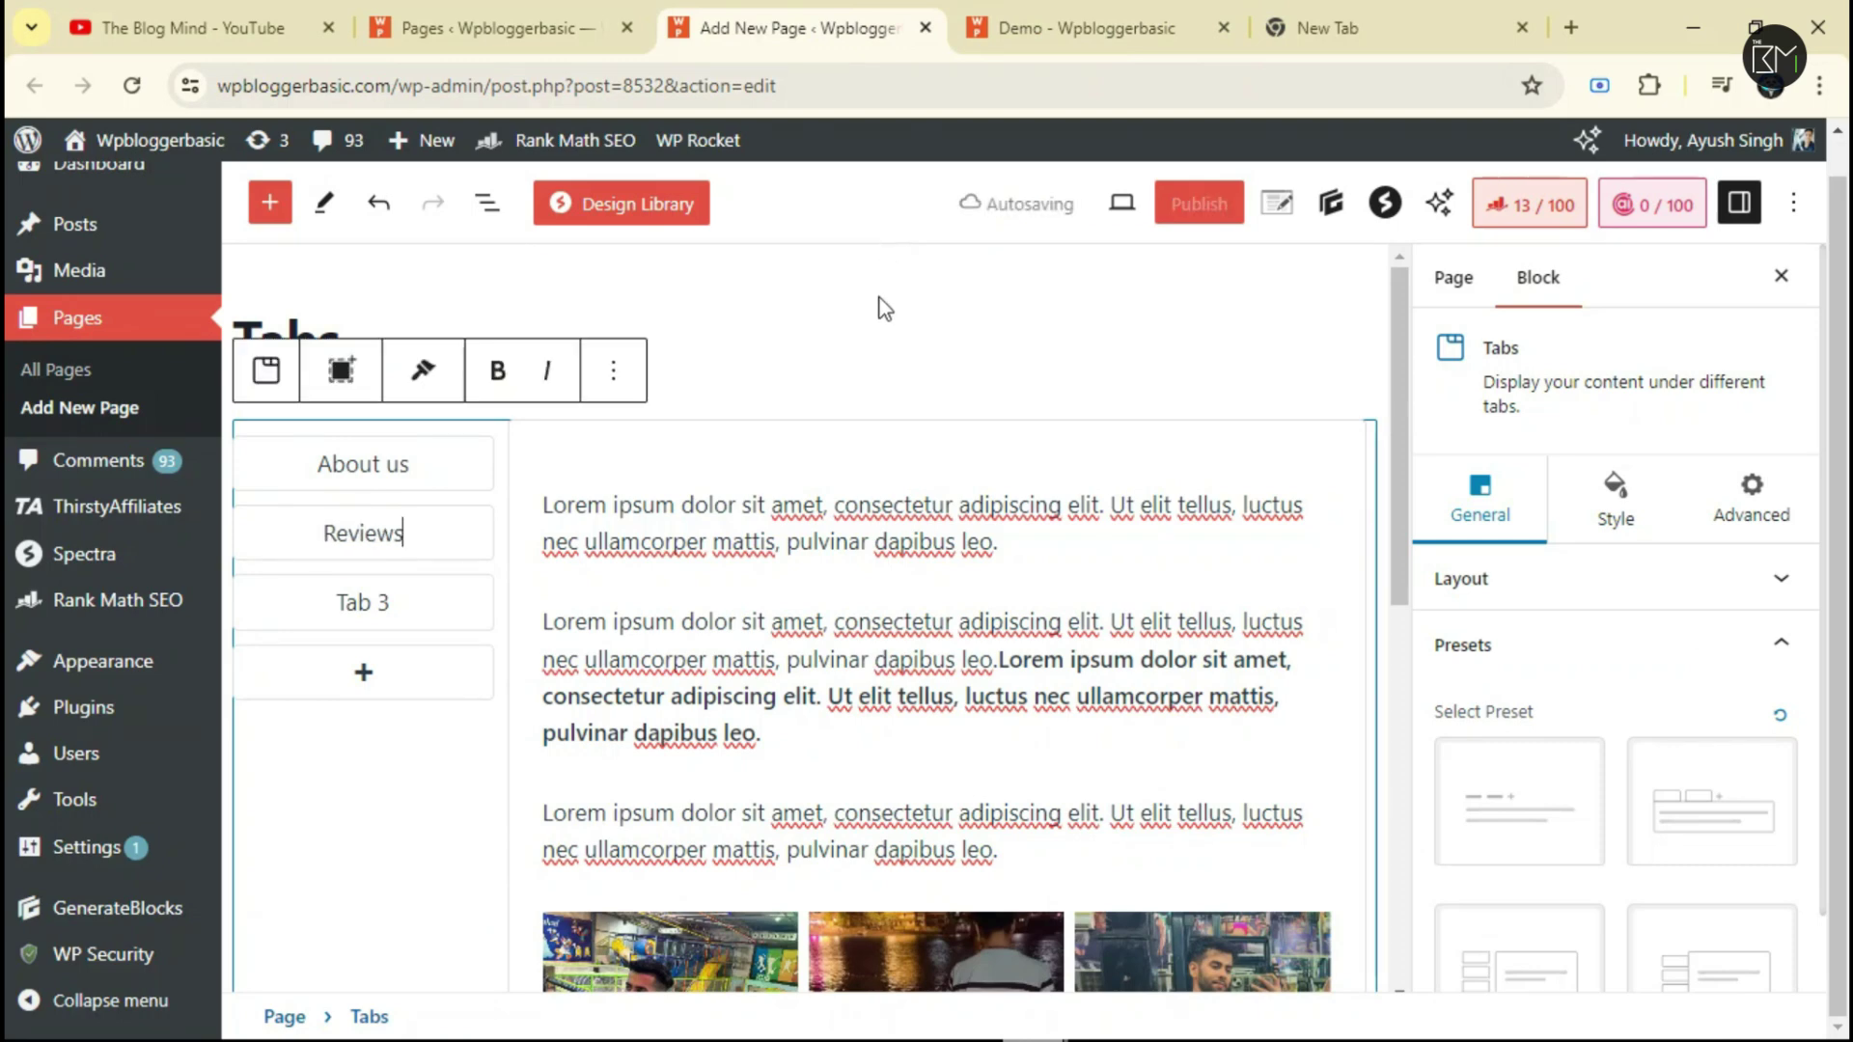
Extend the Reviews tab's paragraph with two more copies of the Lorem ipsum text and start an empty paragraph below it.
{"action": "left_click", "coordinate": [479, 545]}
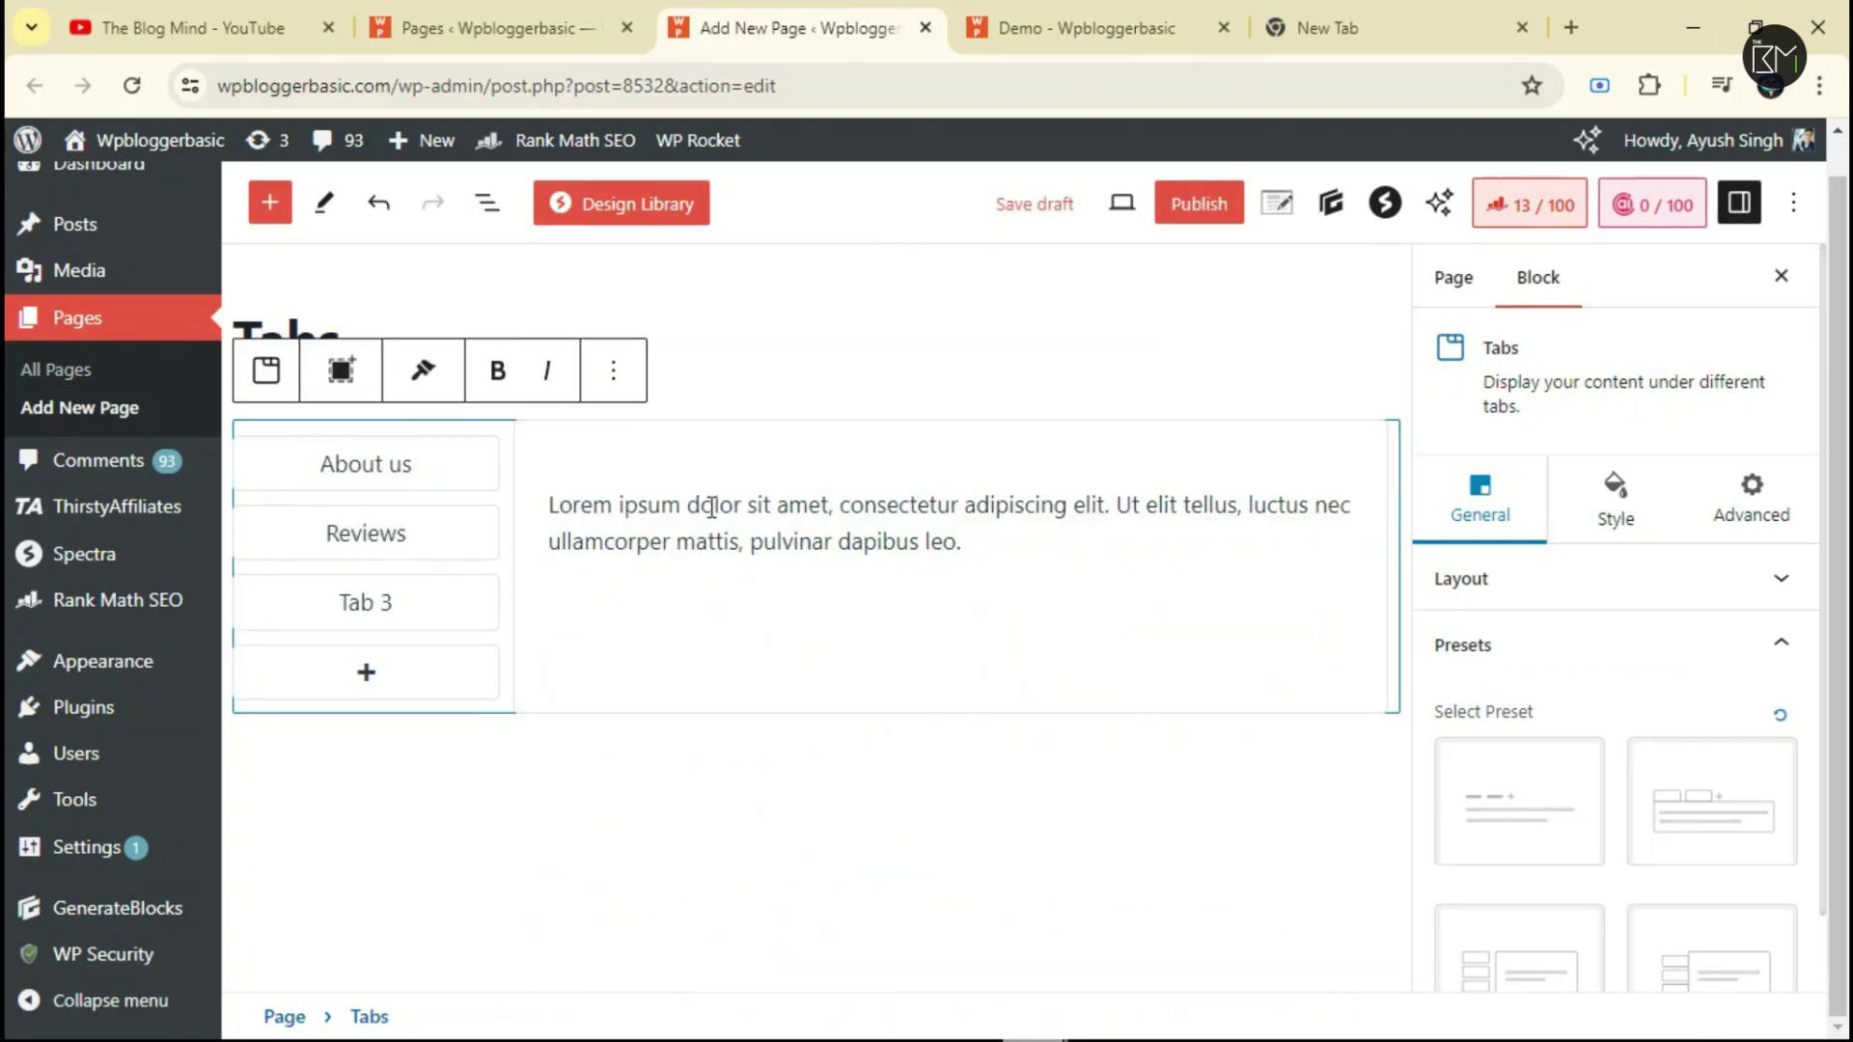
{"action": "left_click", "coordinate": [963, 540]}
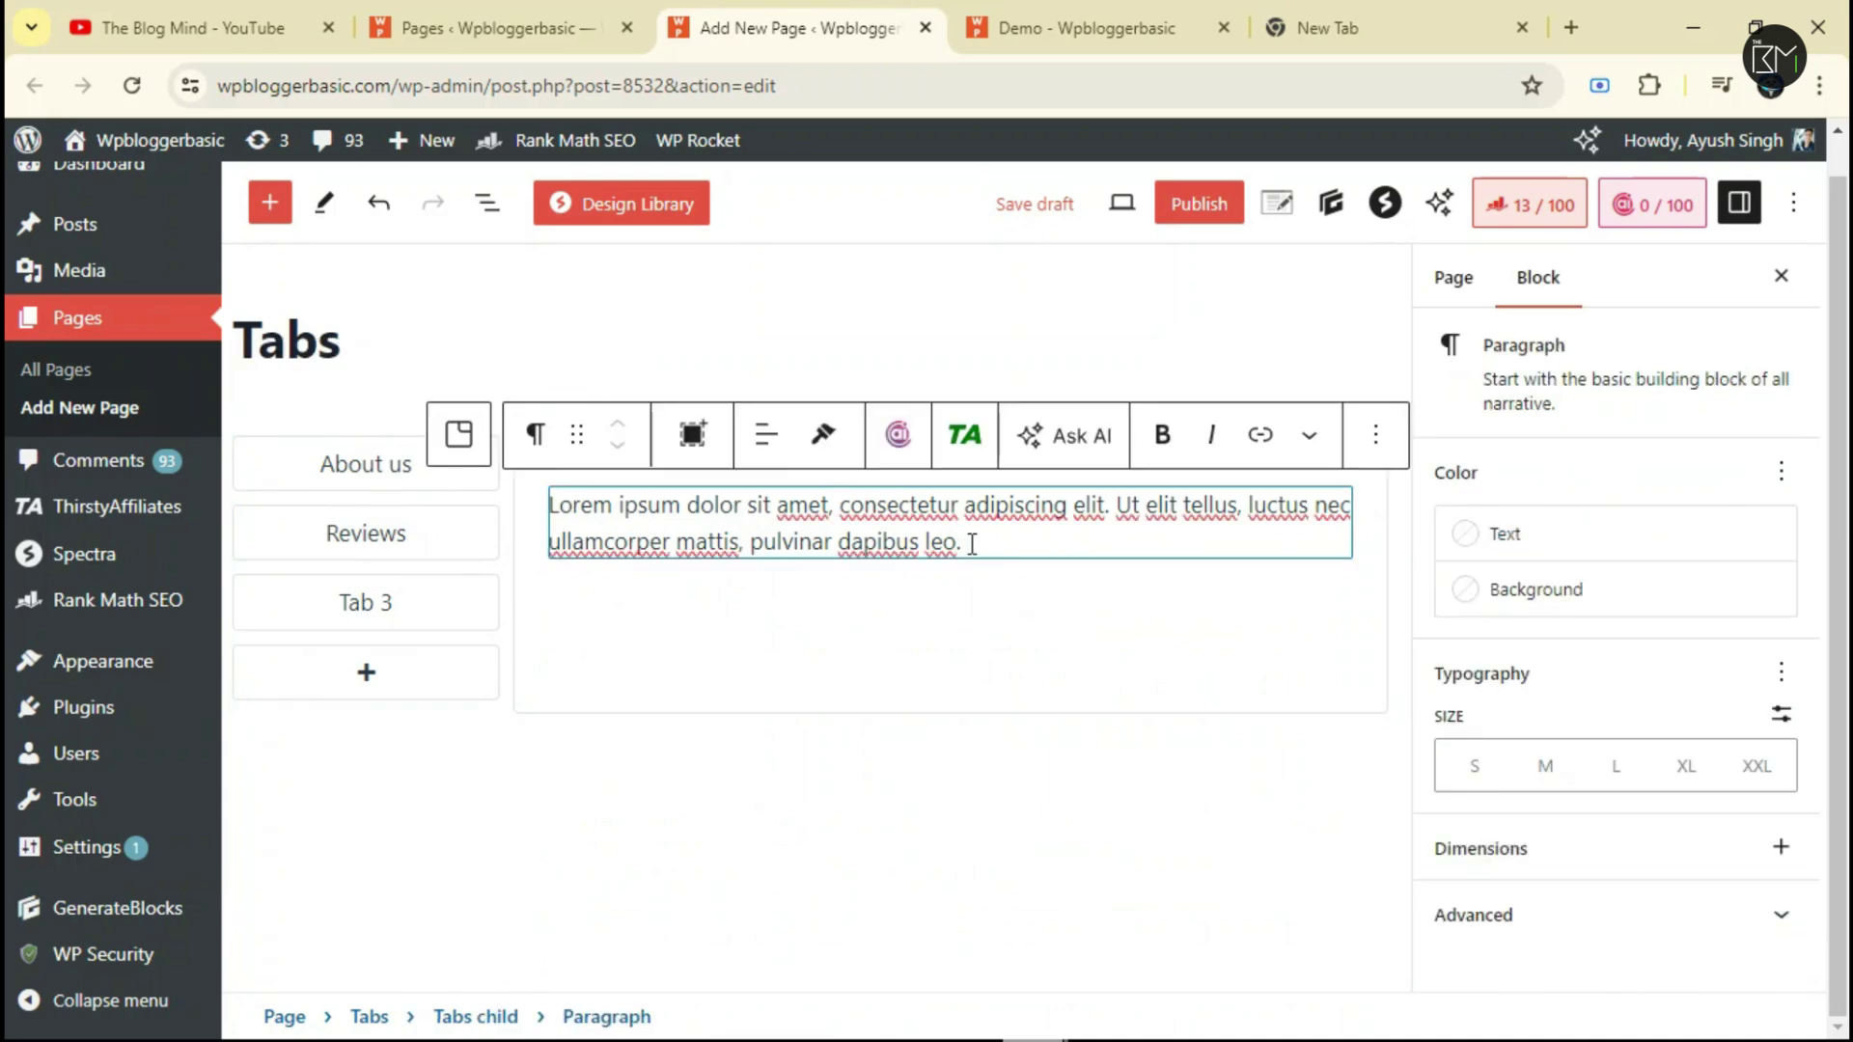
{"action": "key", "text": "ctrl+v"}
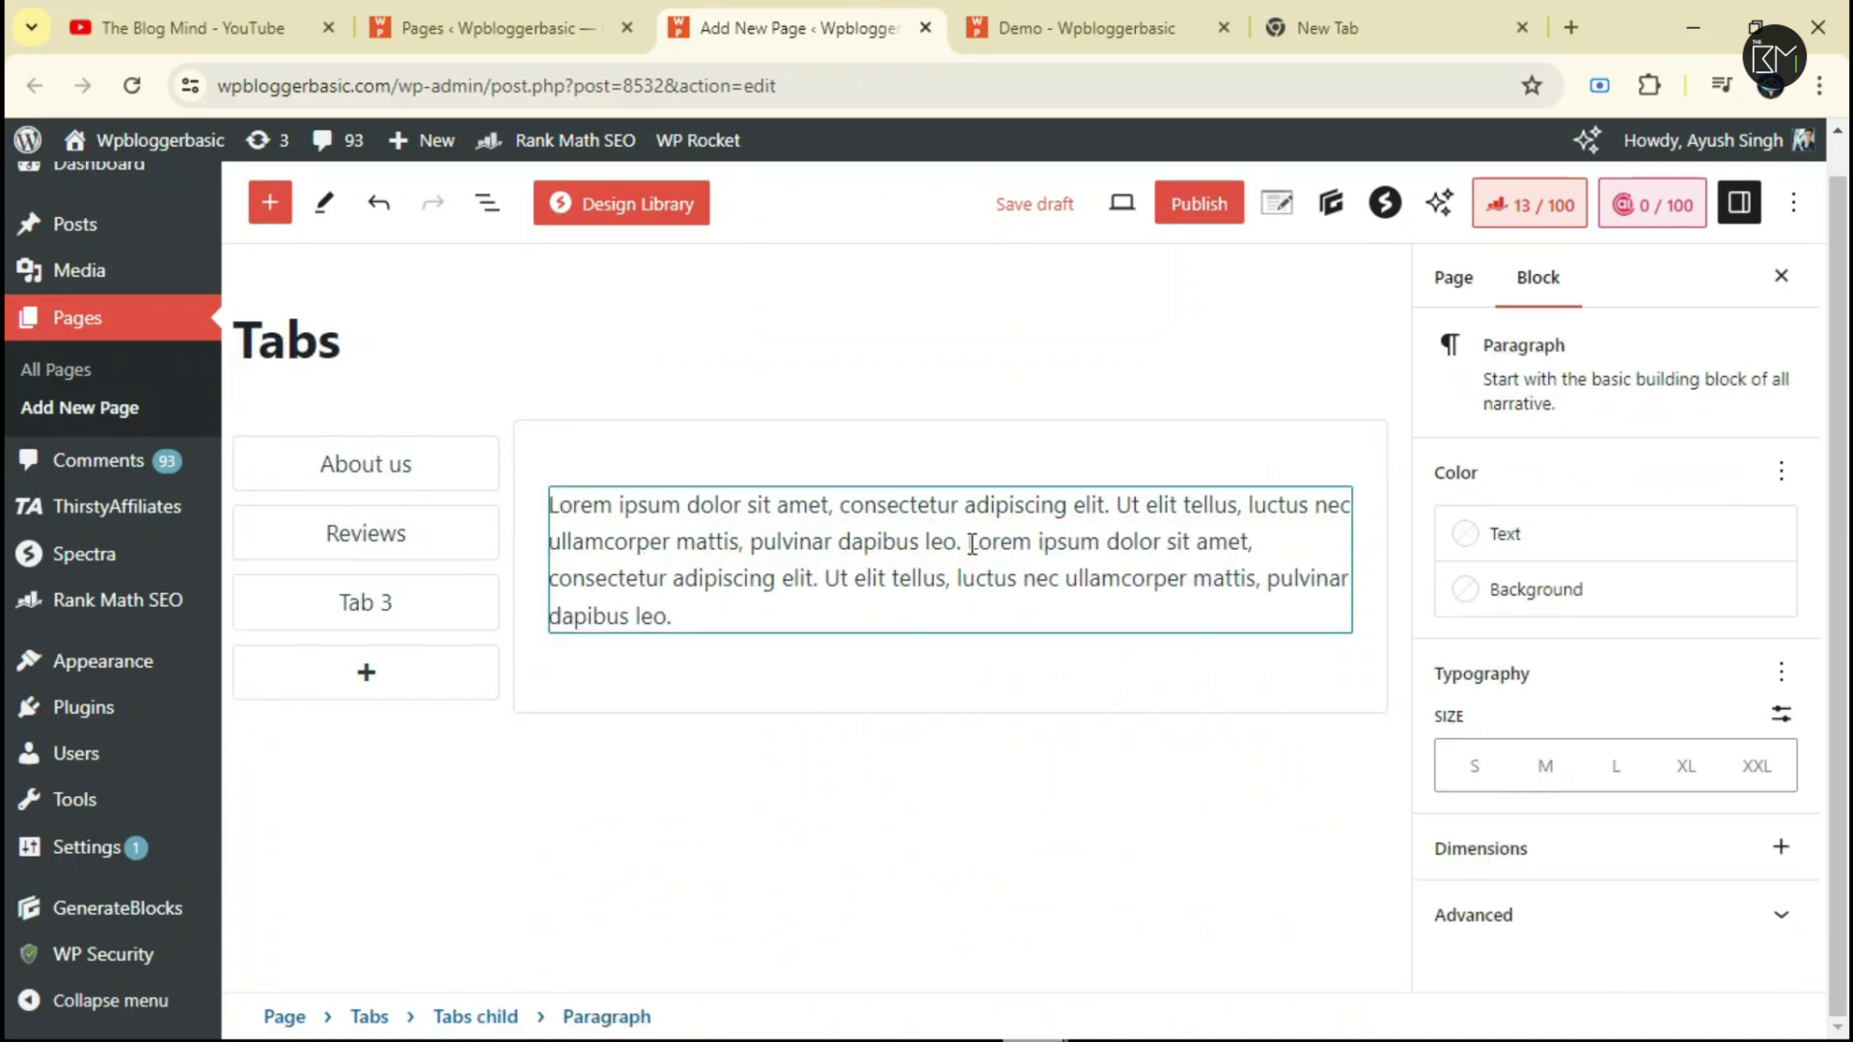
{"action": "key", "text": "ctrl+v"}
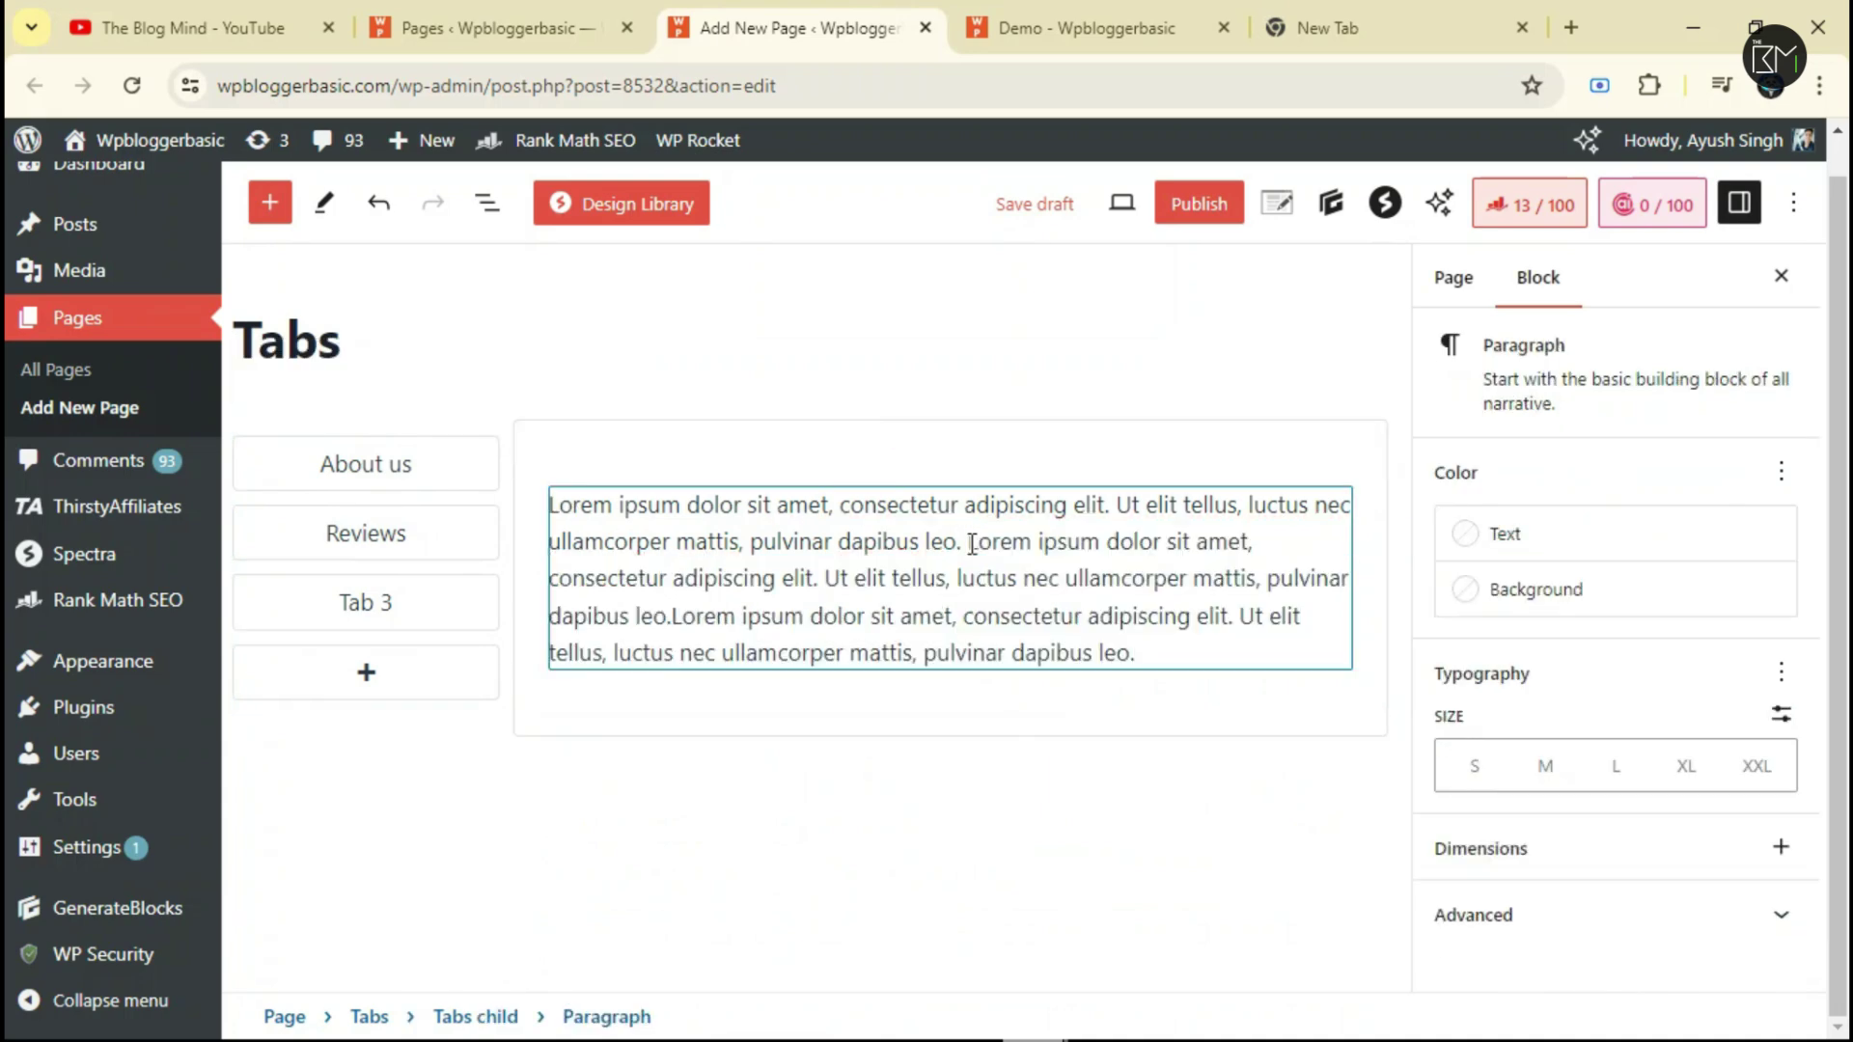
{"action": "key", "text": "Return"}
Try a Review block below the paragraph in the Reviews tab and undo its insertion.
{"action": "type", "text": "/"}
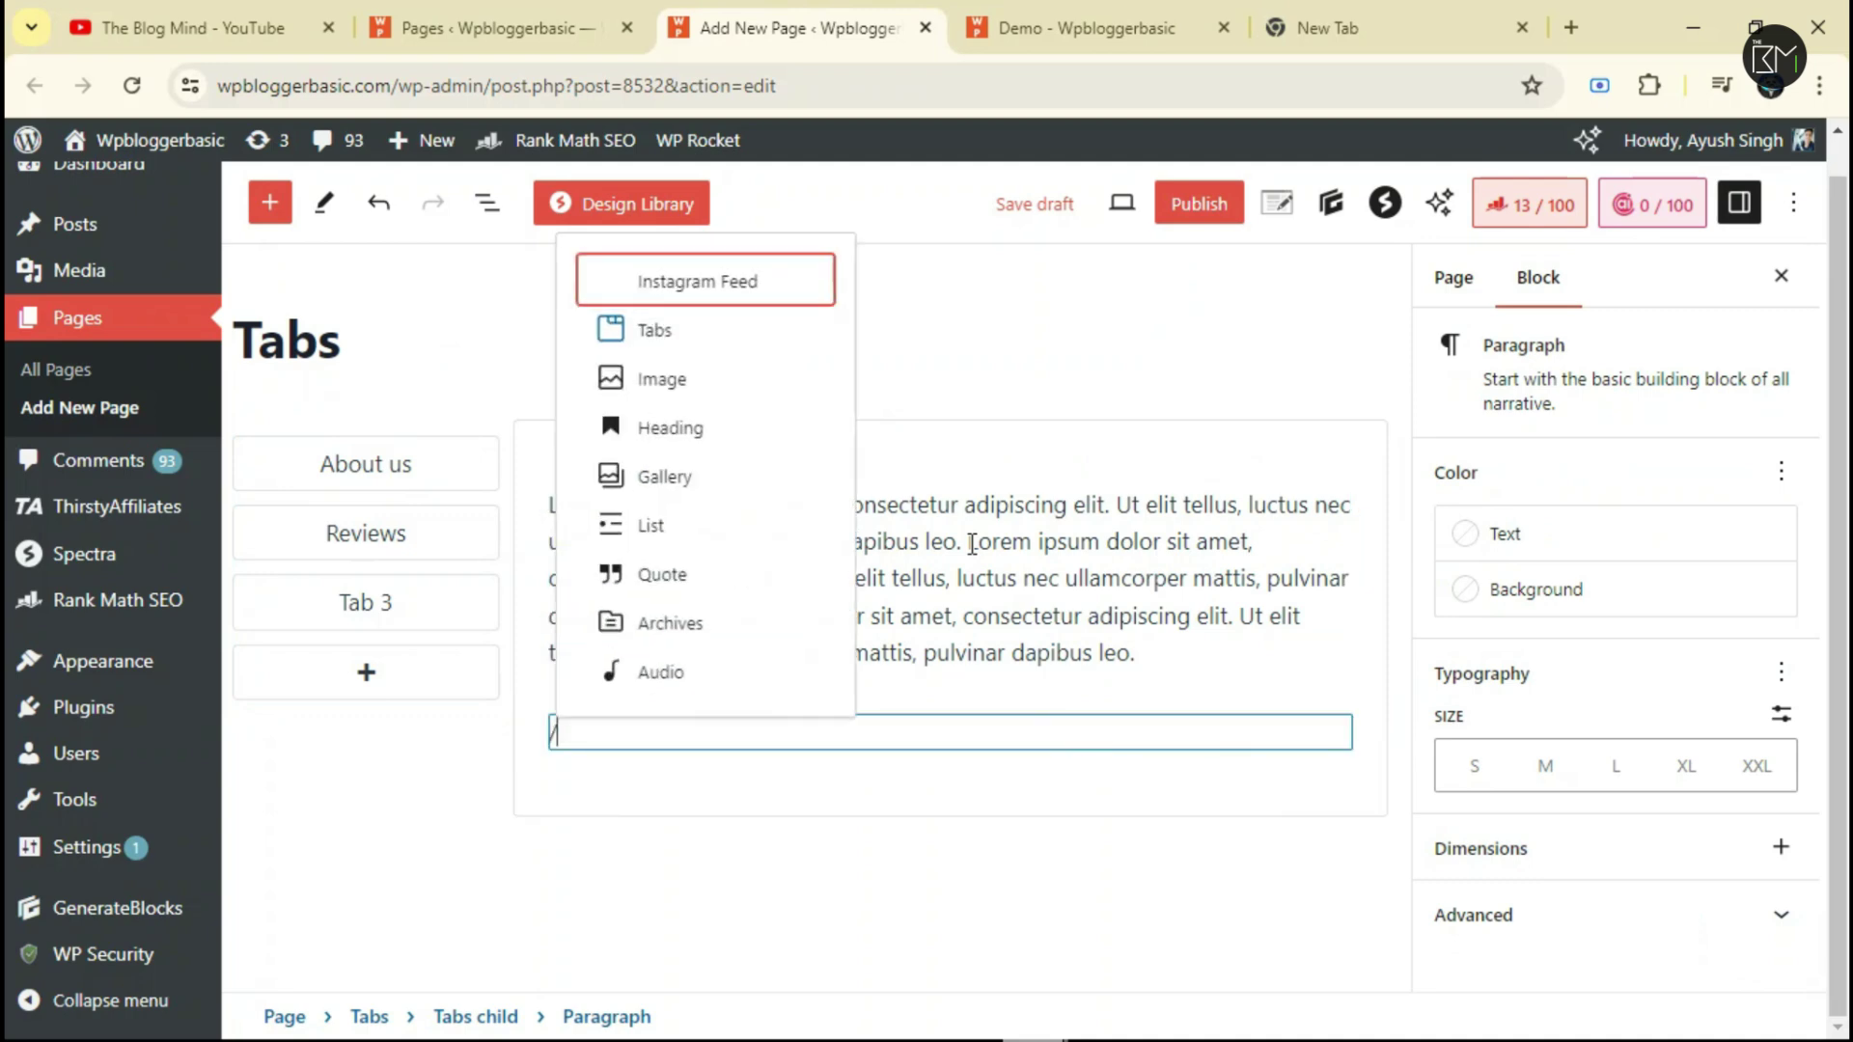
{"action": "type", "text": "revi"}
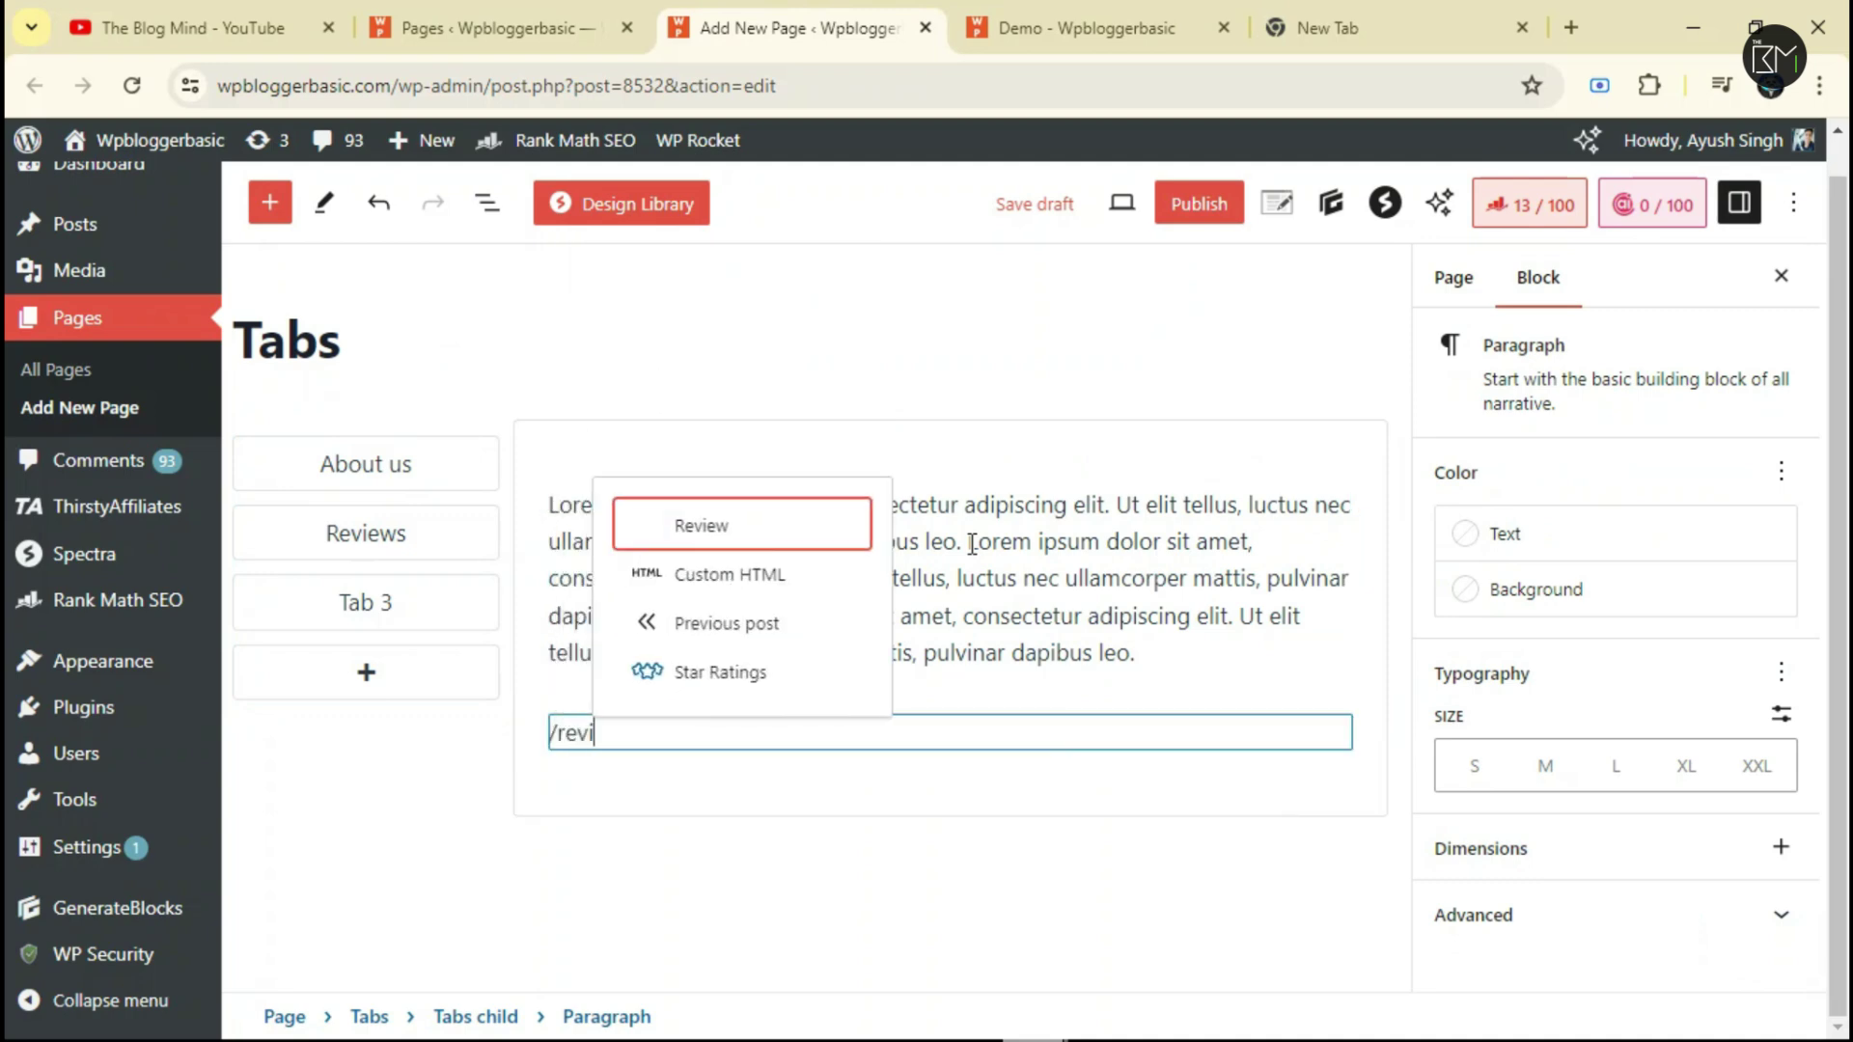
{"action": "type", "text": "ew"}
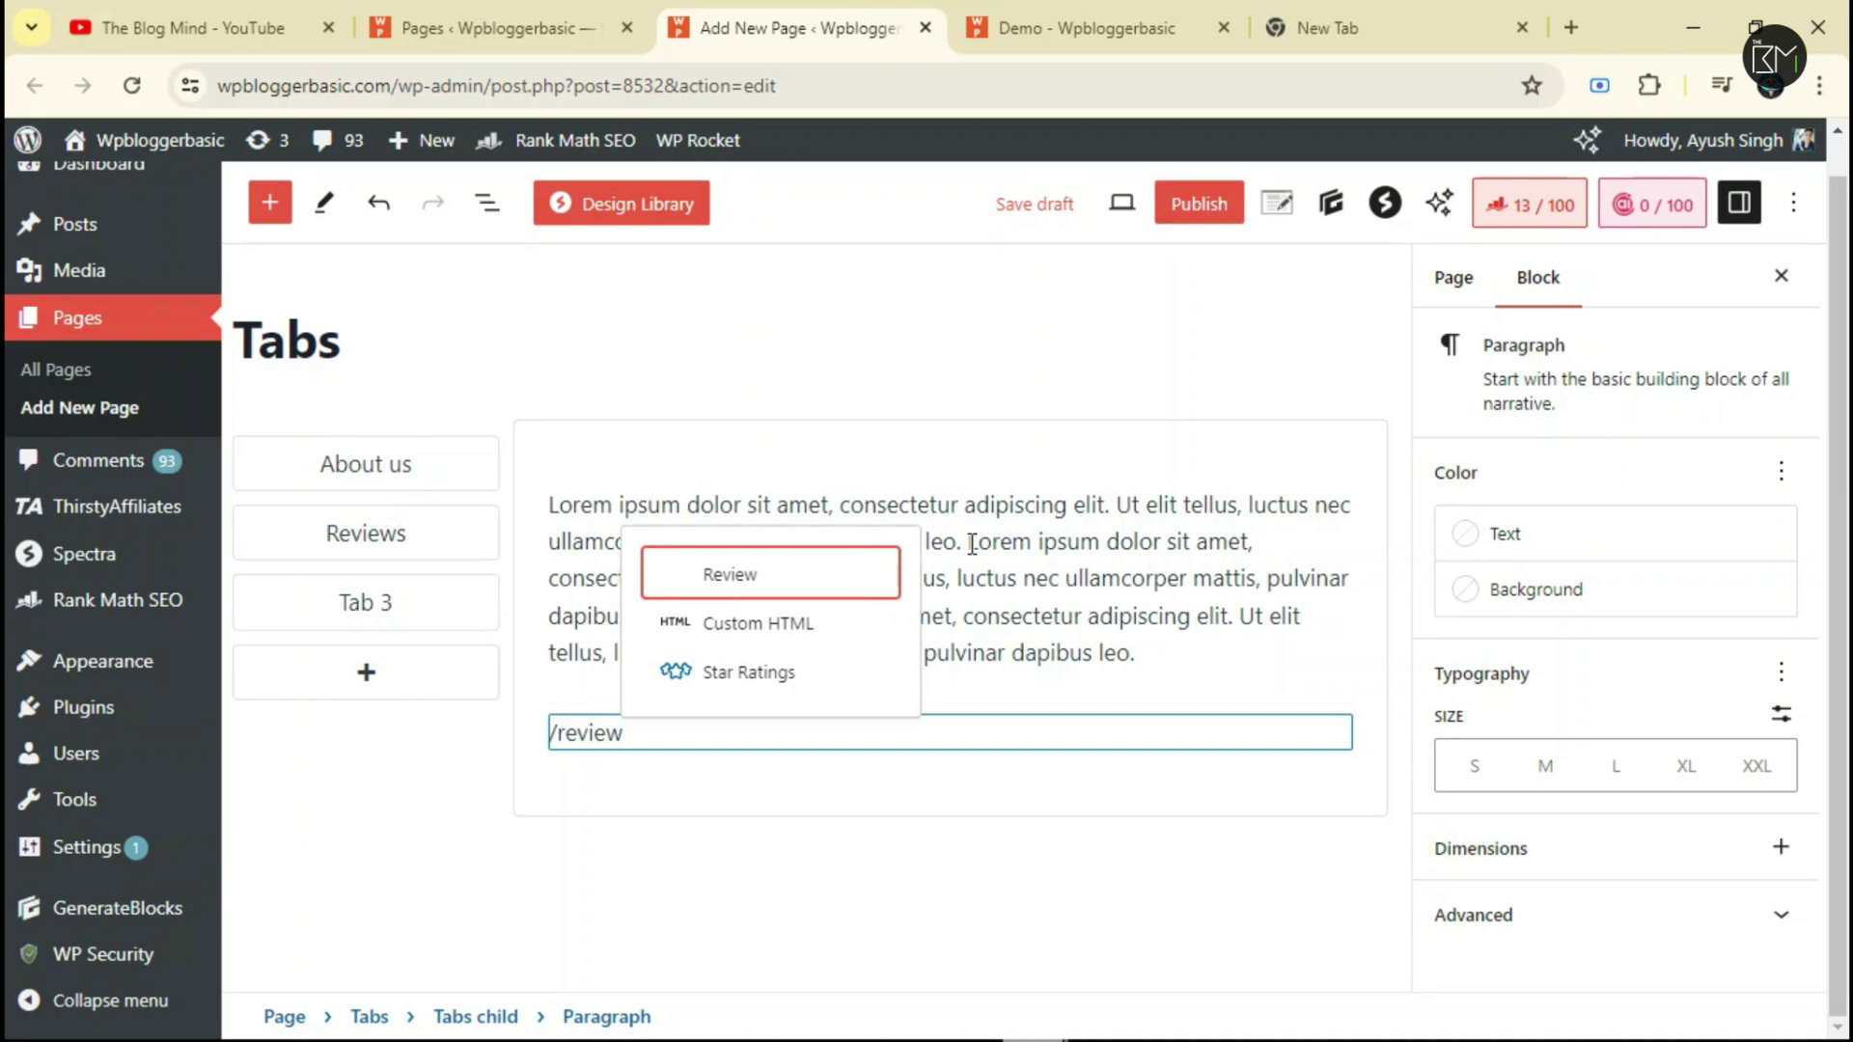
{"action": "left_click", "coordinate": [753, 574]}
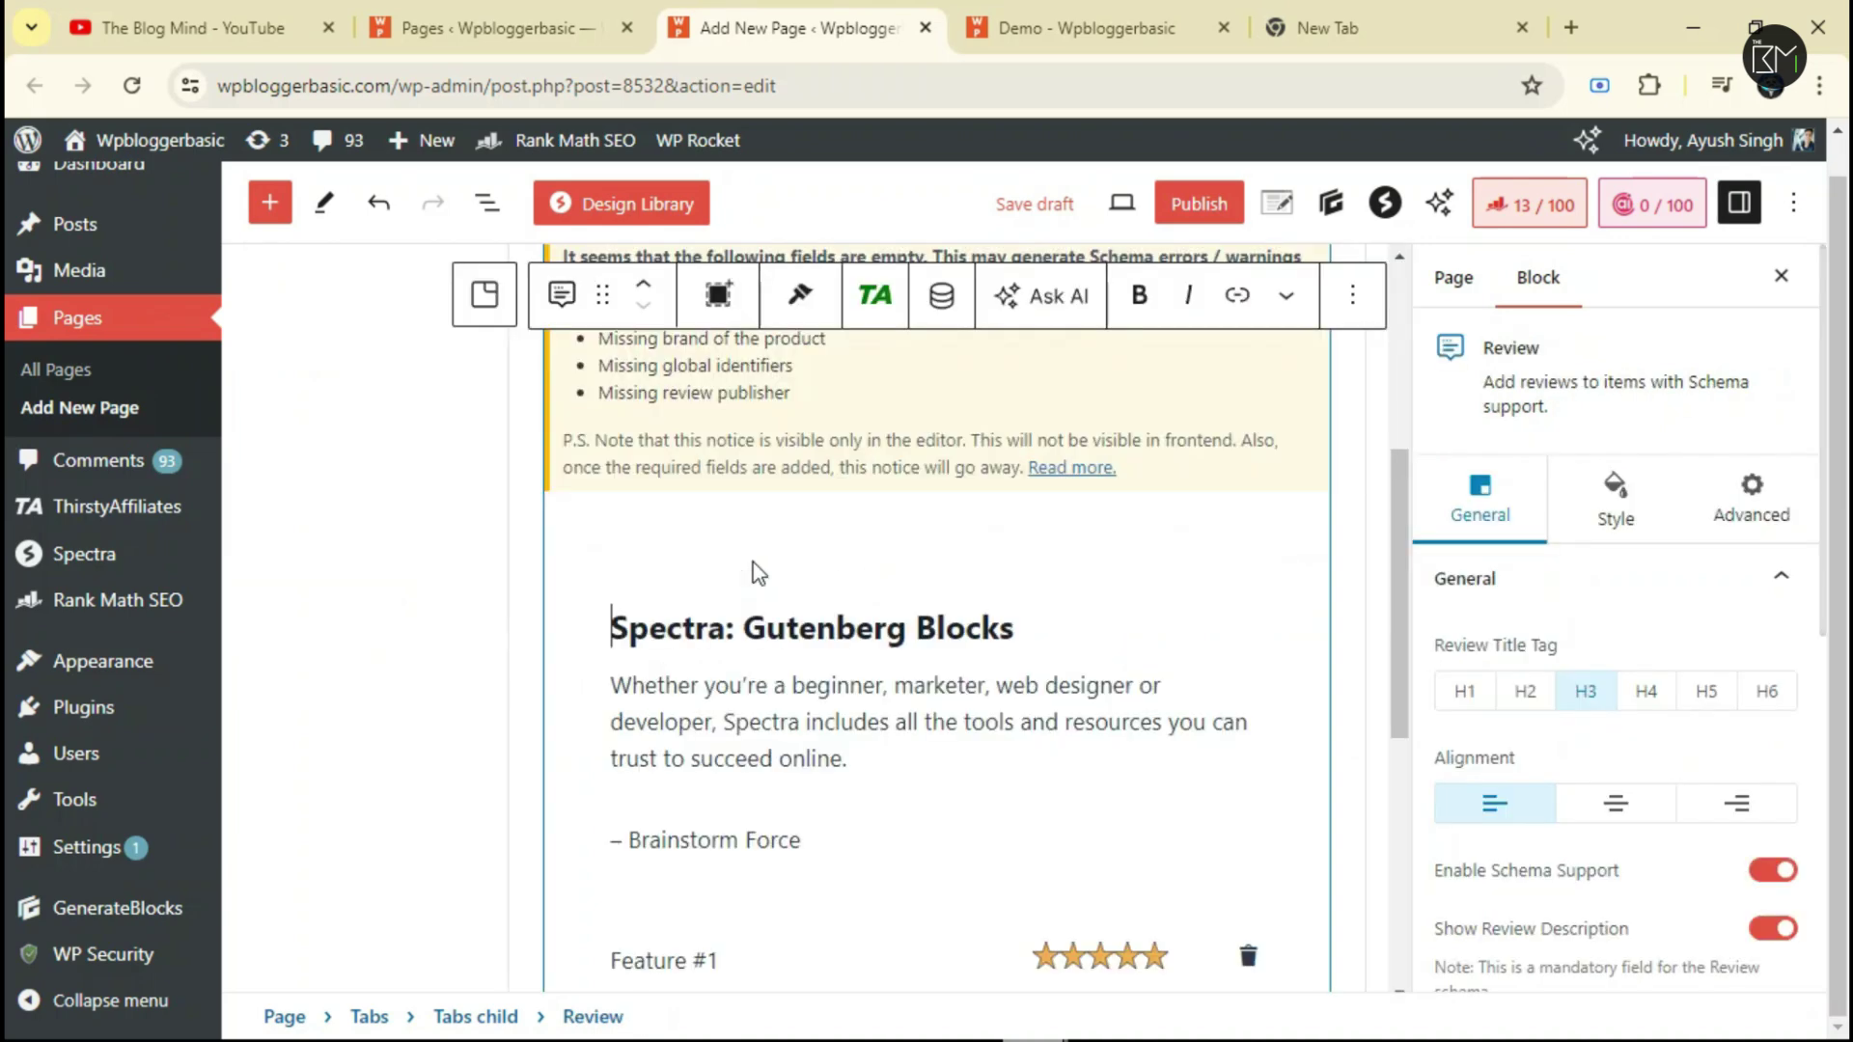
{"action": "scroll", "coordinate": [912, 582], "scroll_direction": "down", "scroll_amount": 5}
{"action": "scroll", "coordinate": [952, 606], "scroll_direction": "up", "scroll_amount": 3}
{"action": "scroll", "coordinate": [965, 606], "scroll_direction": "up", "scroll_amount": 3}
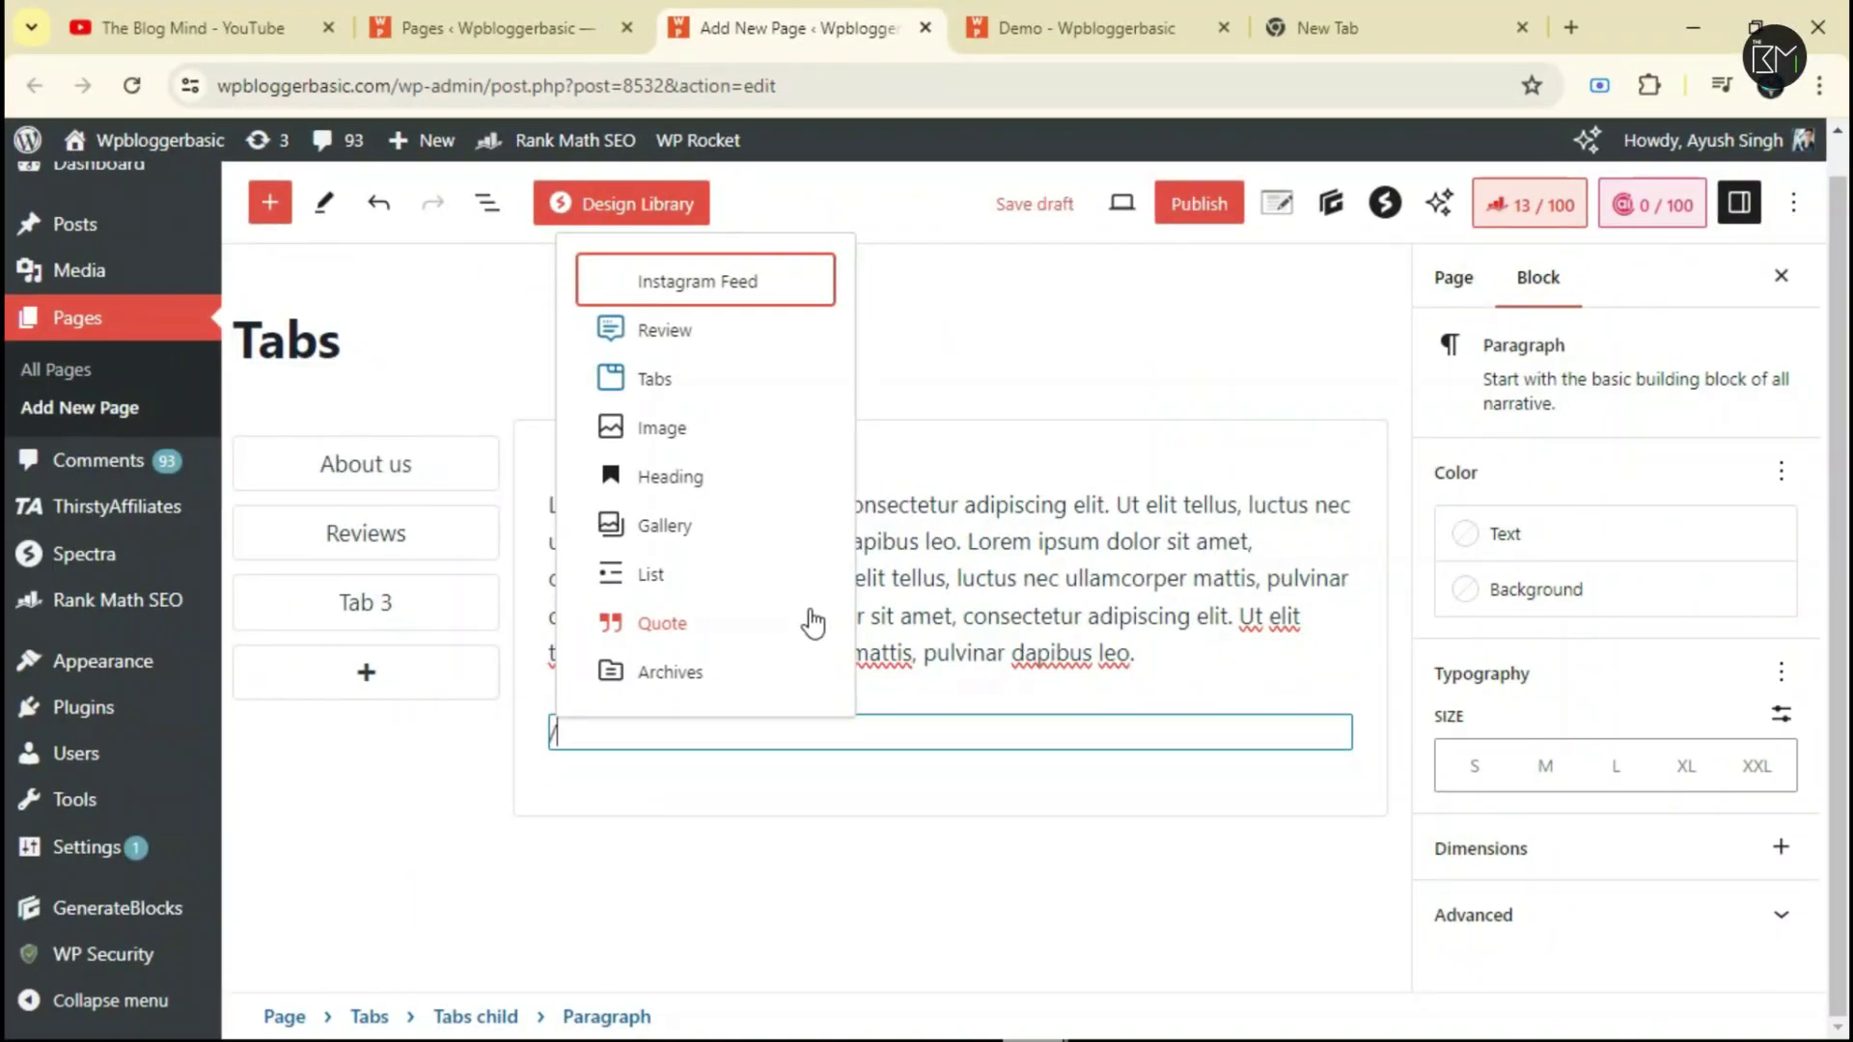
{"action": "type", "text": "tes"}
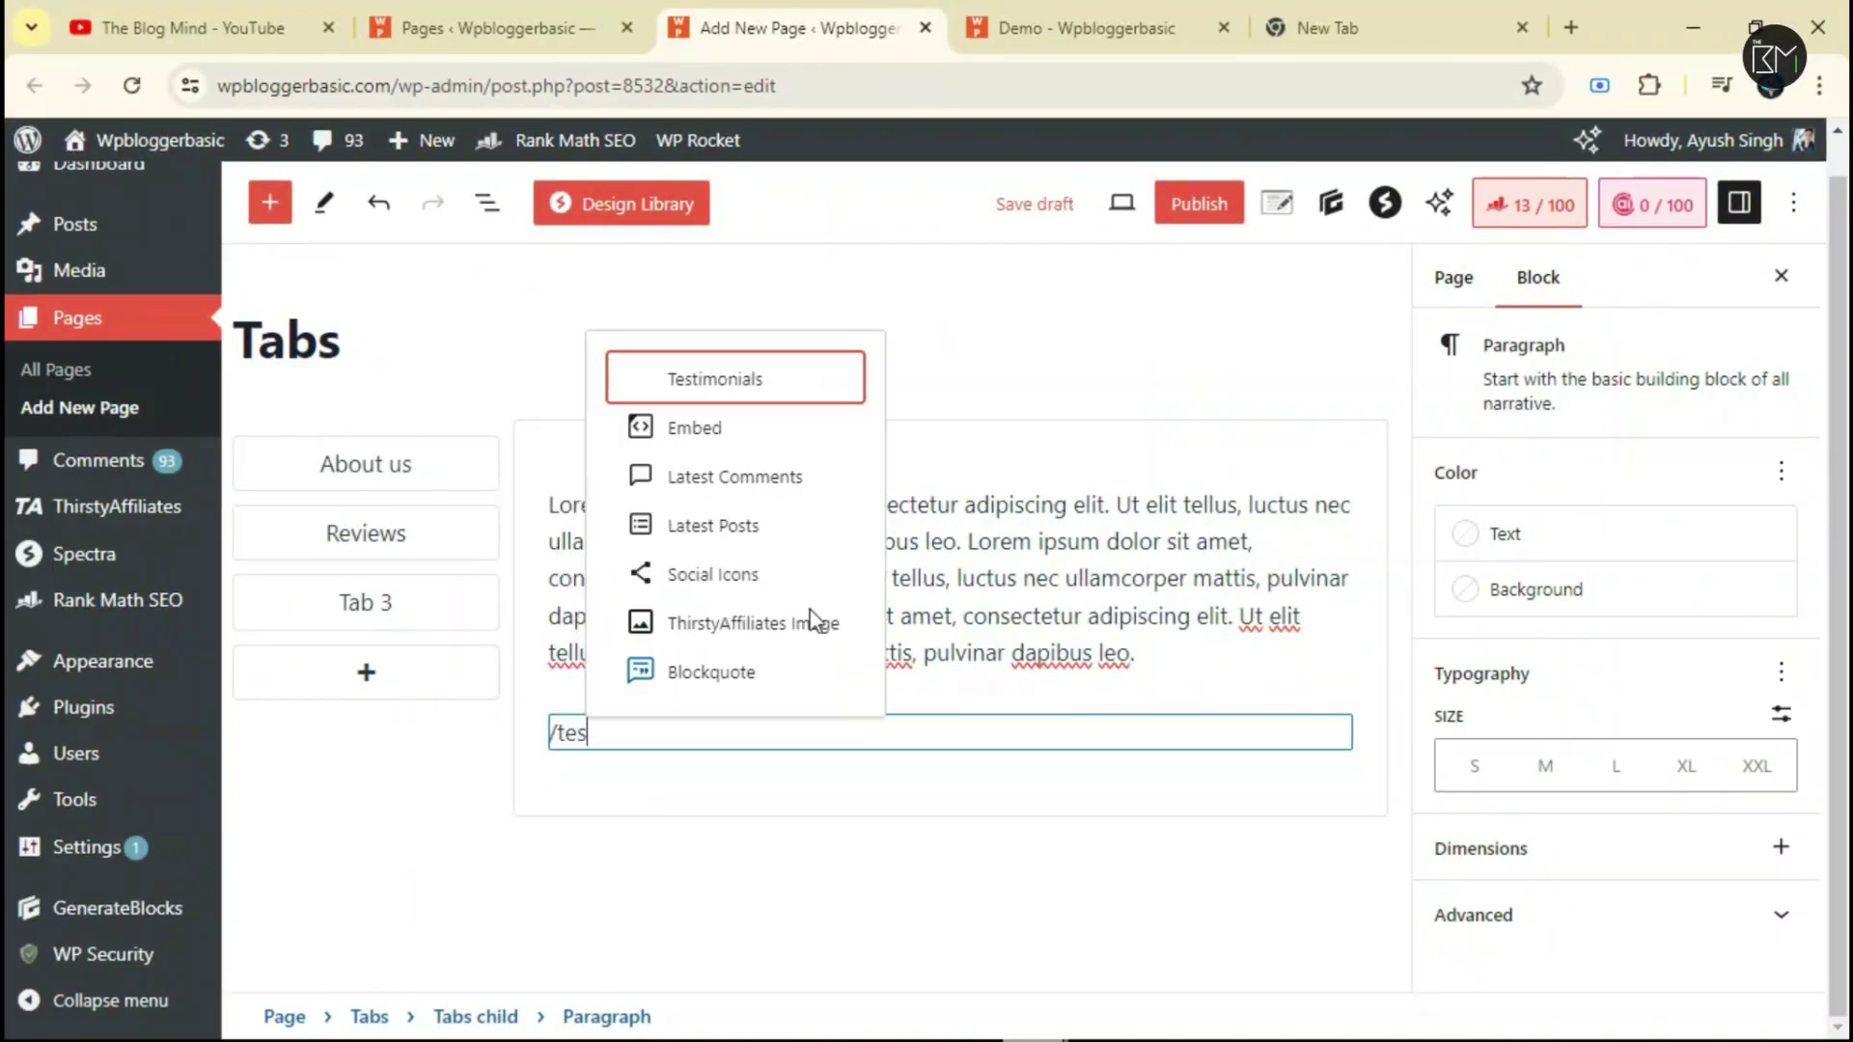
{"action": "key", "text": "BackSpace"}
{"action": "key", "text": "BackSpace"}
{"action": "key", "text": "BackSpace"}
{"action": "key", "text": "BackSpace"}
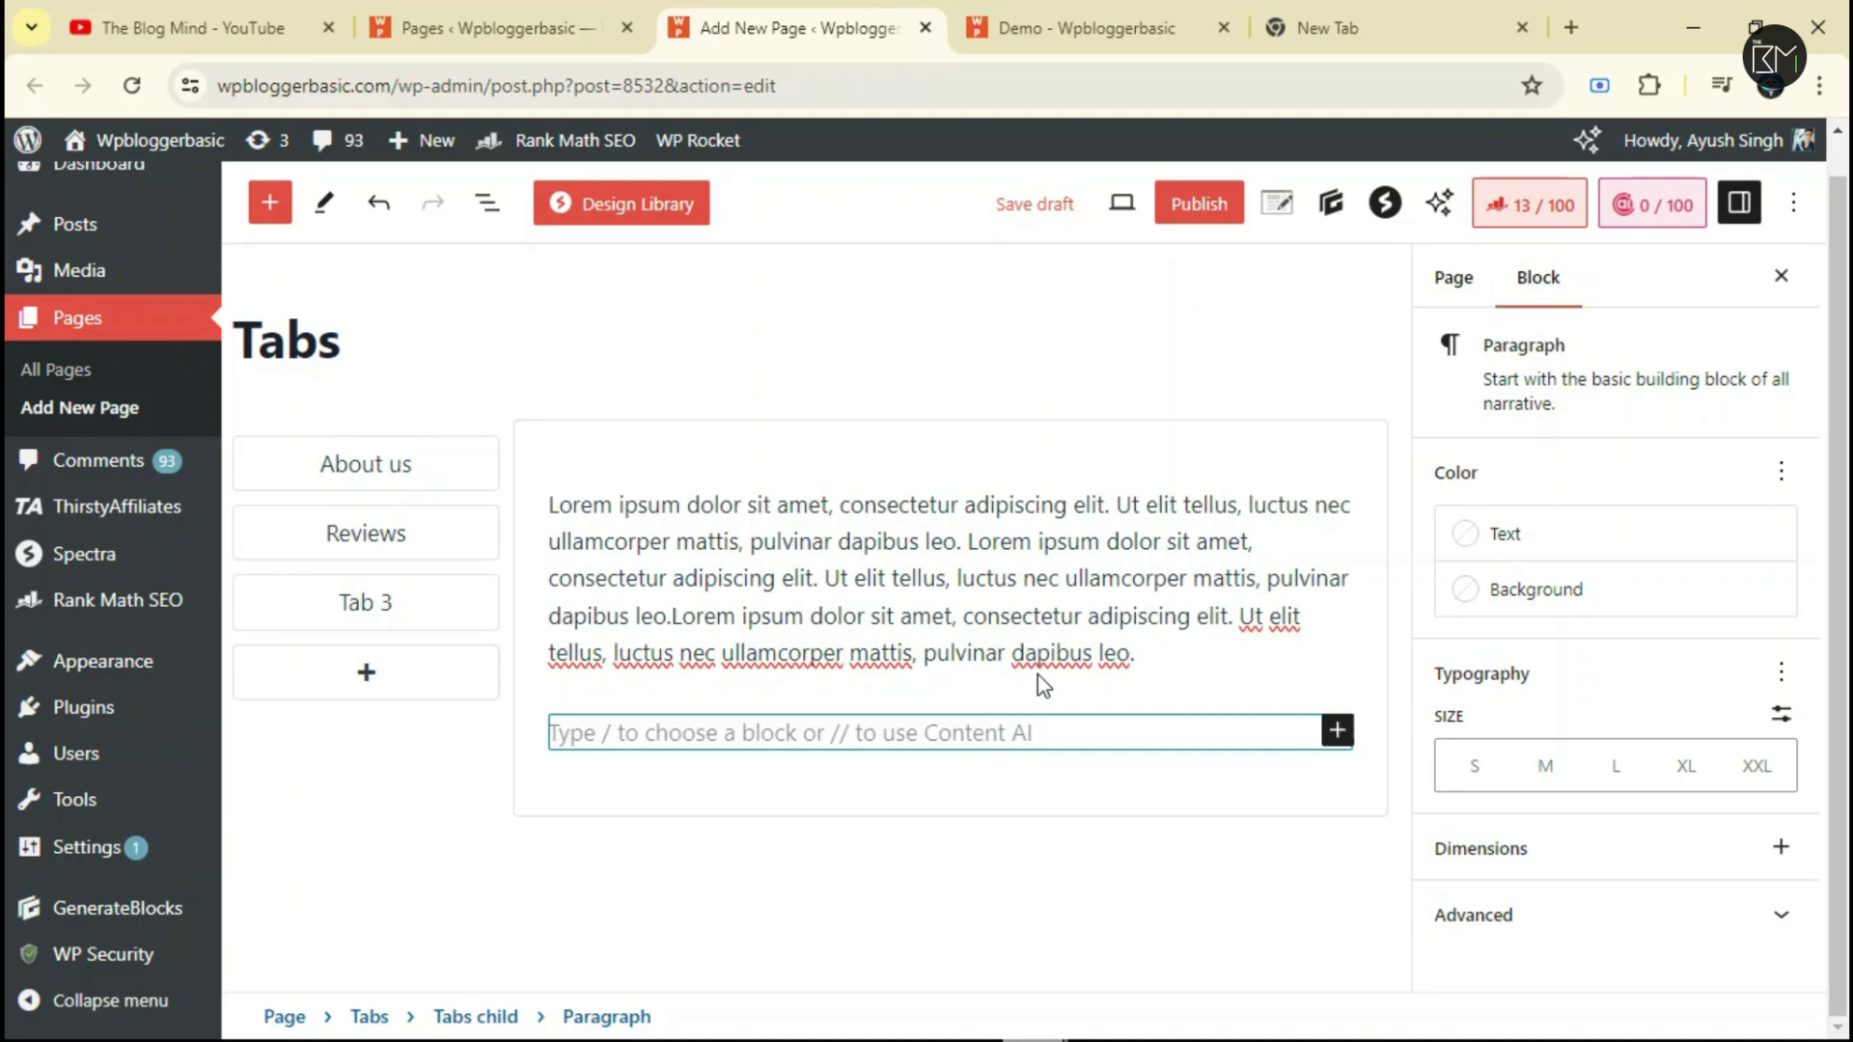
Insert a Testimonials block below the Lorem ipsum paragraph in the Reviews tab.
{"action": "type", "text": "/"}
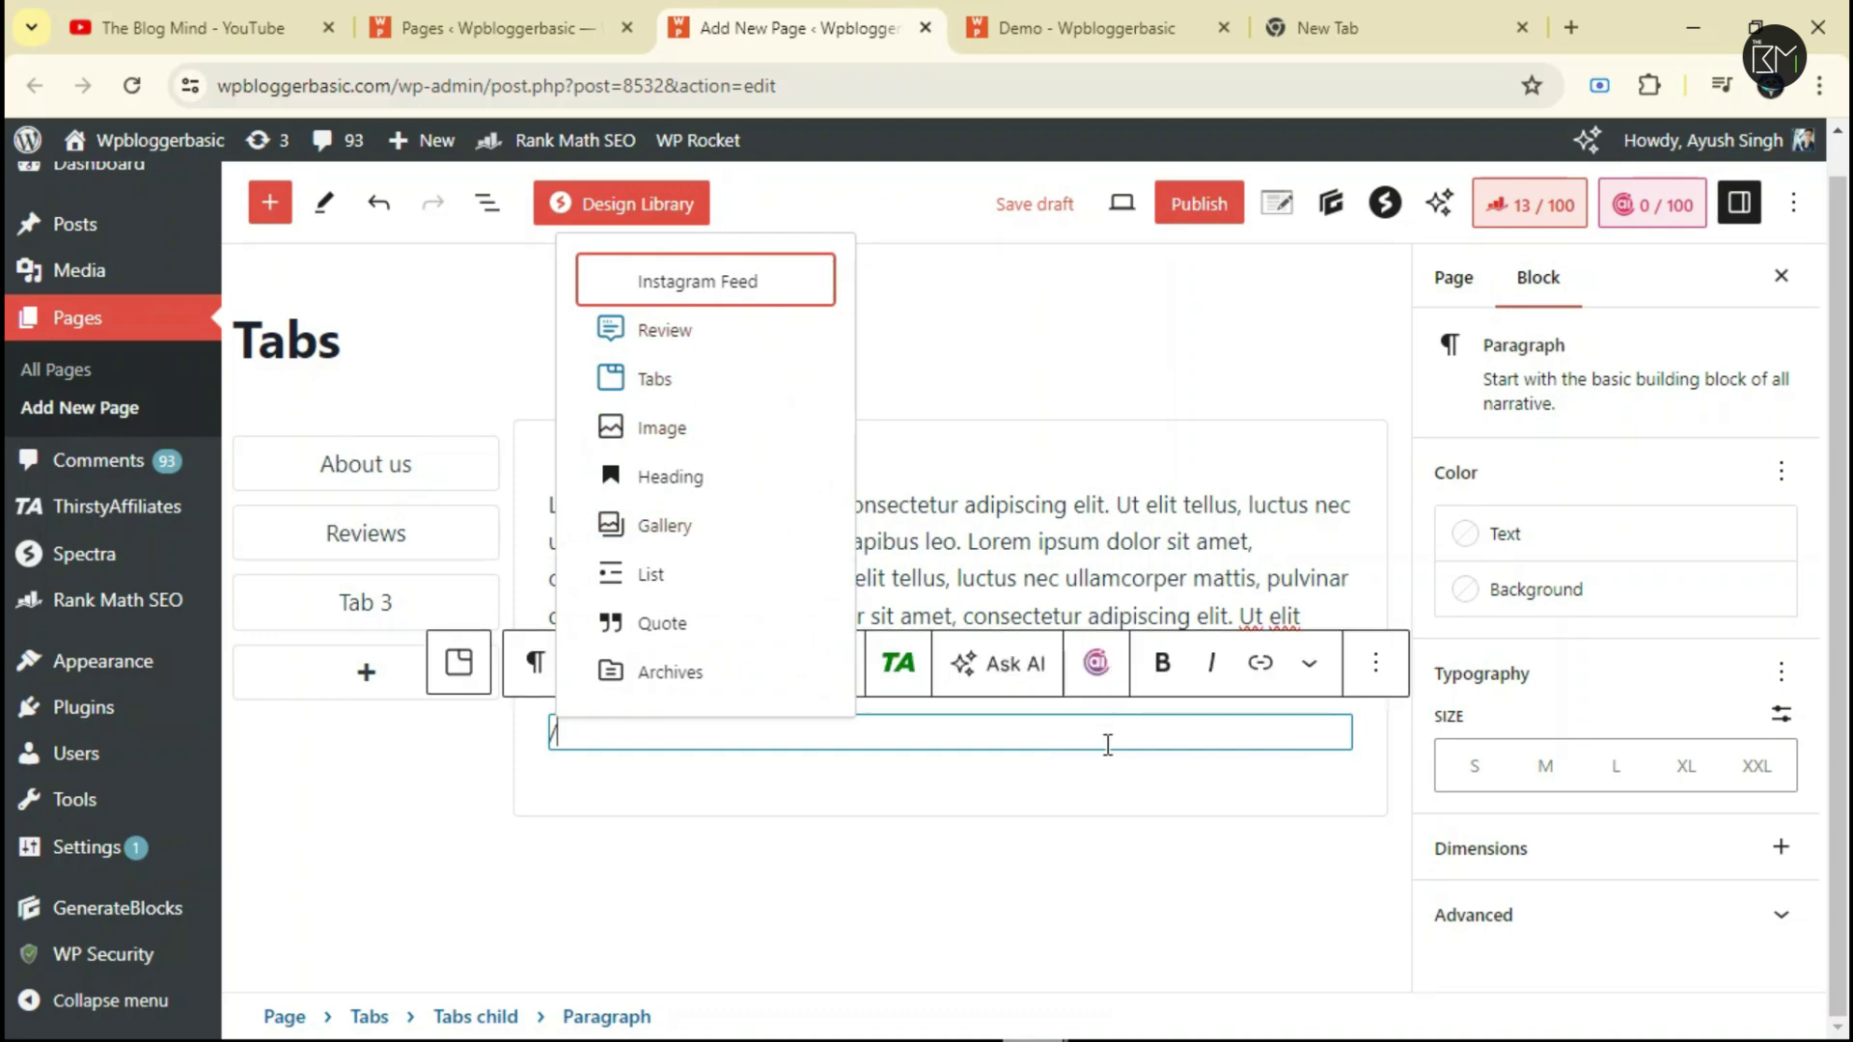
{"action": "type", "text": "test"}
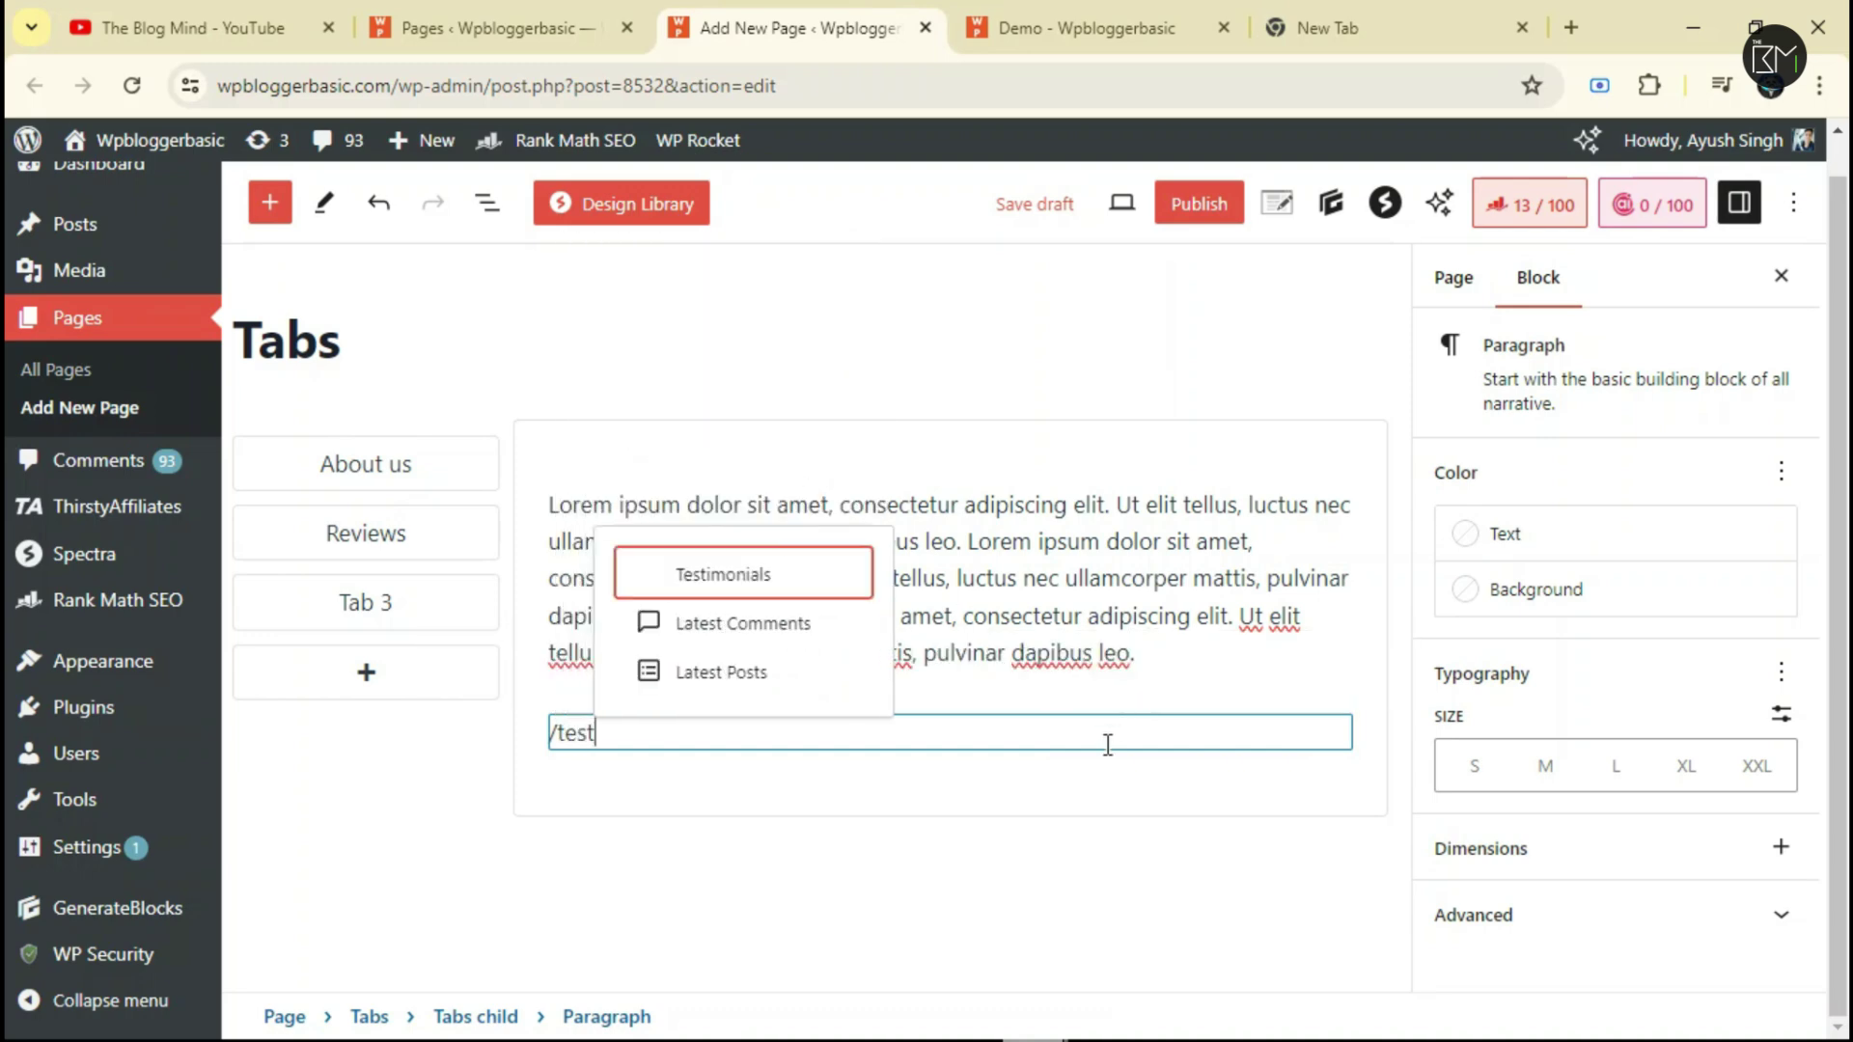
{"action": "left_click", "coordinate": [783, 564]}
{"action": "scroll", "coordinate": [849, 676], "scroll_direction": "down", "scroll_amount": 3}
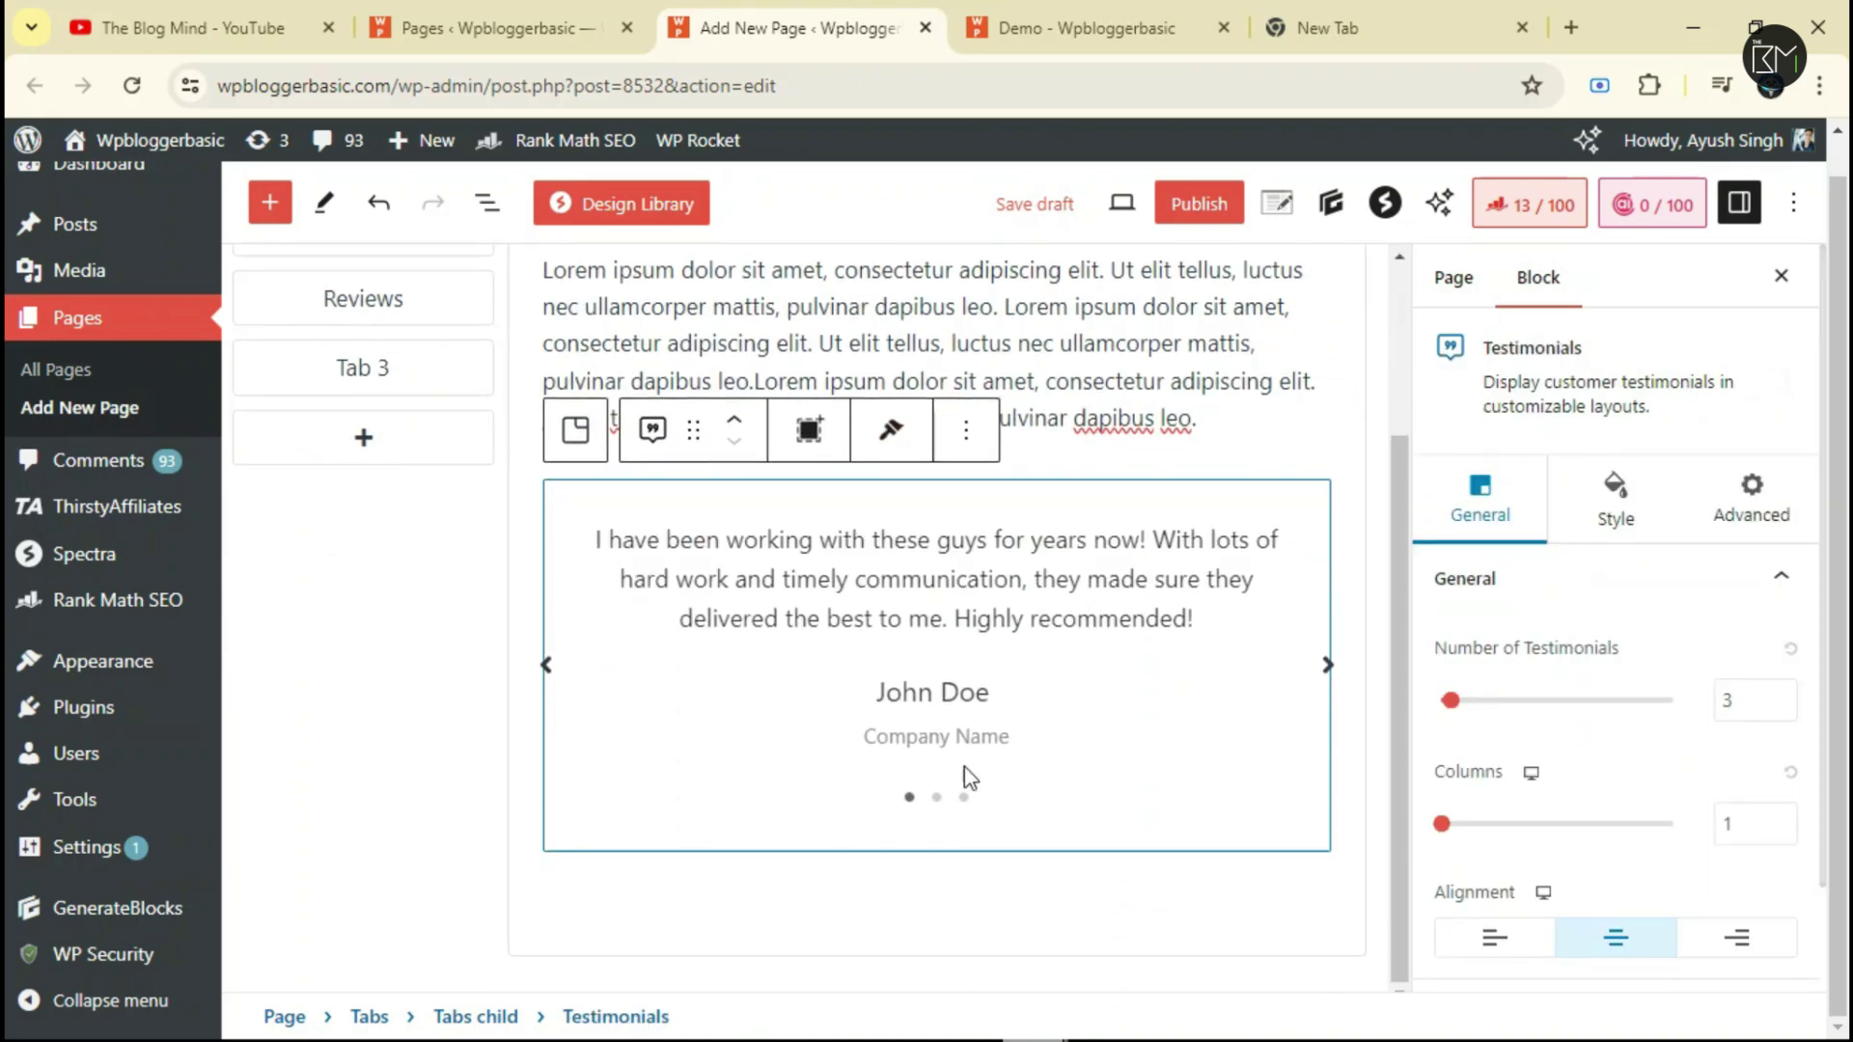
{"action": "scroll", "coordinate": [1604, 694], "scroll_direction": "down", "scroll_amount": 1}
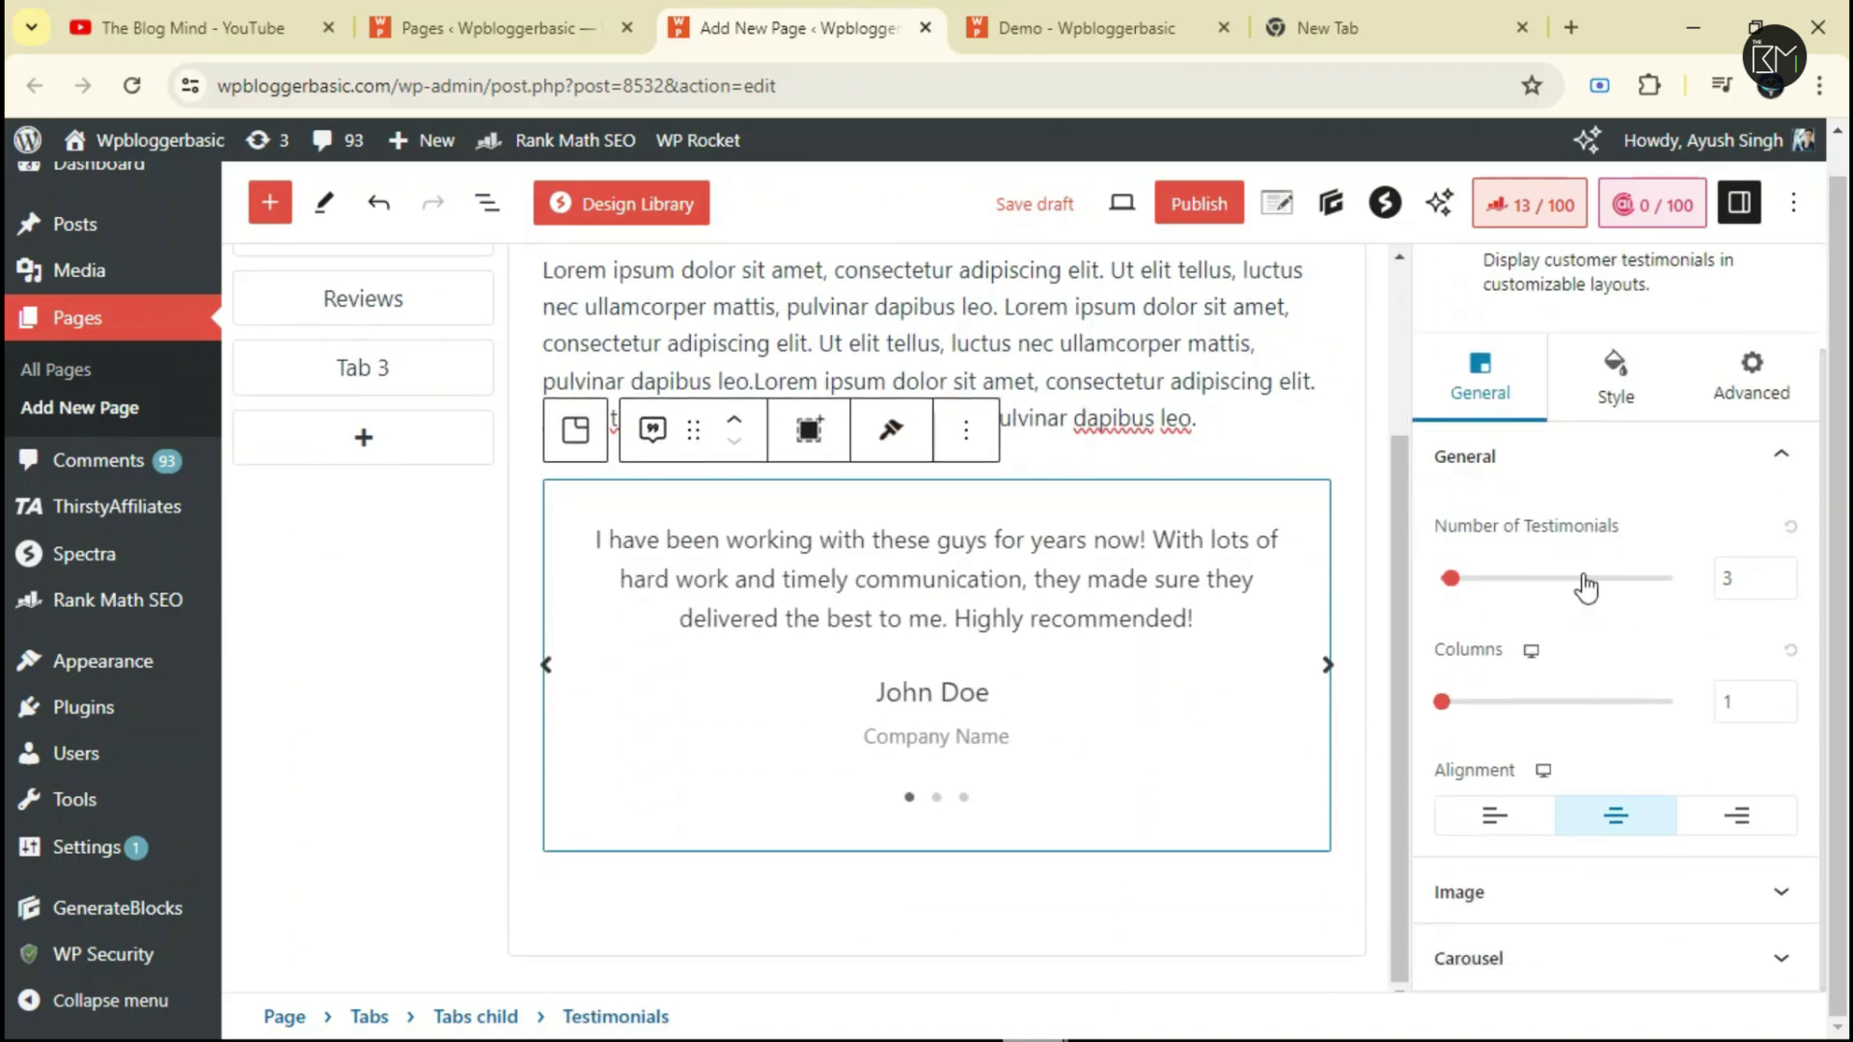
{"action": "scroll", "coordinate": [1555, 691], "scroll_direction": "up", "scroll_amount": 1}
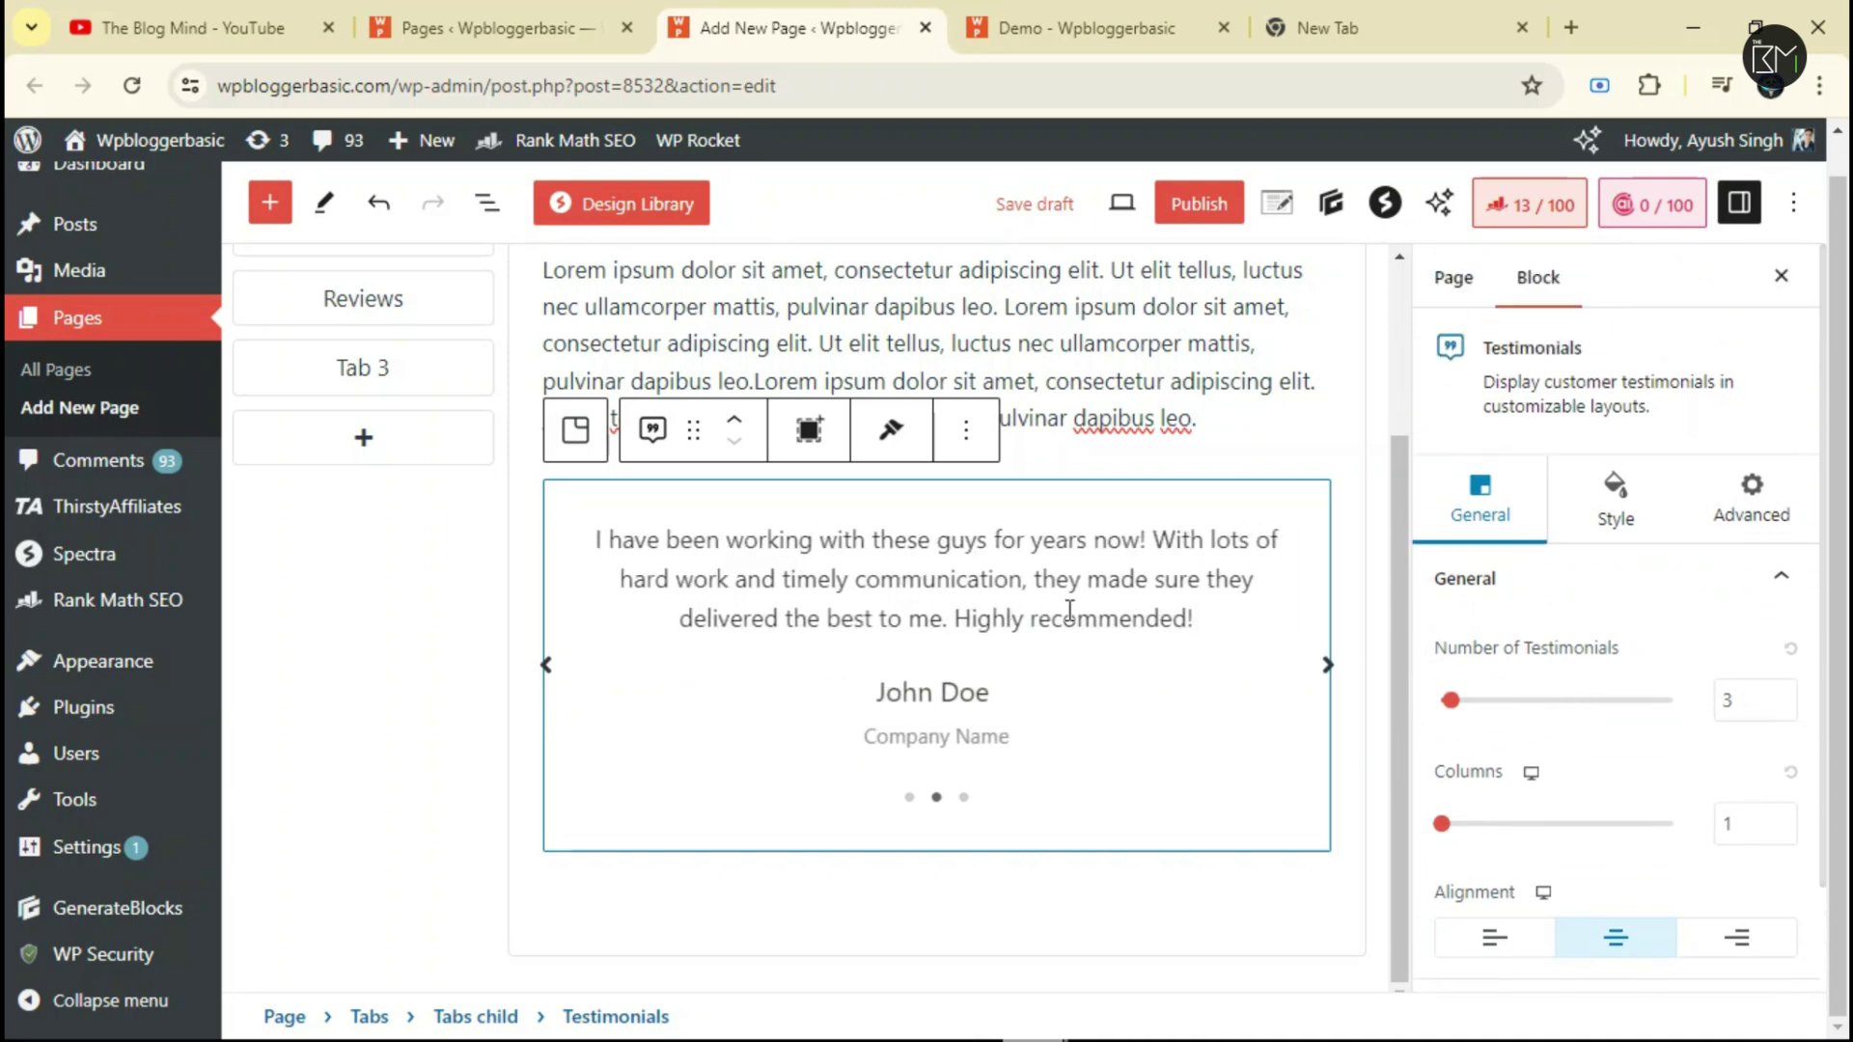
{"action": "scroll", "coordinate": [919, 664], "scroll_direction": "up", "scroll_amount": 1}
{"action": "left_click", "coordinate": [1167, 551]}
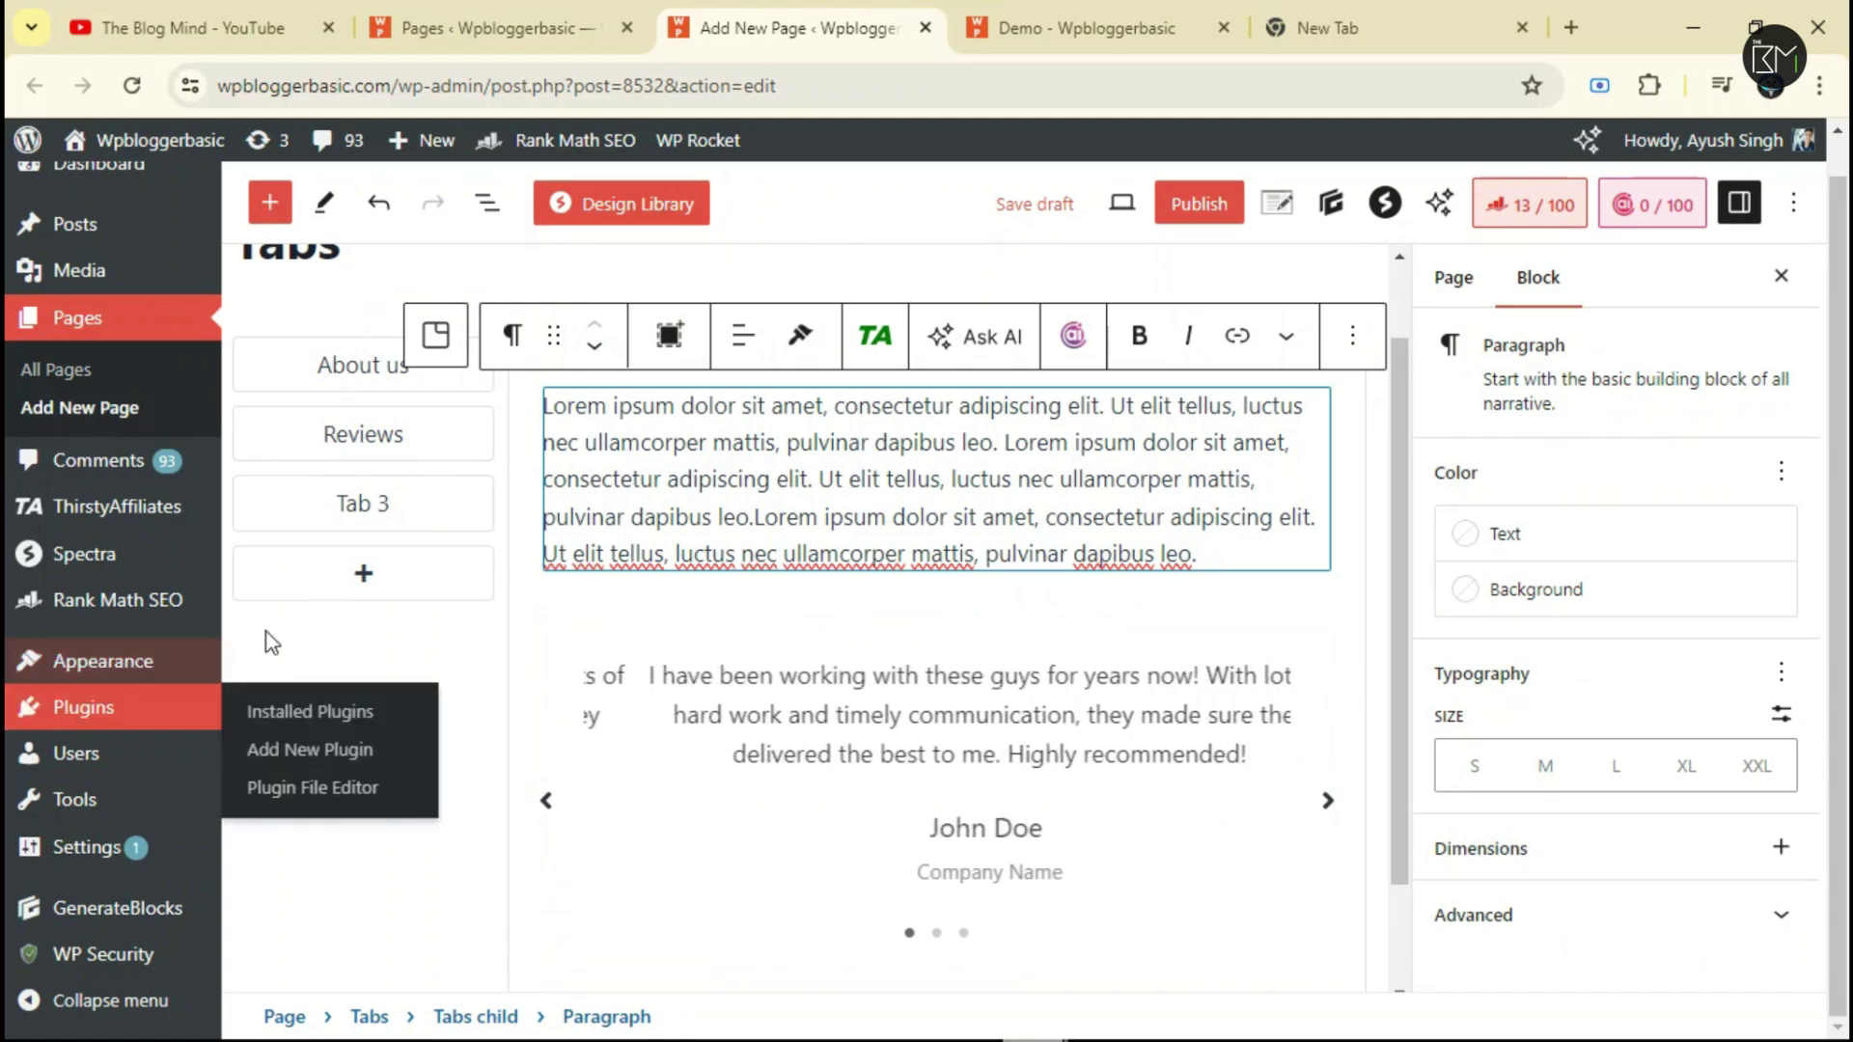
Rename Tab 3 of the Tabs block as Pricing, checking the tab names on the Demo page.
{"action": "left_click", "coordinate": [373, 503]}
{"action": "double_click", "coordinate": [382, 501]}
{"action": "triple_click", "coordinate": [382, 501]}
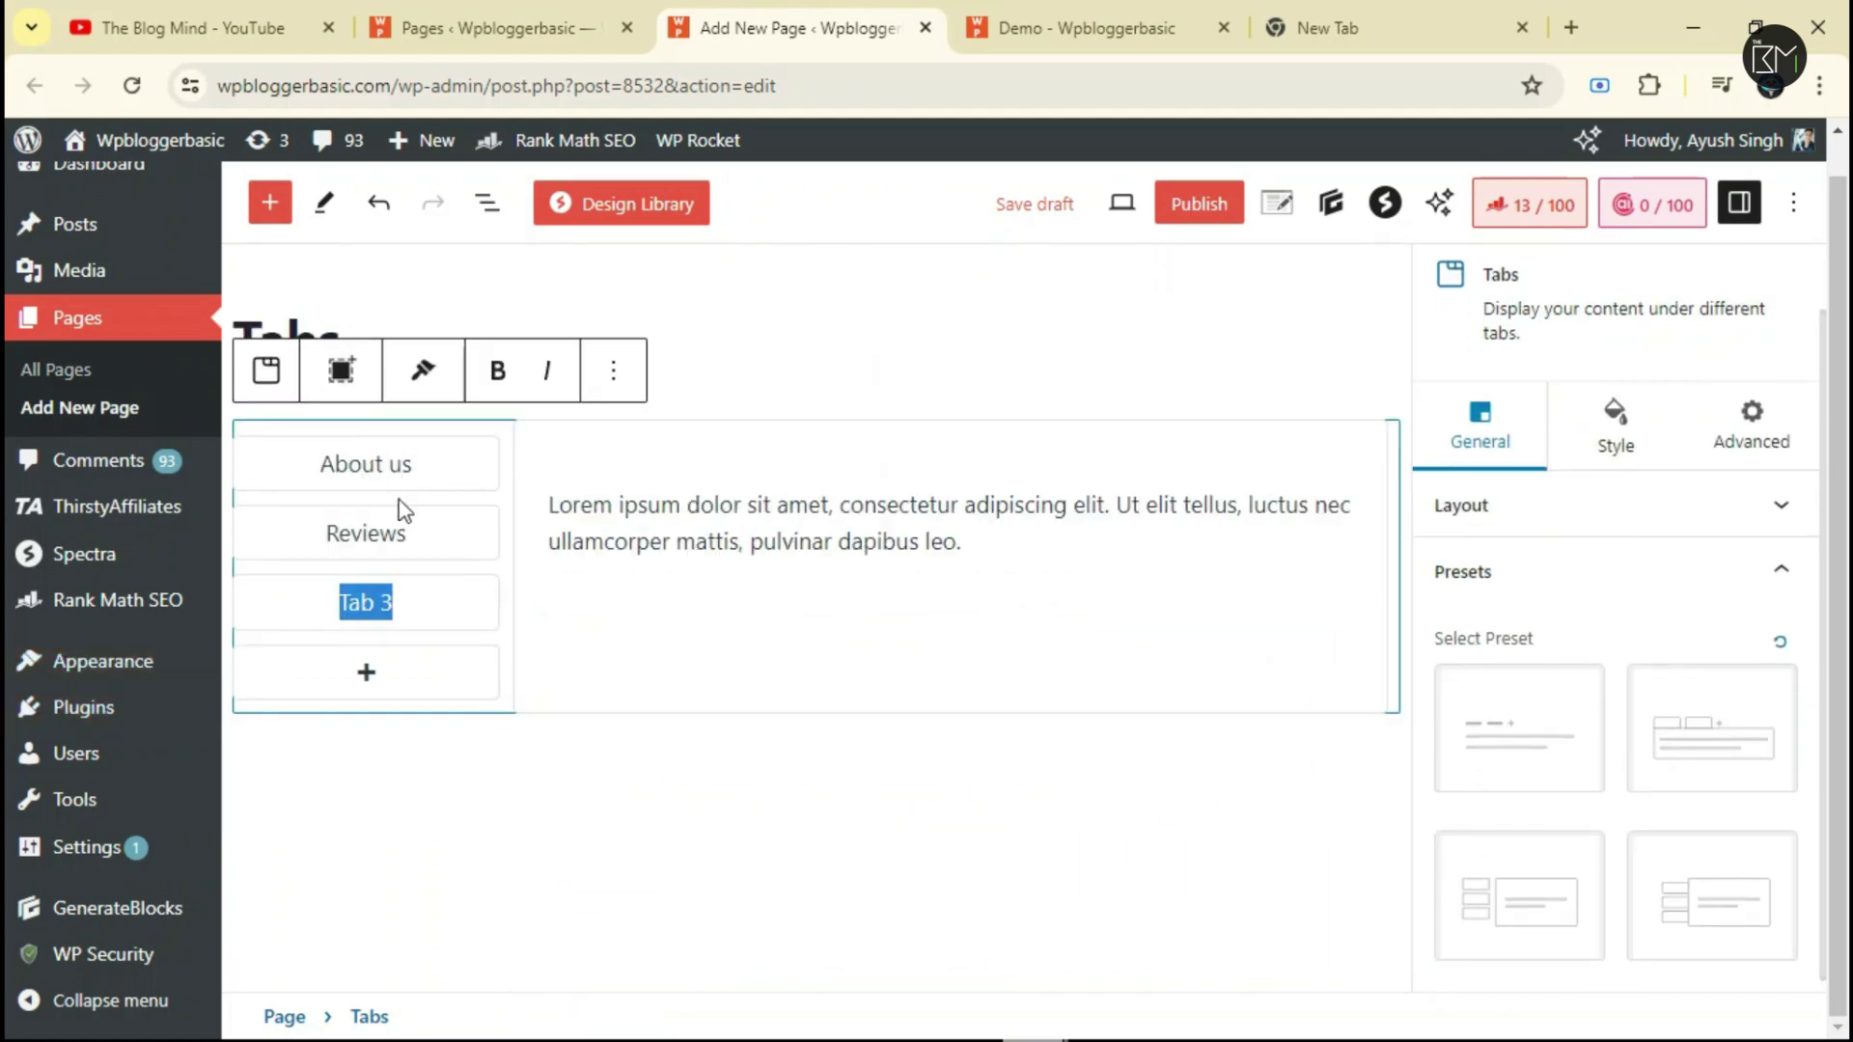
{"action": "left_click", "coordinate": [1088, 29]}
{"action": "left_click", "coordinate": [791, 29]}
{"action": "type", "text": "p"}
{"action": "key", "text": "BackSpace"}
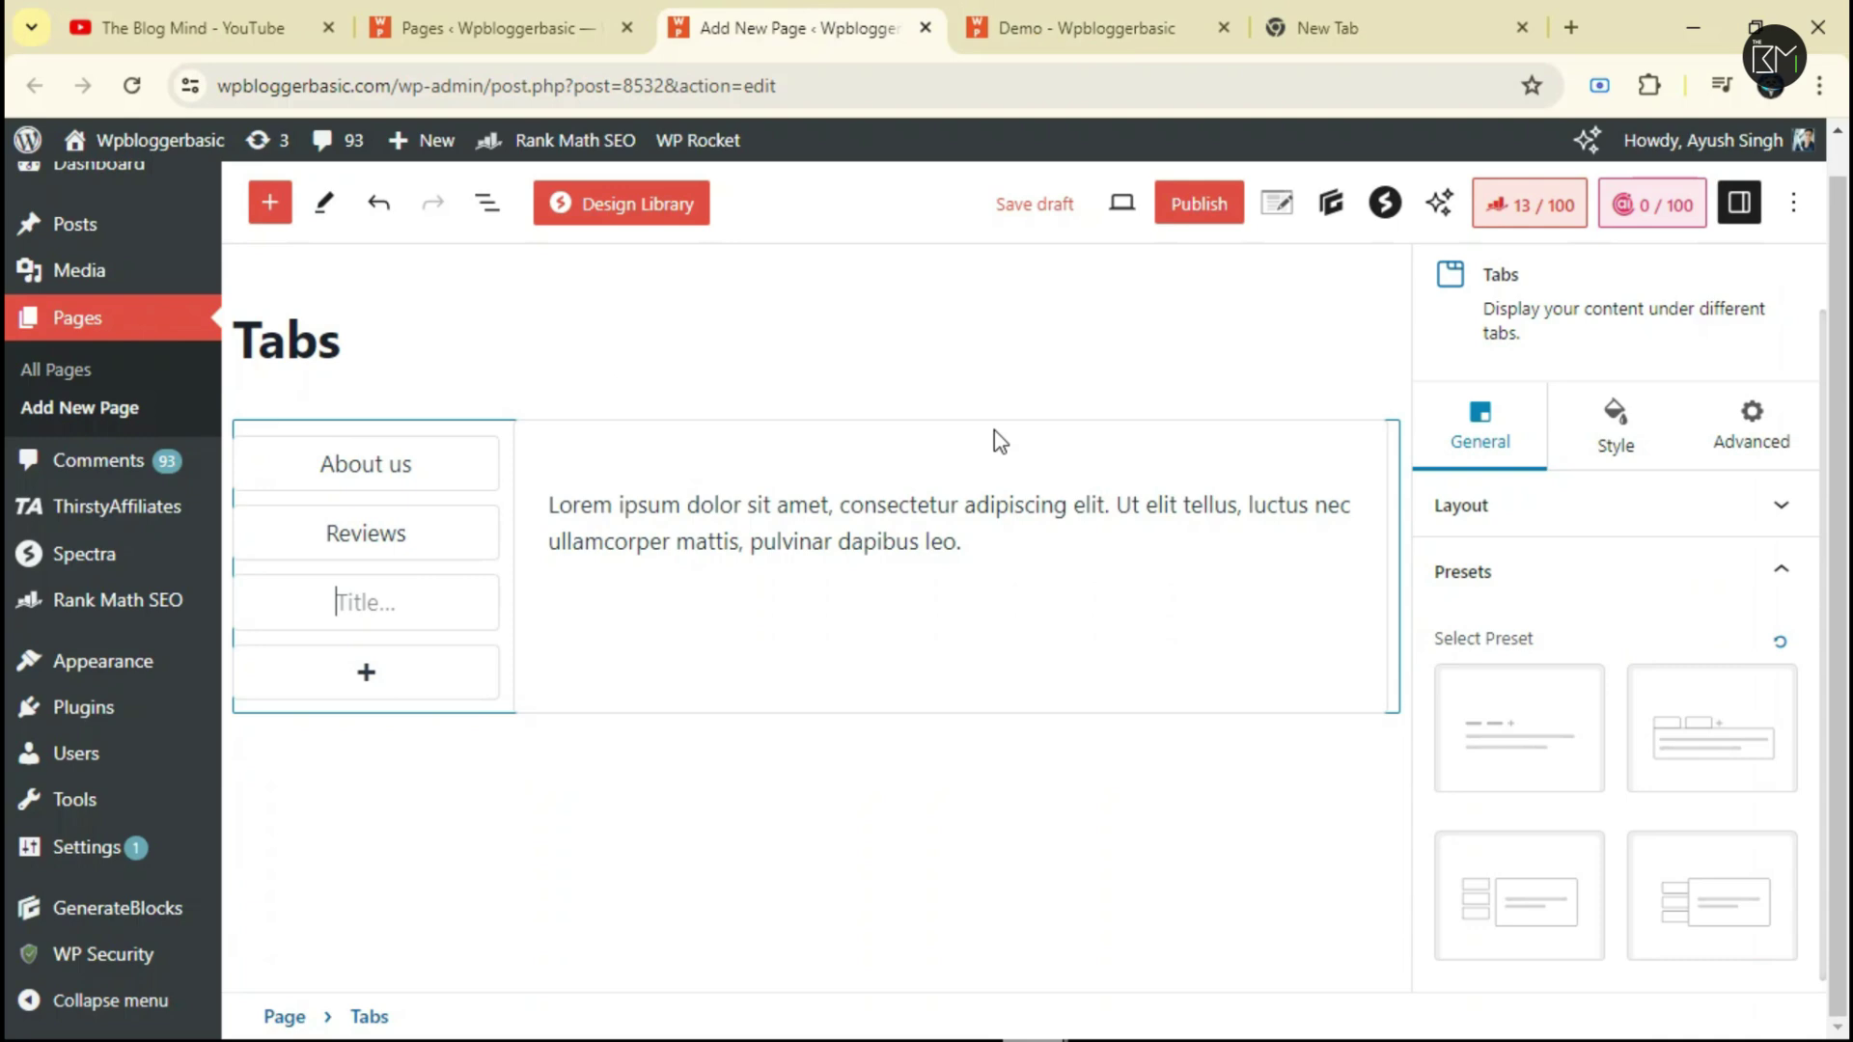
{"action": "type", "text": "Pricibngf"}
{"action": "key", "text": "BackSpace"}
{"action": "key", "text": "BackSpace"}
{"action": "key", "text": "BackSpace"}
{"action": "key", "text": "BackSpace"}
{"action": "key", "text": "BackSpace"}
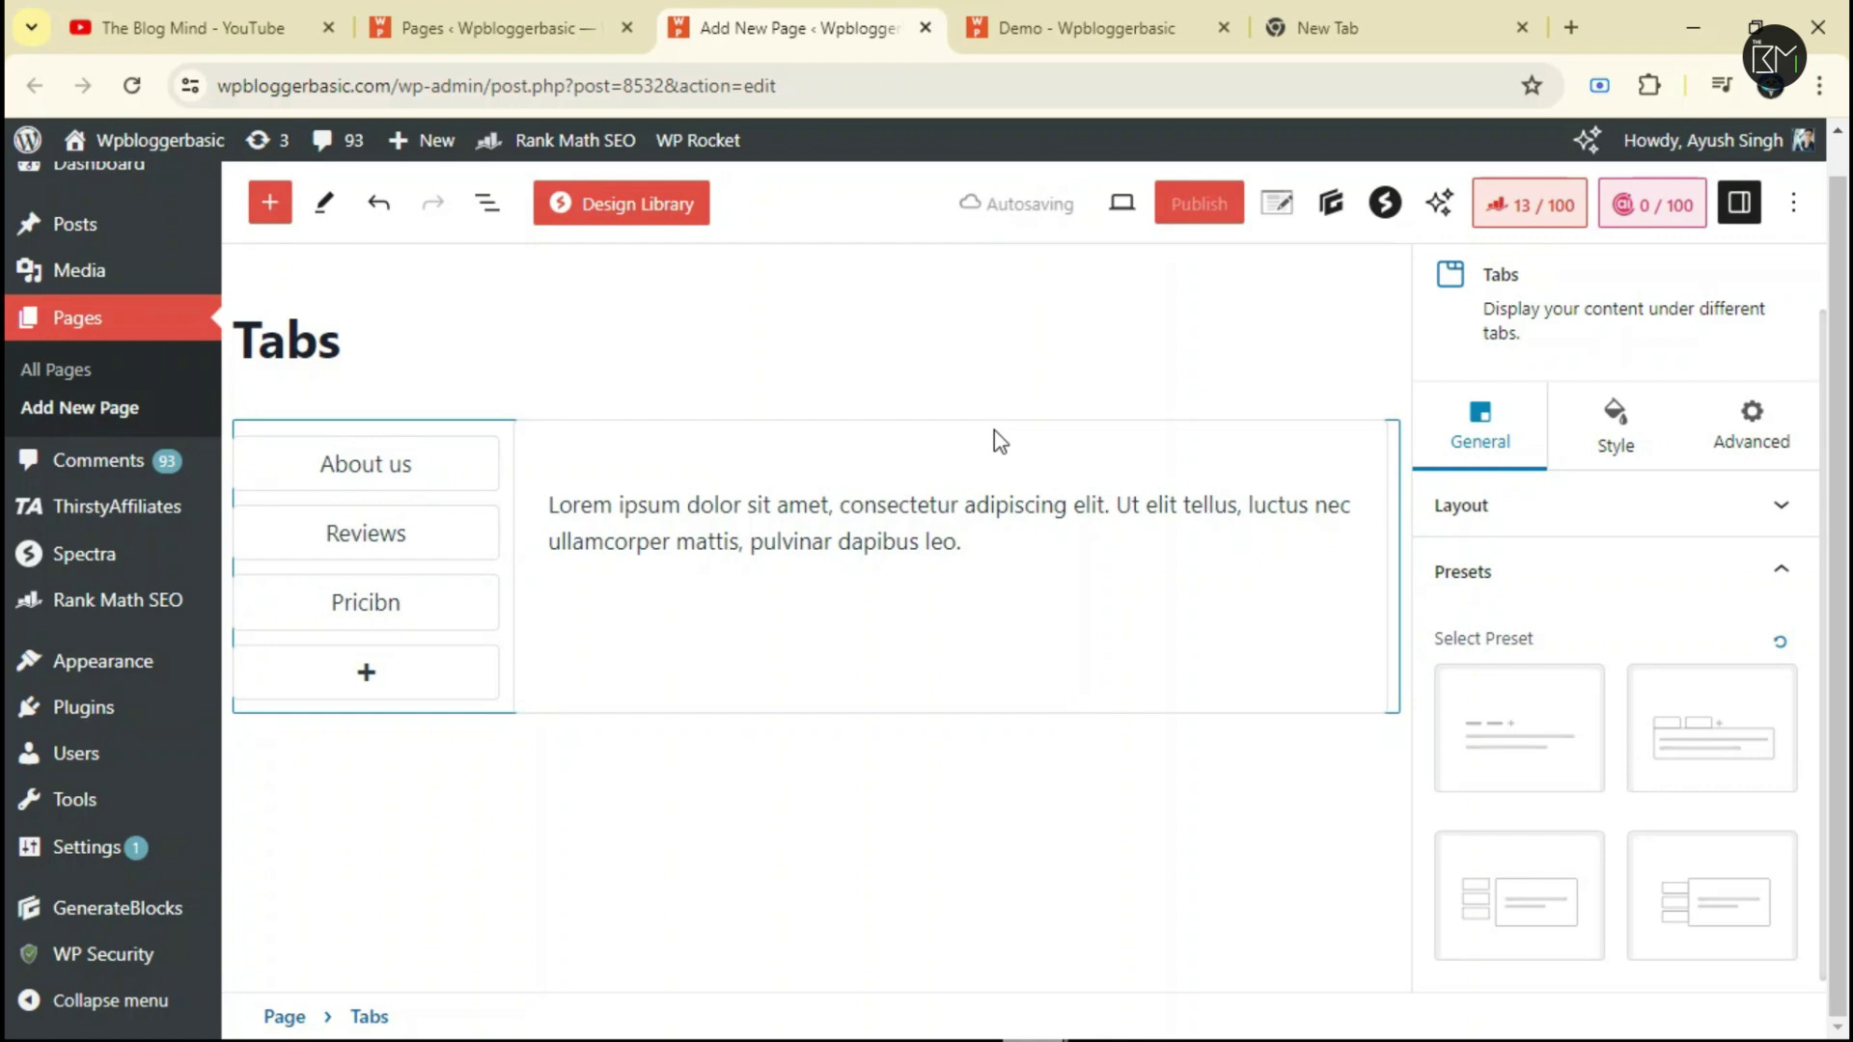
{"action": "type", "text": "ing"}
Extend the Pricing tab's paragraph with two more copies of the Lorem ipsum text and start an empty paragraph below it.
{"action": "left_click", "coordinate": [1005, 546]}
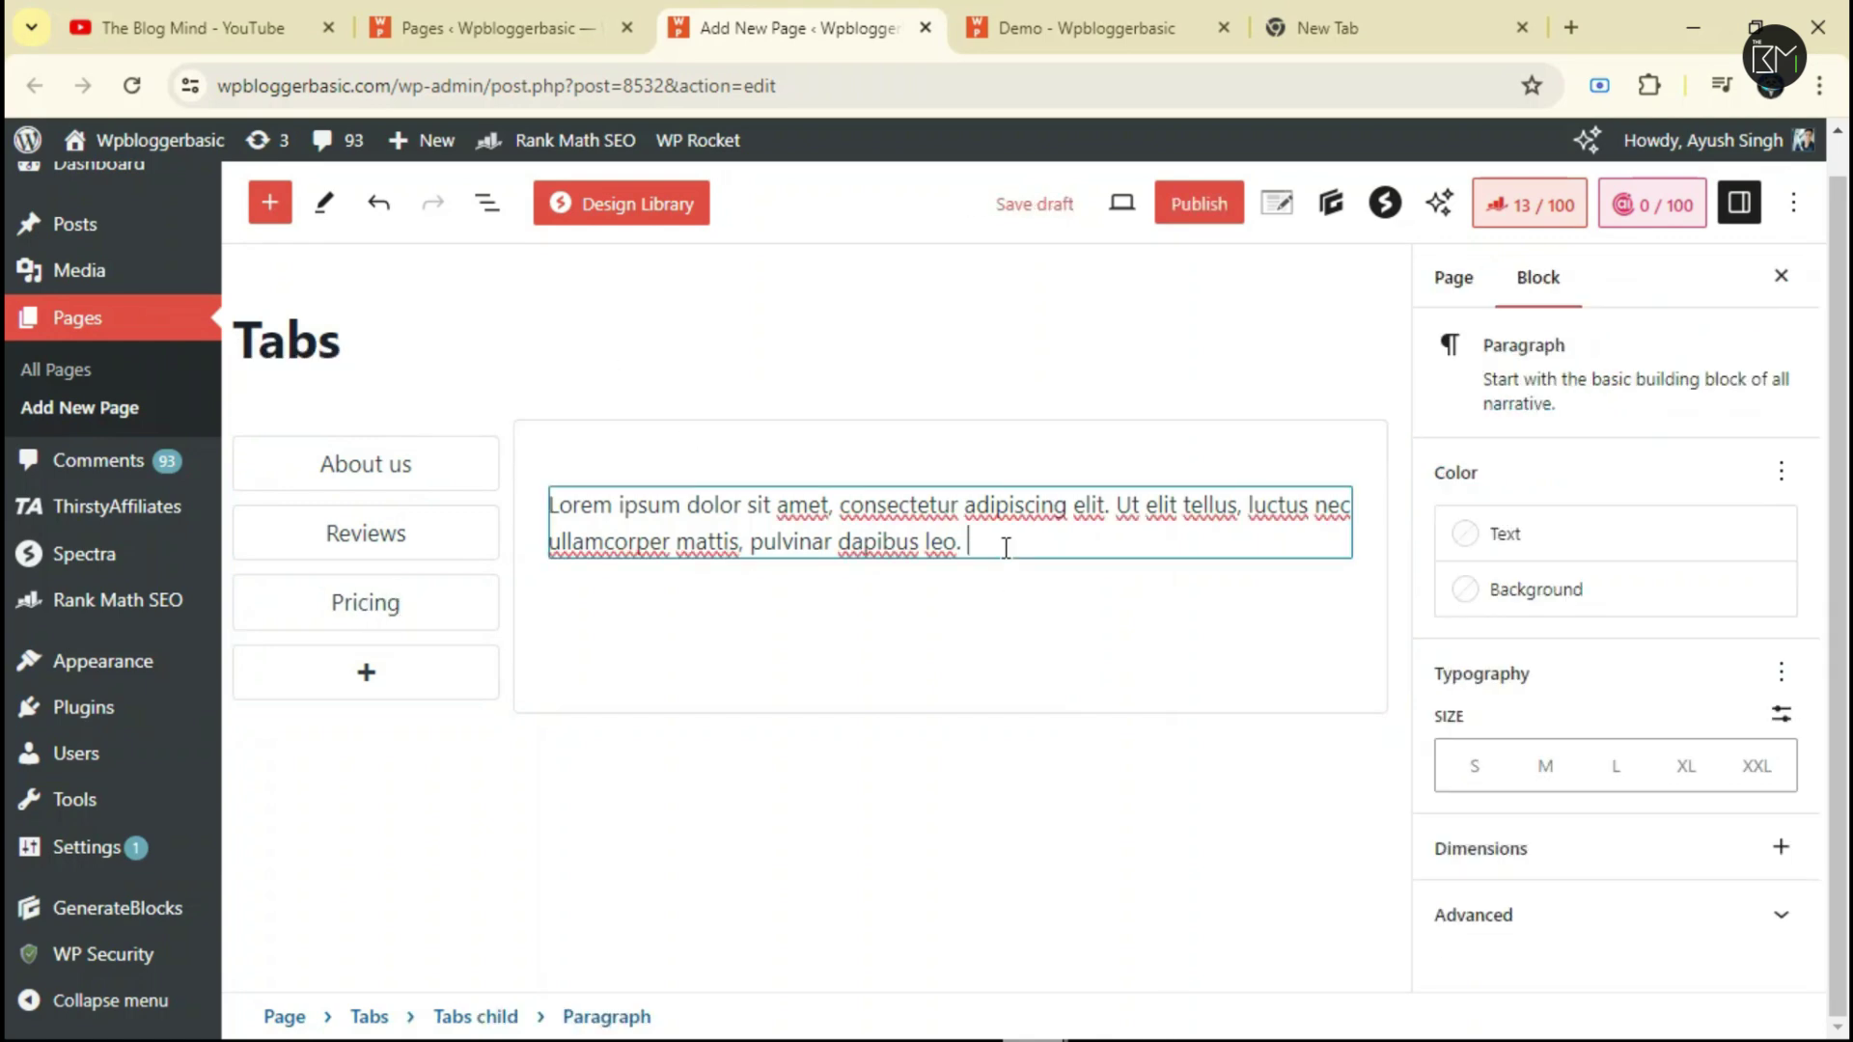
{"action": "type", "text": "Lorem ipsum dolor sit amet, consectetur adipiscing elit. Ut elit tellus, luctus nec ullamcorper mattis, pulvinar dapibus leo."}
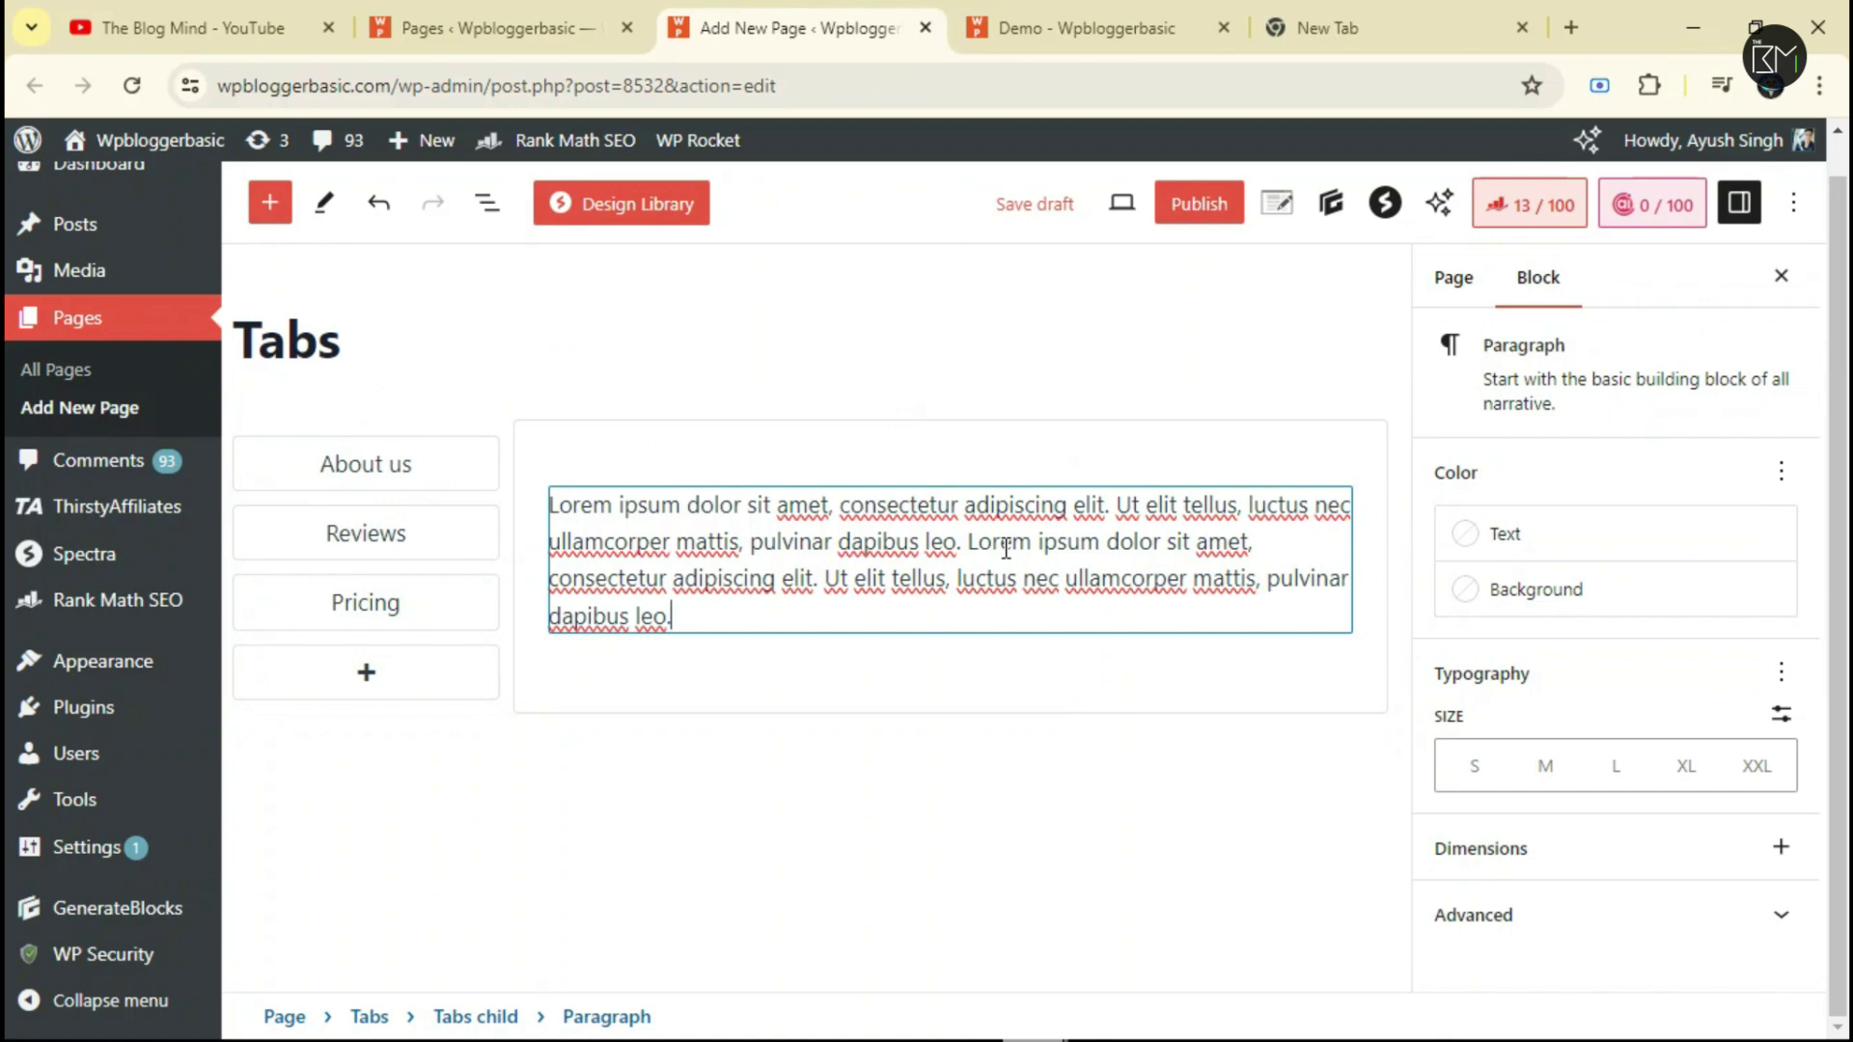
{"action": "type", "text": "Lorem ipsum dolor sit amet, consectetur adipiscing elit. Ut elit tellus, luctus nec ullamcorper mattis, pulvinar dapibus leo."}
{"action": "key", "text": "Return"}
Insert a Price List block below the Lorem ipsum paragraph in the Pricing tab.
{"action": "type", "text": "/pricin"}
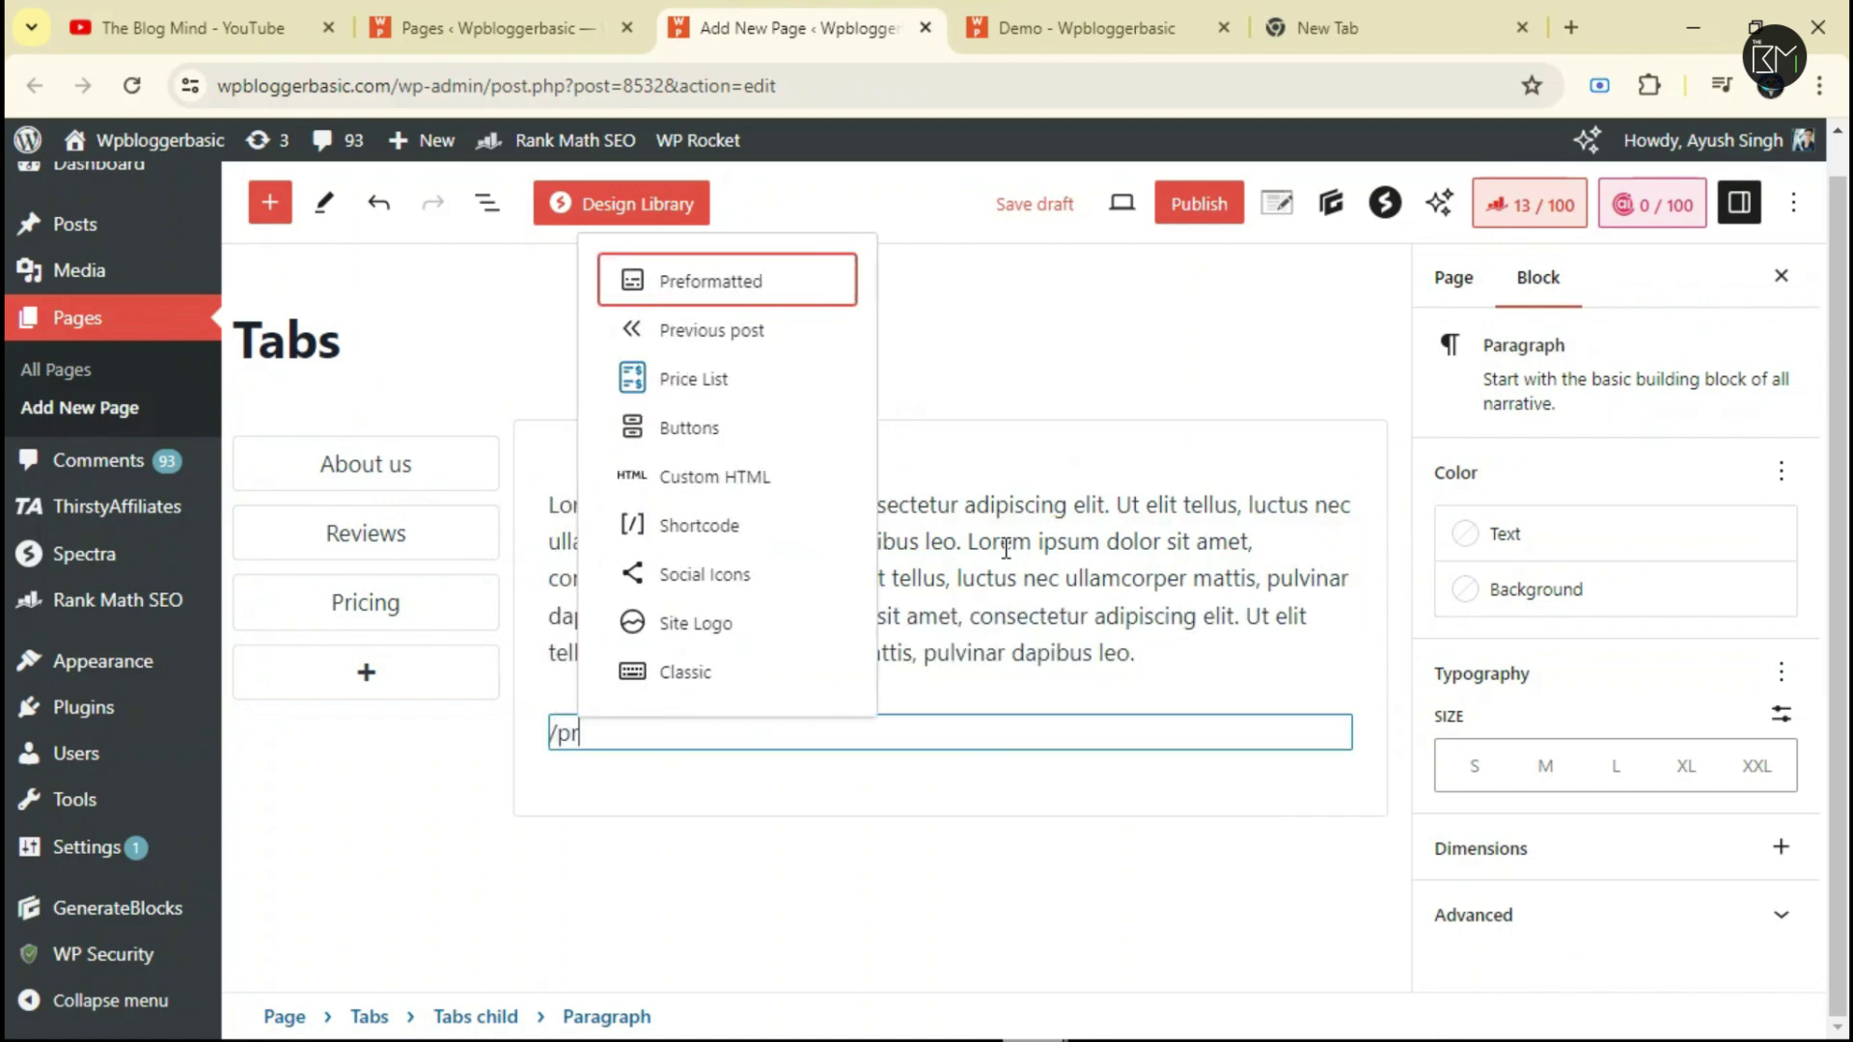
{"action": "key", "text": "BackSpace"}
{"action": "key", "text": "BackSpace"}
{"action": "key", "text": "BackSpace"}
{"action": "type", "text": "rice"}
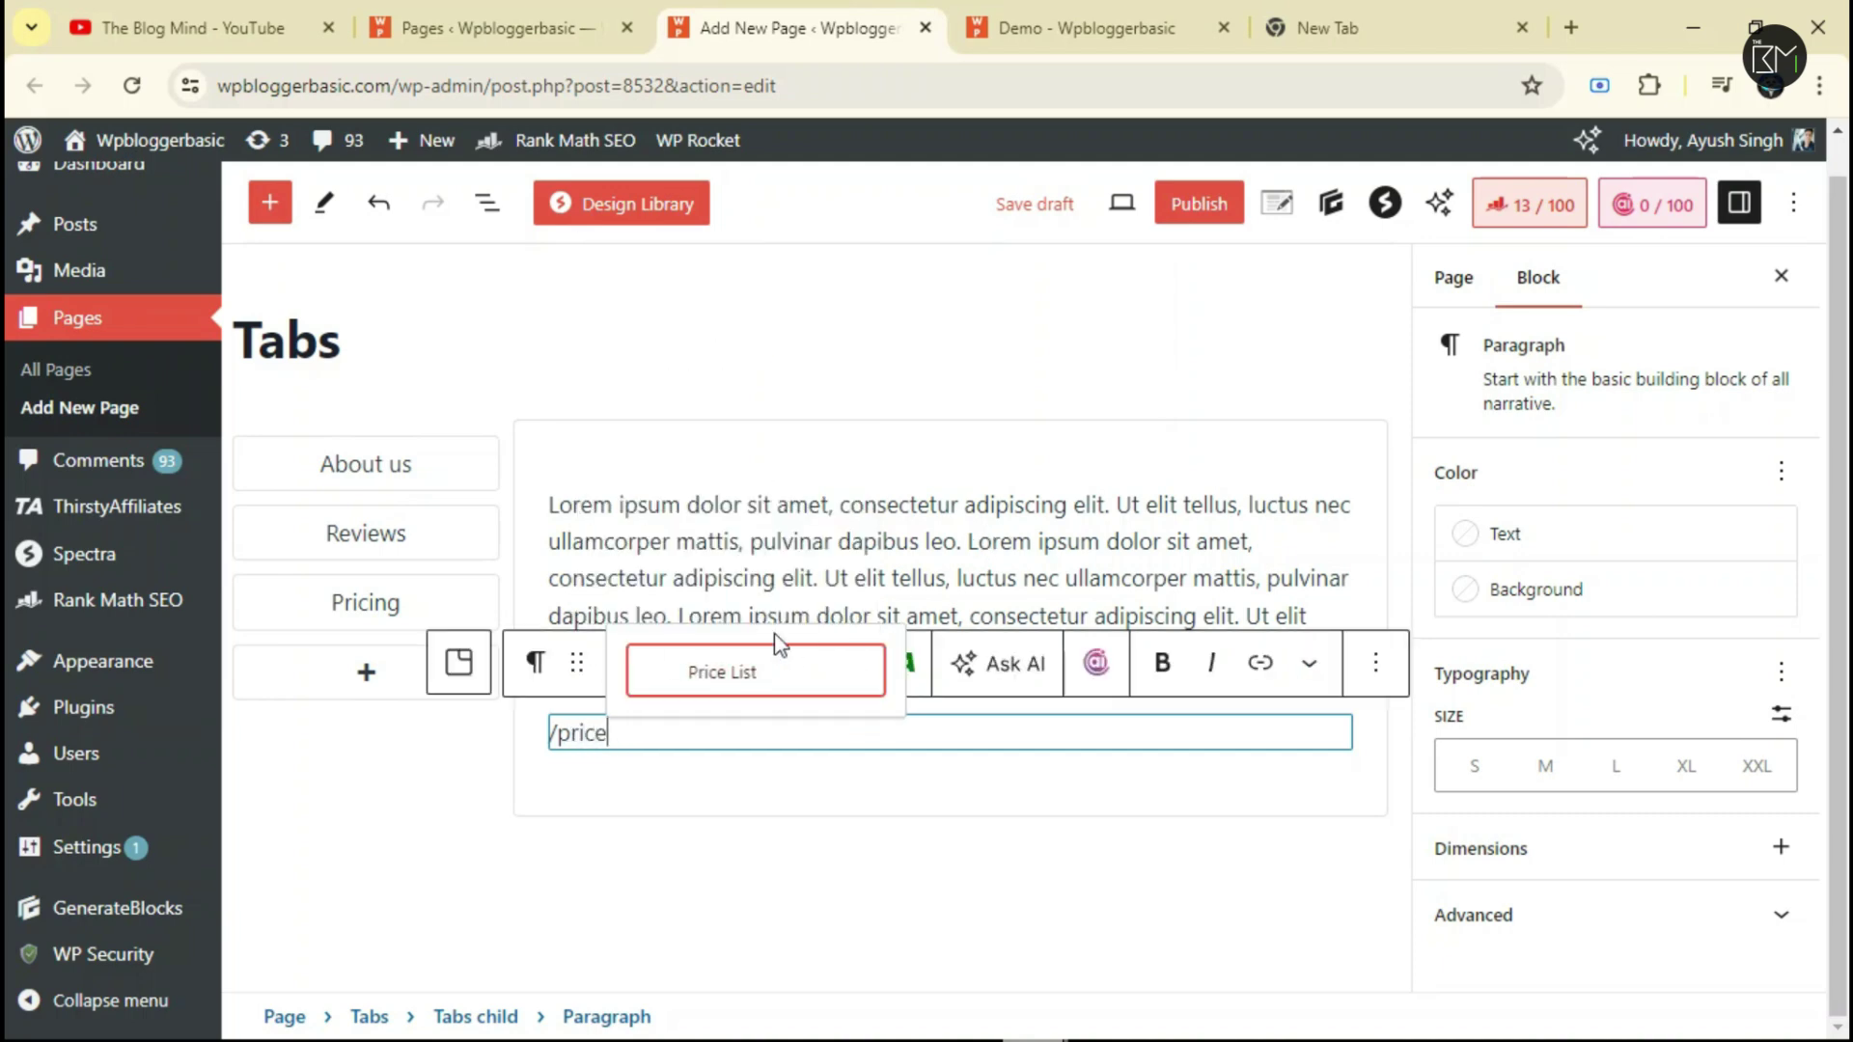
{"action": "left_click", "coordinate": [690, 669]}
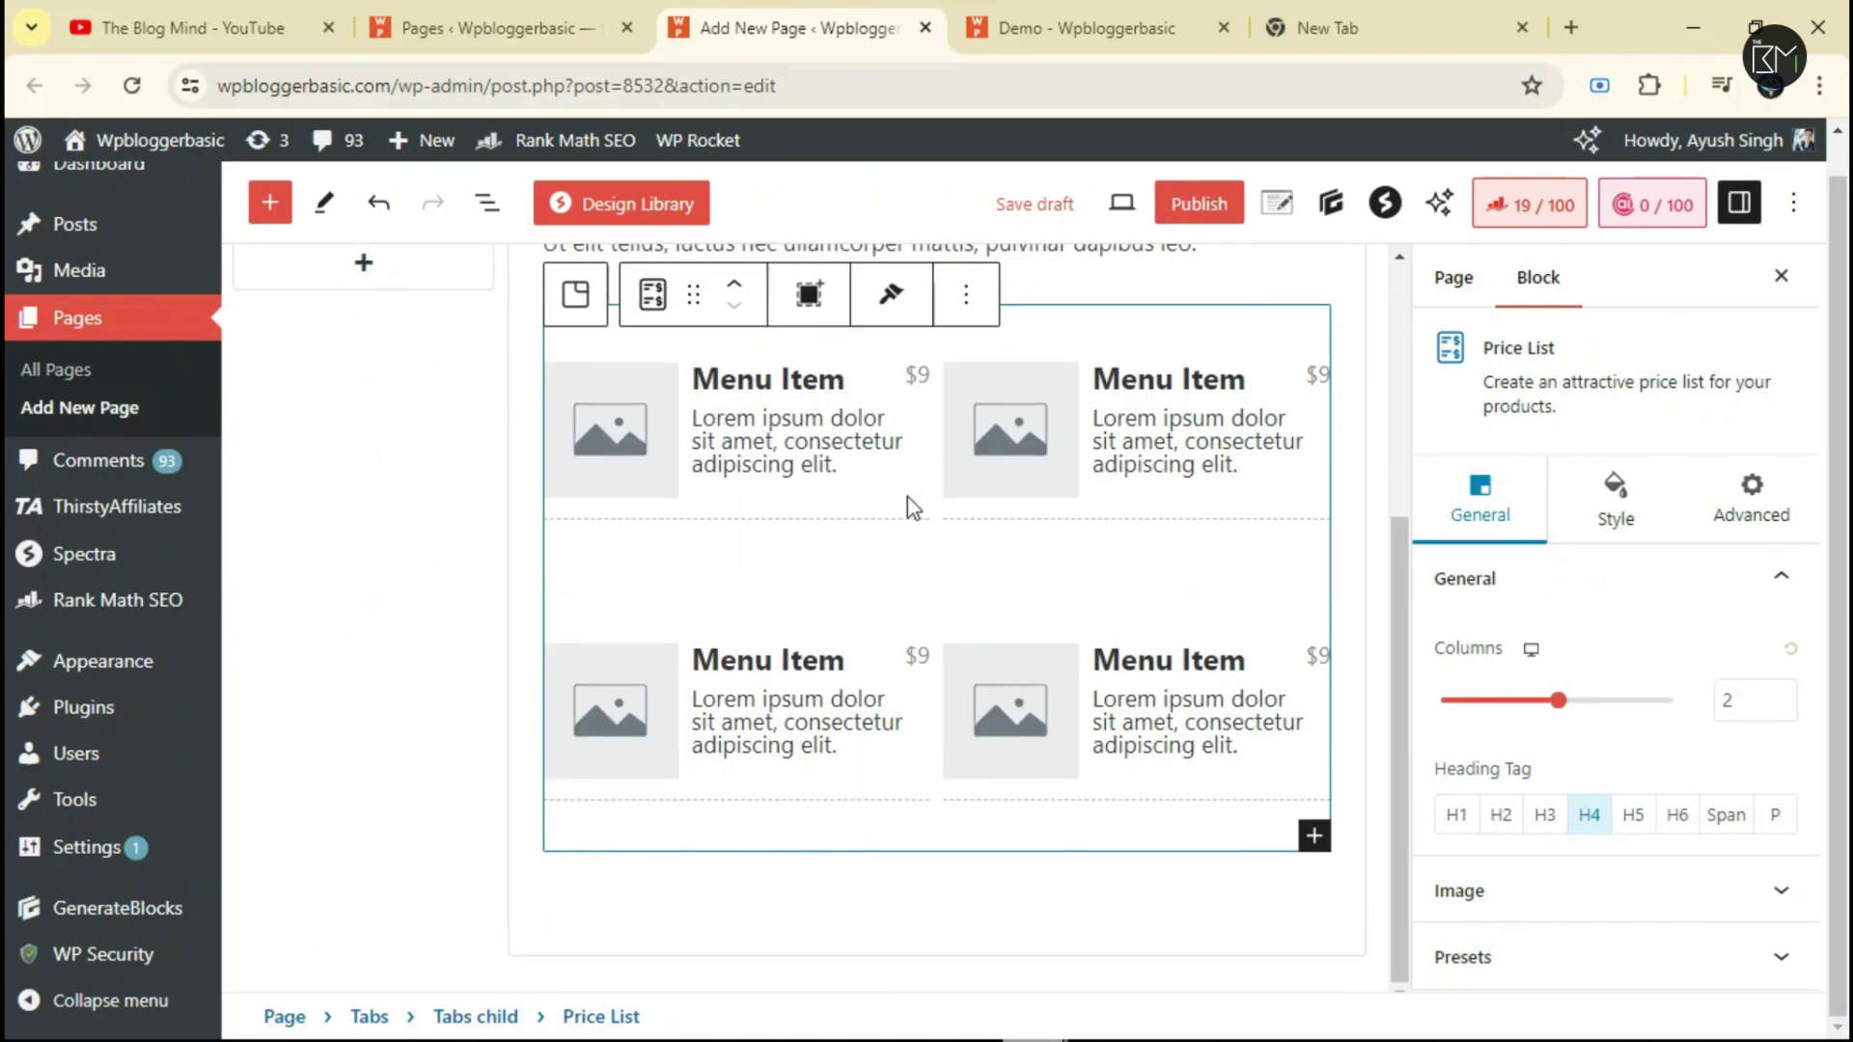
Set the upper two price list items' images to The Expert Freedom Masterclass and The Profitable Marketing Masterclass from the media library.
{"action": "left_click", "coordinate": [591, 447]}
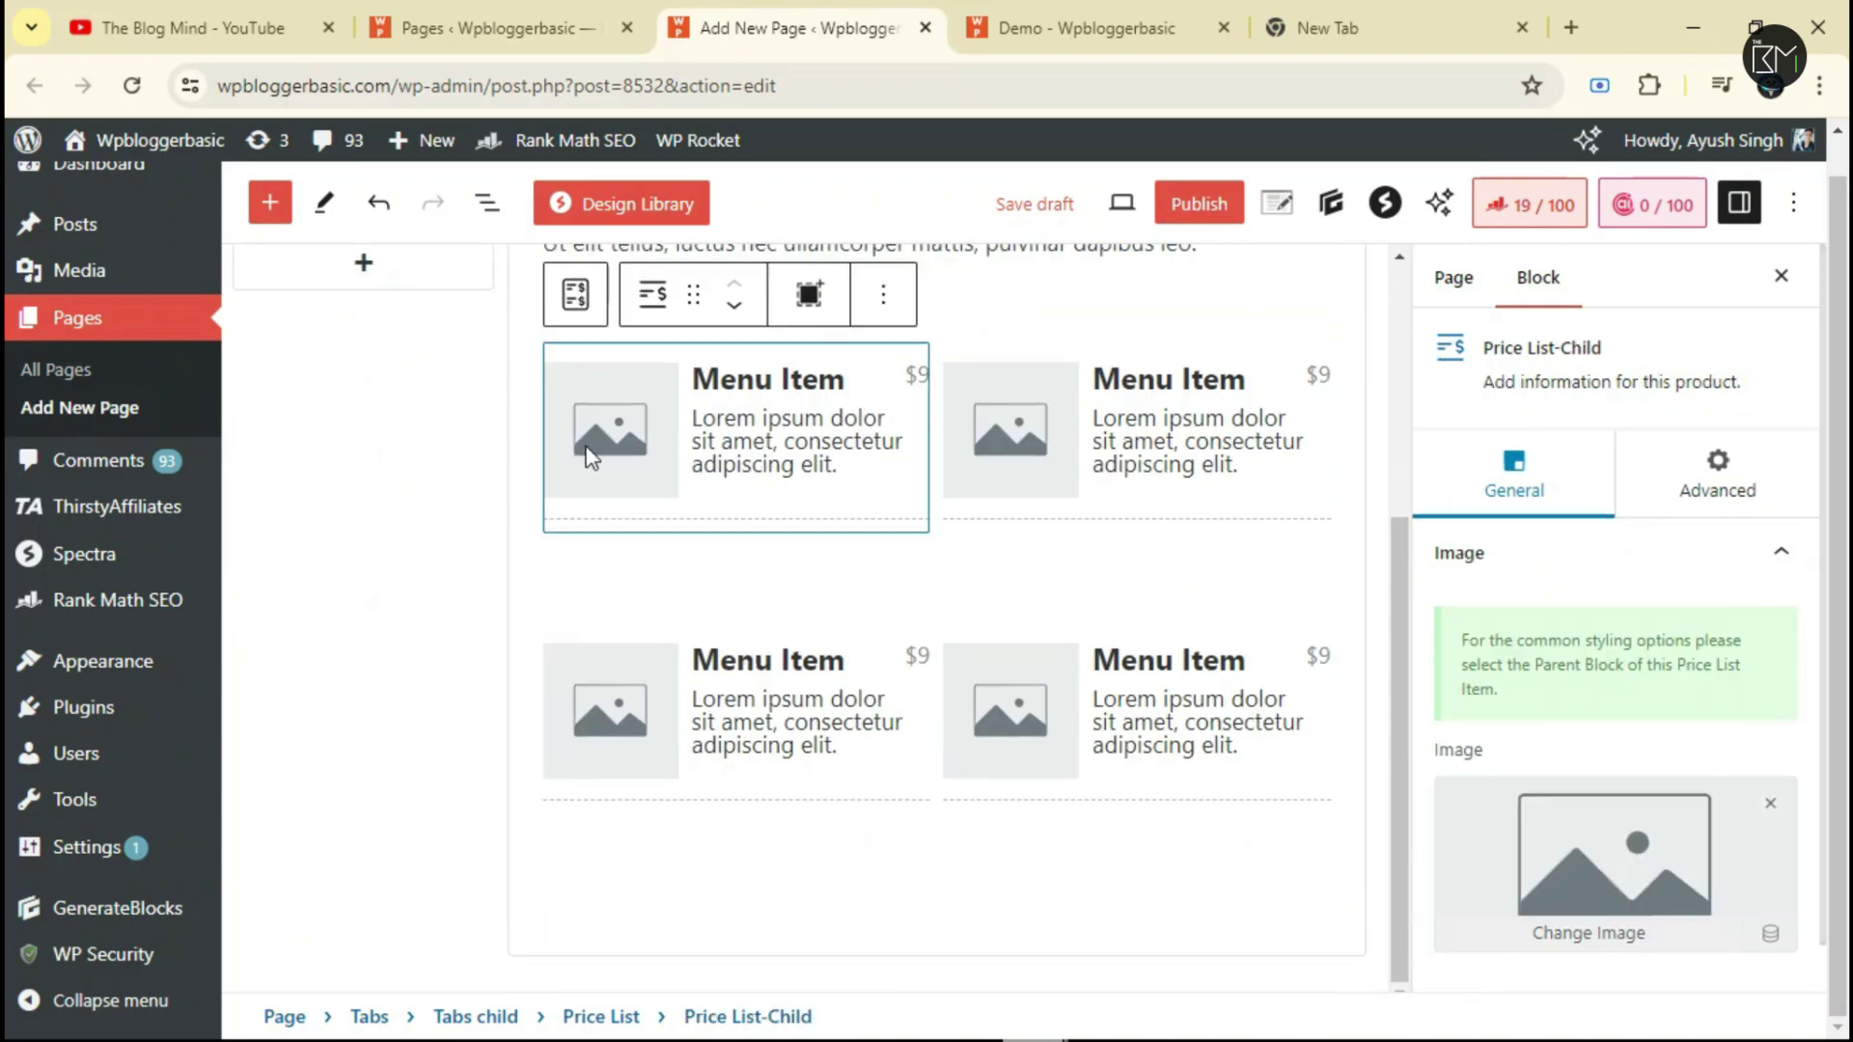
{"action": "left_click", "coordinate": [1579, 945]}
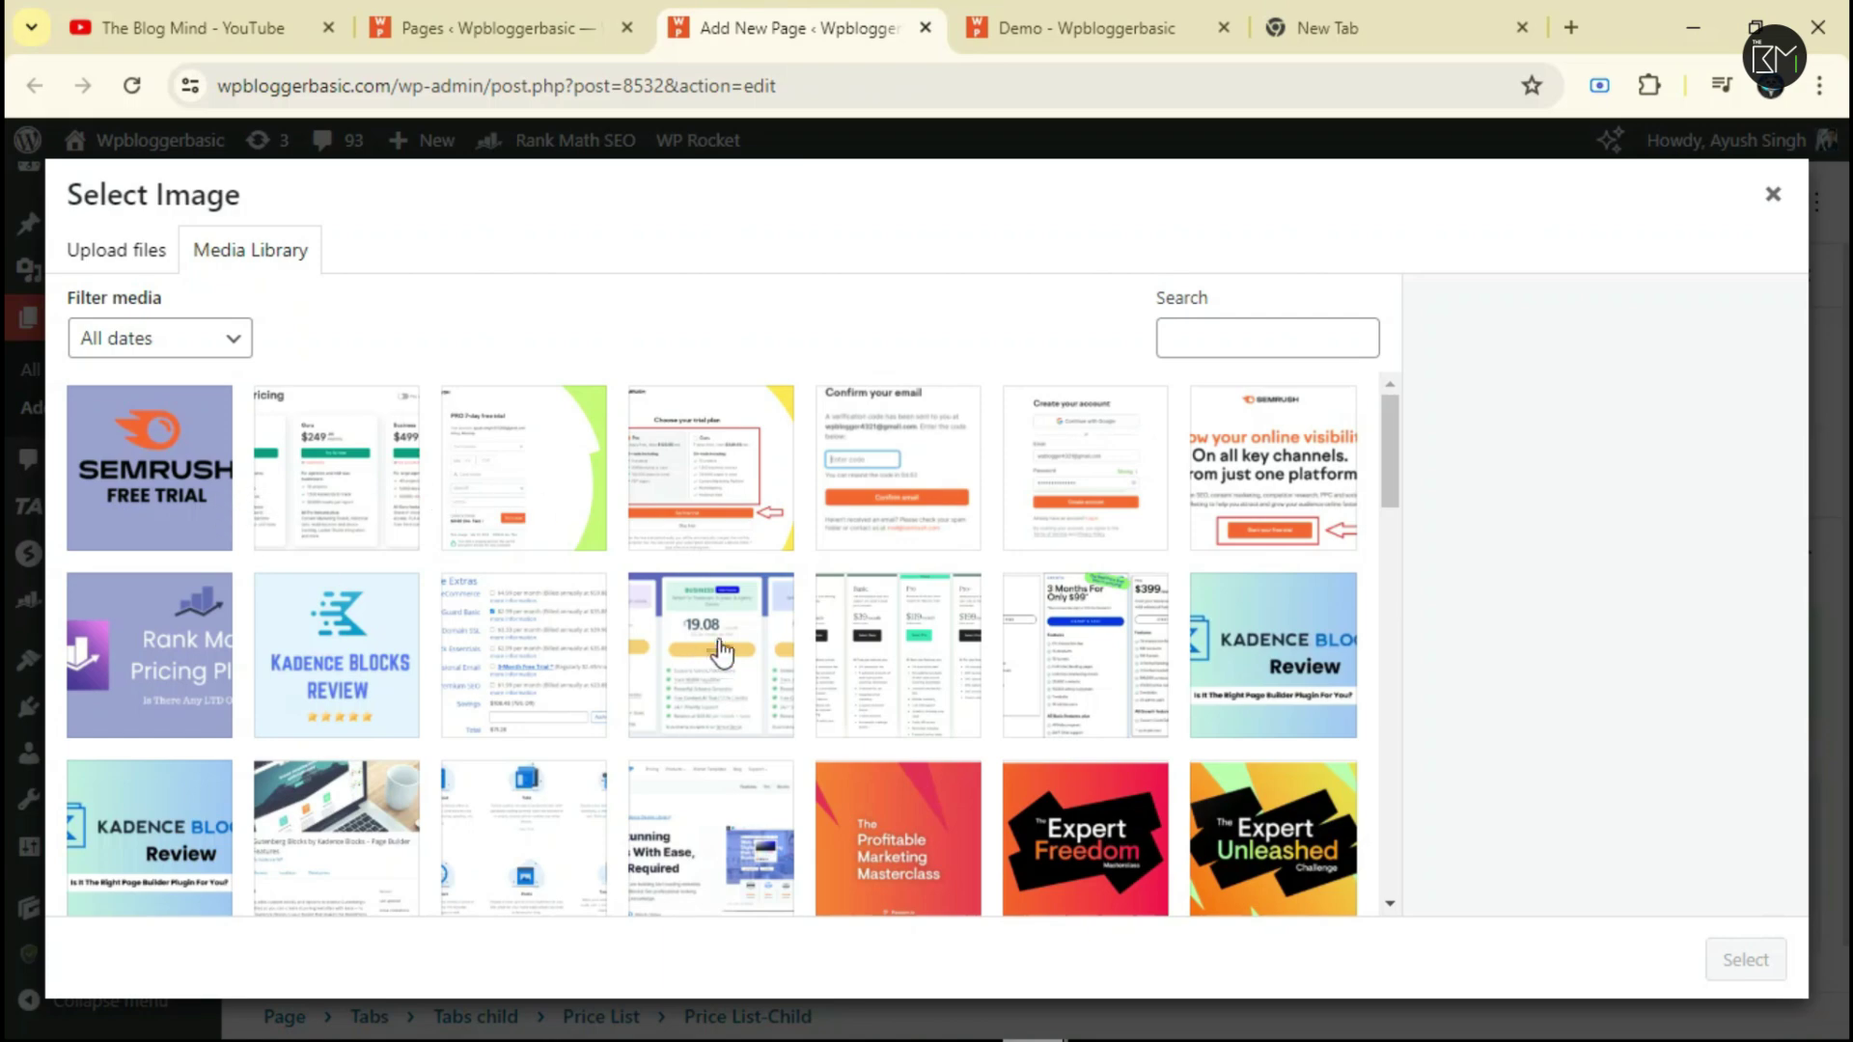
{"action": "left_click", "coordinate": [1077, 831]}
{"action": "left_click", "coordinate": [1745, 960]}
{"action": "left_click", "coordinate": [1682, 878]}
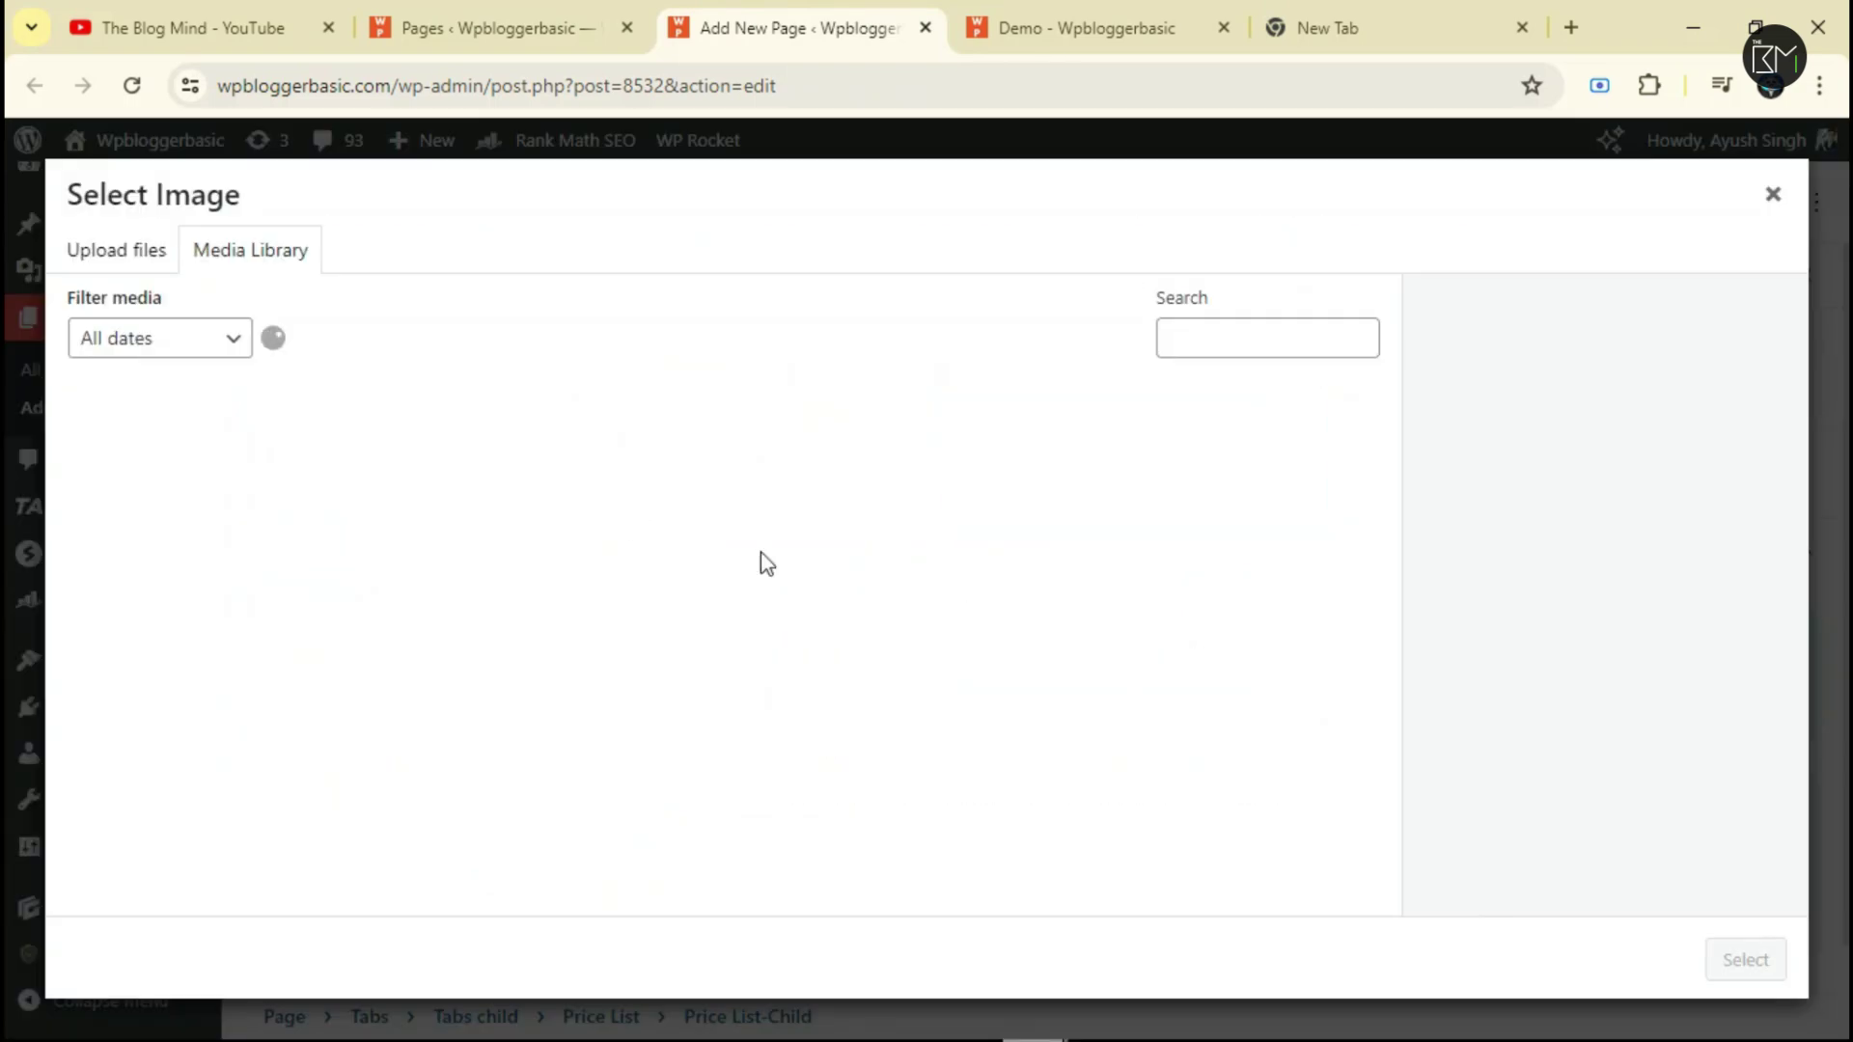
{"action": "left_click", "coordinate": [901, 831]}
{"action": "left_click", "coordinate": [1743, 959]}
Set the lower two price list items' images to The Expert Unleashed Challenge and The $1 Million Script from the media library.
{"action": "left_click", "coordinate": [1591, 858]}
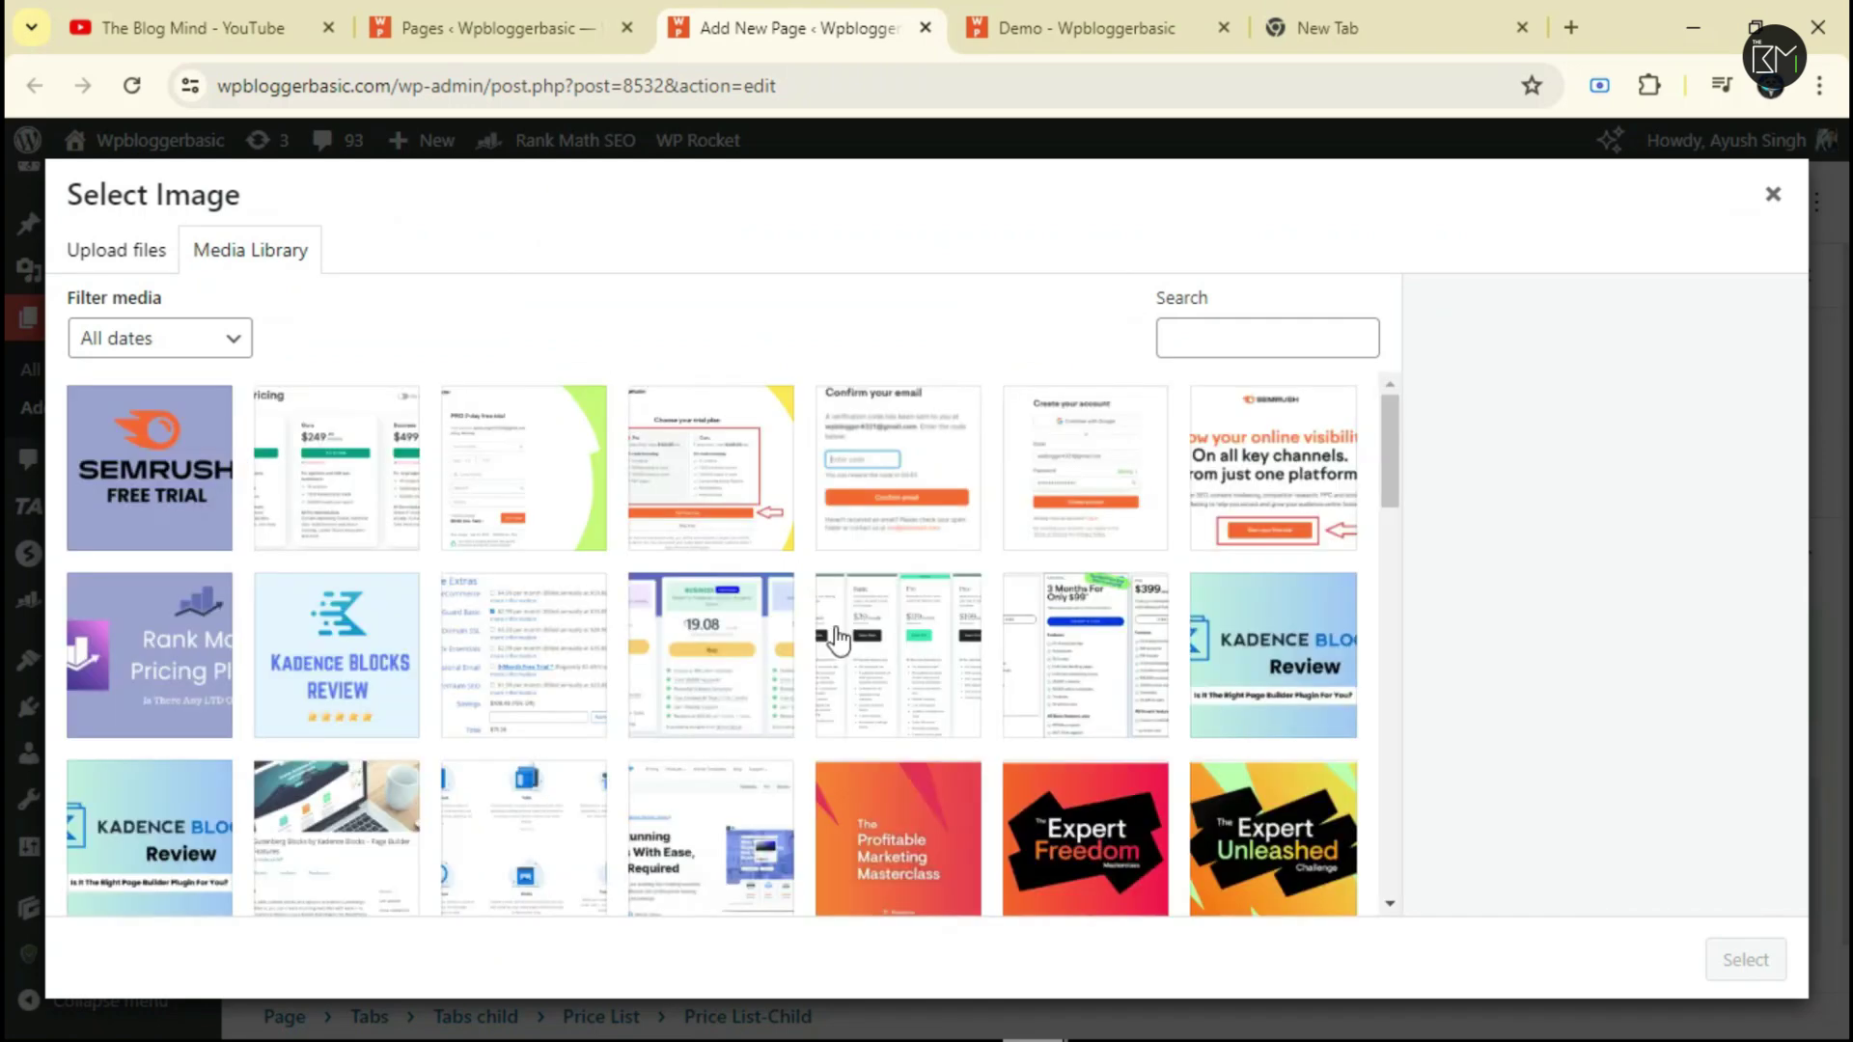
{"action": "left_click", "coordinate": [1211, 866]}
{"action": "left_click", "coordinate": [1765, 965]}
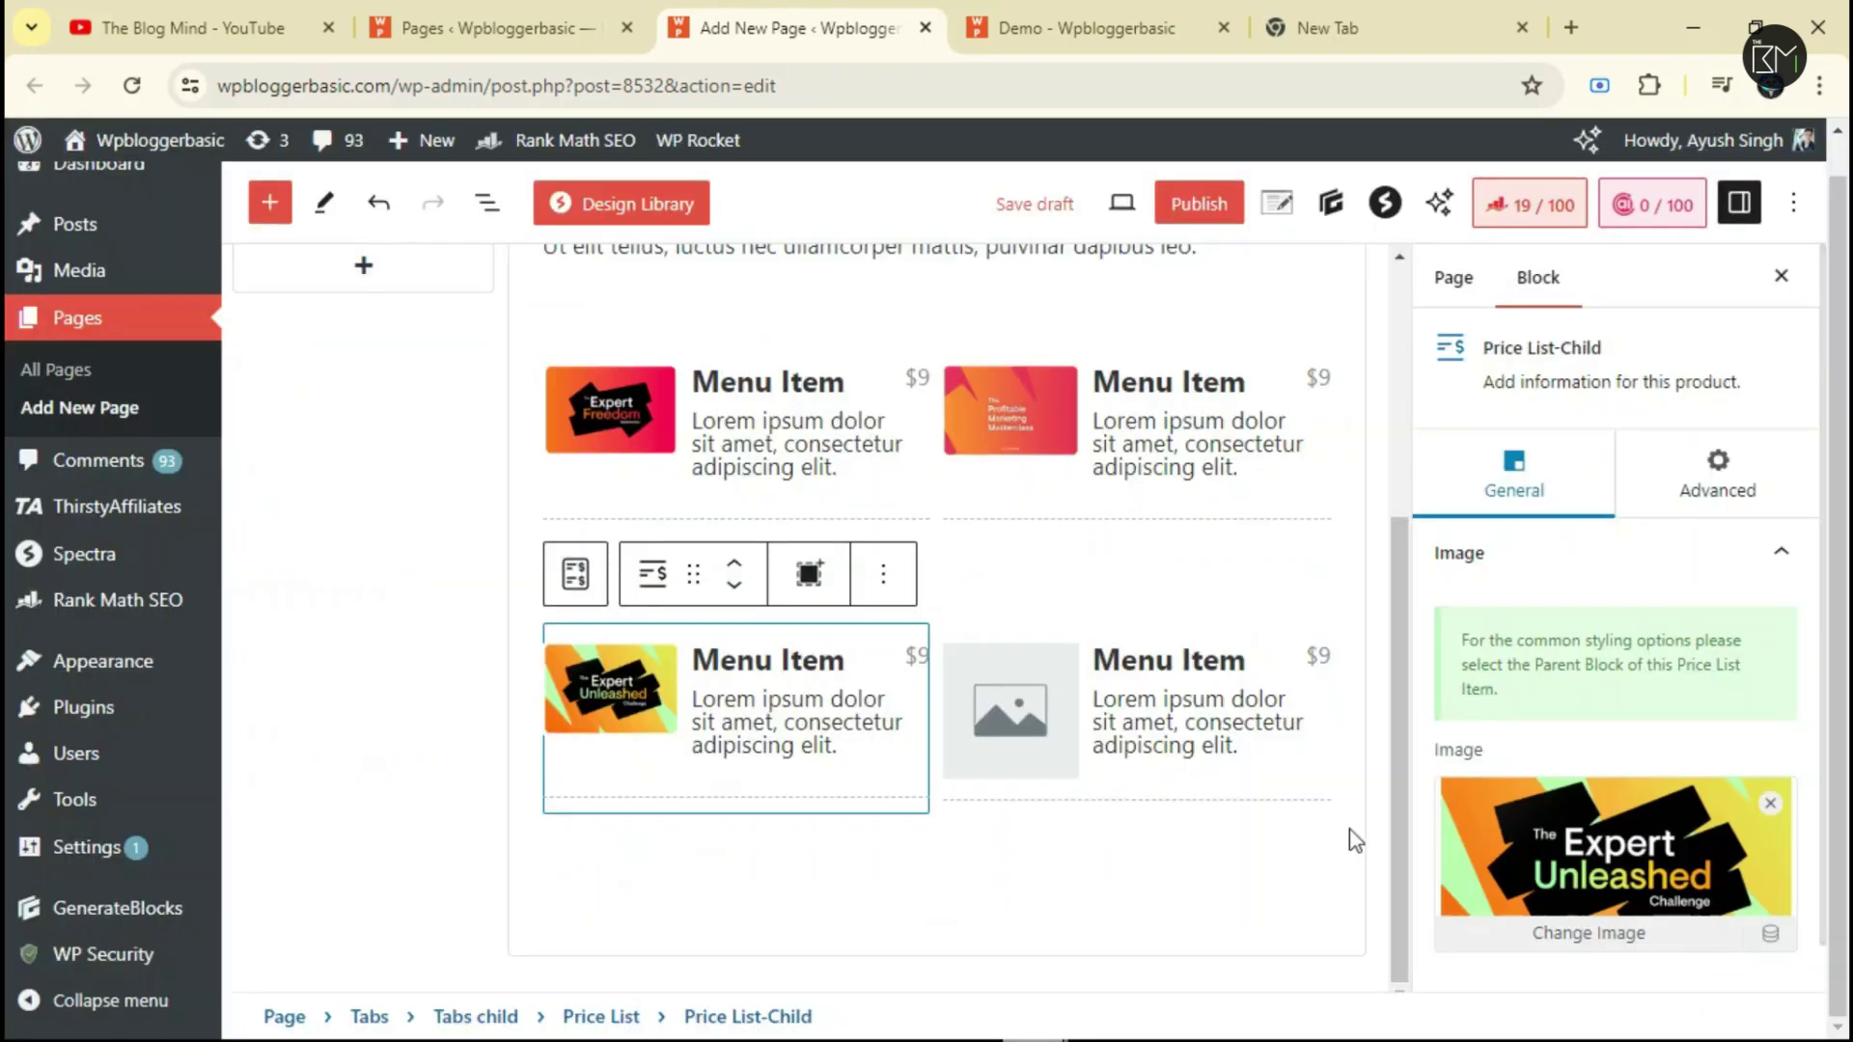
{"action": "left_click", "coordinate": [1003, 741]}
{"action": "left_click", "coordinate": [1593, 921]}
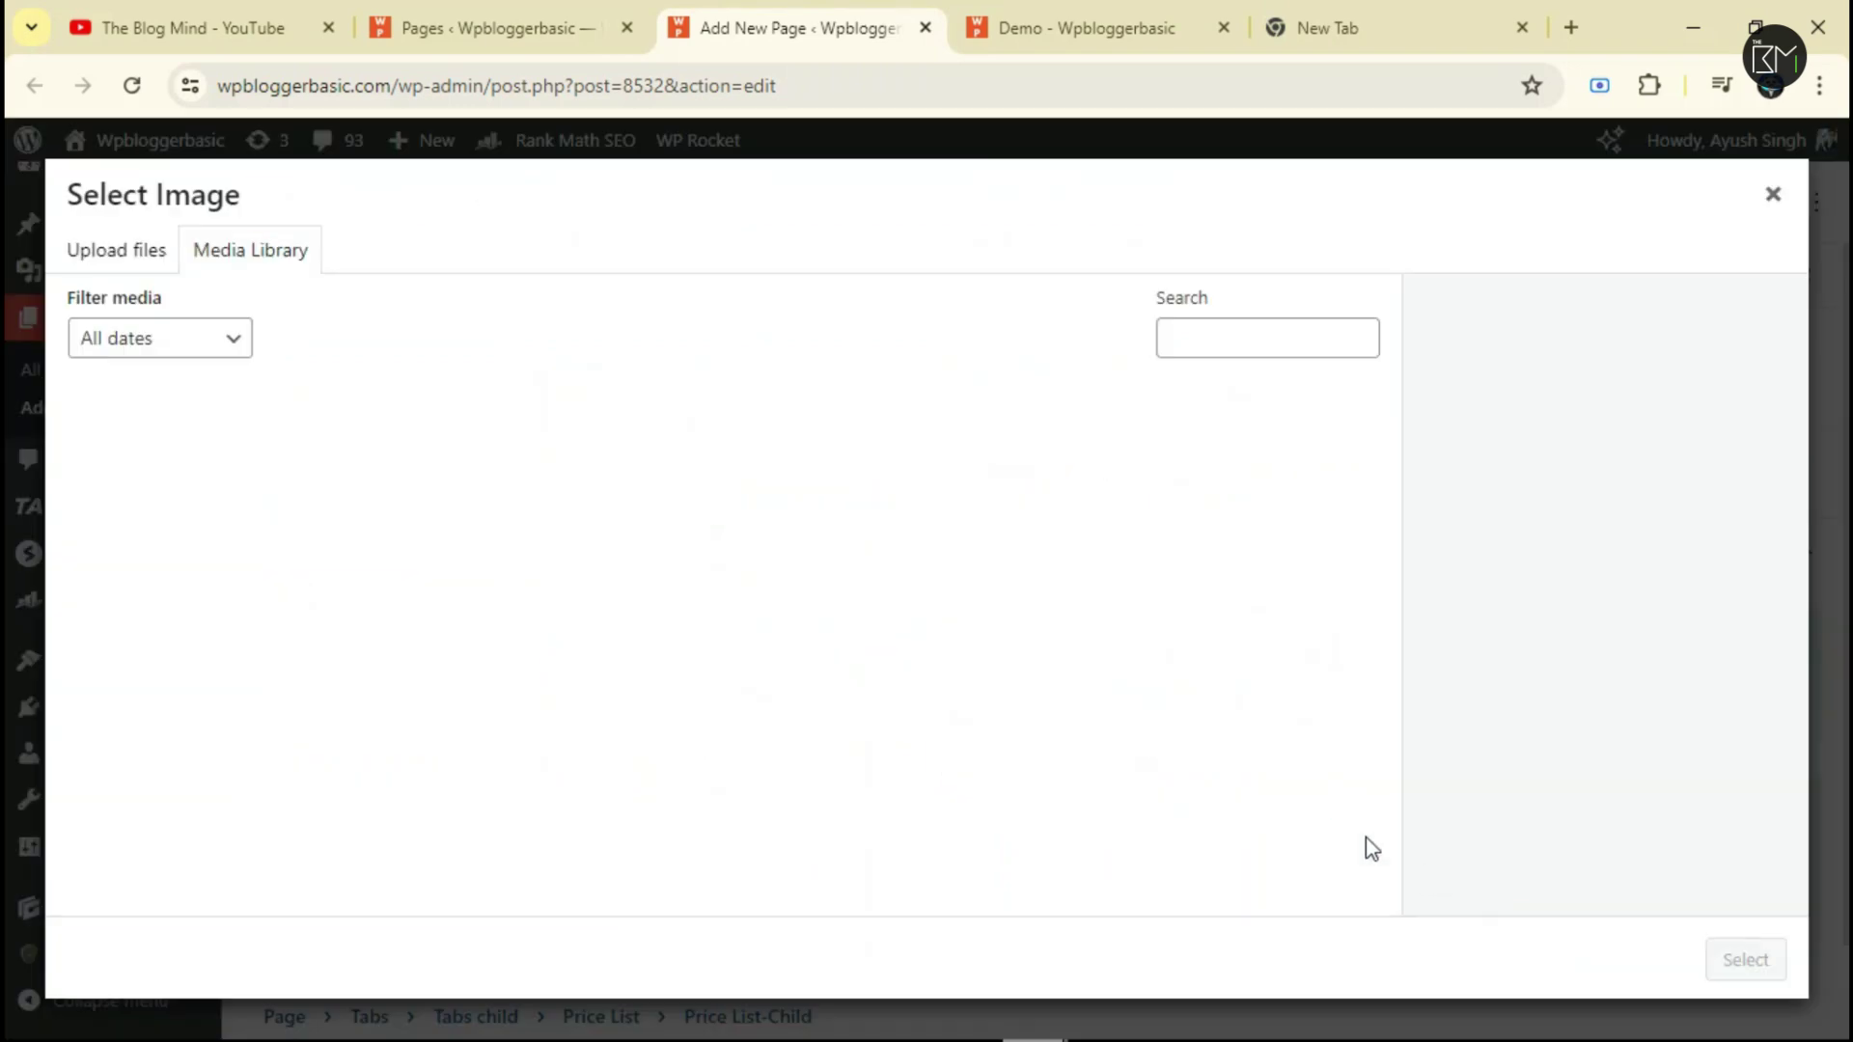
{"action": "scroll", "coordinate": [921, 579], "scroll_direction": "down", "scroll_amount": 4}
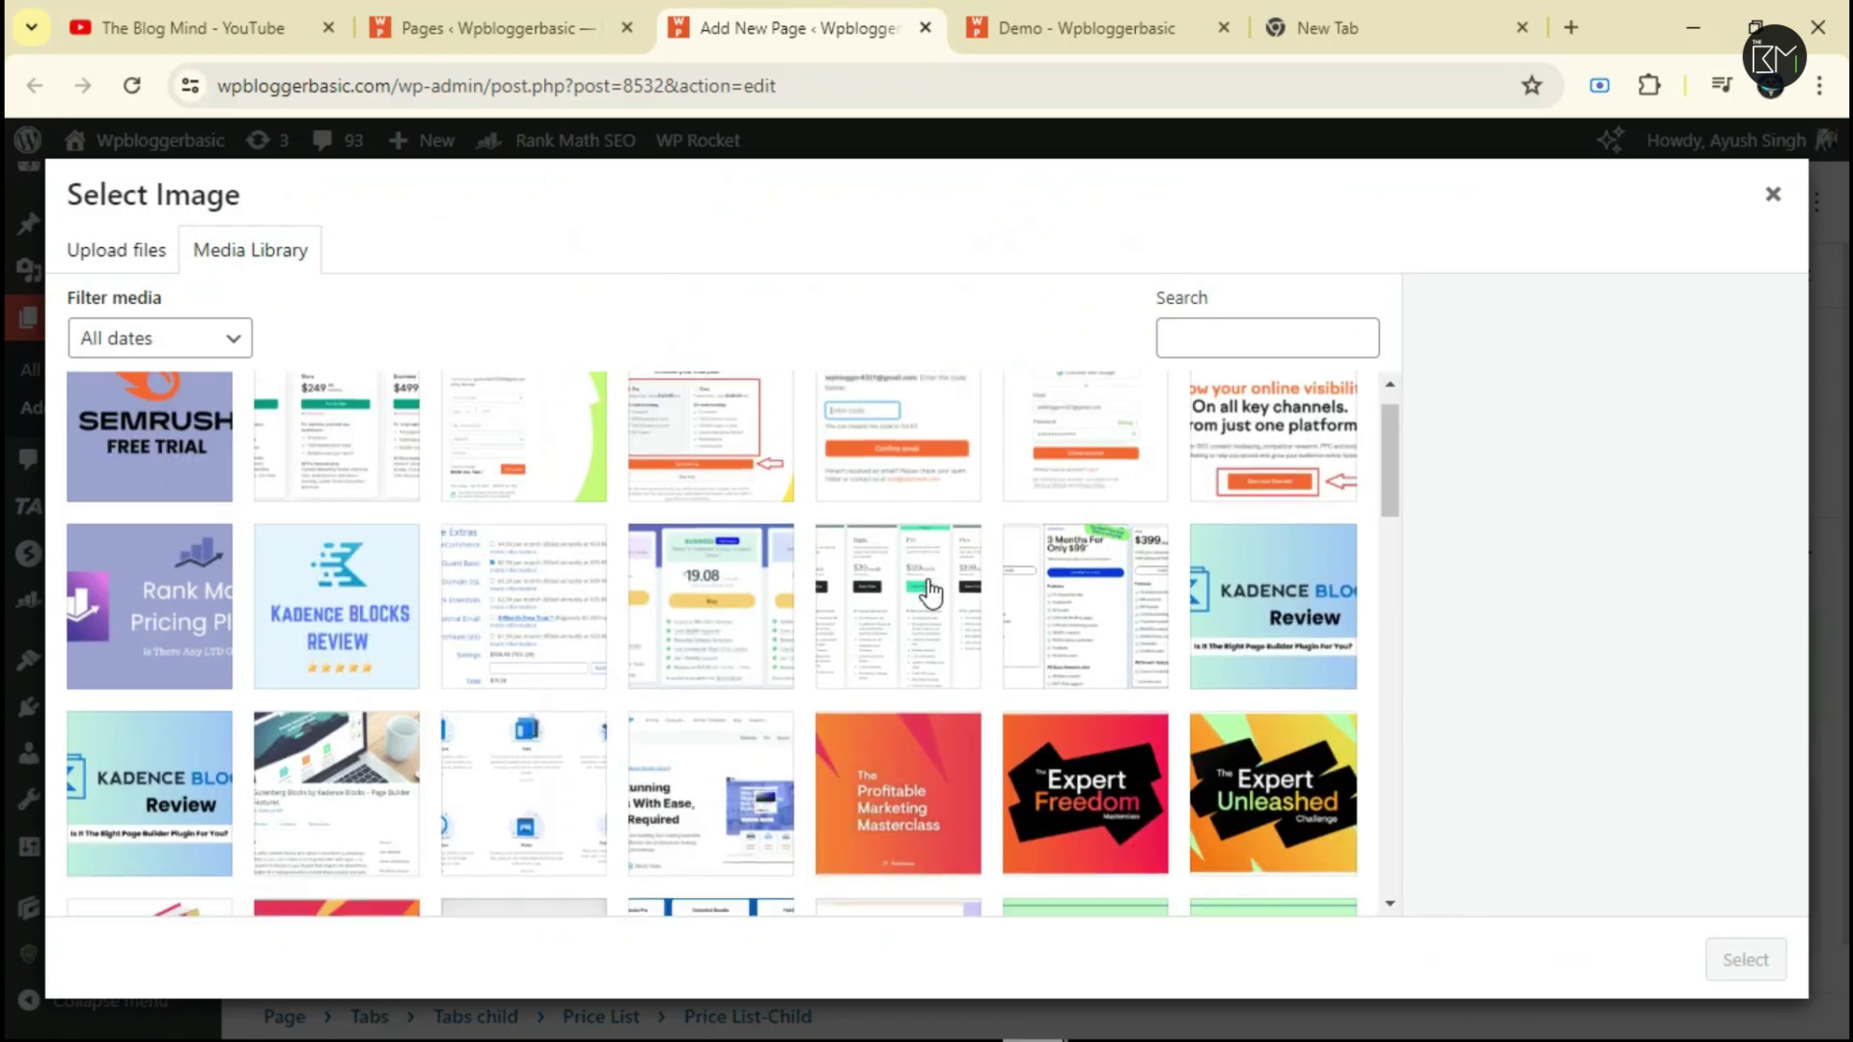
{"action": "left_click", "coordinate": [349, 672]}
{"action": "left_click", "coordinate": [1748, 961]}
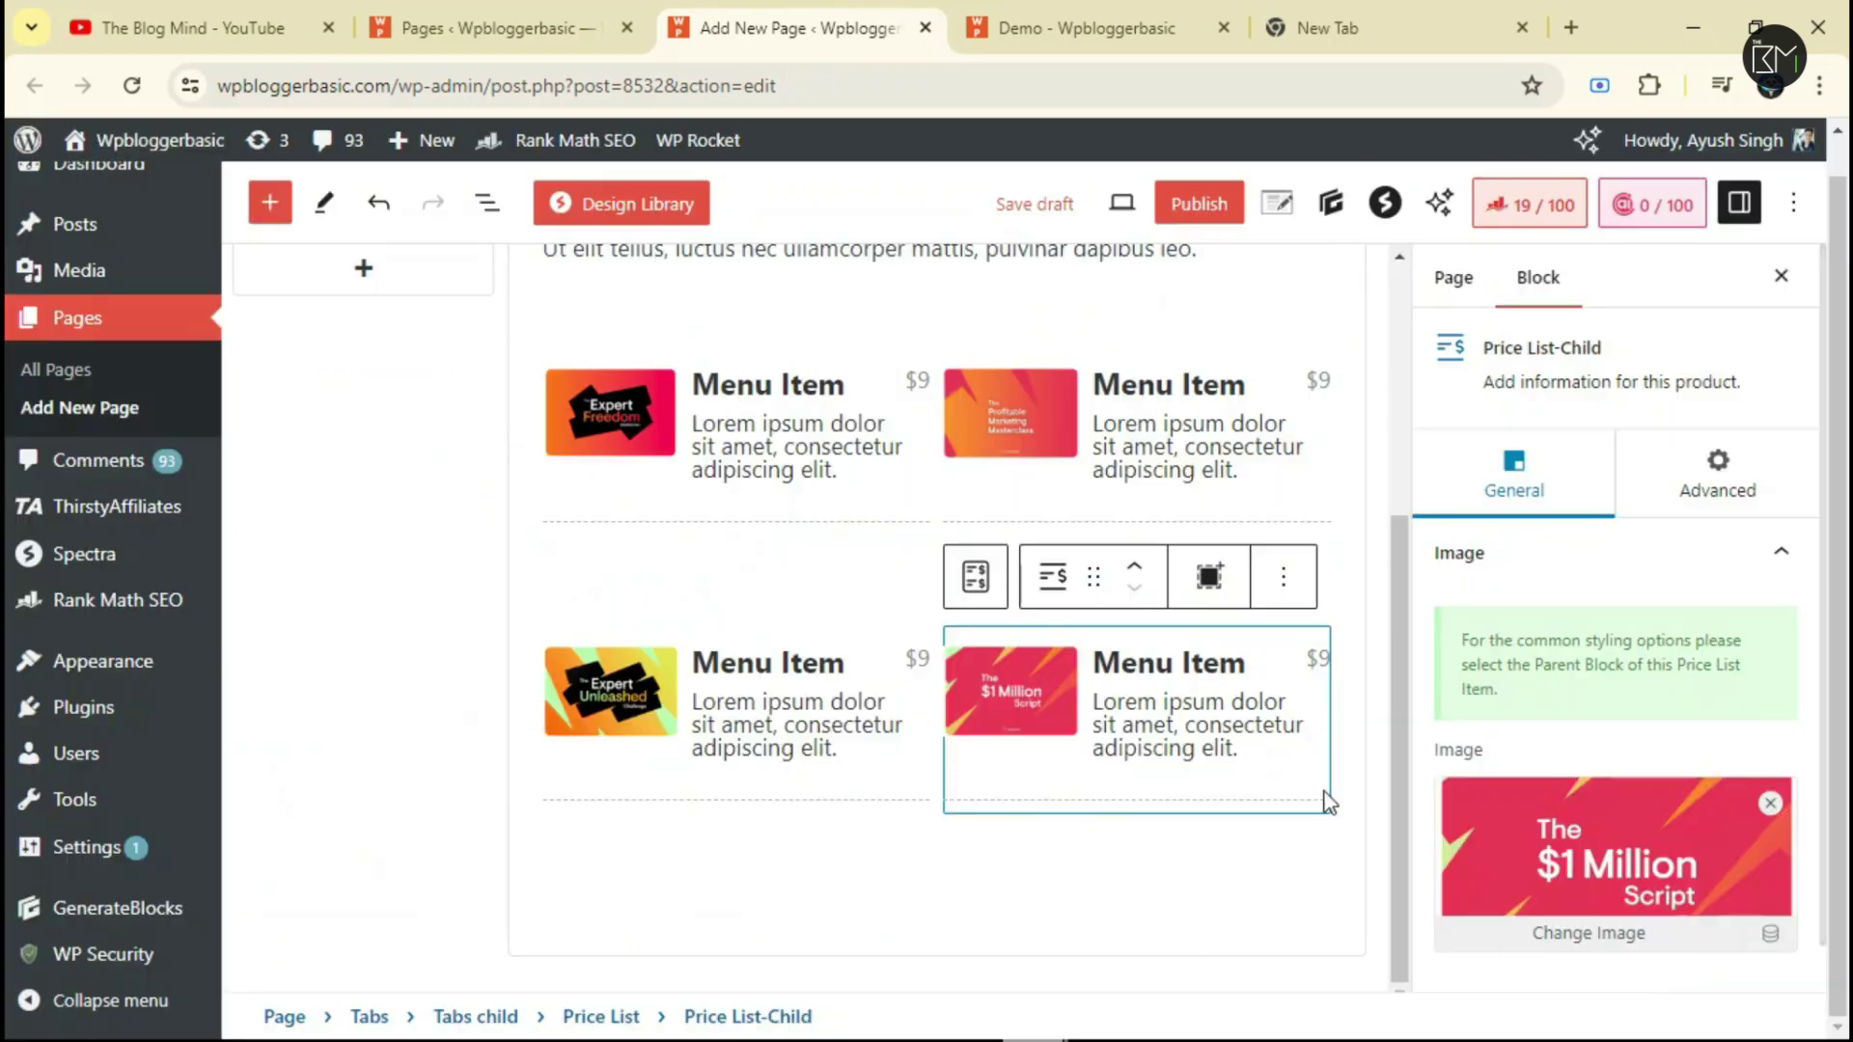
Retitle the upper two price list items as Astra and Kadence.
{"action": "scroll", "coordinate": [762, 467], "scroll_direction": "up", "scroll_amount": 2}
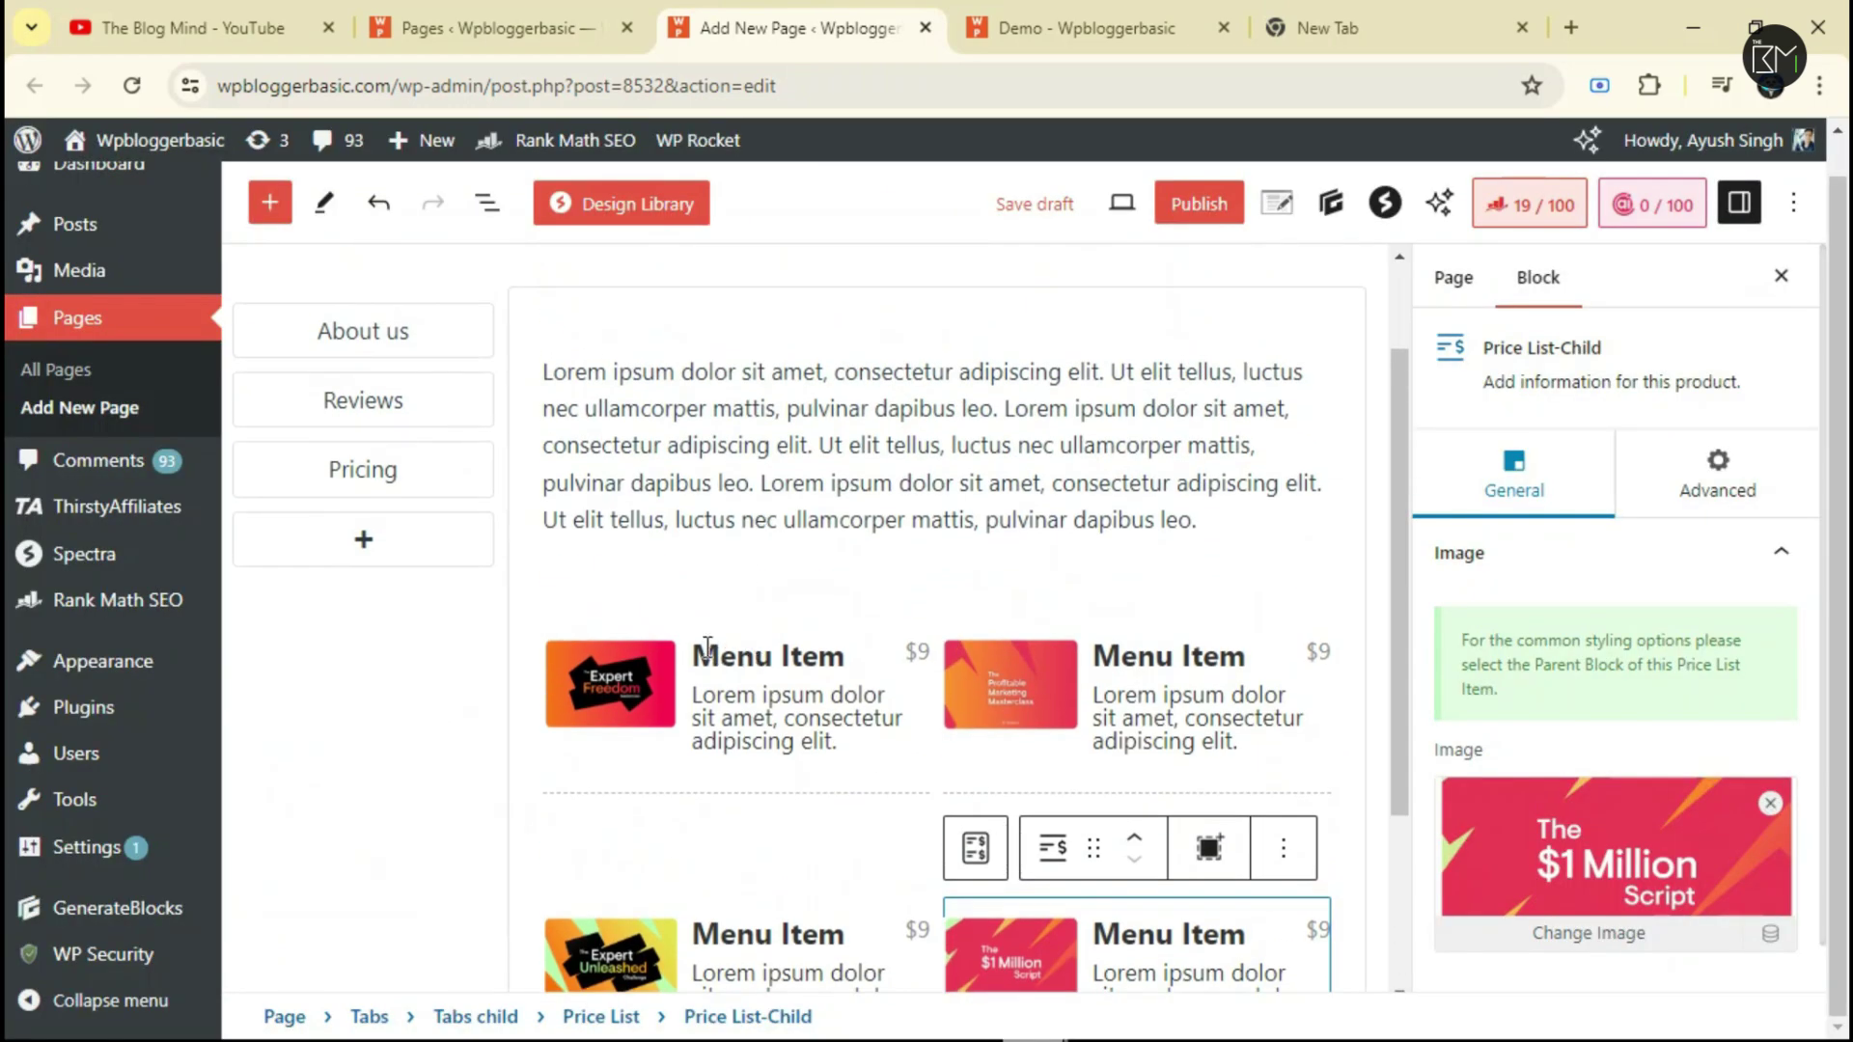
{"action": "left_click", "coordinate": [708, 647]}
{"action": "left_click_drag", "start_coordinate": [707, 647], "coordinate": [839, 647]}
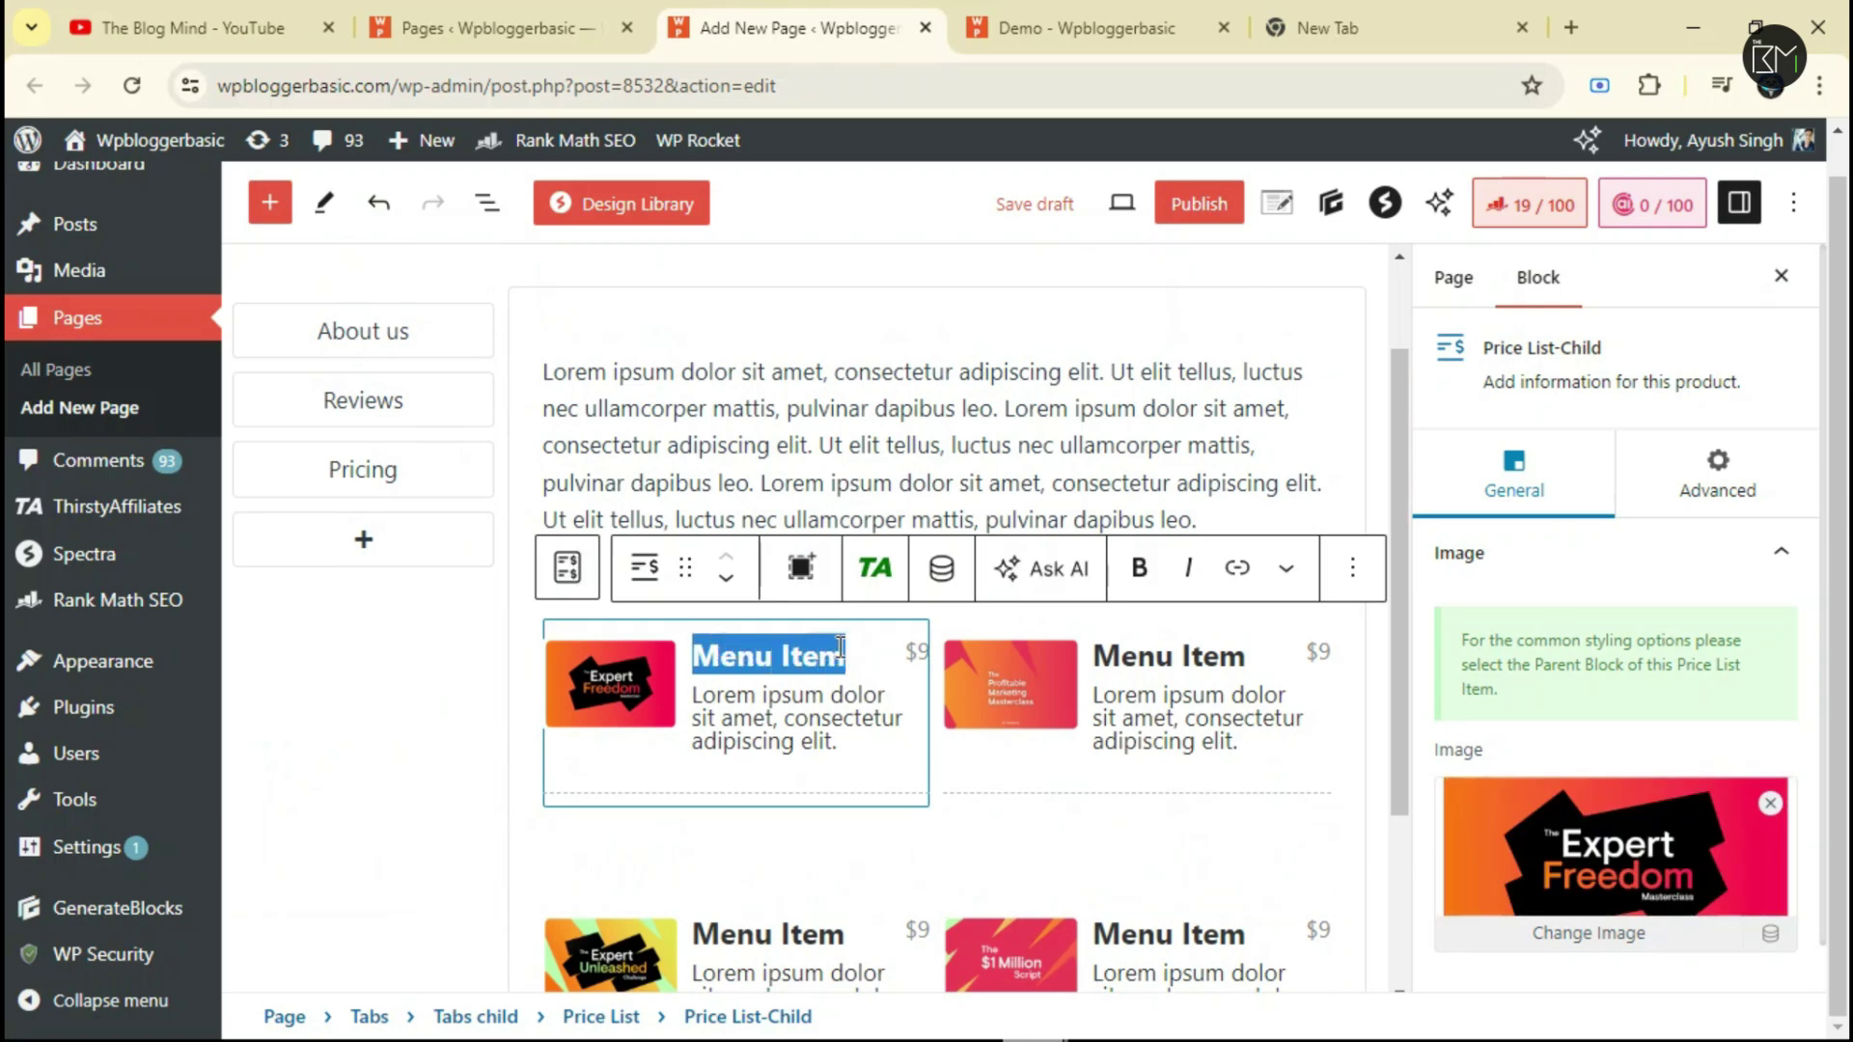
{"action": "type", "text": "Atra"}
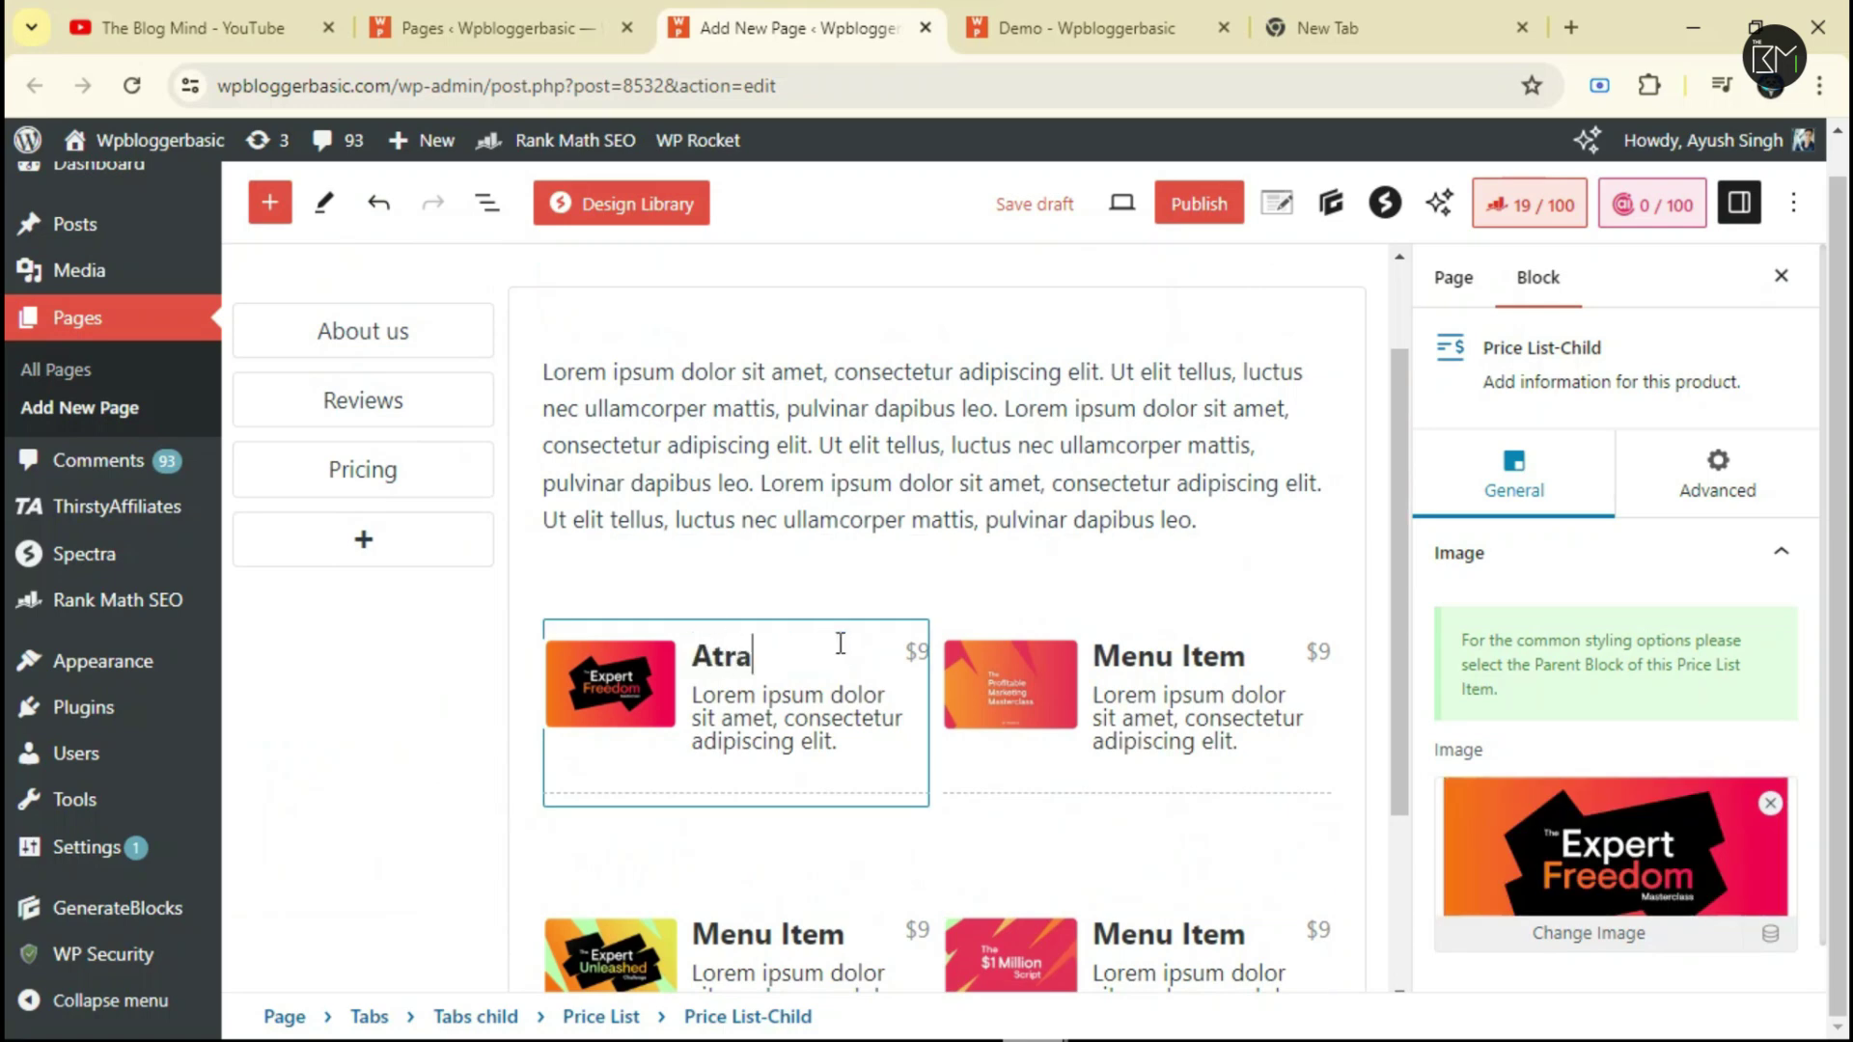
{"action": "key", "text": "BackSpace"}
{"action": "type", "text": "stra"}
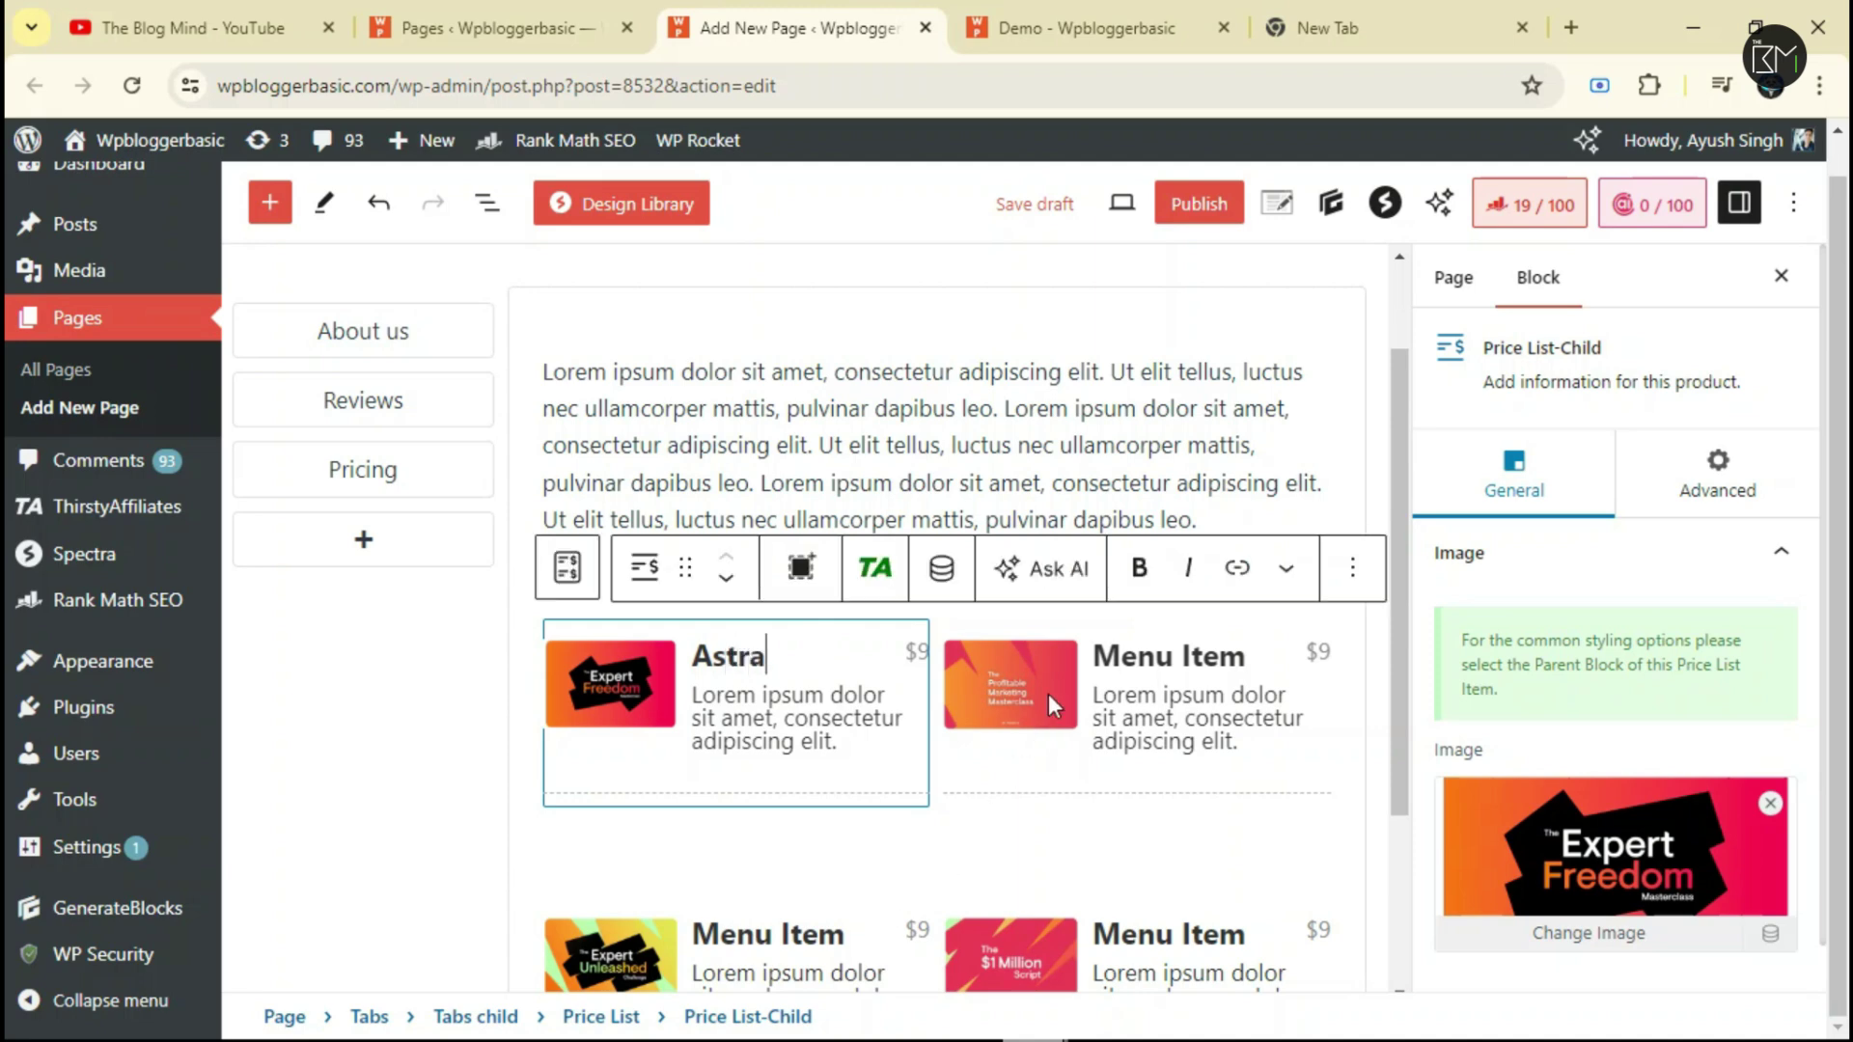
{"action": "left_click_drag", "start_coordinate": [1094, 656], "coordinate": [1251, 658]}
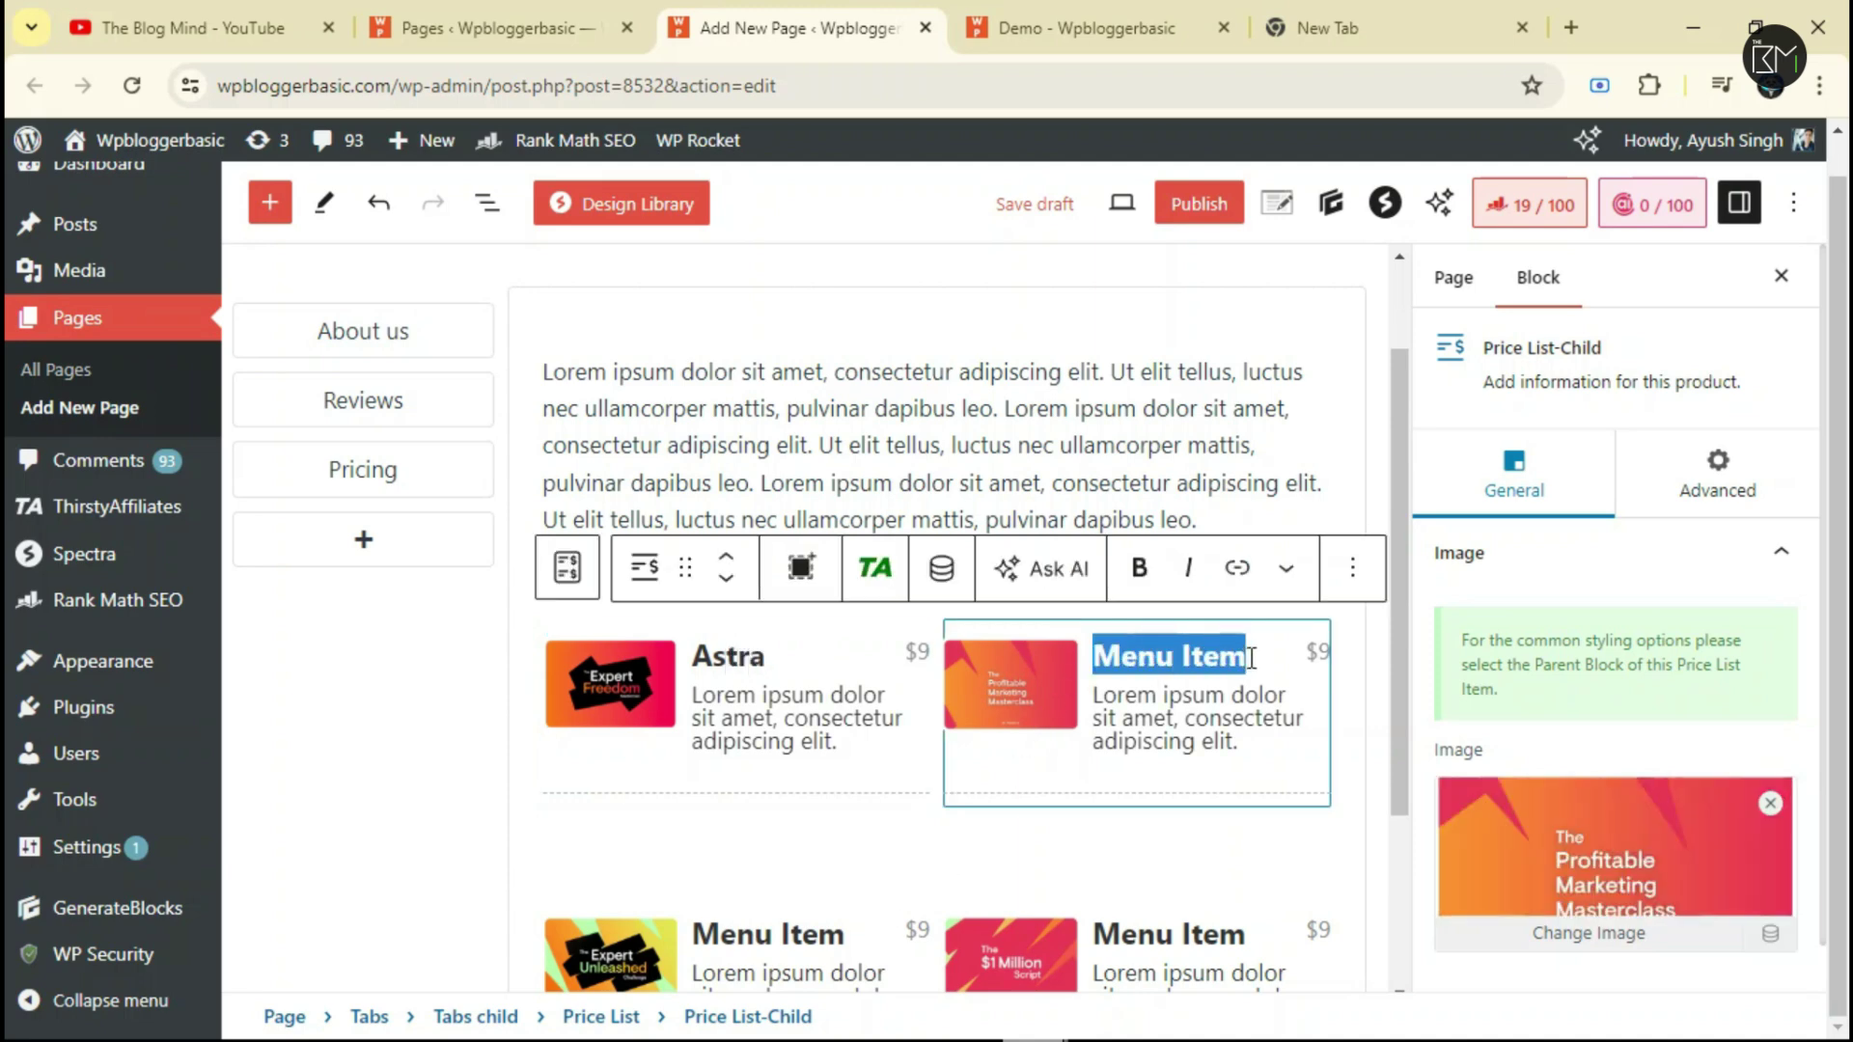
{"action": "type", "text": "Kadence"}
{"action": "scroll", "coordinate": [987, 865], "scroll_direction": "down", "scroll_amount": 3}
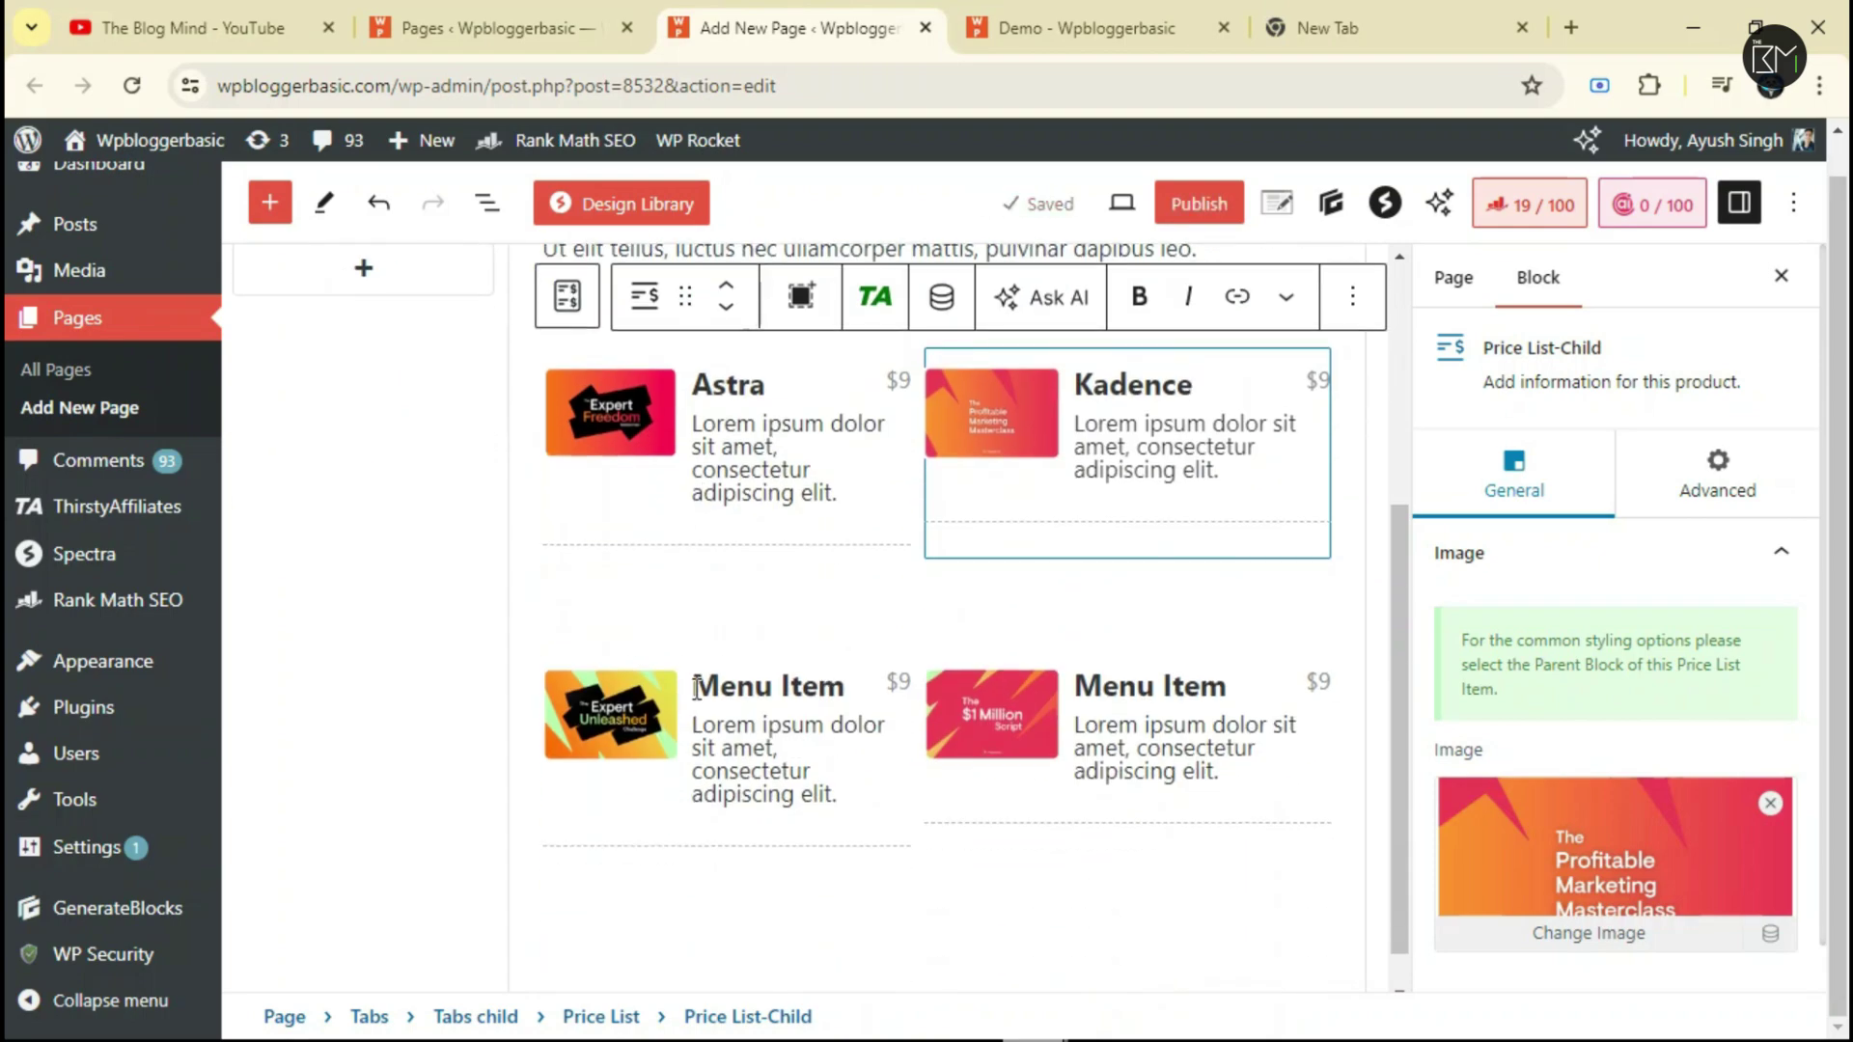
Add a fourth tab below Pricing in the Tabs block and select it for editing.
{"action": "scroll", "coordinate": [881, 608], "scroll_direction": "up", "scroll_amount": 5}
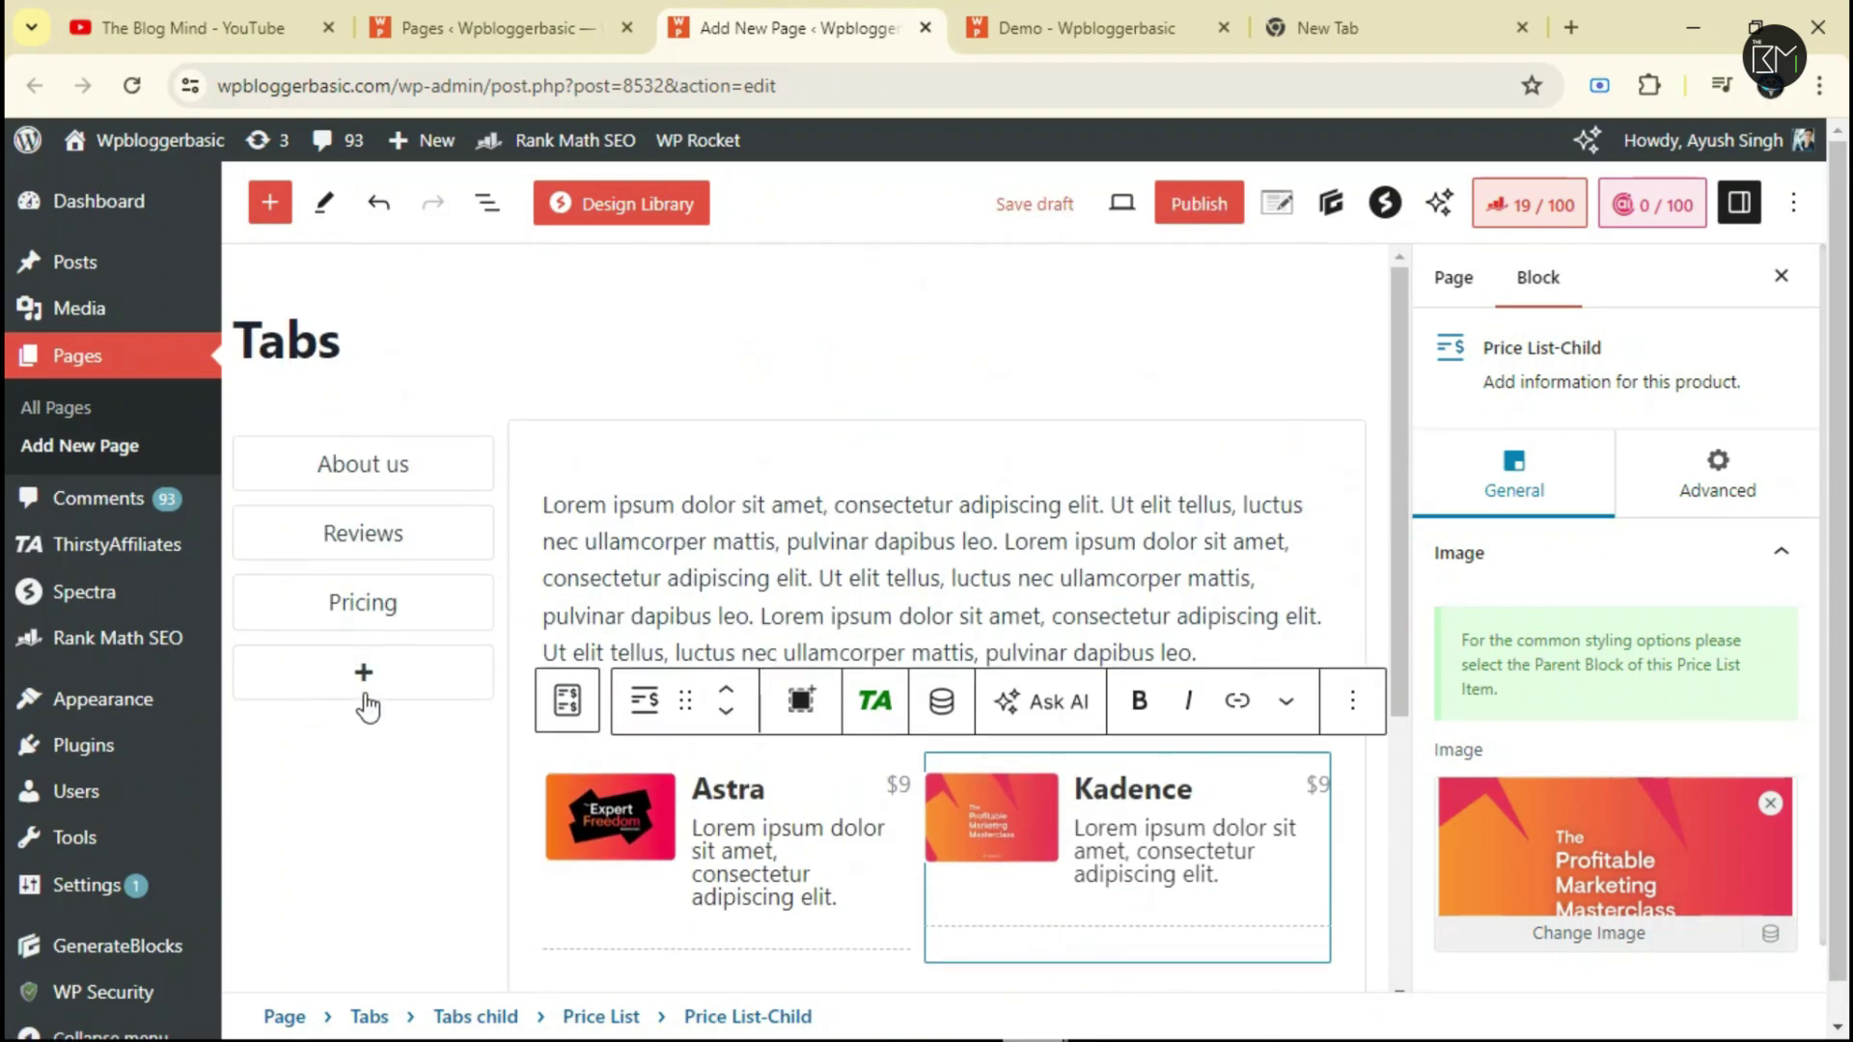
{"action": "left_click", "coordinate": [364, 693]}
{"action": "scroll", "coordinate": [635, 601], "scroll_direction": "up", "scroll_amount": 4}
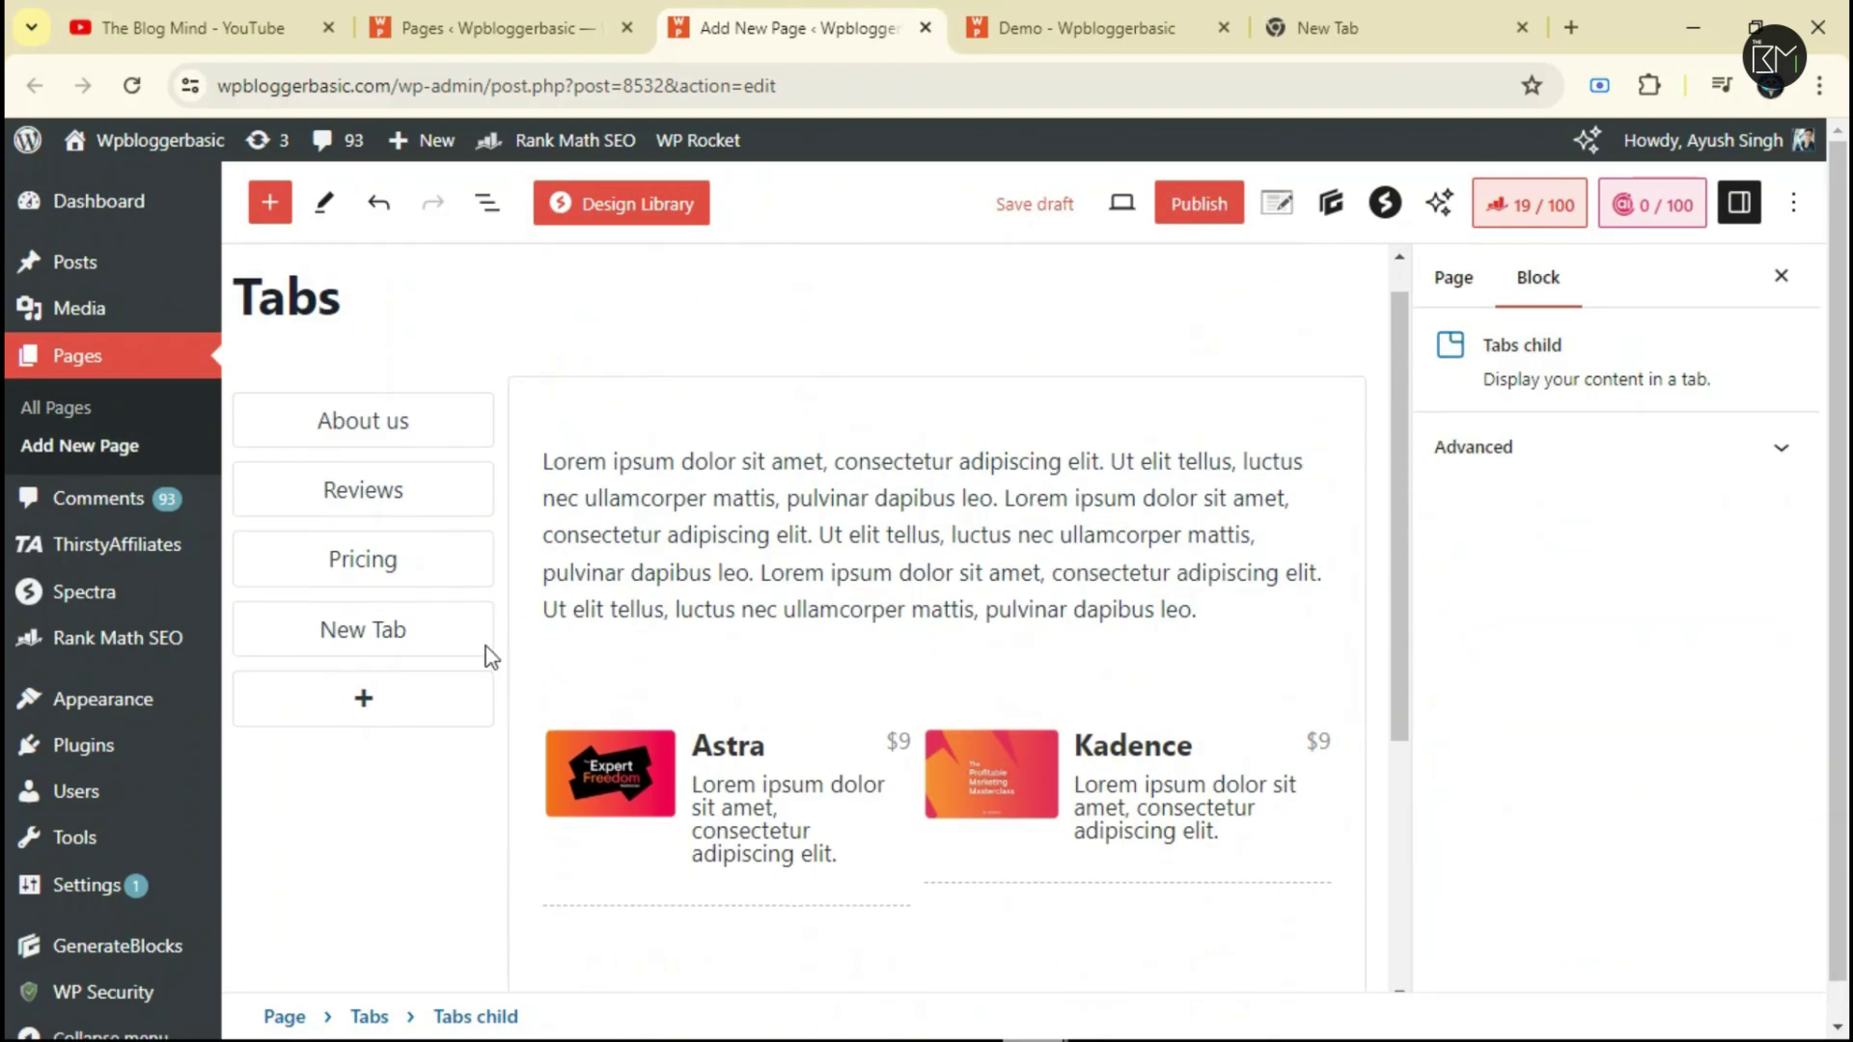
{"action": "left_click", "coordinate": [398, 632]}
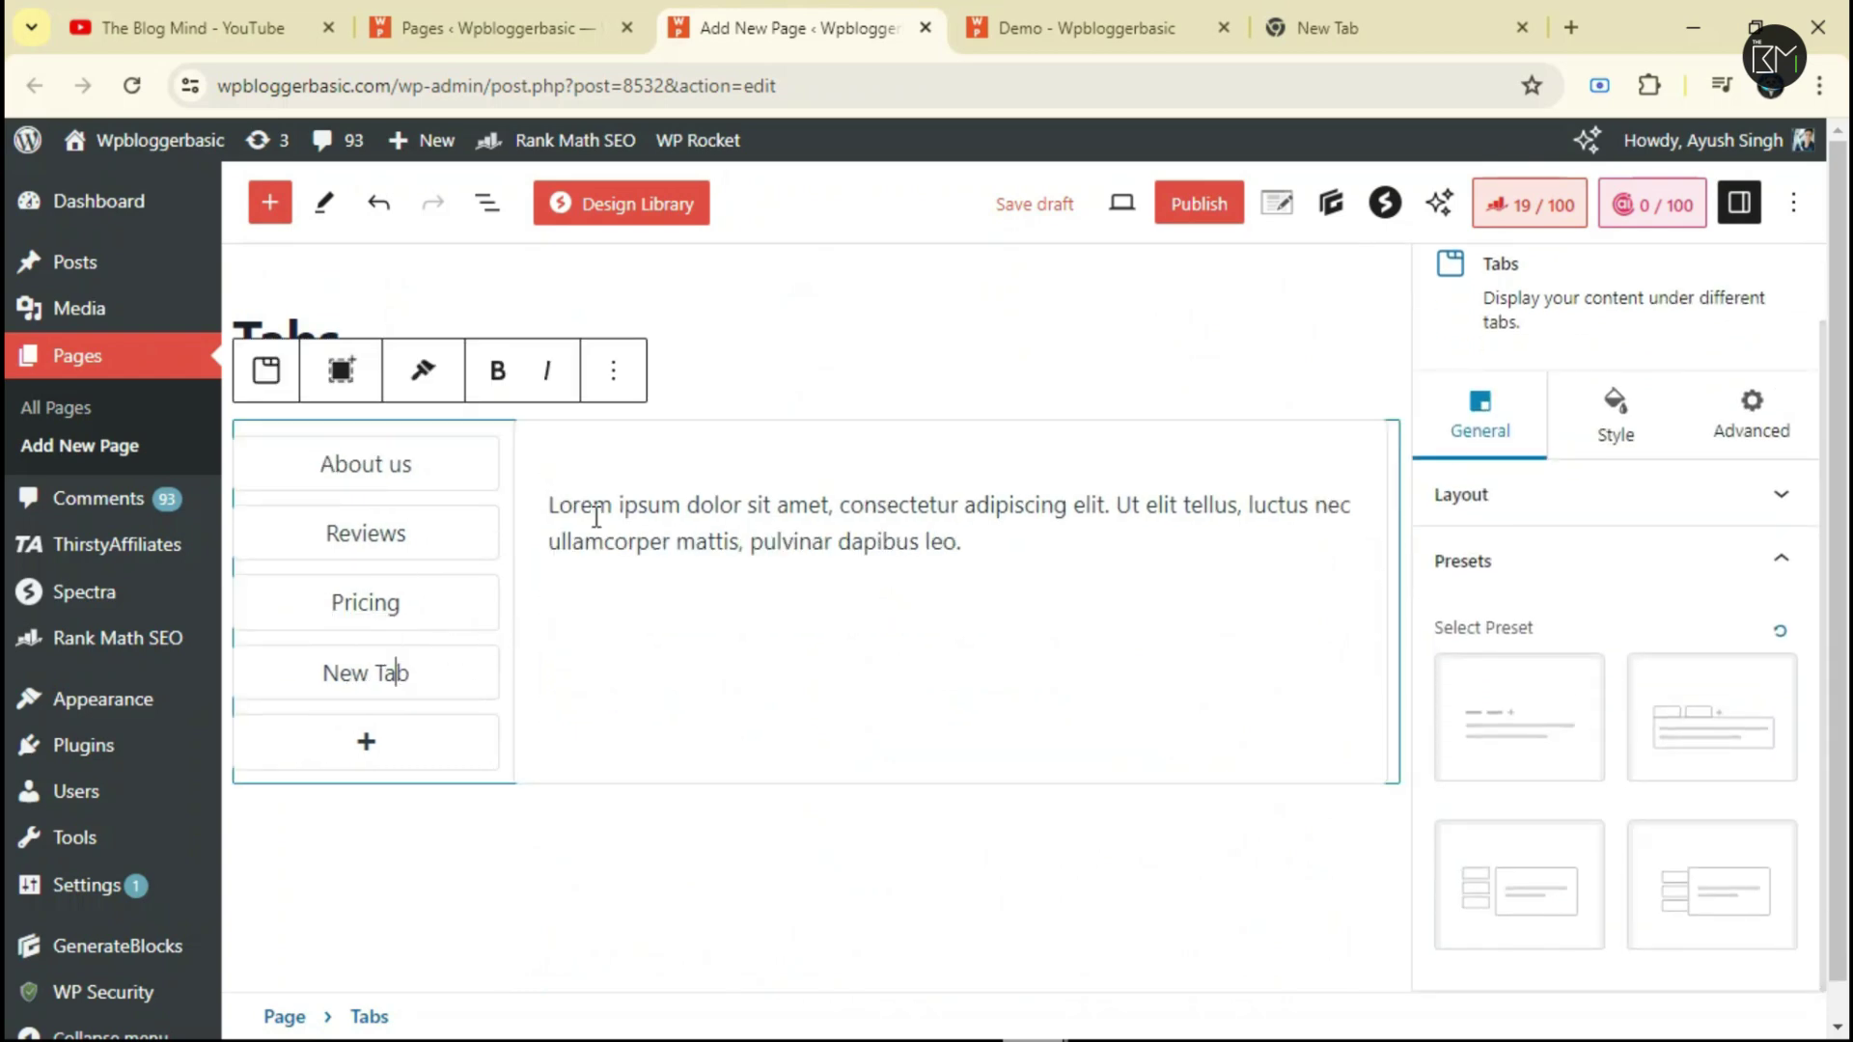
Copy the new tab's Lorem ipsum text and rename the tab as Discount.
{"action": "left_click_drag", "start_coordinate": [552, 509], "coordinate": [998, 559]}
{"action": "key", "text": "ctrl+c"}
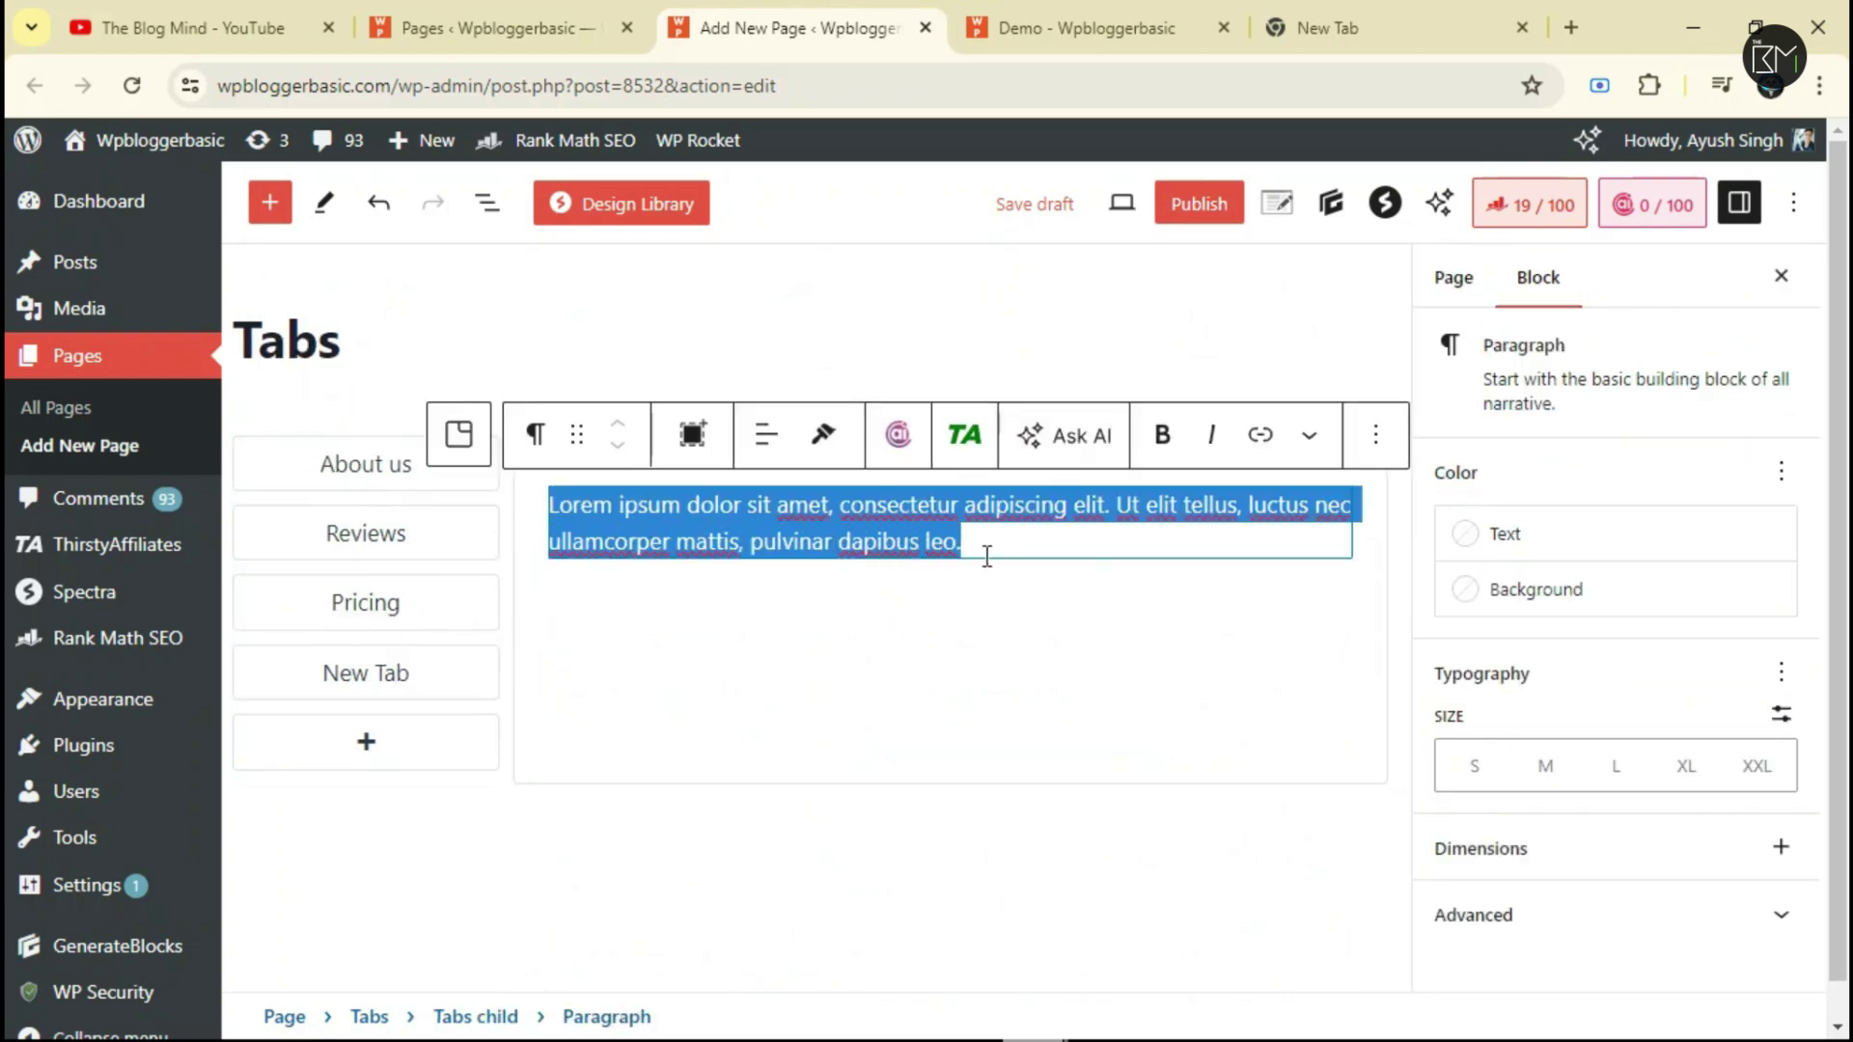
{"action": "left_click_drag", "start_coordinate": [323, 674], "coordinate": [421, 687]}
{"action": "type", "text": "D"}
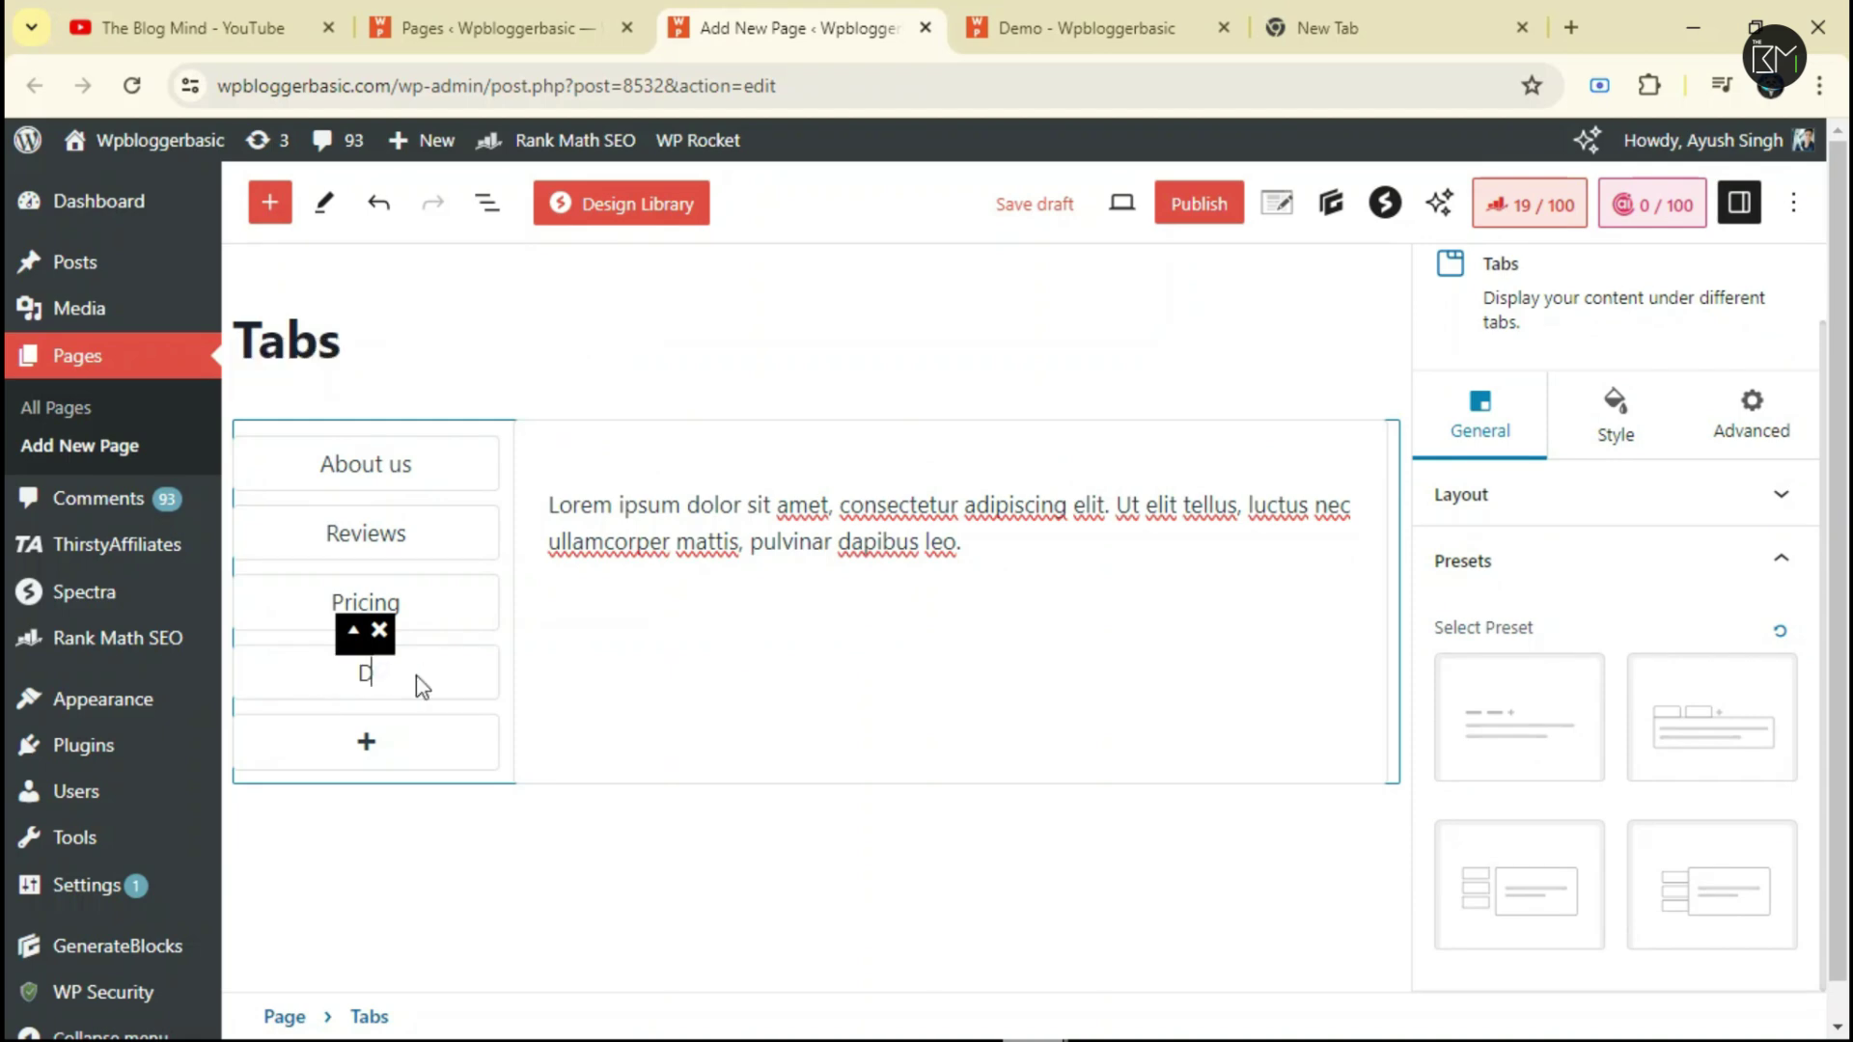
{"action": "type", "text": "iscount"}
Paste one more copy of the Lorem ipsum text into the Discount tab's paragraph and start an empty paragraph below it.
{"action": "left_click", "coordinate": [1048, 579]}
{"action": "left_click", "coordinate": [1045, 541]}
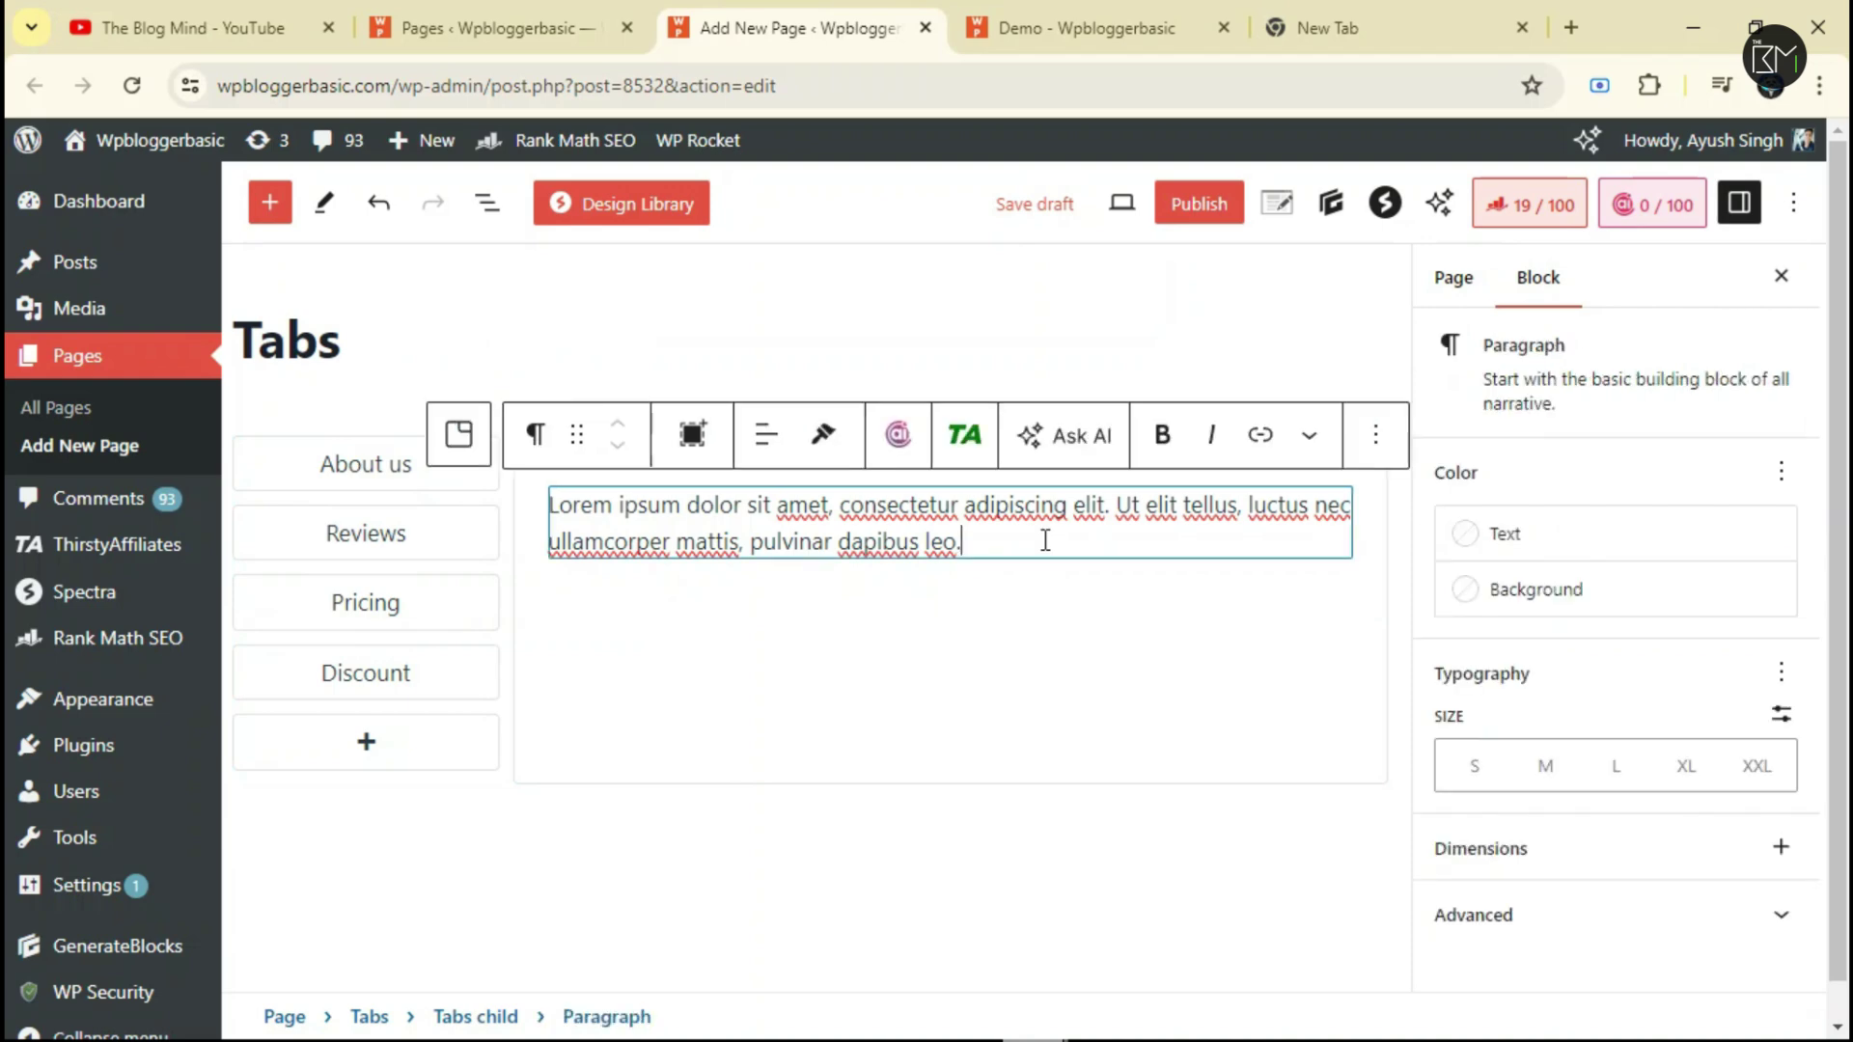
{"action": "key", "text": "ctrl+v"}
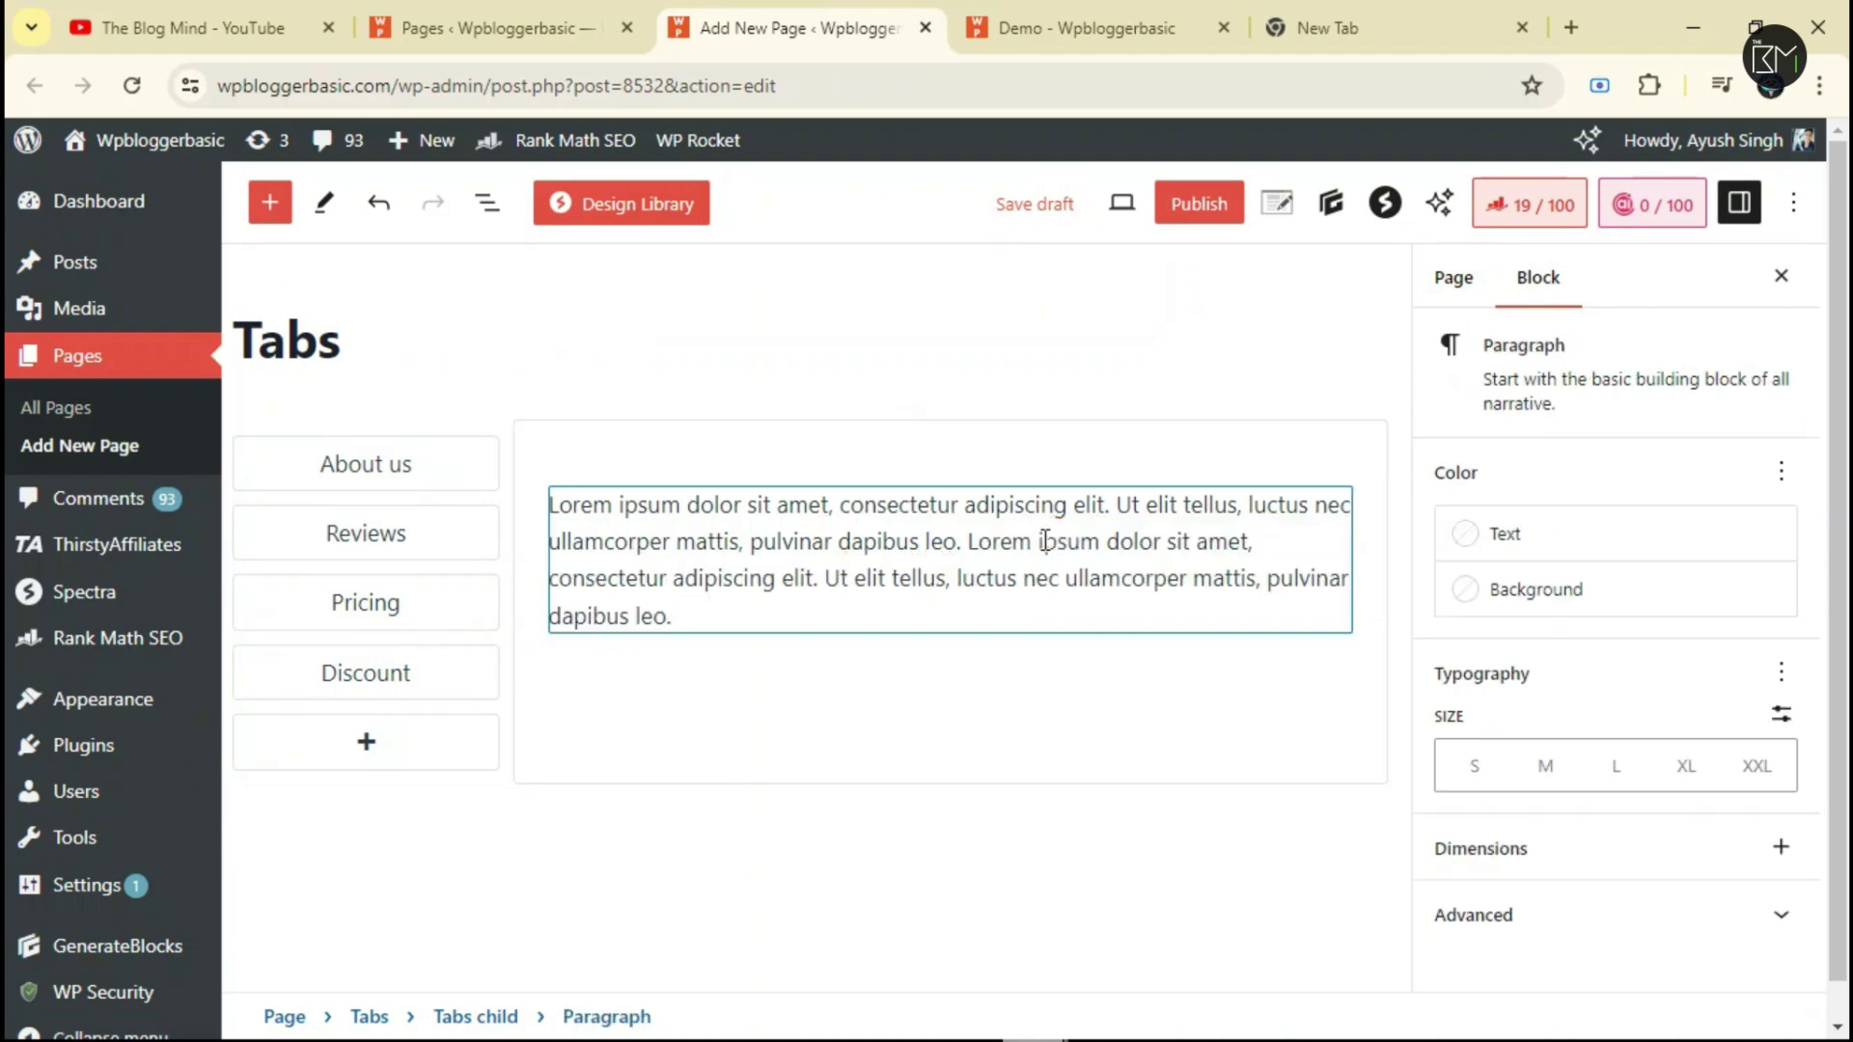
{"action": "key", "text": "Return"}
Insert a Countdown block below the Lorem ipsum paragraph in the Discount tab, then return to that paragraph's text.
{"action": "type", "text": "/"}
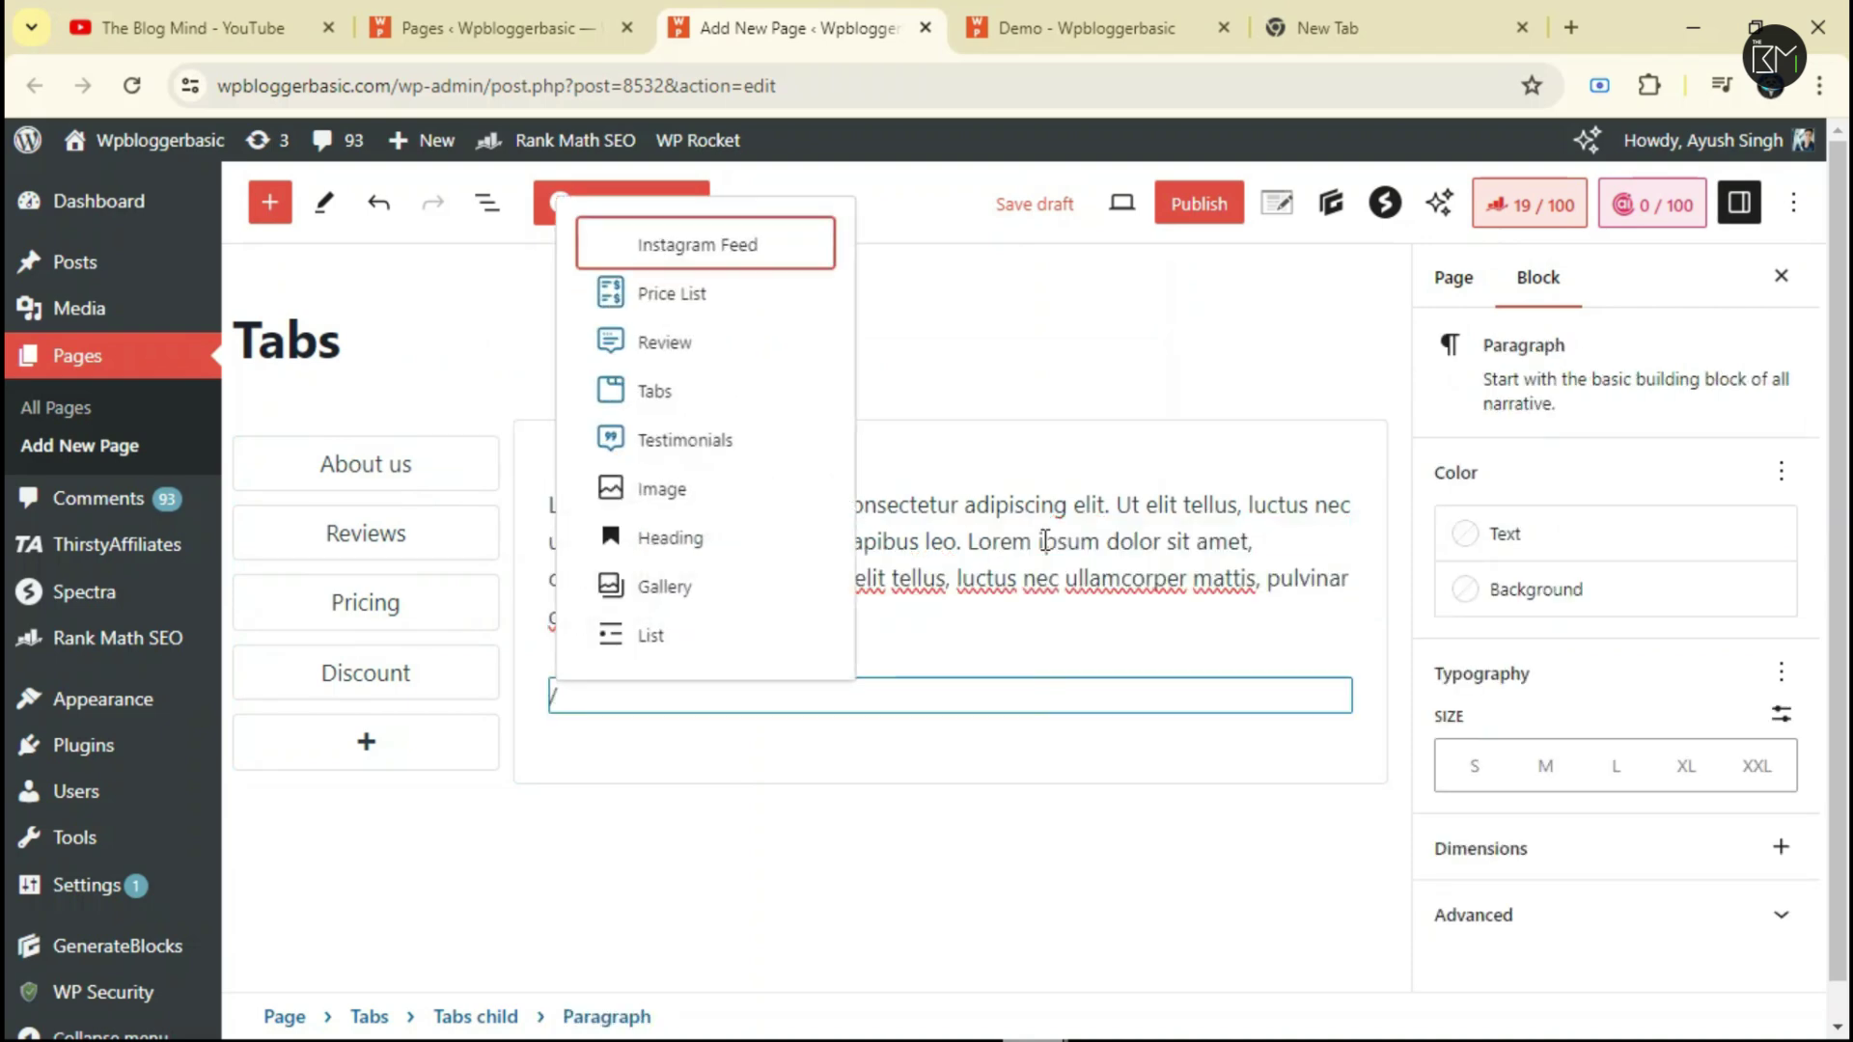
{"action": "type", "text": "disc"}
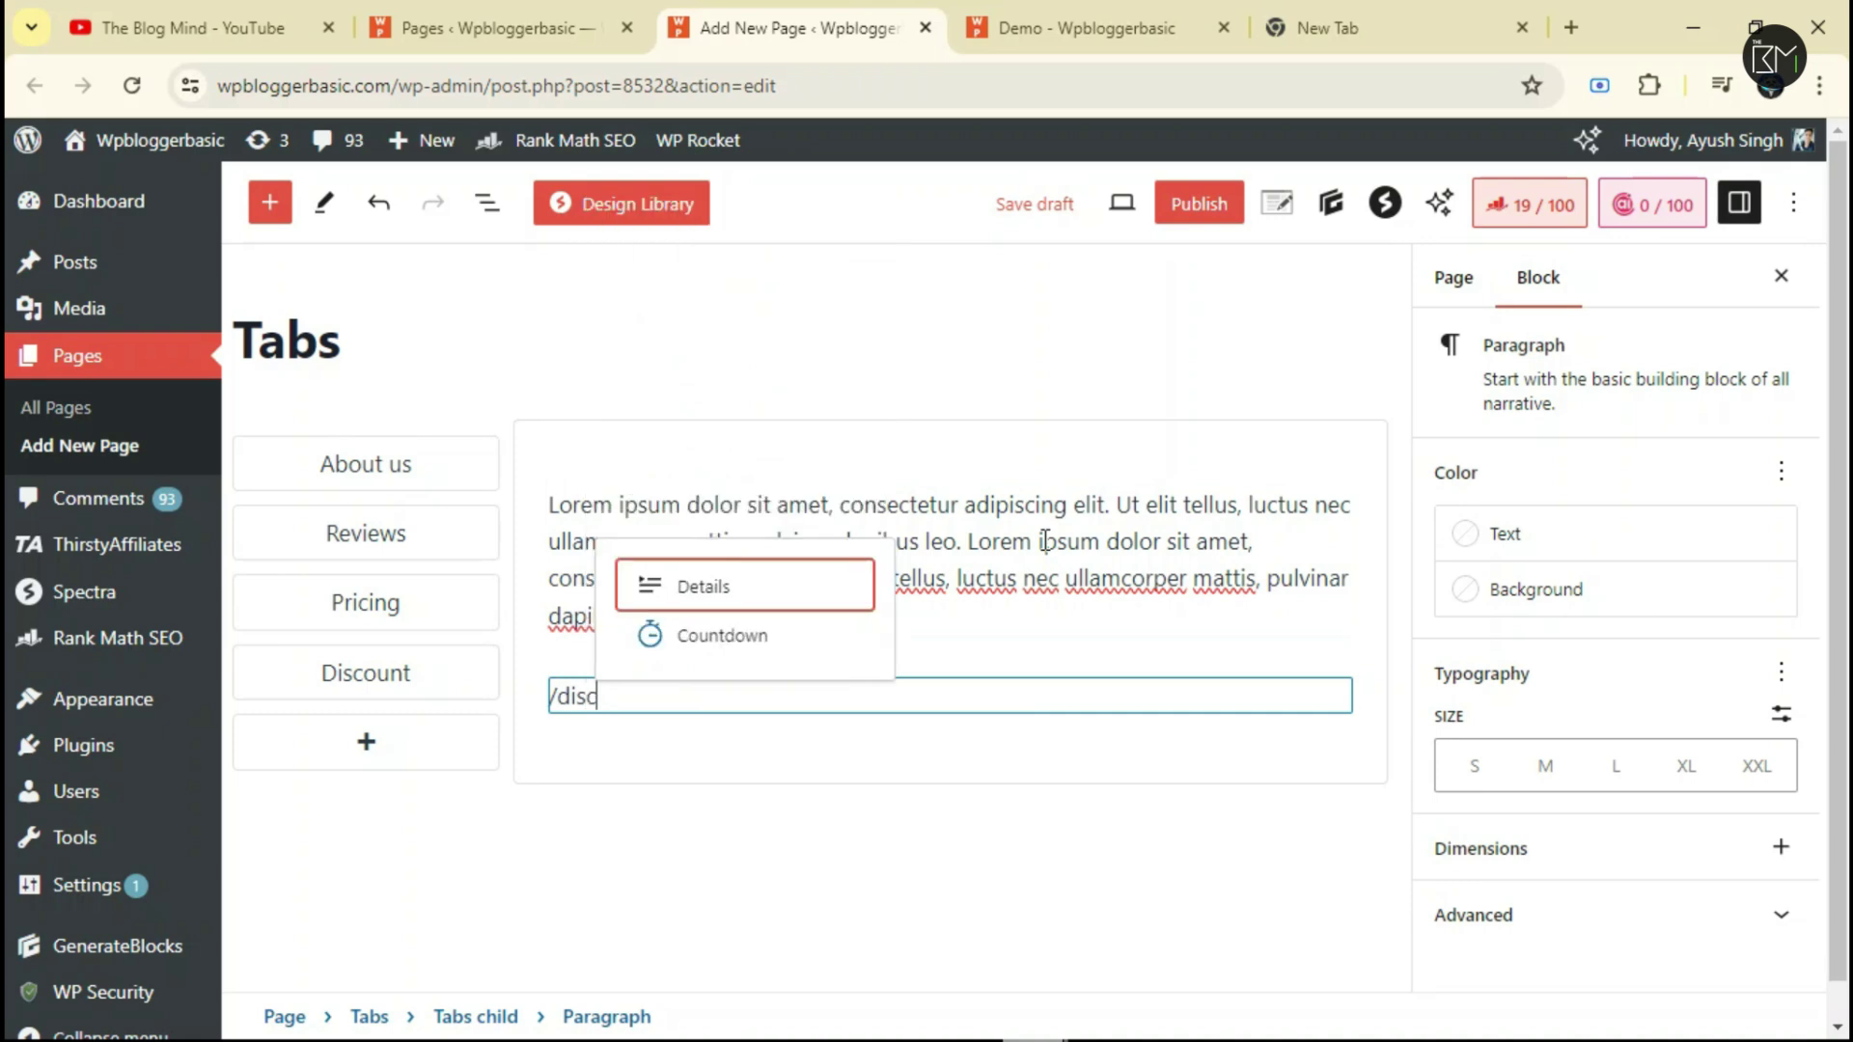
{"action": "left_click", "coordinate": [711, 634]}
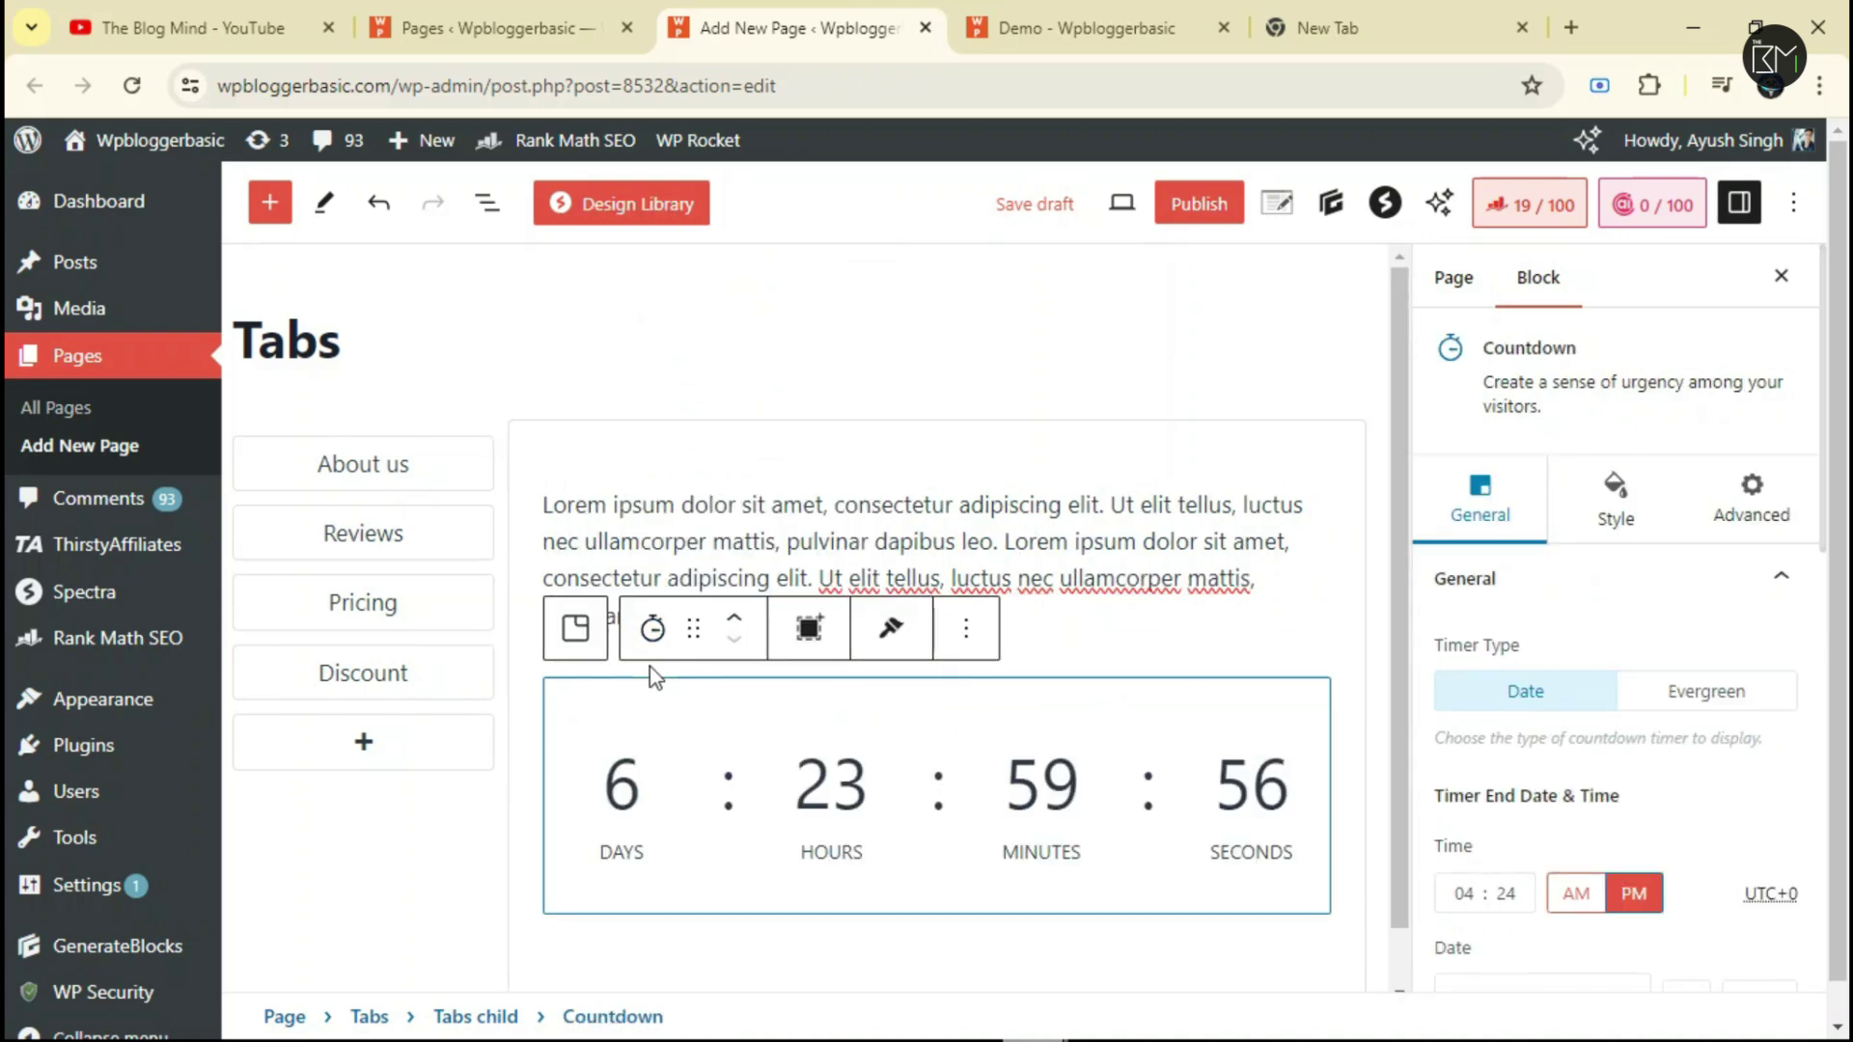
{"action": "scroll", "coordinate": [693, 628], "scroll_direction": "down", "scroll_amount": 1}
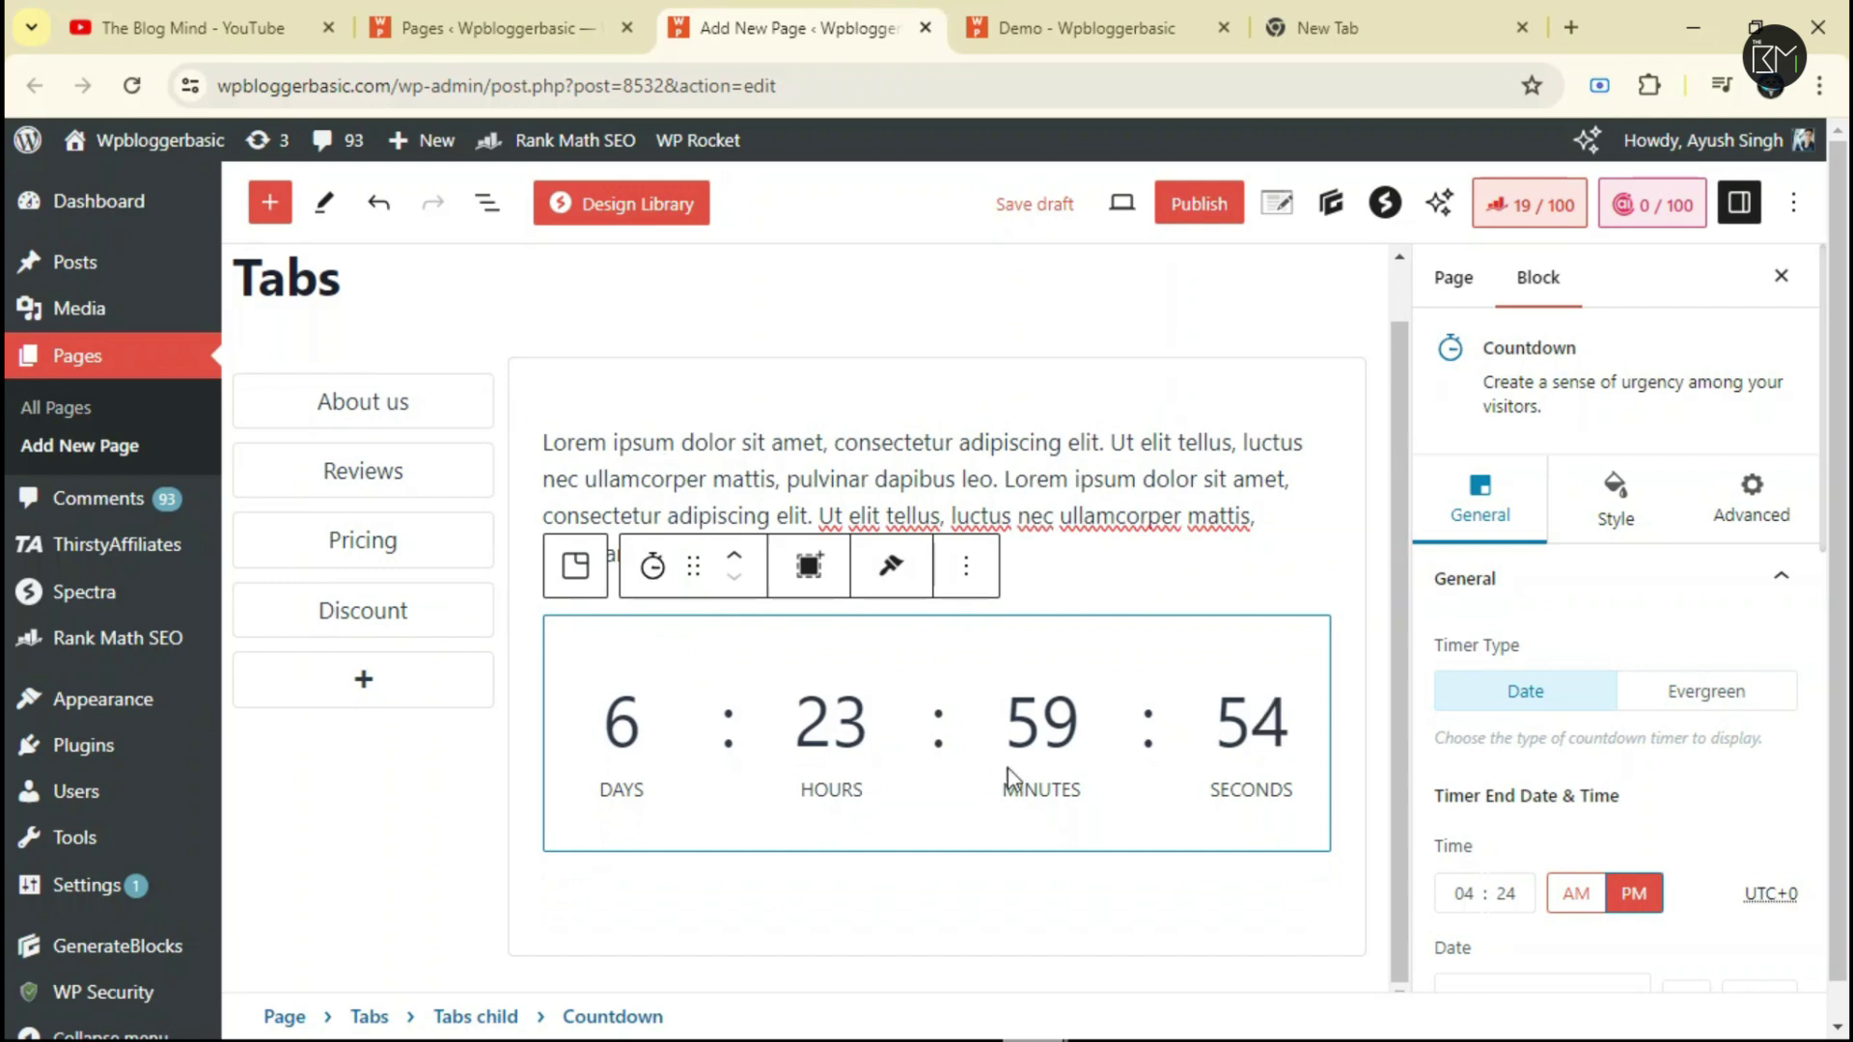
{"action": "left_click", "coordinate": [1104, 550]}
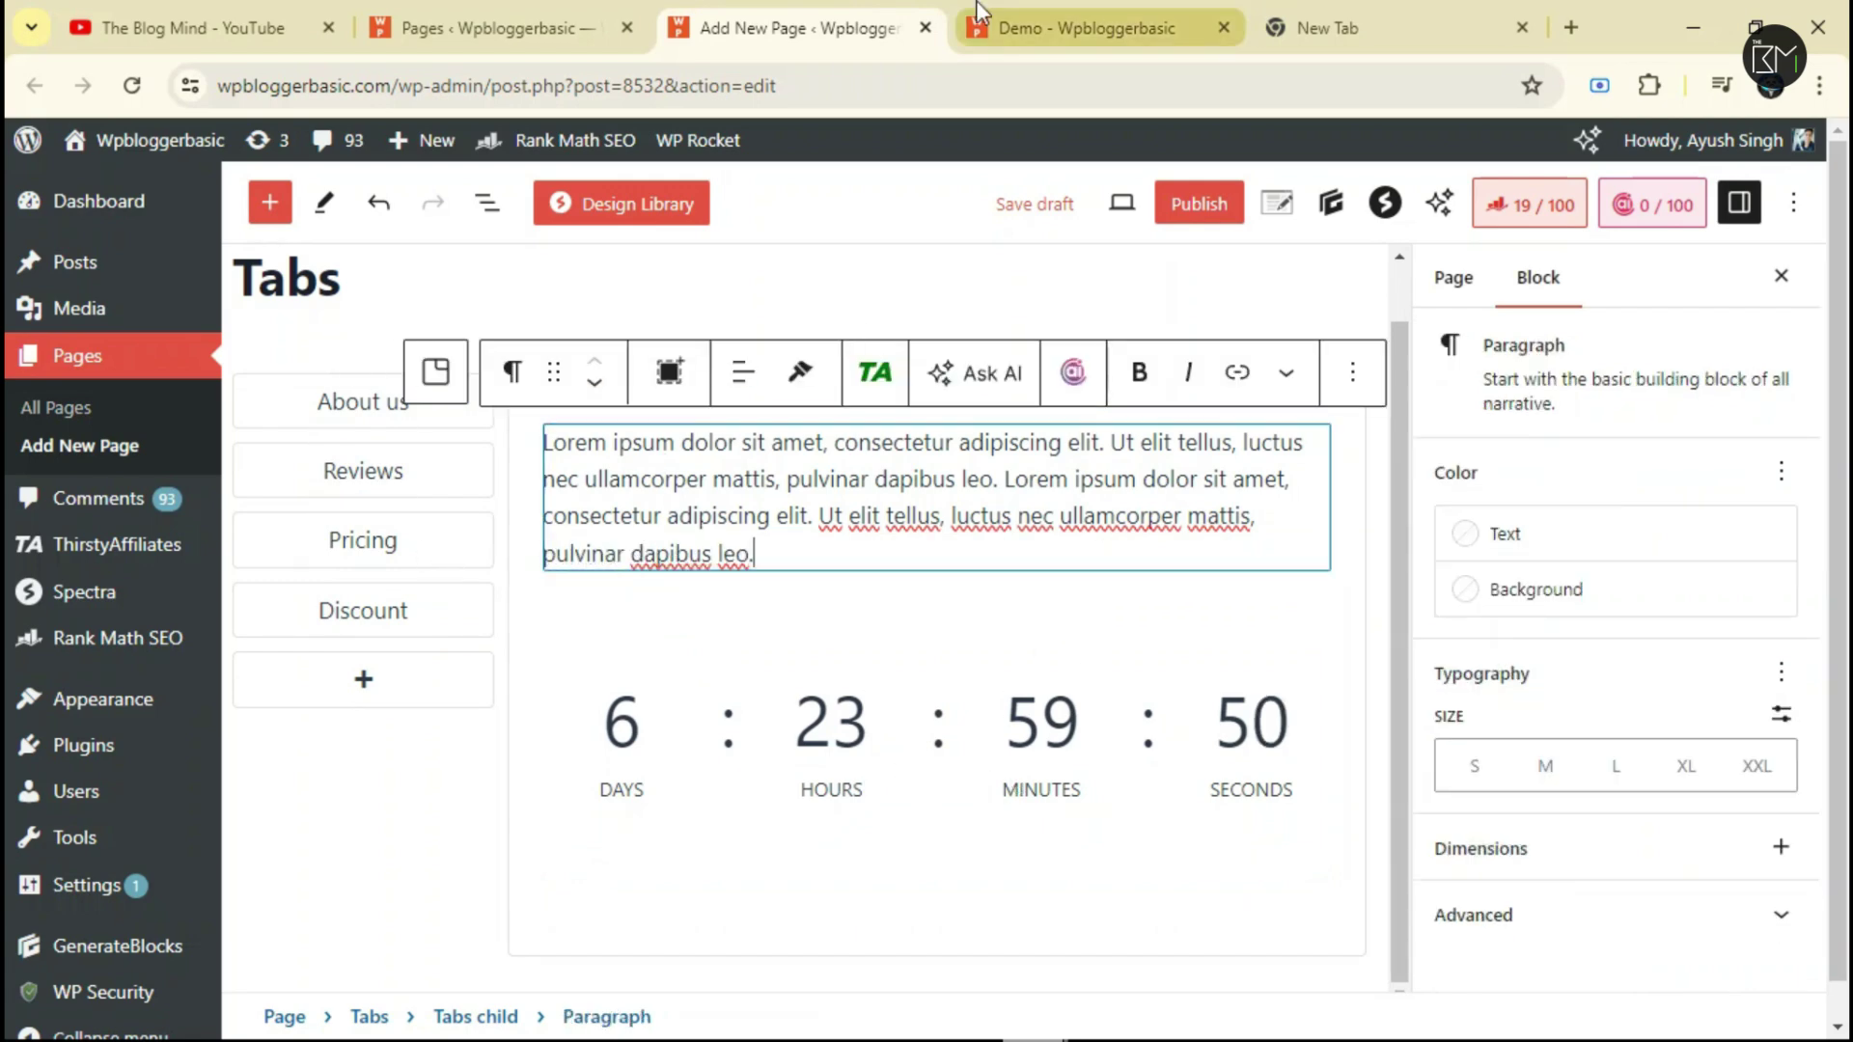
Switch to the Demo page and examine the content of the Discount tab in its vertical tabs.
{"action": "left_click", "coordinate": [1071, 28]}
{"action": "scroll", "coordinate": [568, 789], "scroll_direction": "down", "scroll_amount": 3}
{"action": "left_click", "coordinate": [331, 500]}
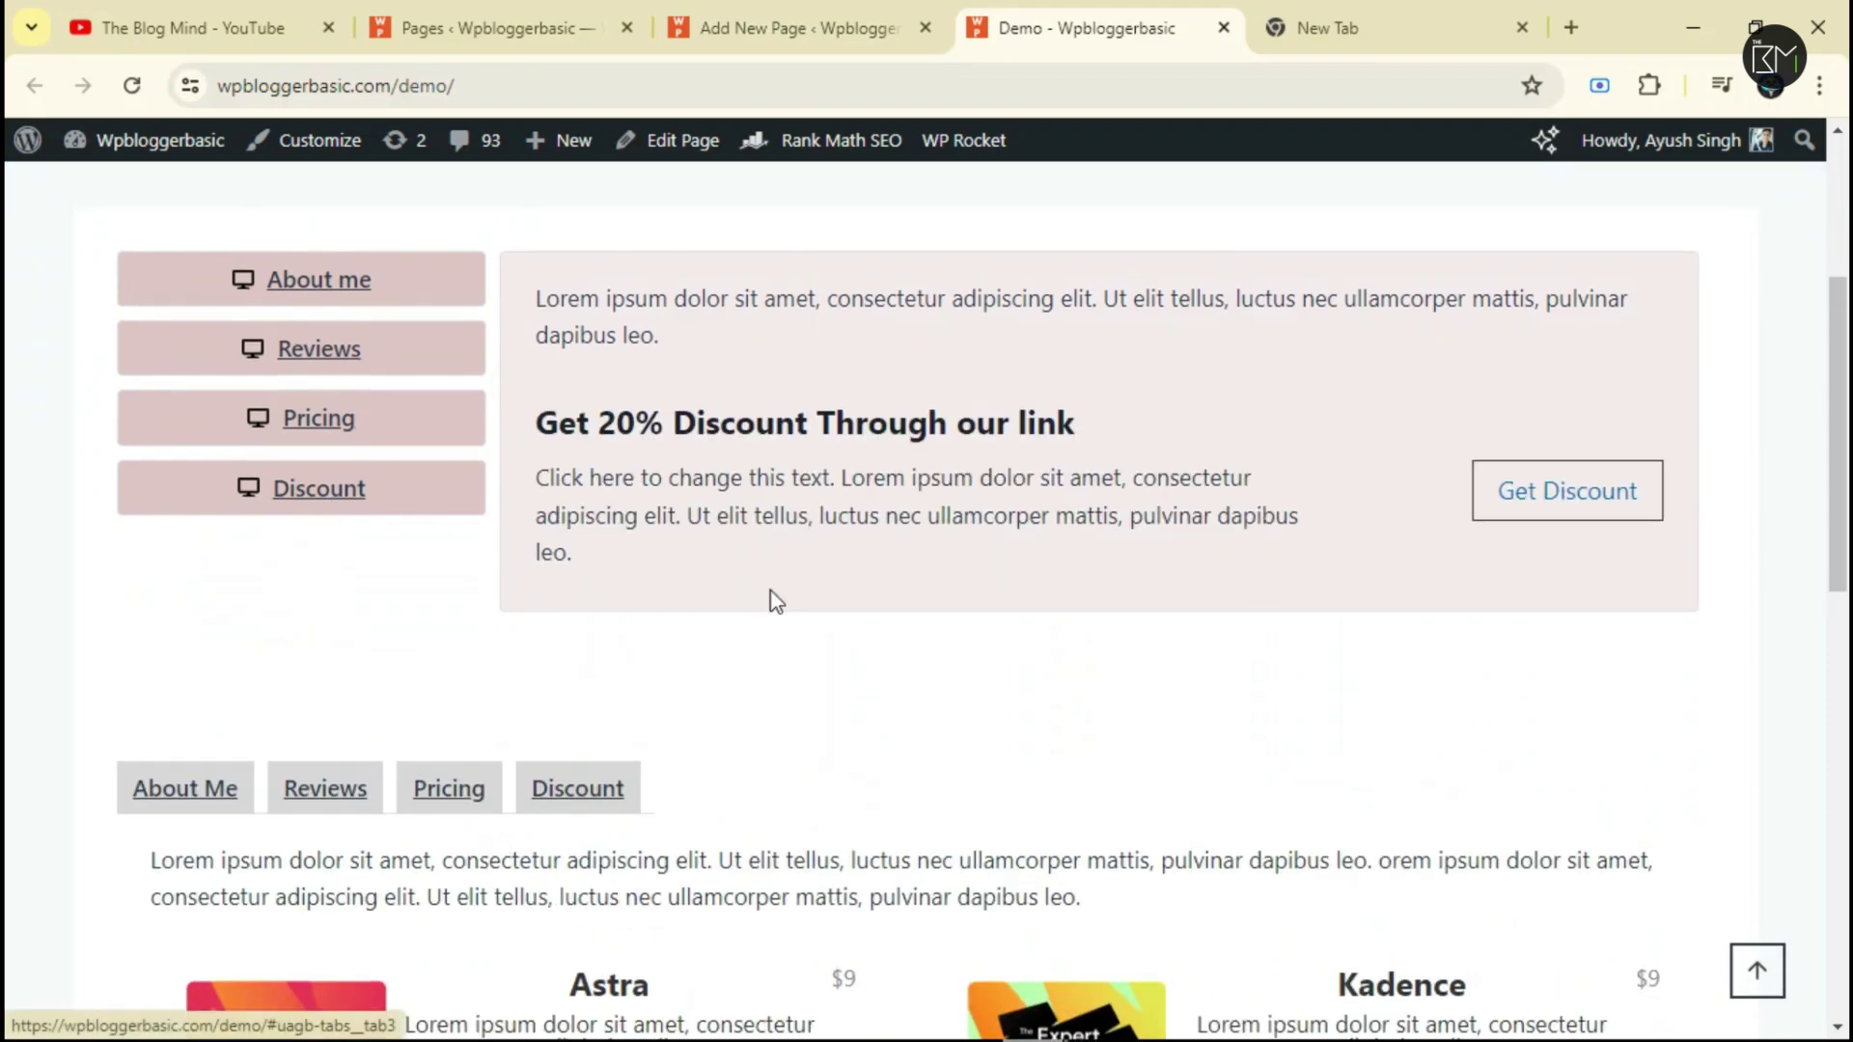
Return from the Demo page to the new page's editor and select the whole Tabs block.
{"action": "left_click_drag", "start_coordinate": [571, 550], "coordinate": [951, 608]}
{"action": "left_click", "coordinate": [859, 680]}
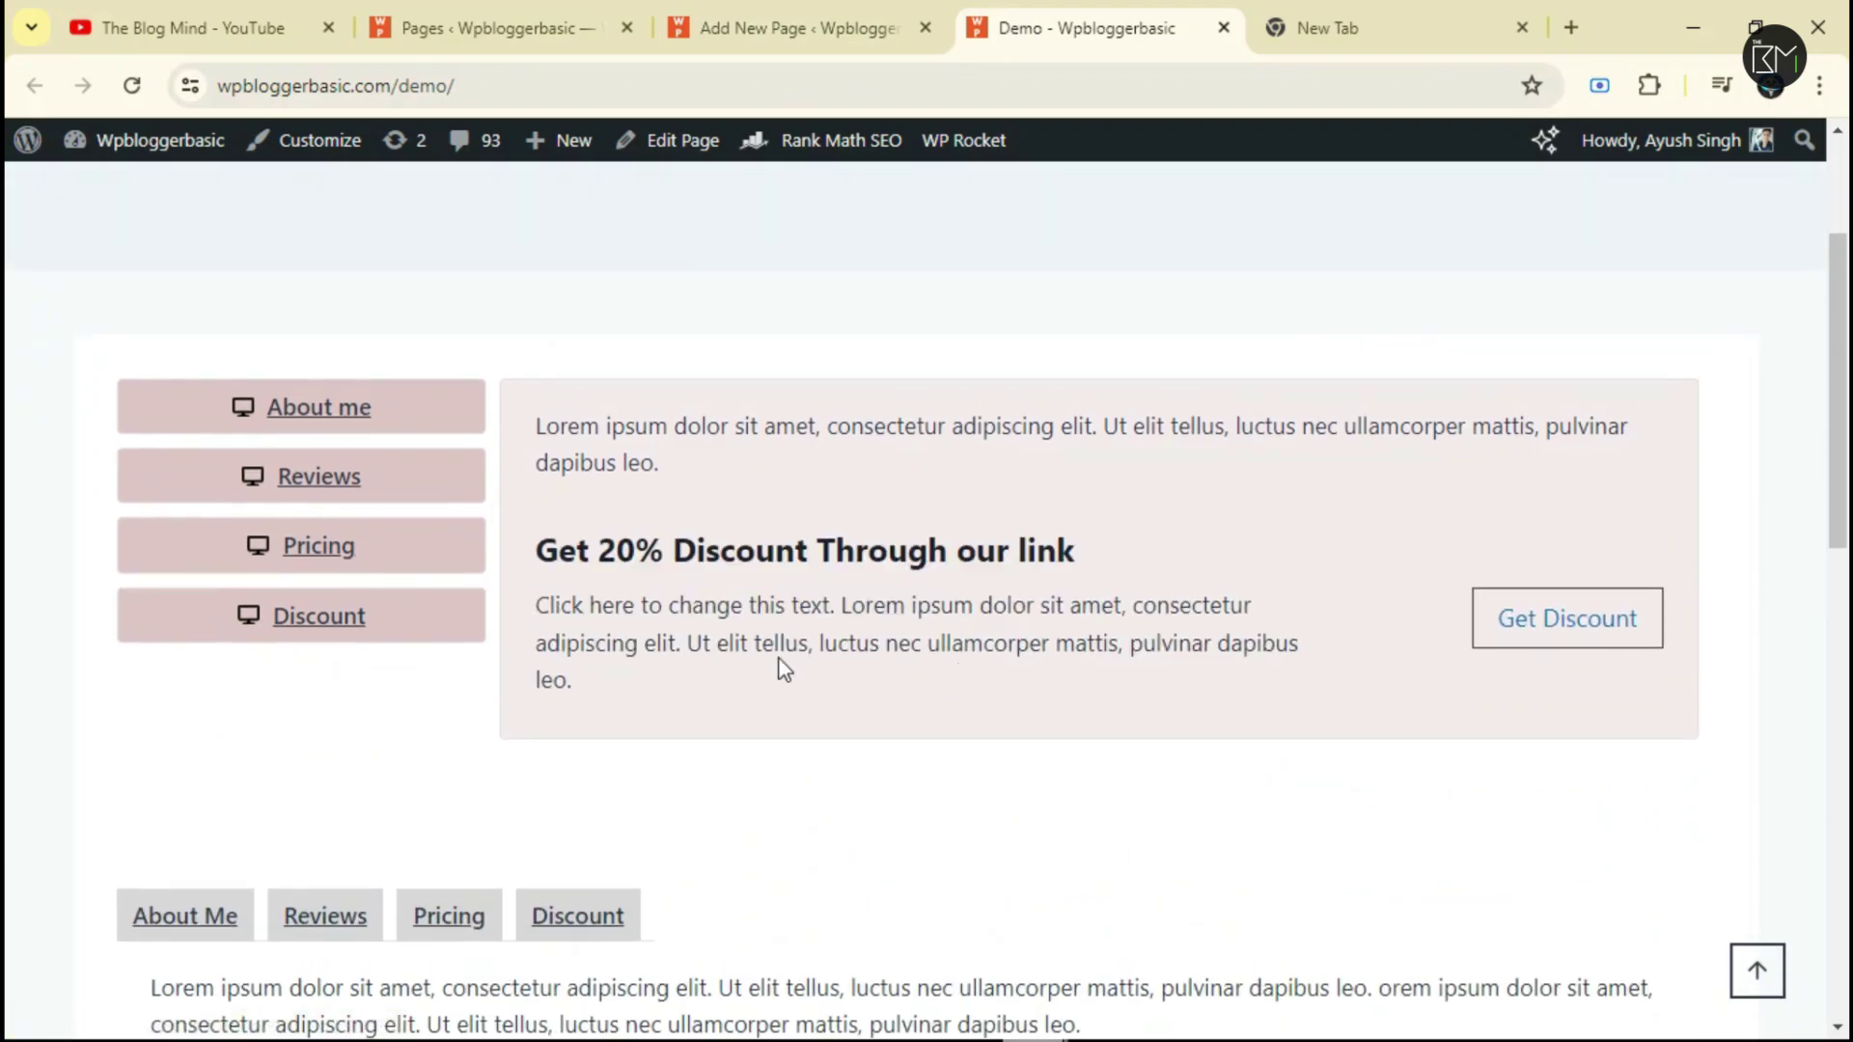
{"action": "left_click", "coordinate": [800, 28]}
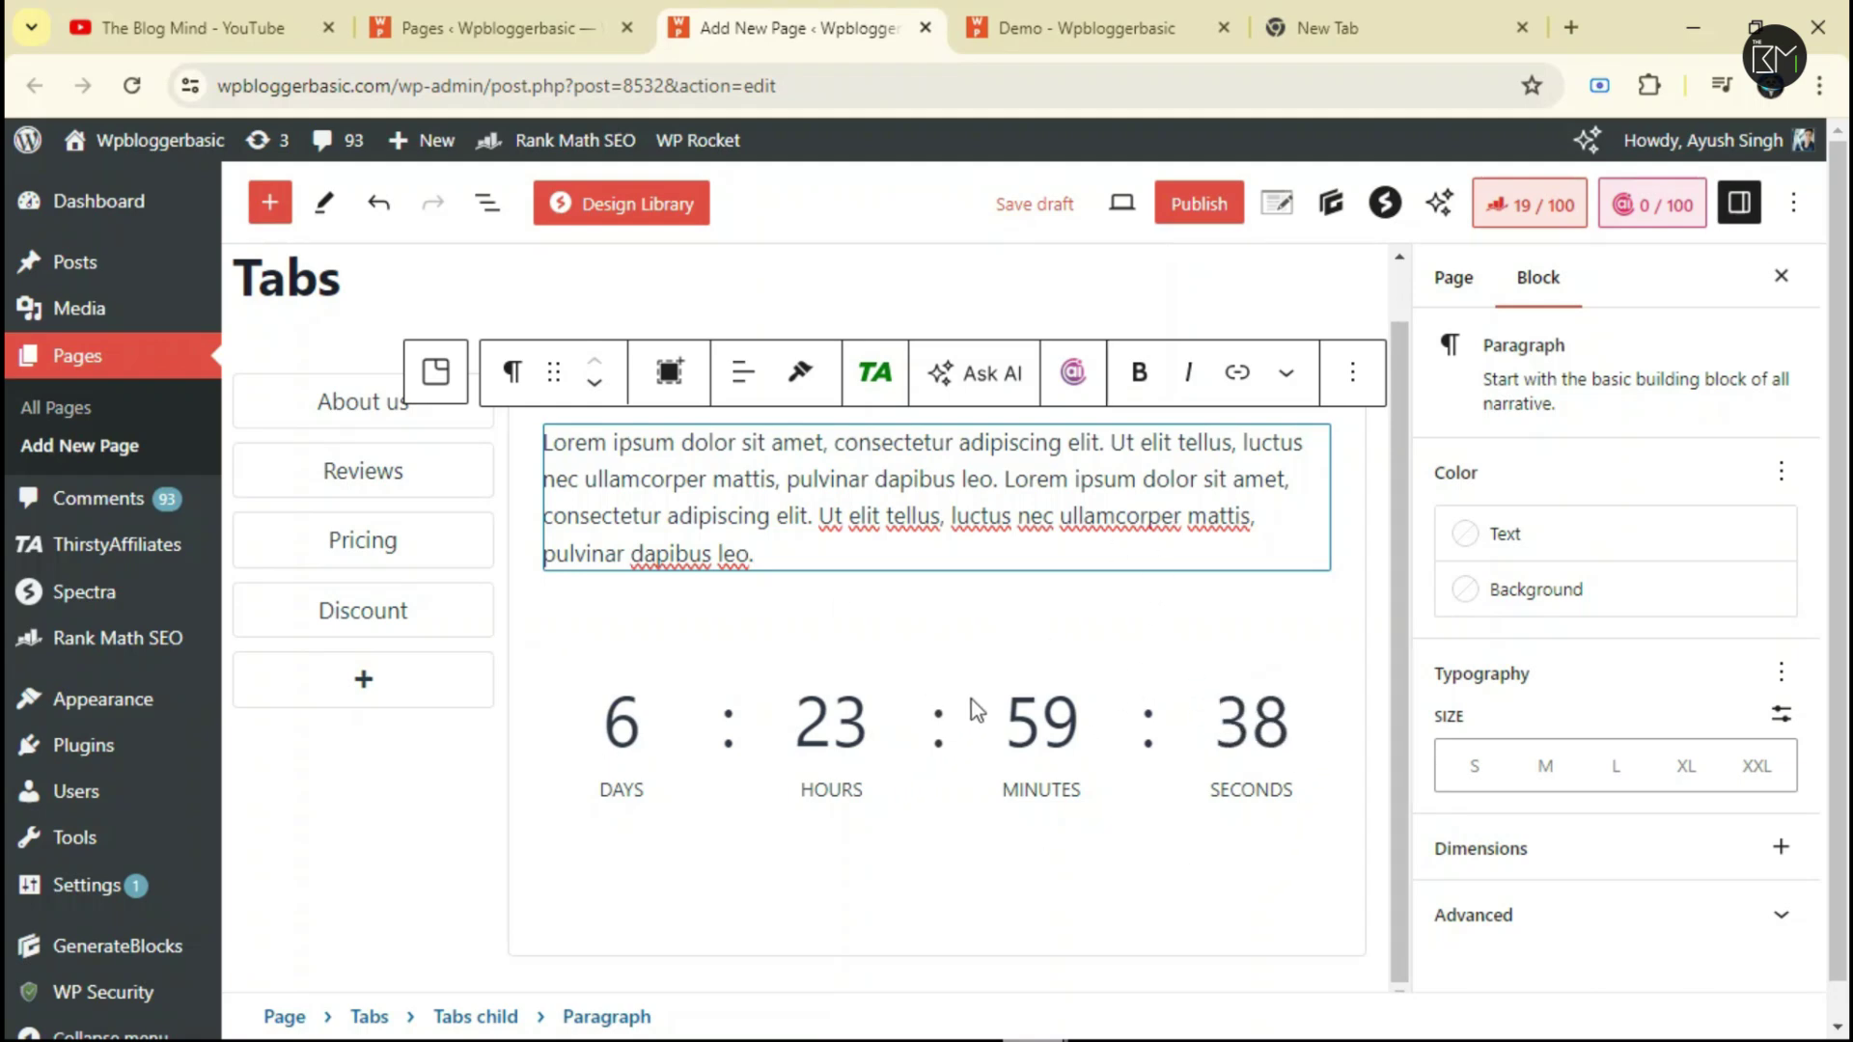
{"action": "left_click", "coordinate": [405, 434]}
{"action": "left_click", "coordinate": [405, 435]}
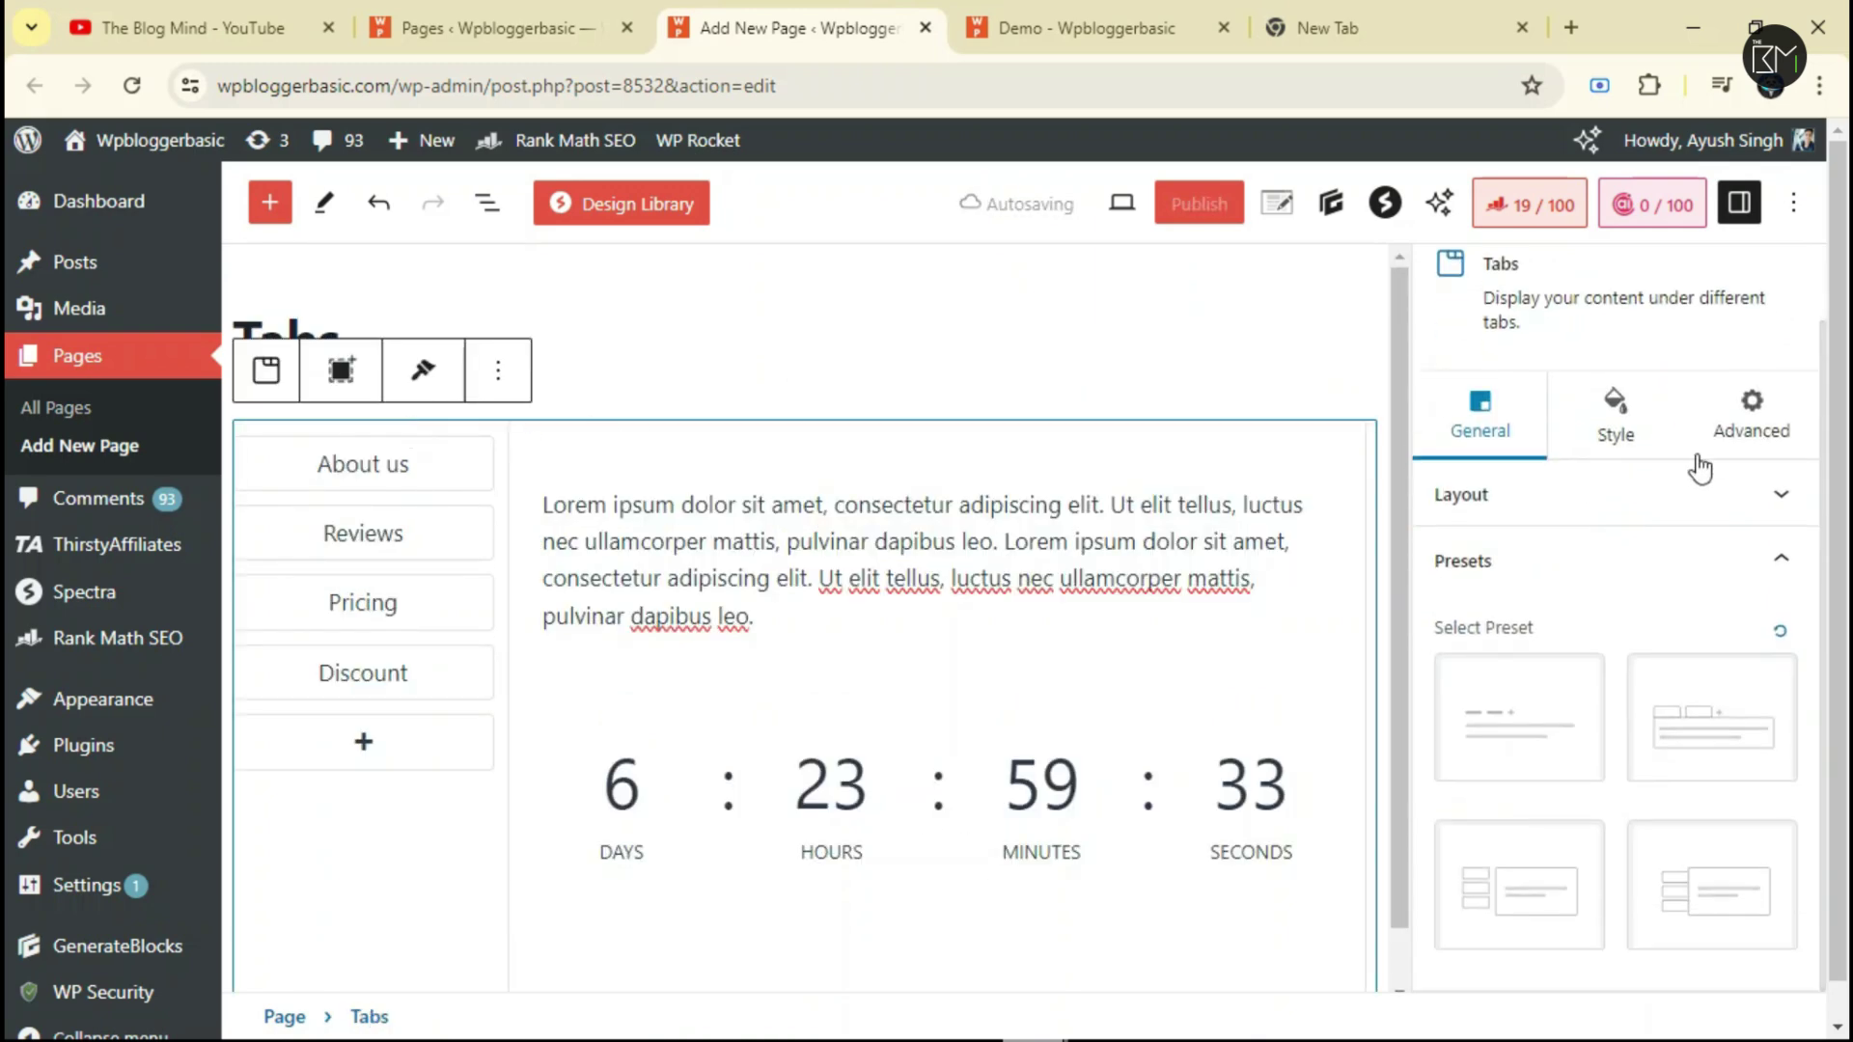
Examine the Title and Body style options of the Tabs block, then return to its general settings.
{"action": "left_click", "coordinate": [1617, 453]}
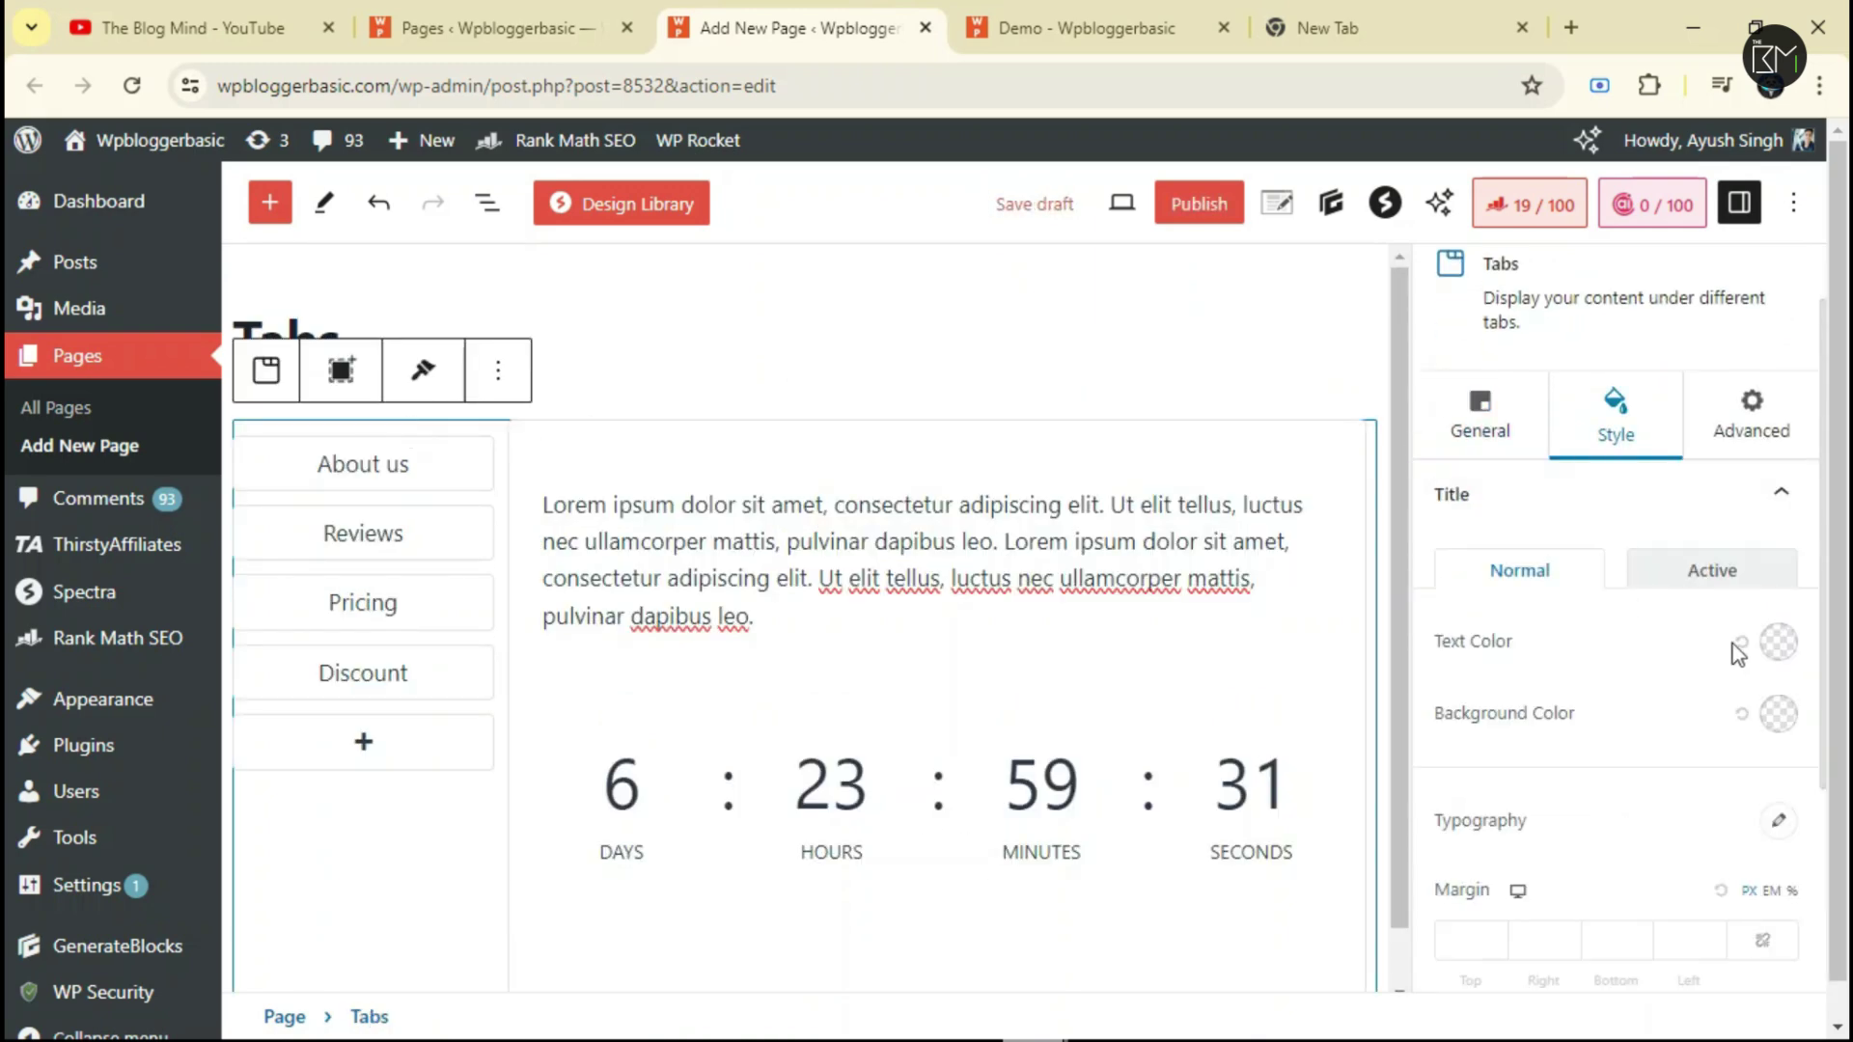
{"action": "scroll", "coordinate": [1696, 615], "scroll_direction": "down", "scroll_amount": 1}
{"action": "scroll", "coordinate": [1696, 616], "scroll_direction": "down", "scroll_amount": 2}
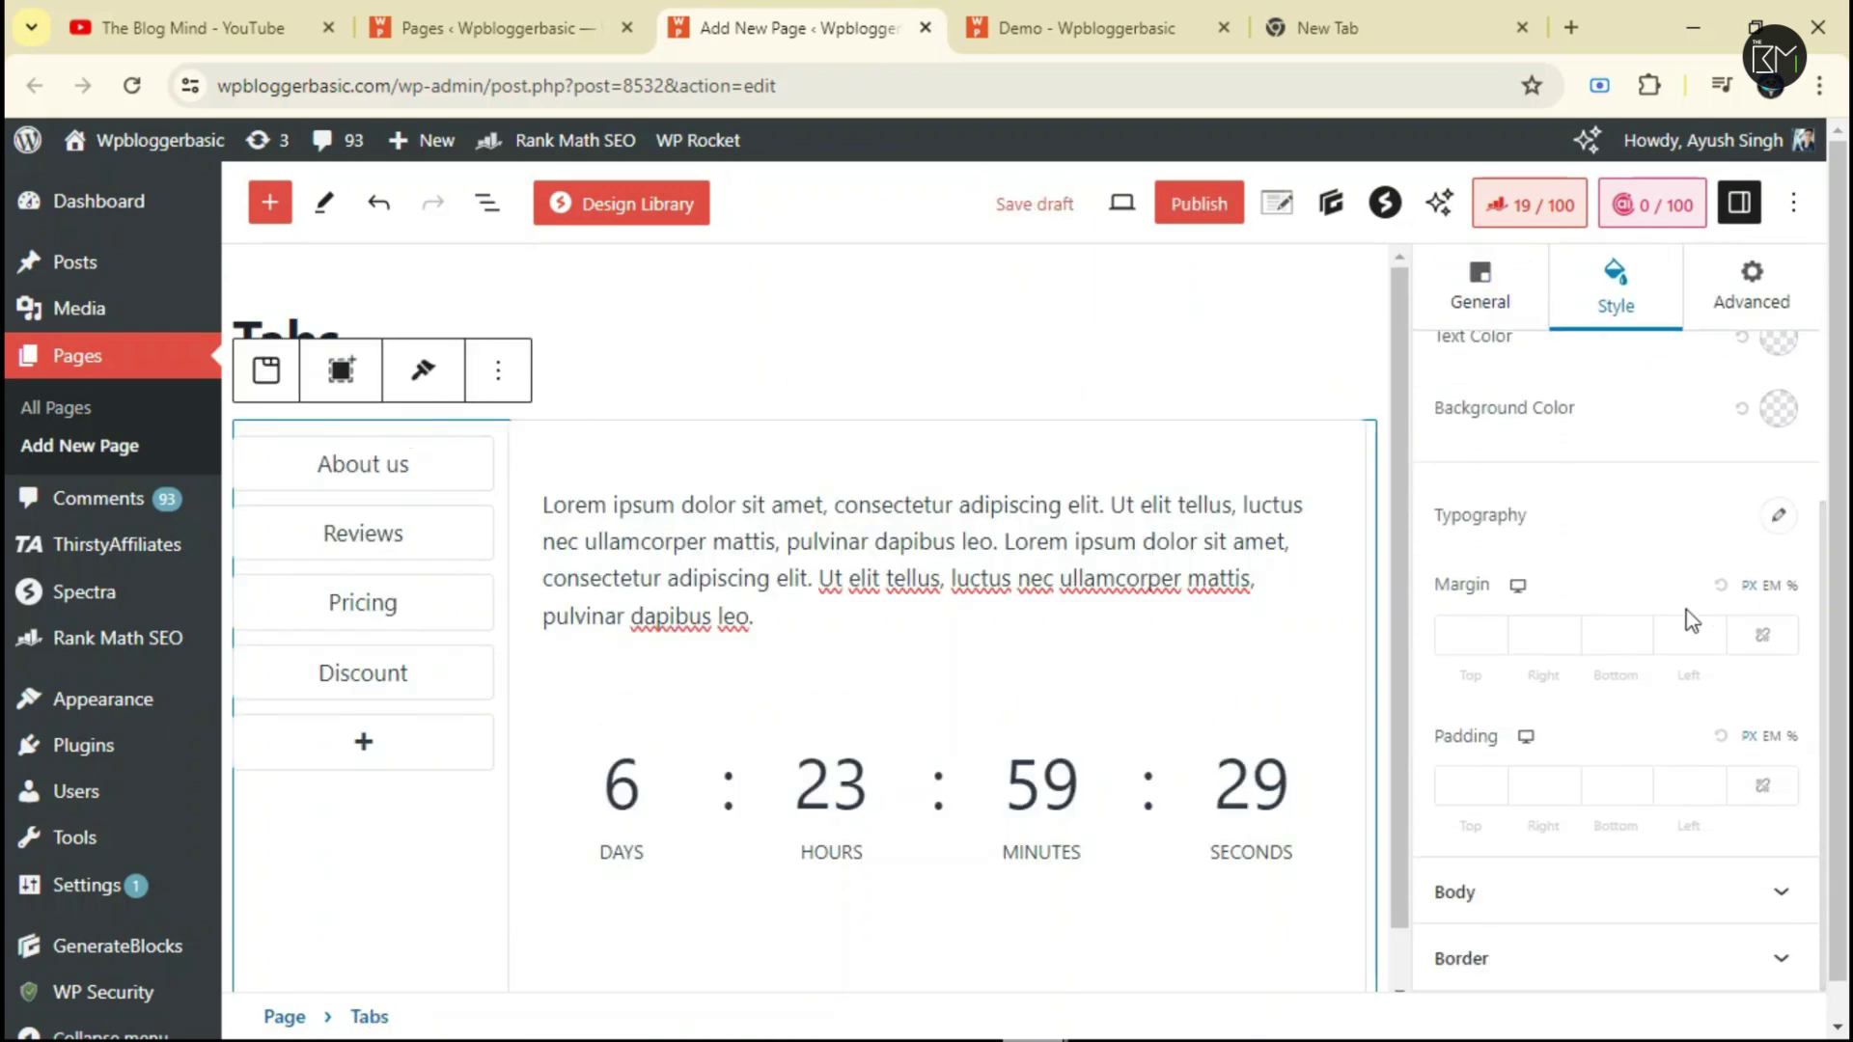
{"action": "left_click", "coordinate": [1683, 890]}
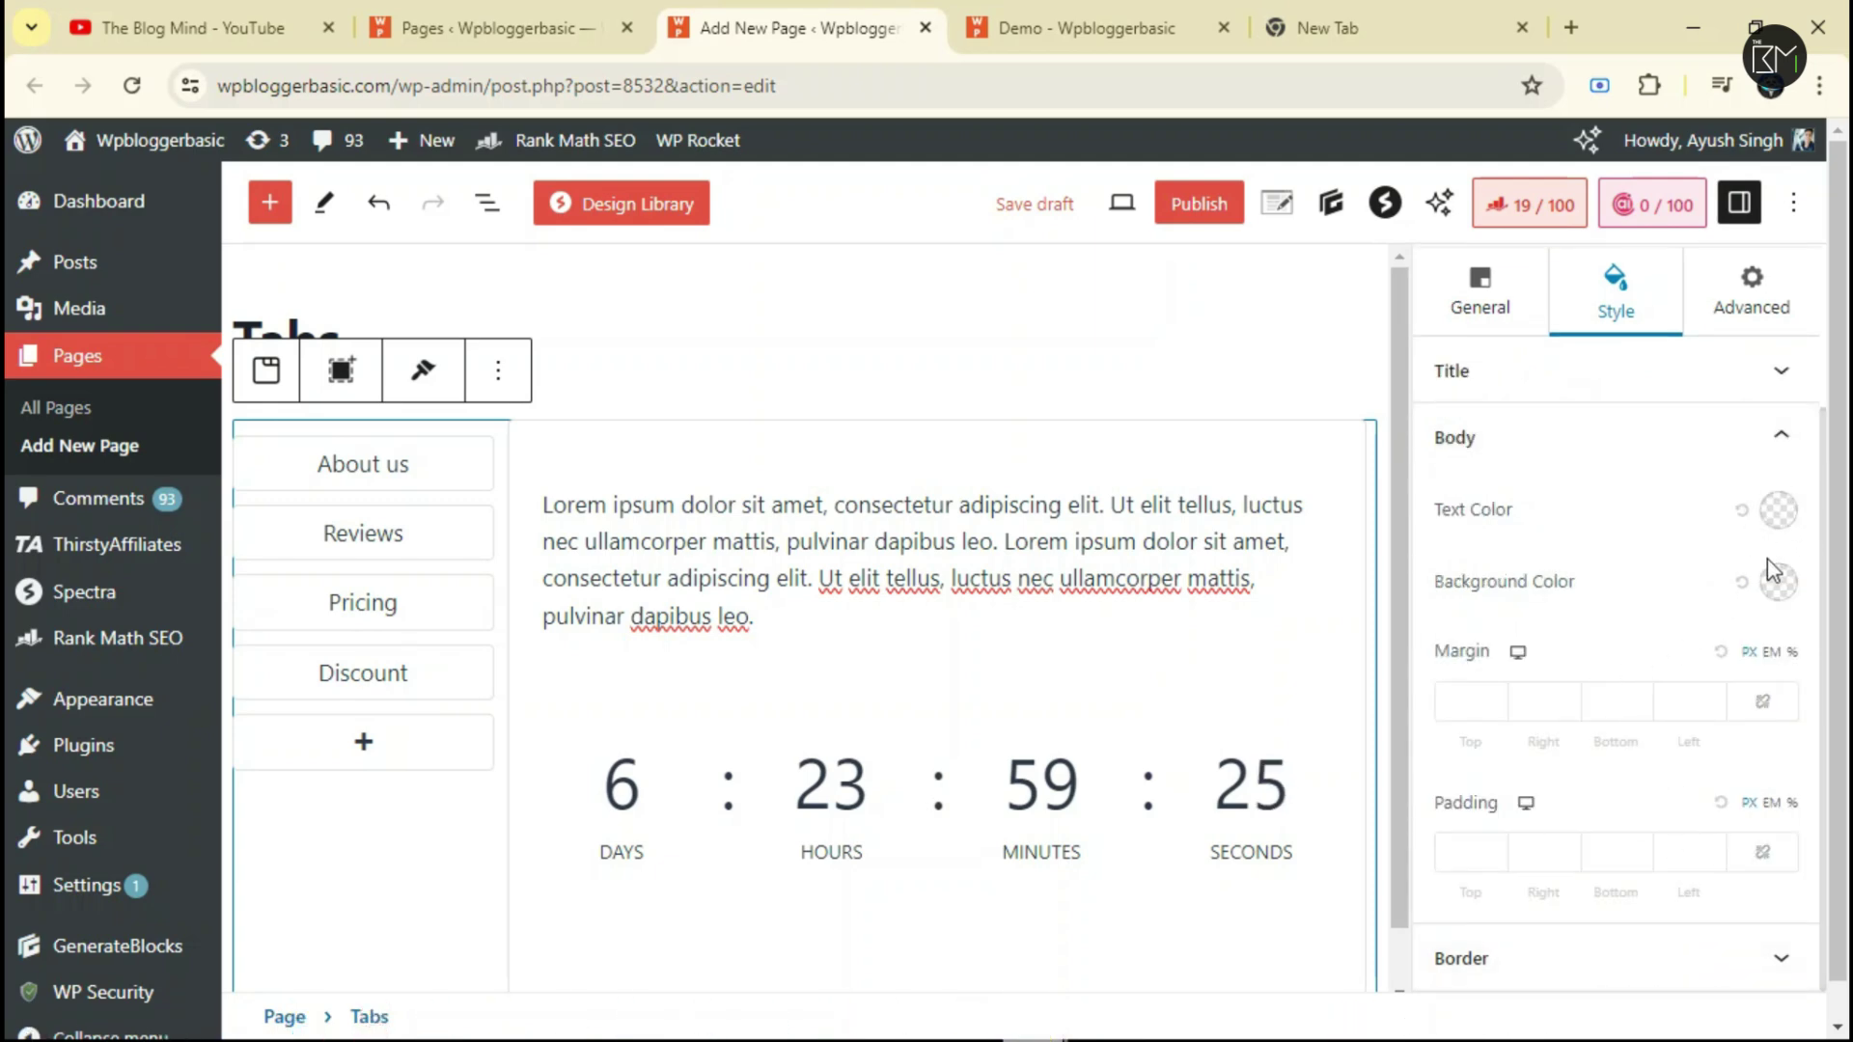
{"action": "scroll", "coordinate": [1672, 854], "scroll_direction": "up", "scroll_amount": 3}
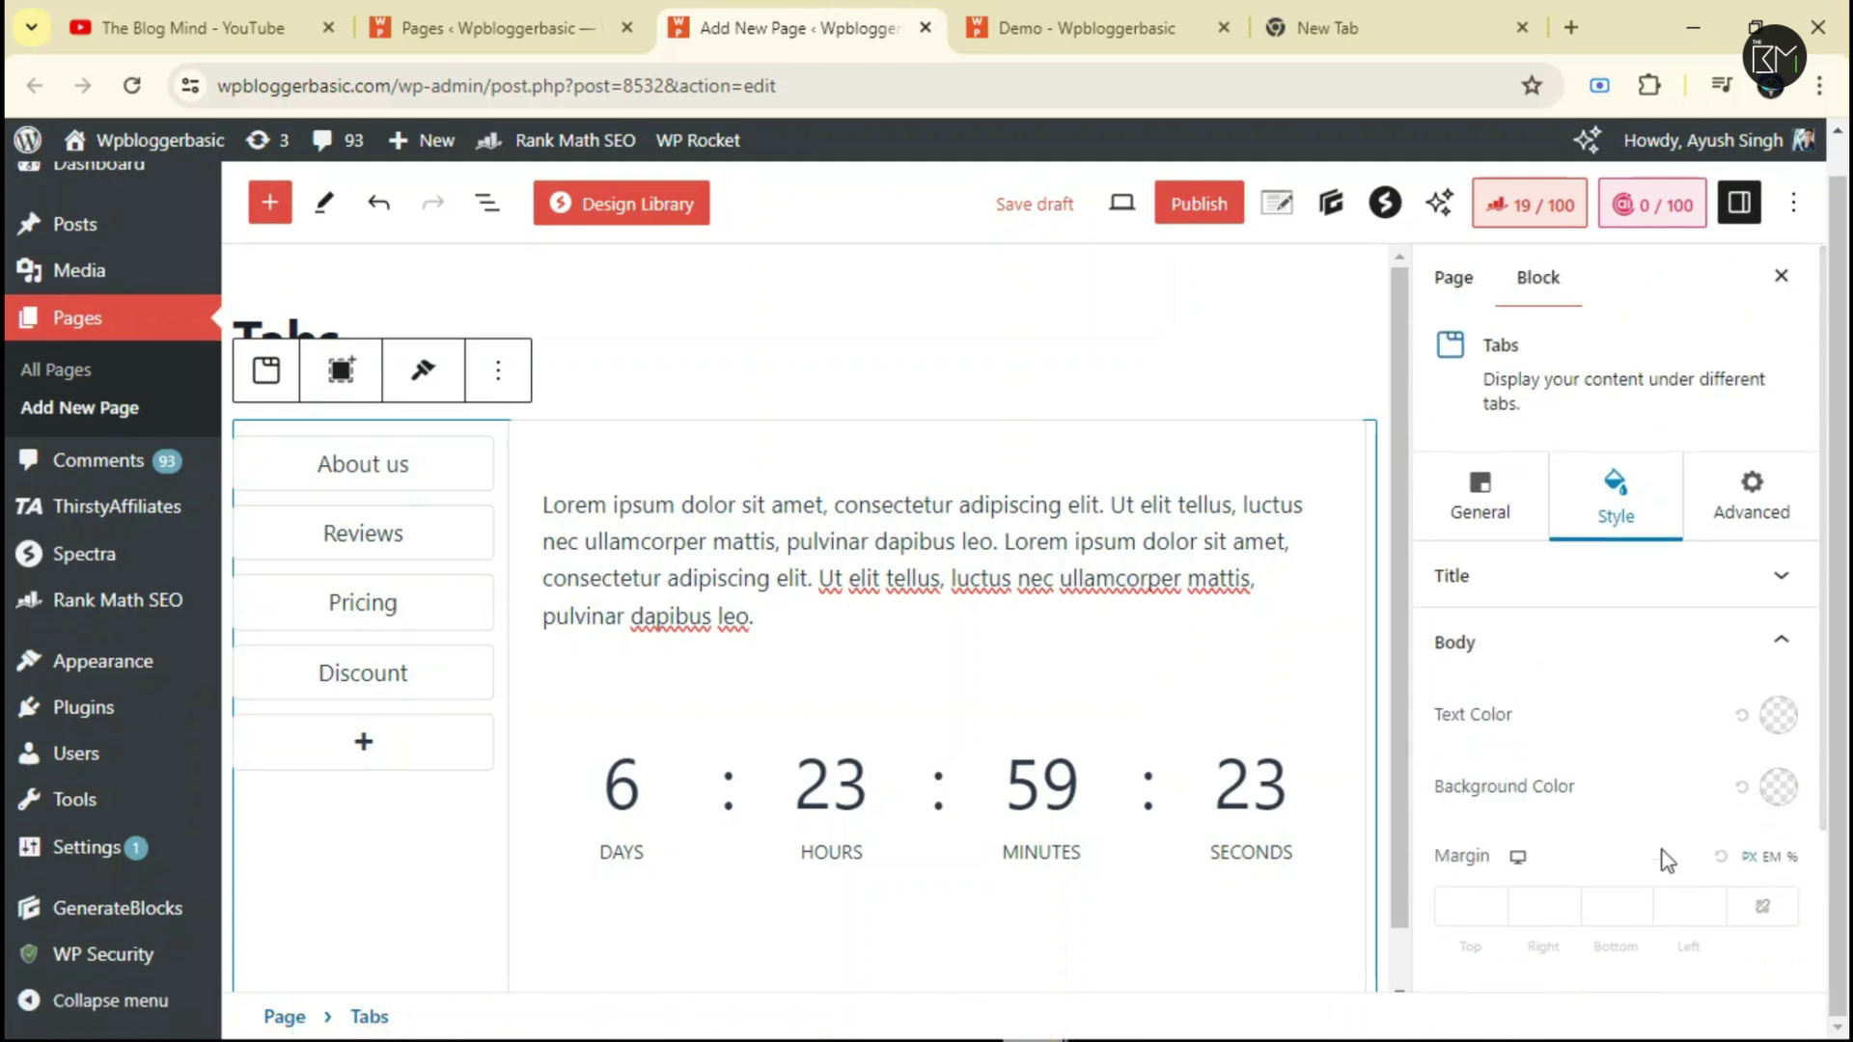
{"action": "left_click", "coordinate": [1512, 592]}
{"action": "left_click", "coordinate": [1479, 395]}
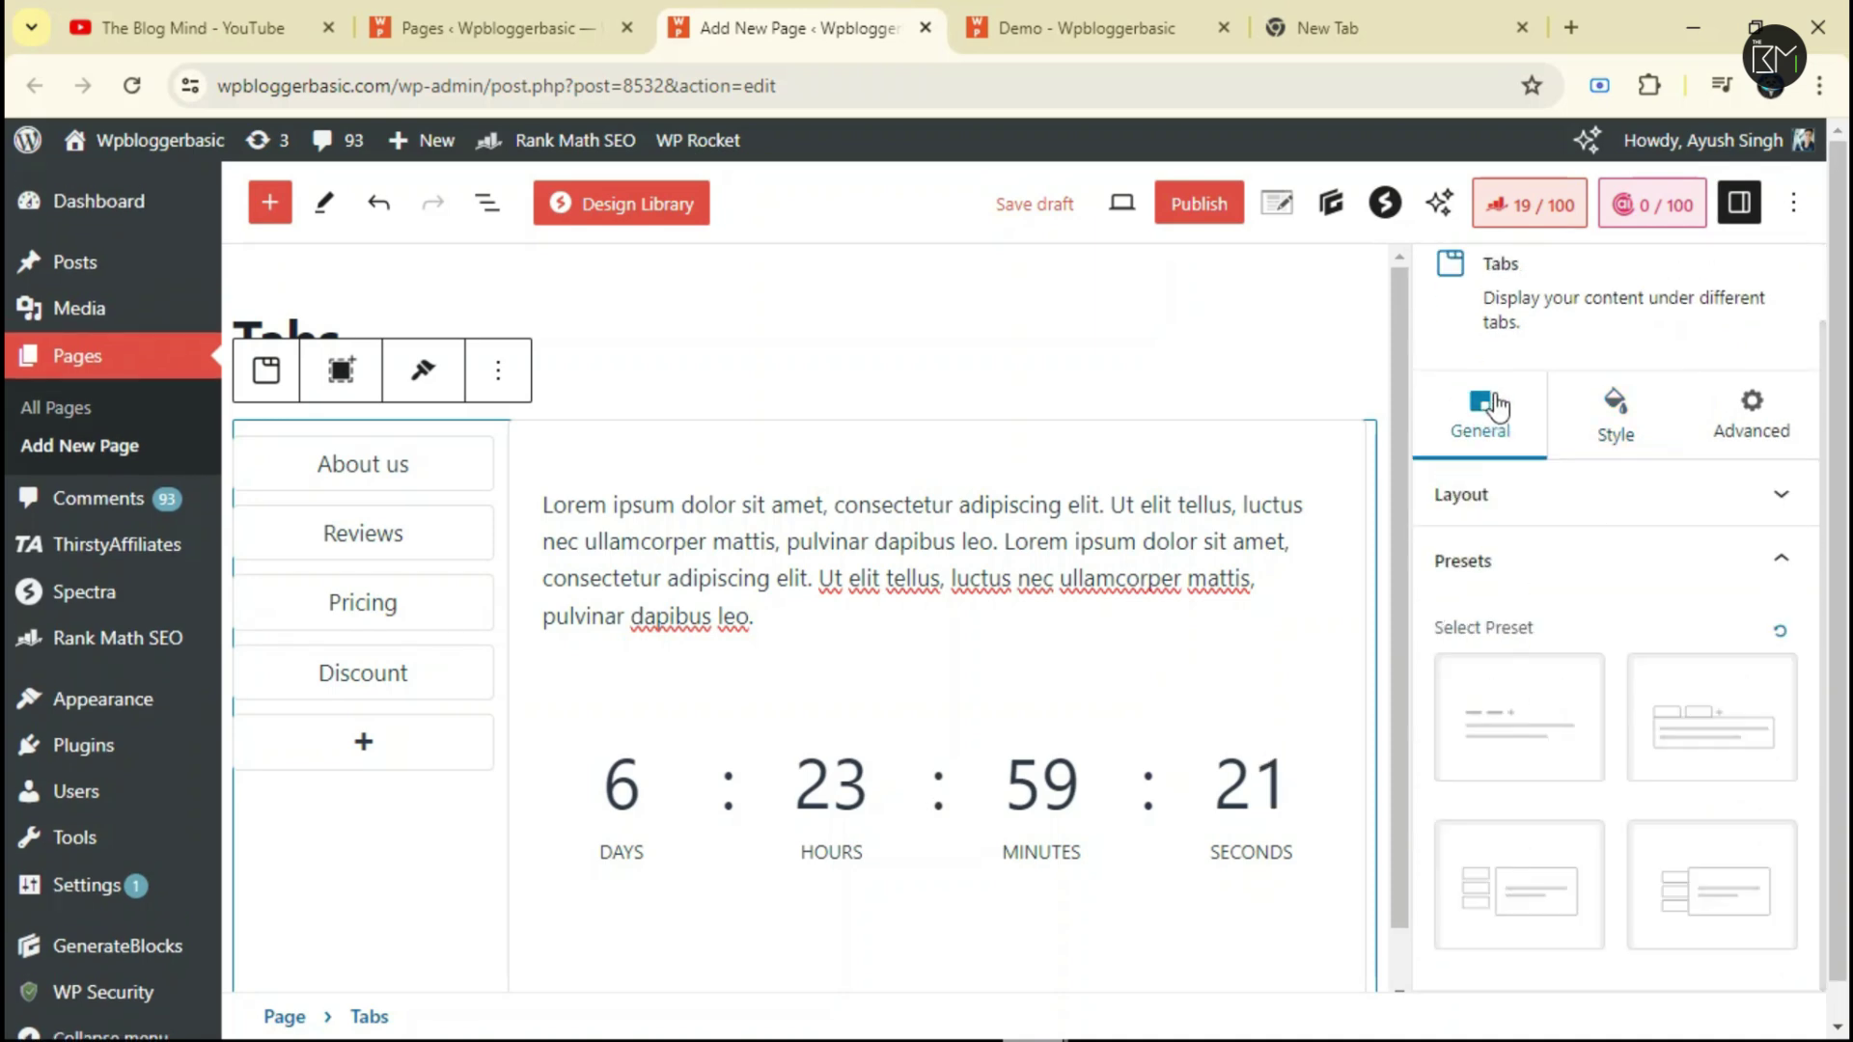
Bring up the About us tab, enable icons for the Tabs block and insert the Angle Right icon from the Icon Library.
{"action": "left_click", "coordinate": [1583, 502]}
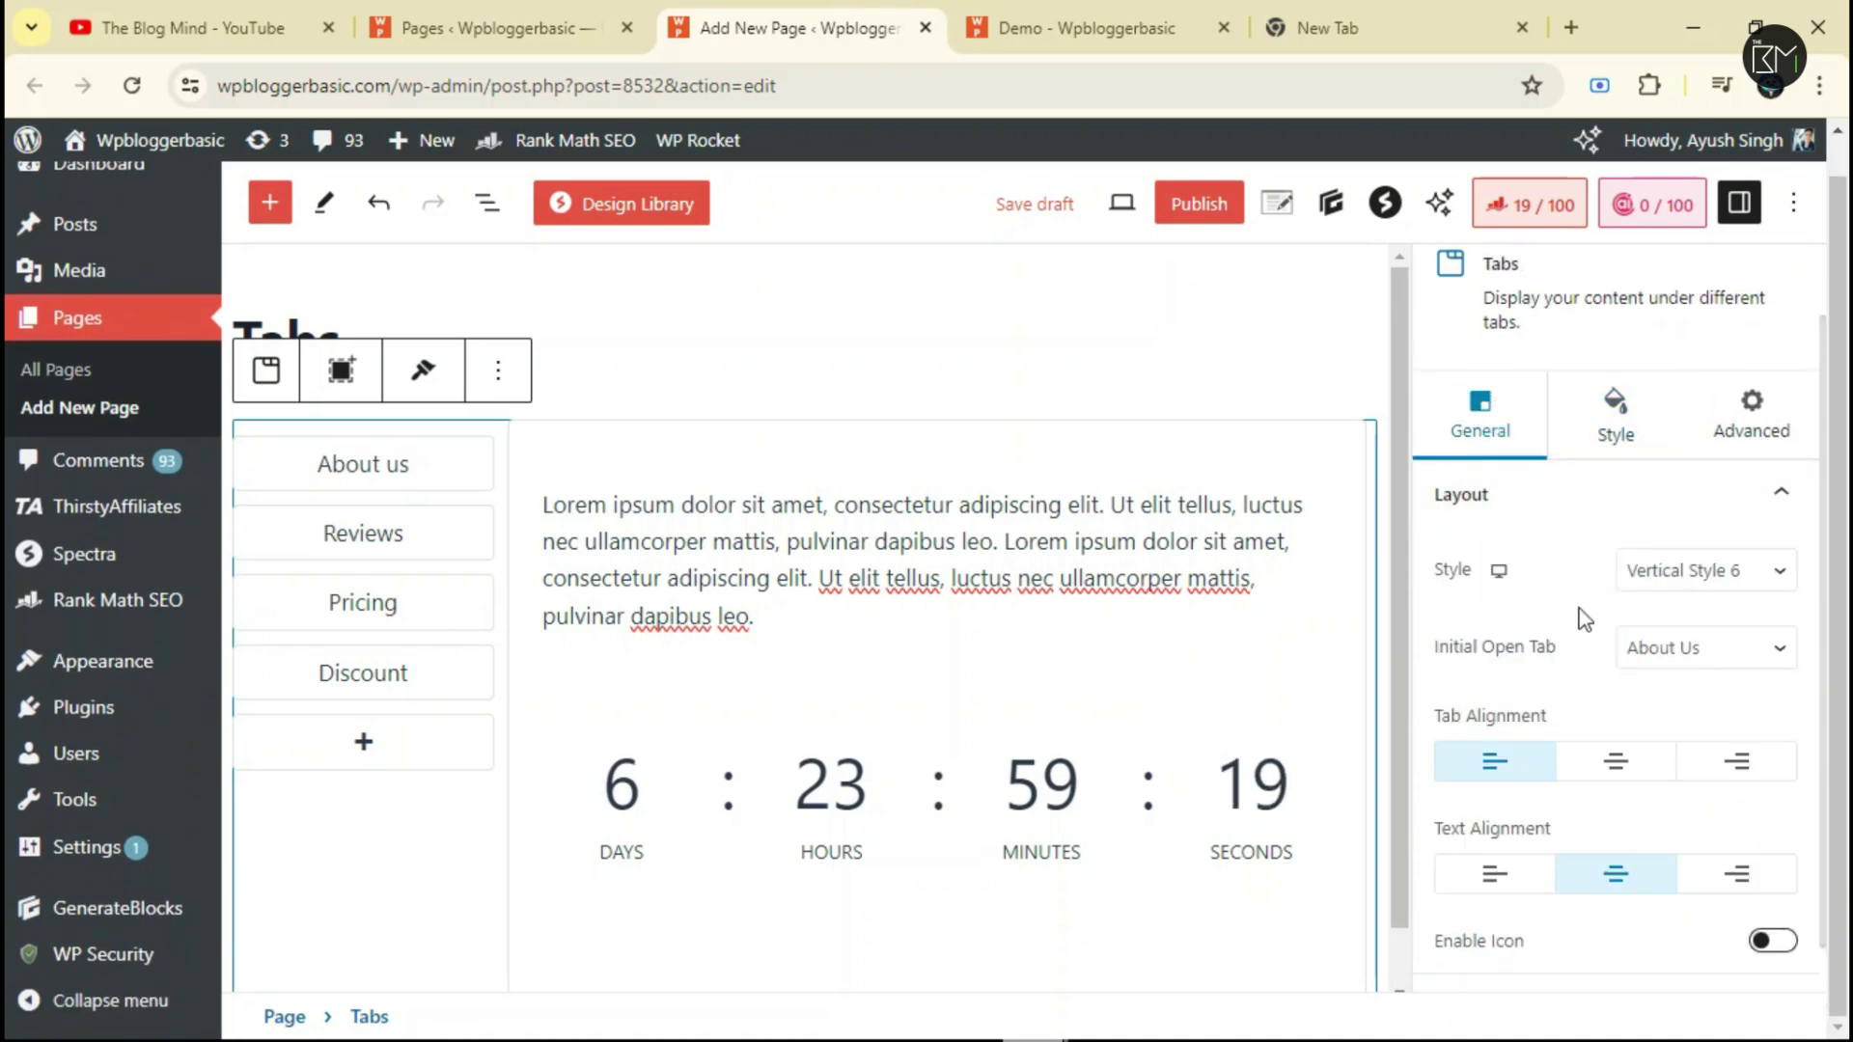
{"action": "scroll", "coordinate": [1587, 627], "scroll_direction": "down", "scroll_amount": 1}
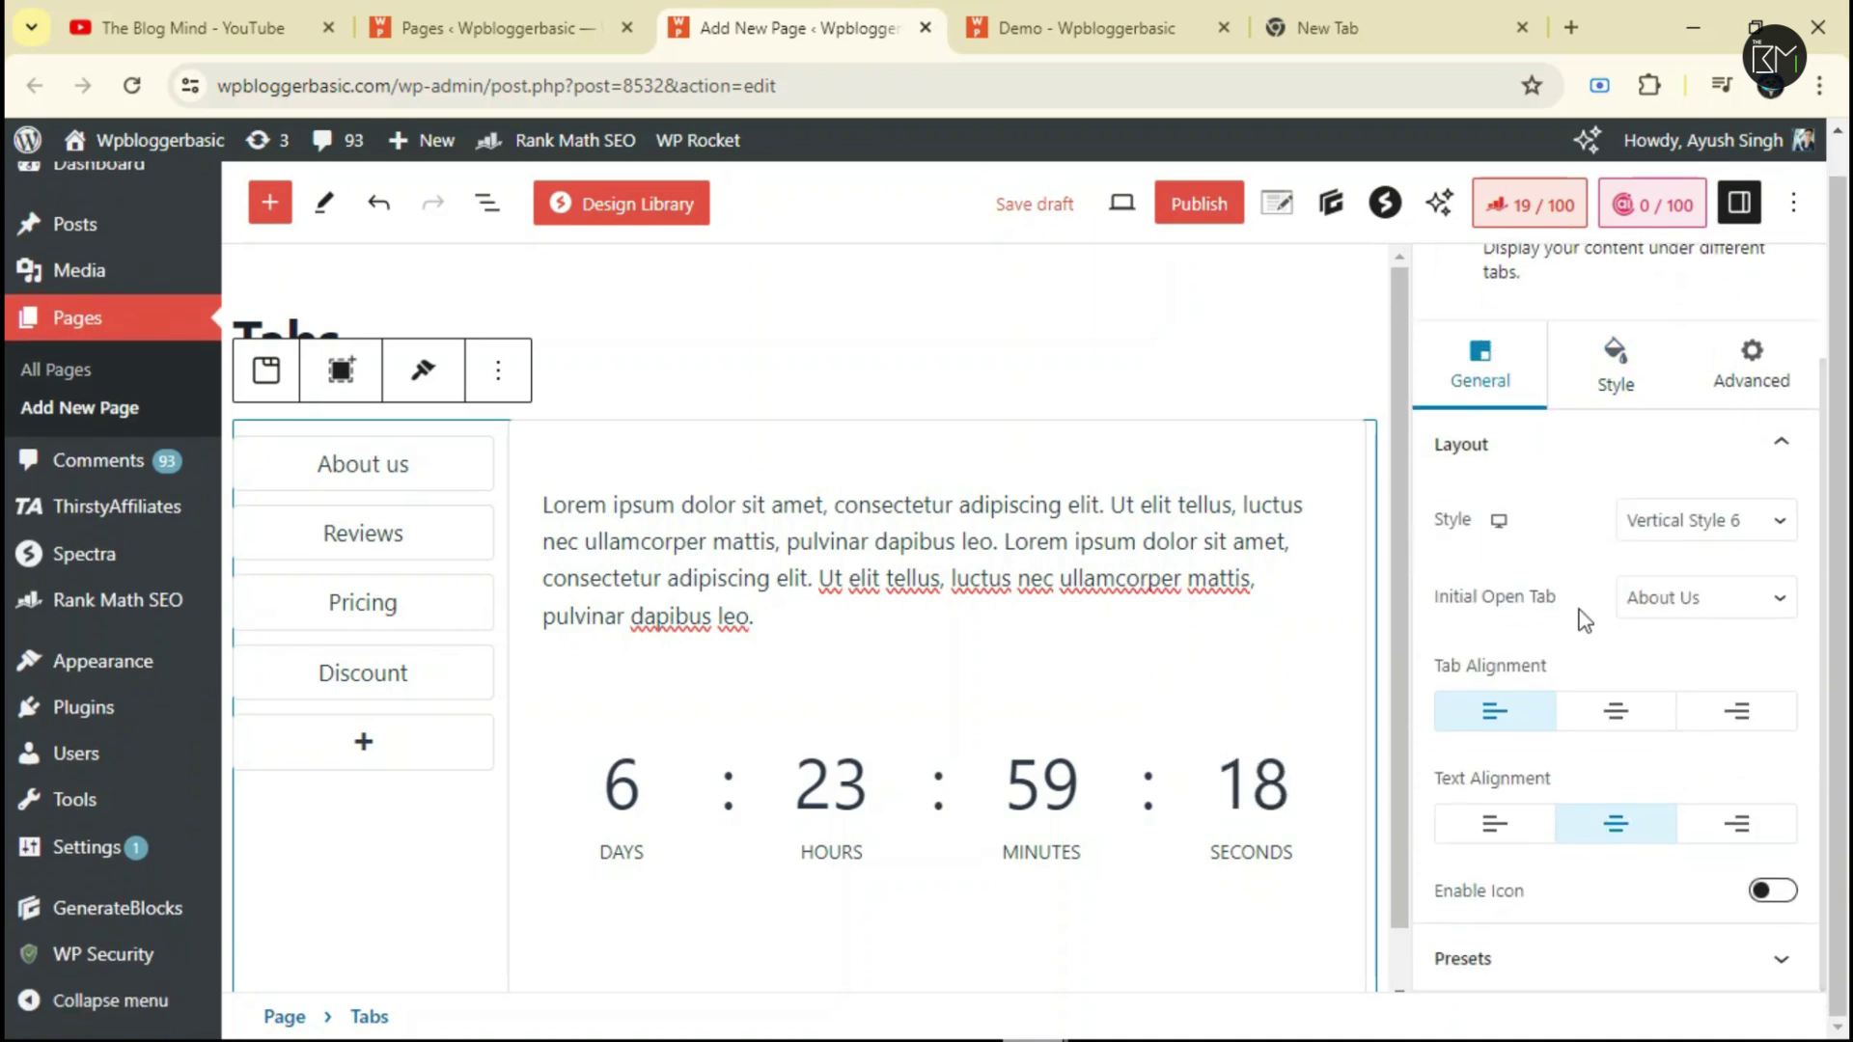
{"action": "left_click", "coordinate": [398, 464]}
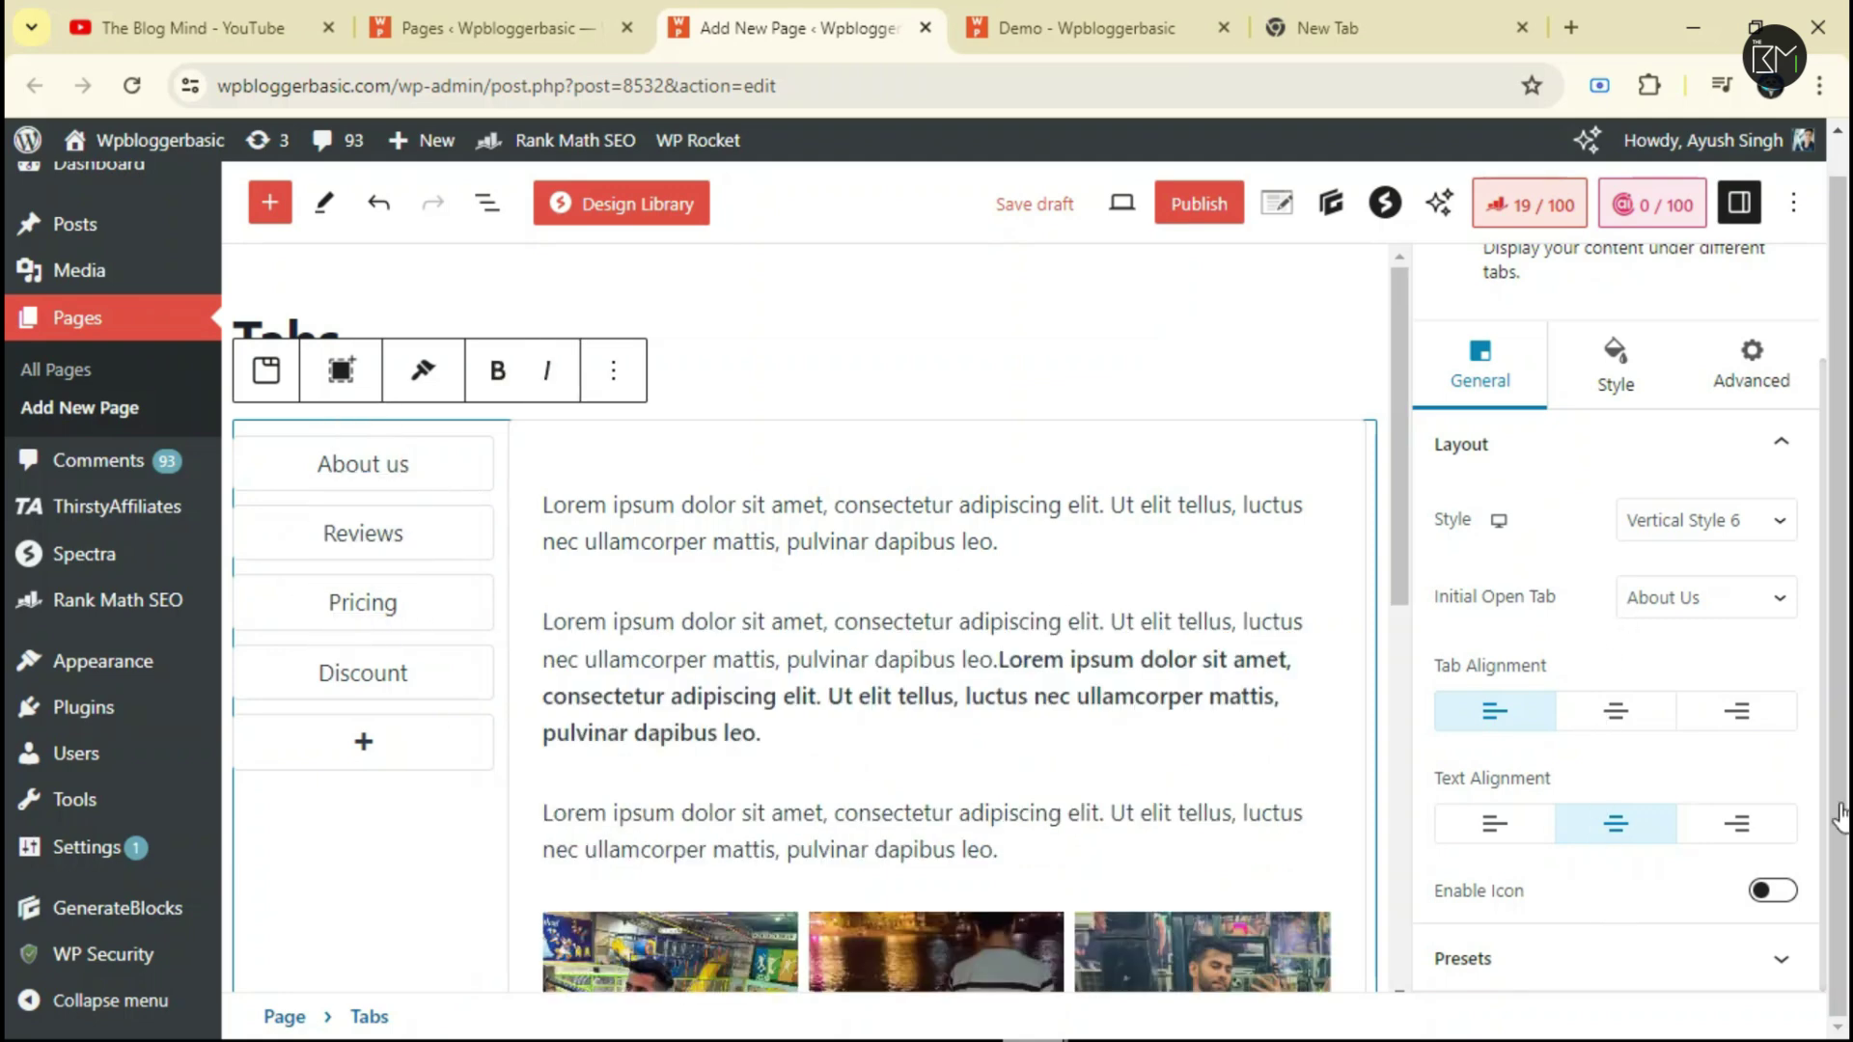
{"action": "left_click", "coordinate": [1774, 892]}
{"action": "scroll", "coordinate": [1543, 675], "scroll_direction": "down", "scroll_amount": 3}
{"action": "left_click", "coordinate": [1613, 777]}
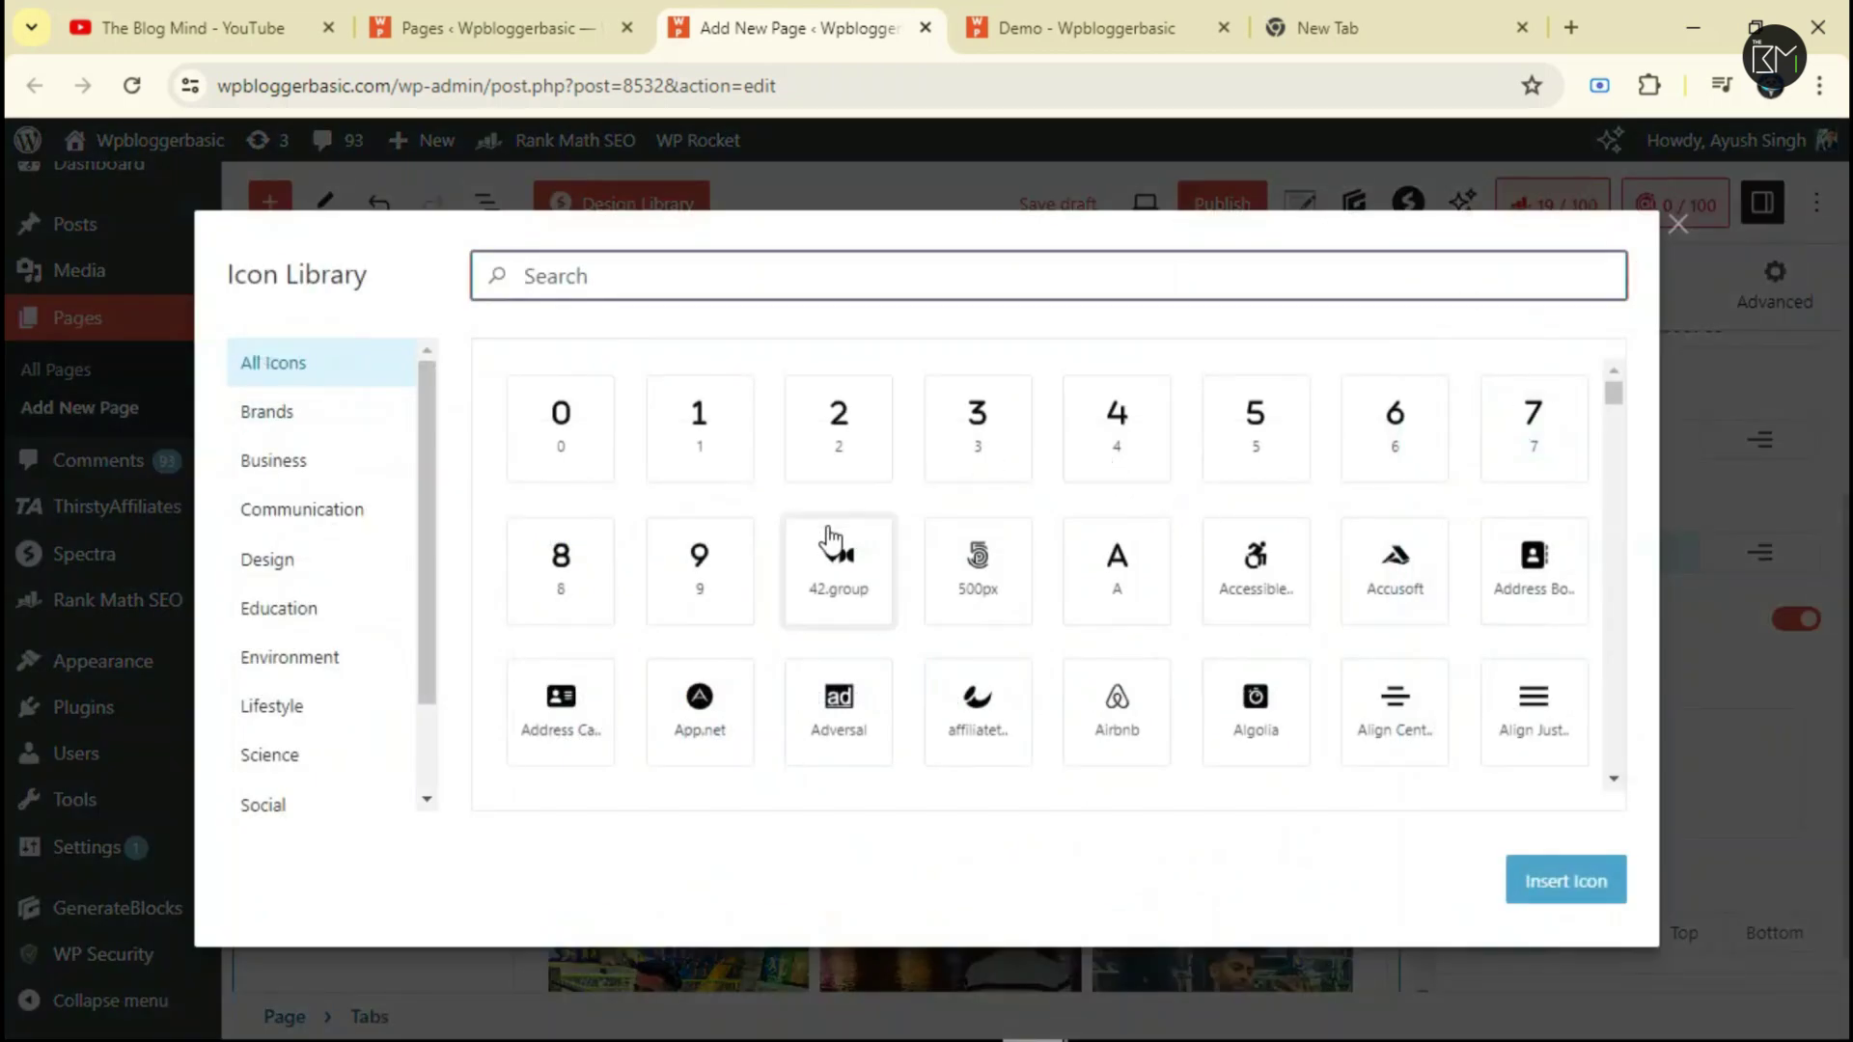
{"action": "scroll", "coordinate": [1283, 641], "scroll_direction": "down", "scroll_amount": 3}
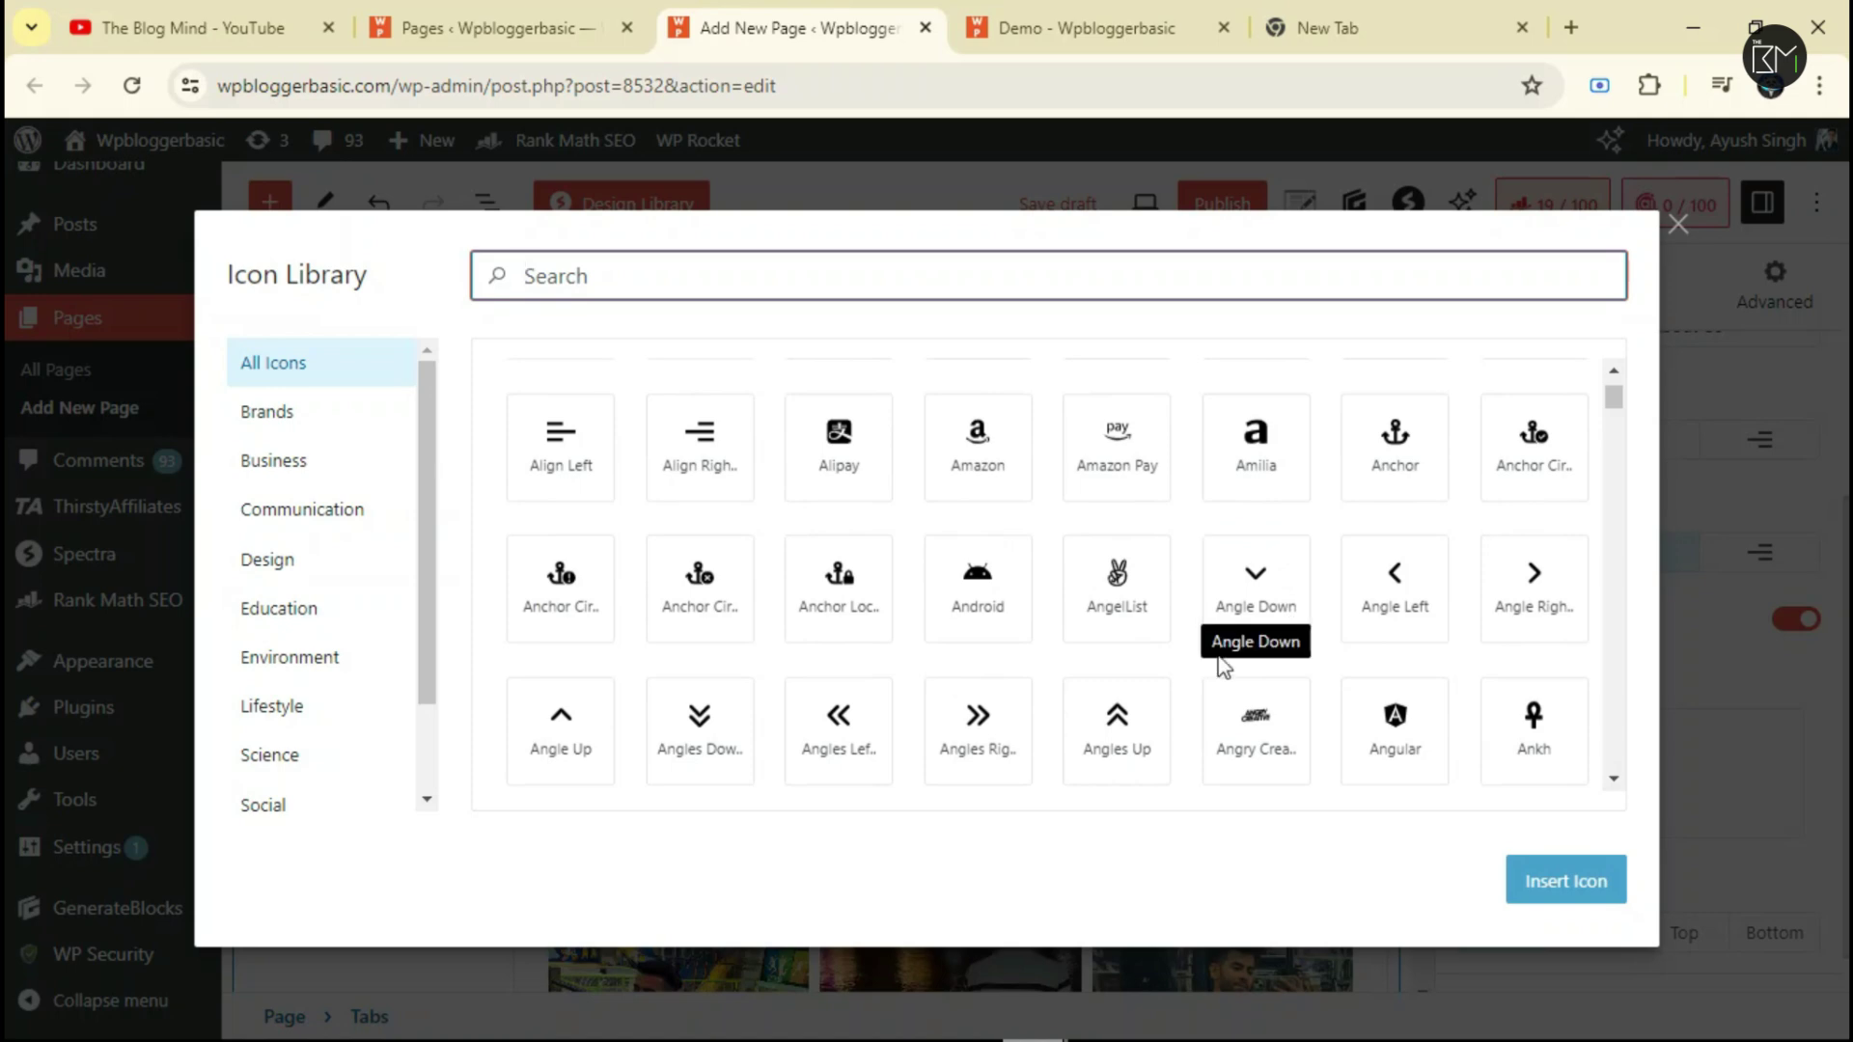
{"action": "scroll", "coordinate": [1121, 592], "scroll_direction": "down", "scroll_amount": 1}
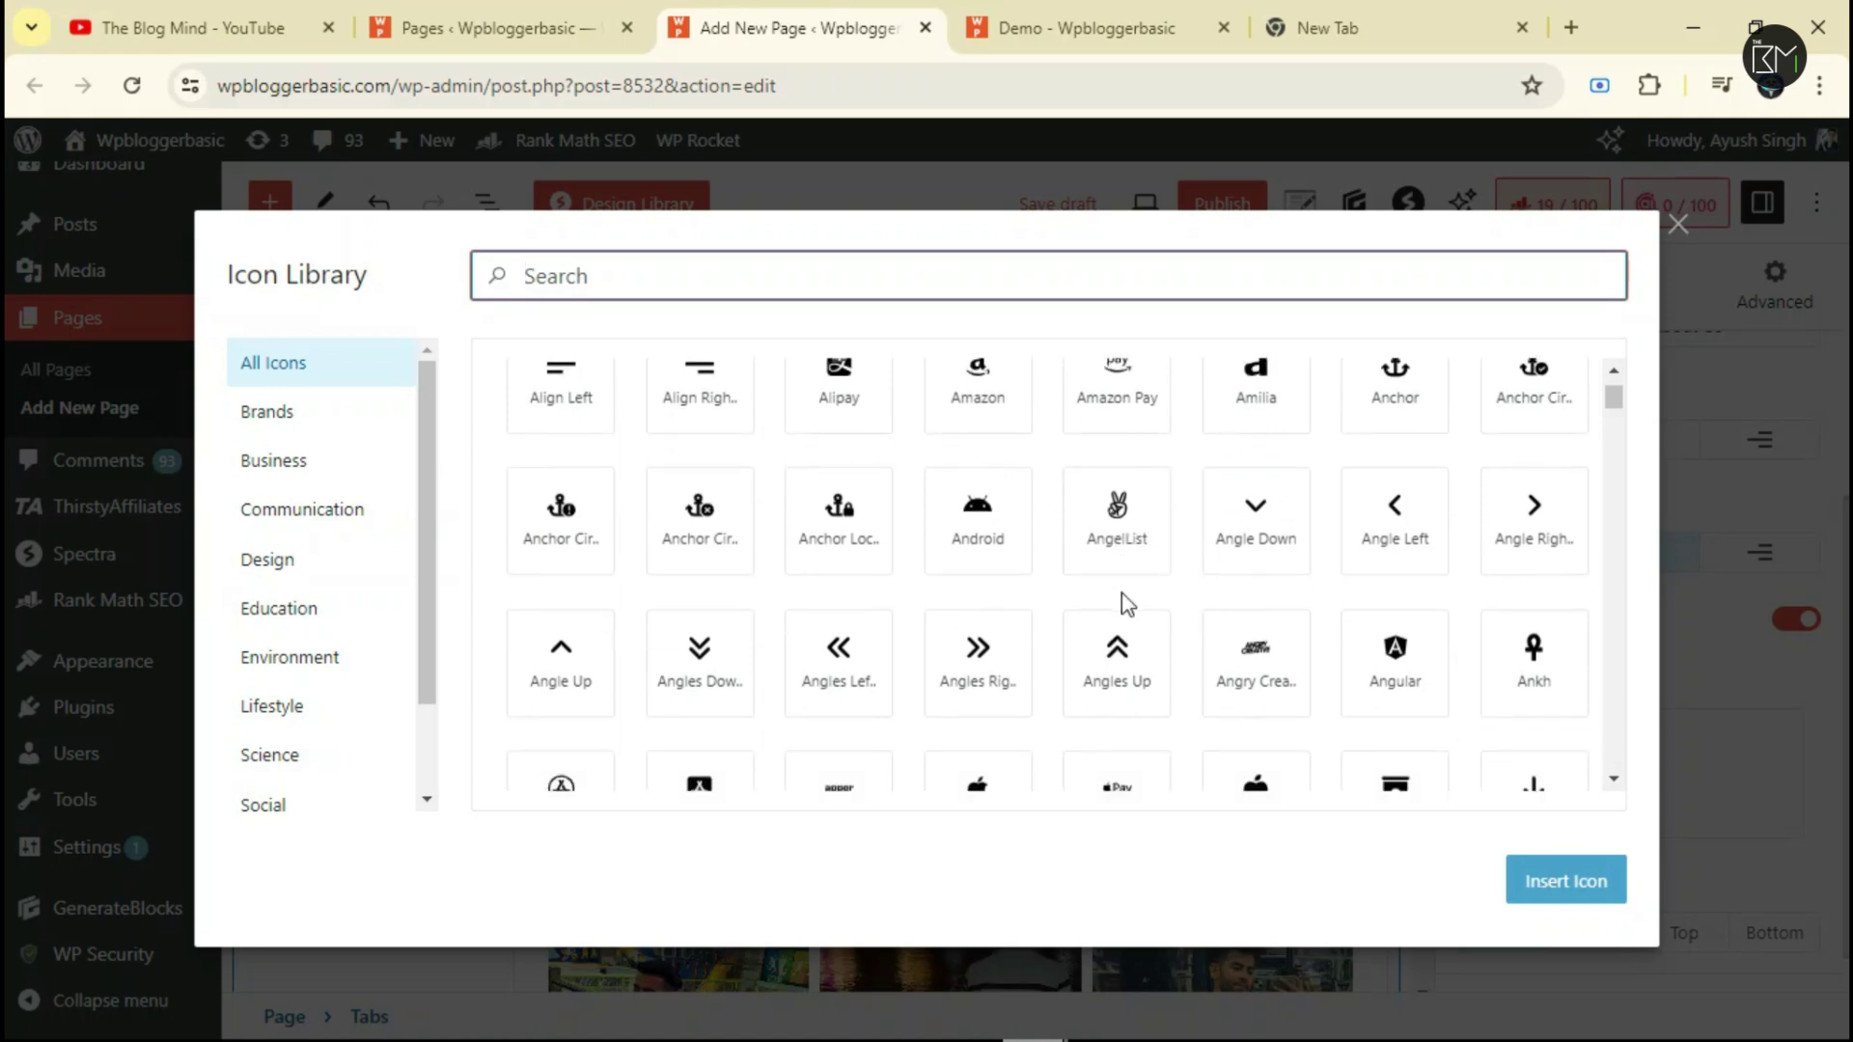
{"action": "left_click", "coordinate": [1503, 490]}
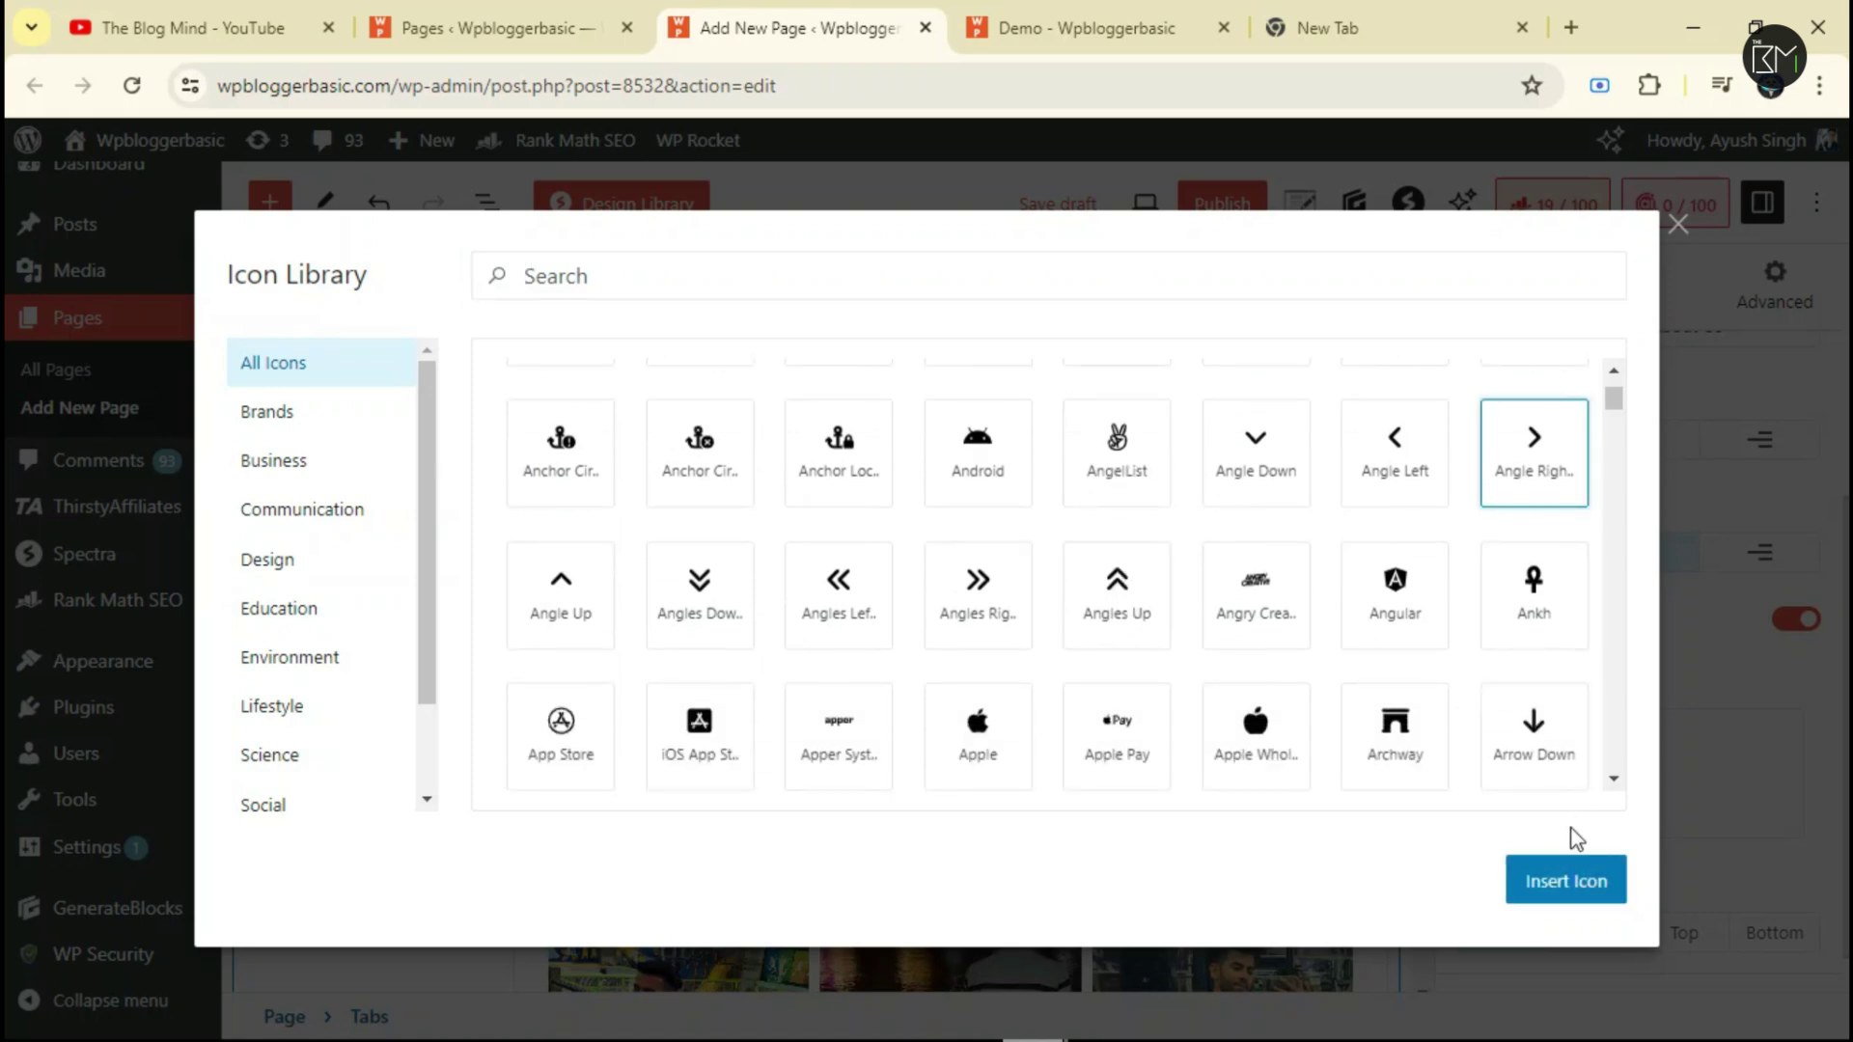
{"action": "left_click", "coordinate": [1571, 879]}
{"action": "mouse_move", "coordinate": [328, 463]}
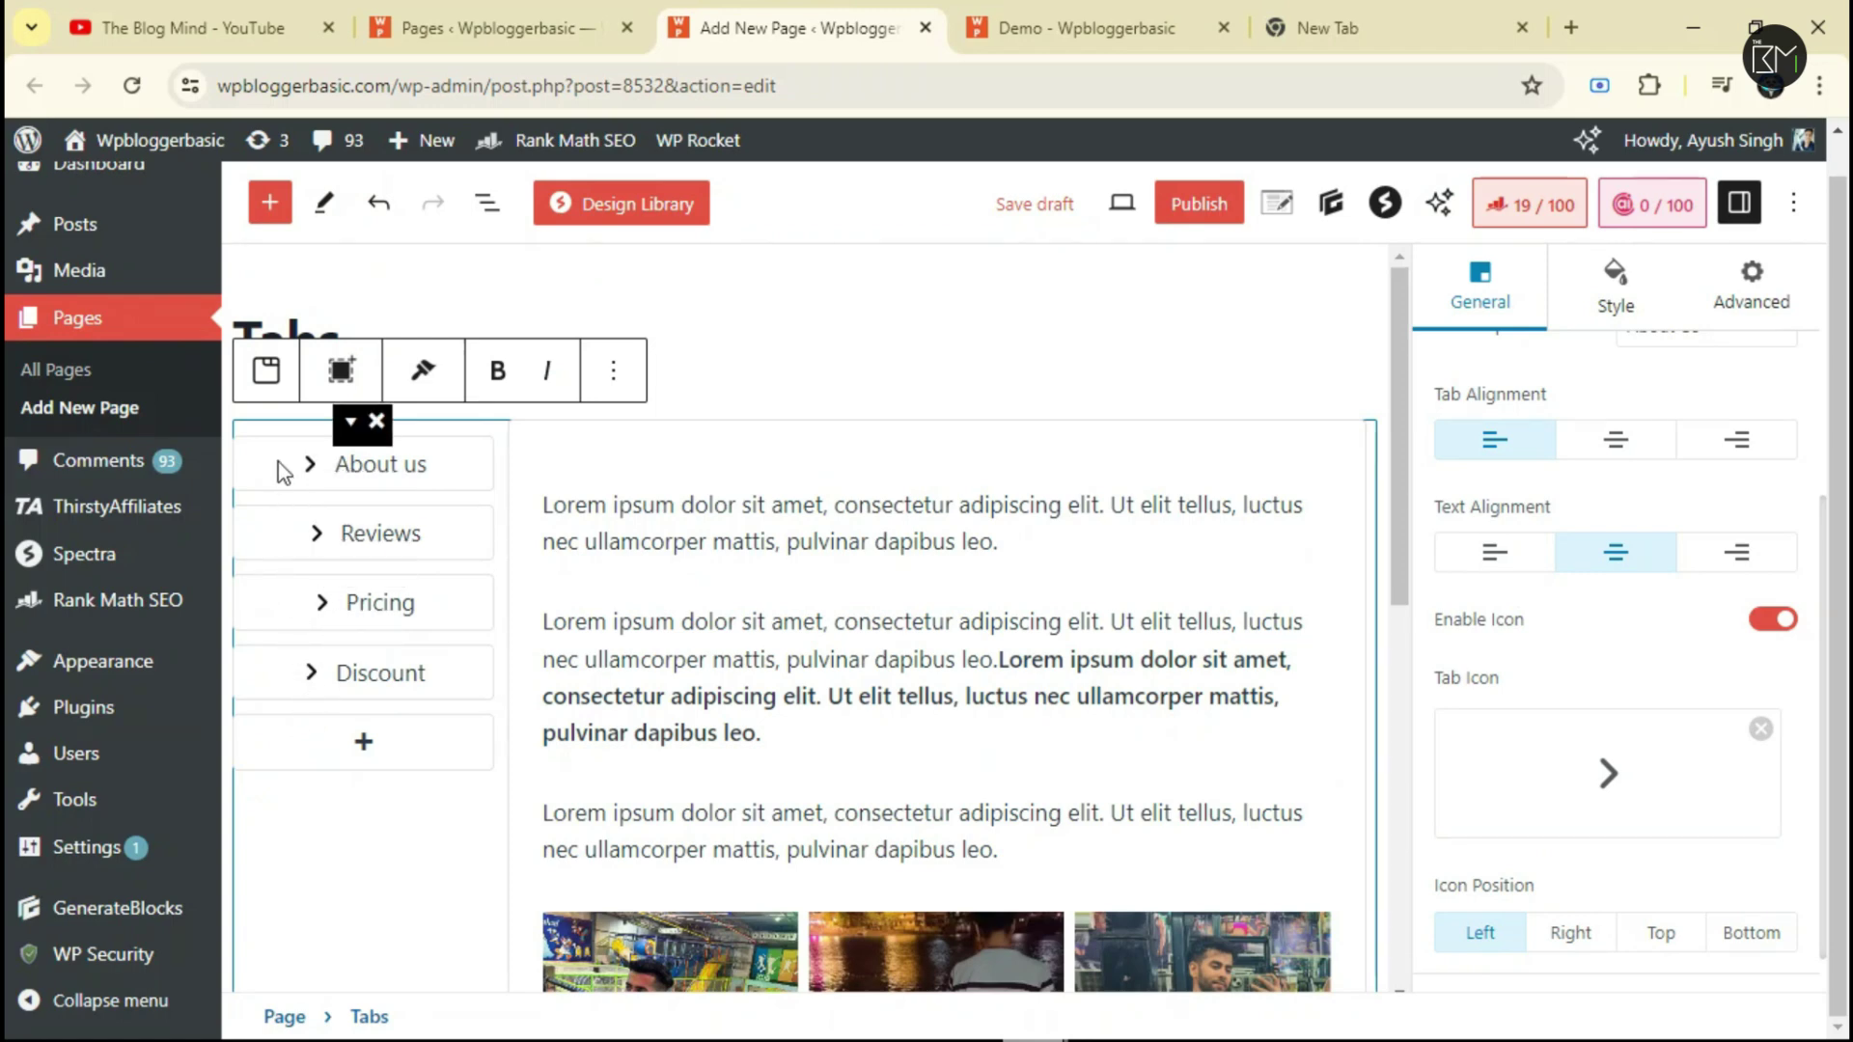
Give the tab titles a very light pink background colour in their normal state.
{"action": "scroll", "coordinate": [1699, 743], "scroll_direction": "down", "scroll_amount": 1}
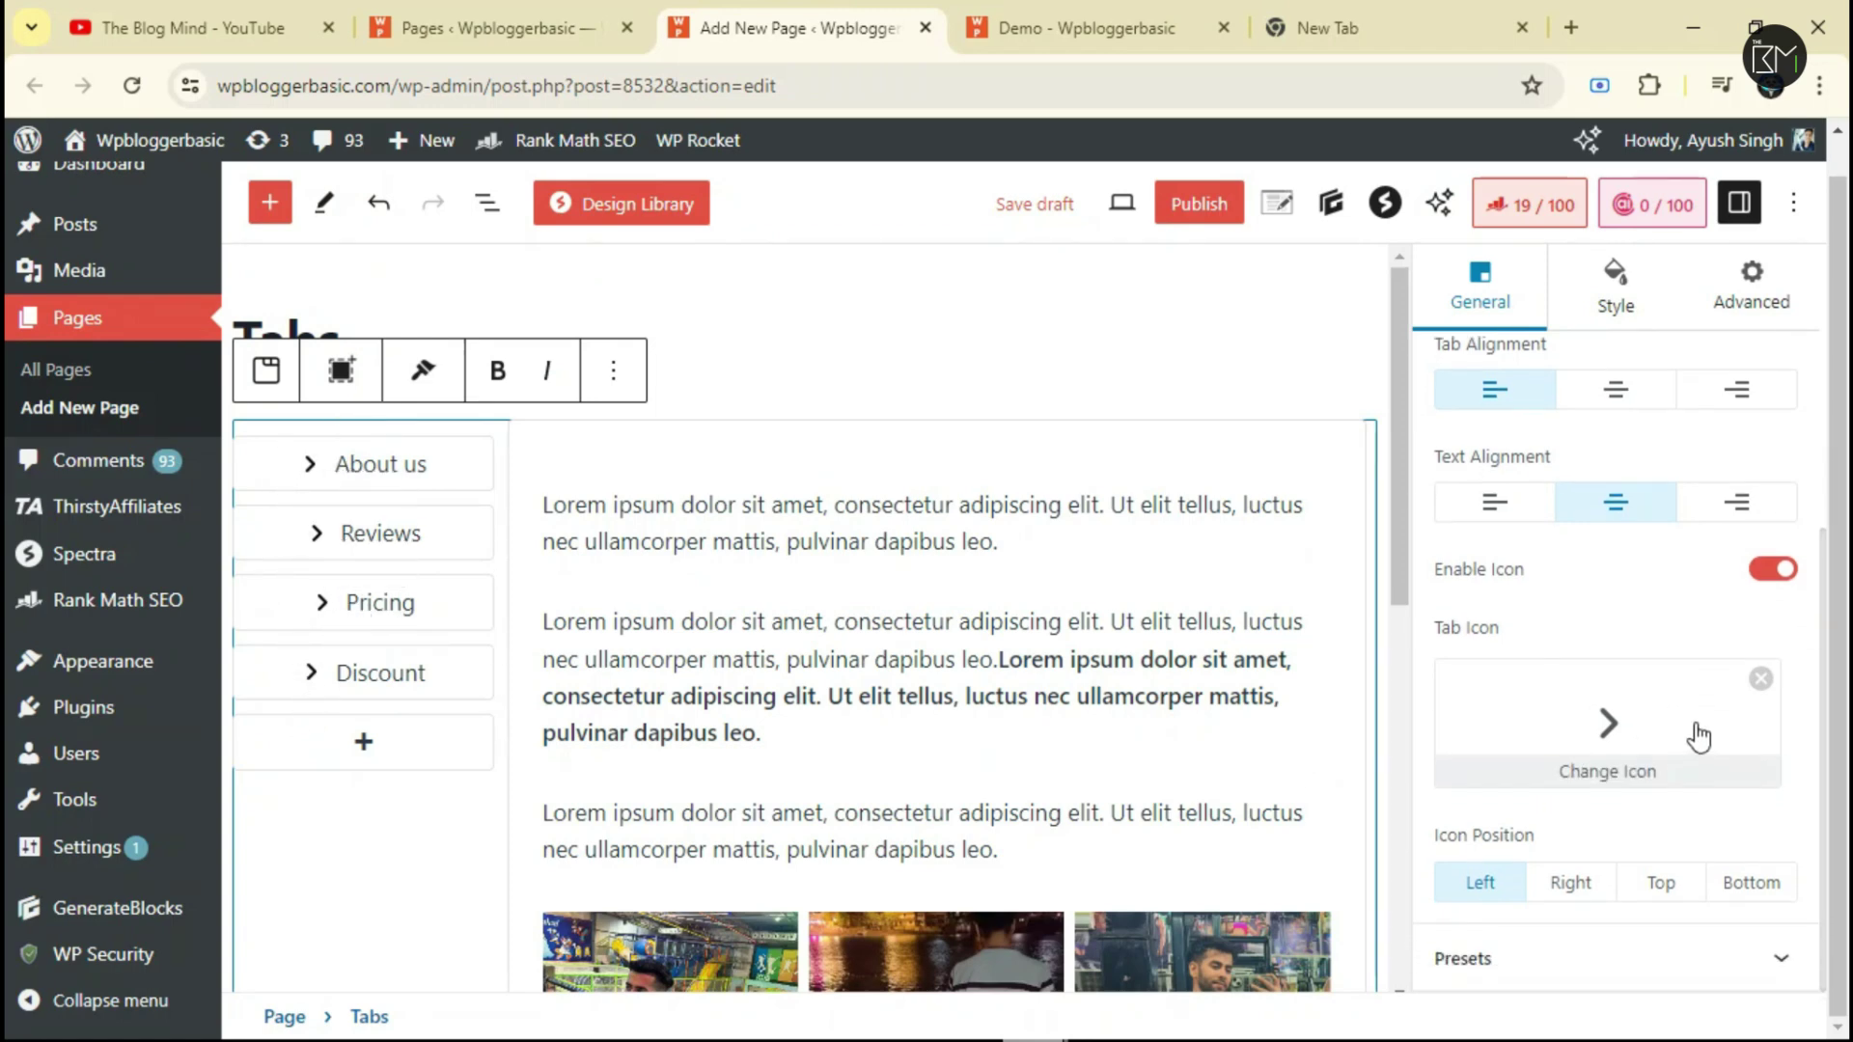
{"action": "scroll", "coordinate": [1698, 734], "scroll_direction": "up", "scroll_amount": 6}
{"action": "left_click", "coordinate": [1611, 487]}
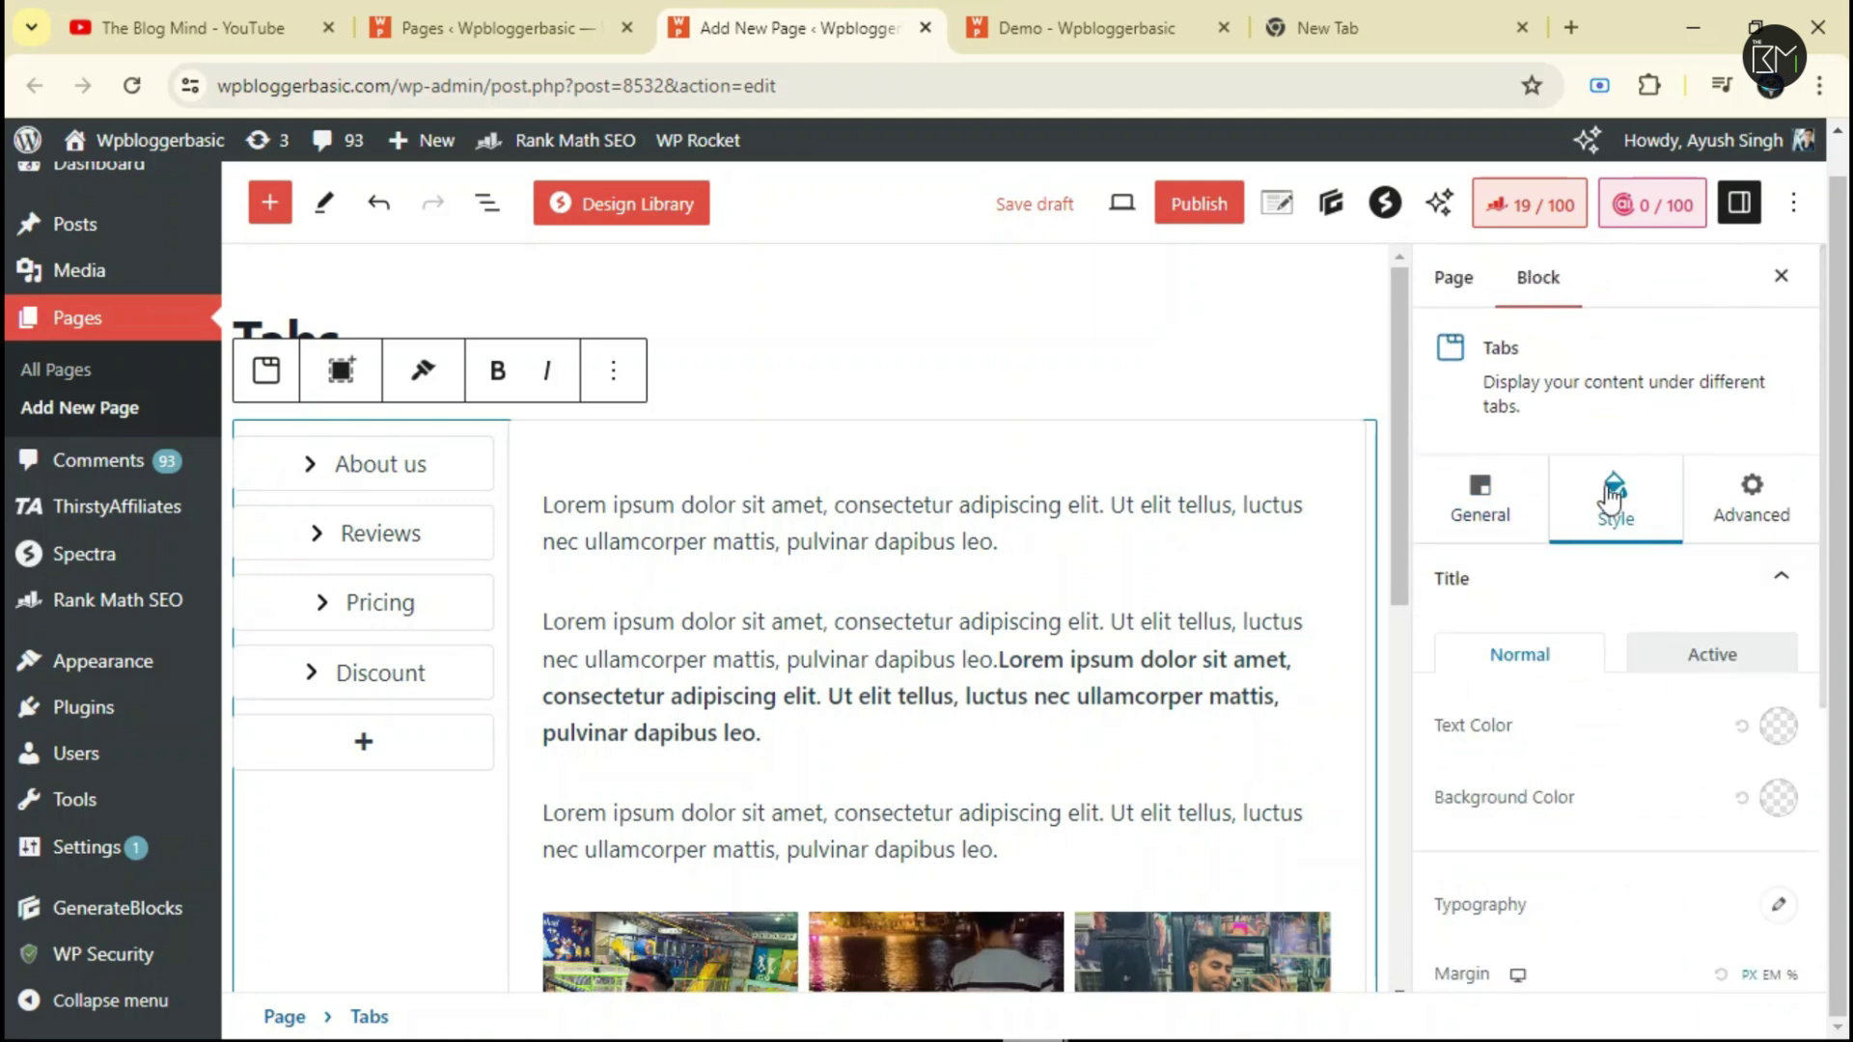
{"action": "scroll", "coordinate": [1609, 553], "scroll_direction": "down", "scroll_amount": 3}
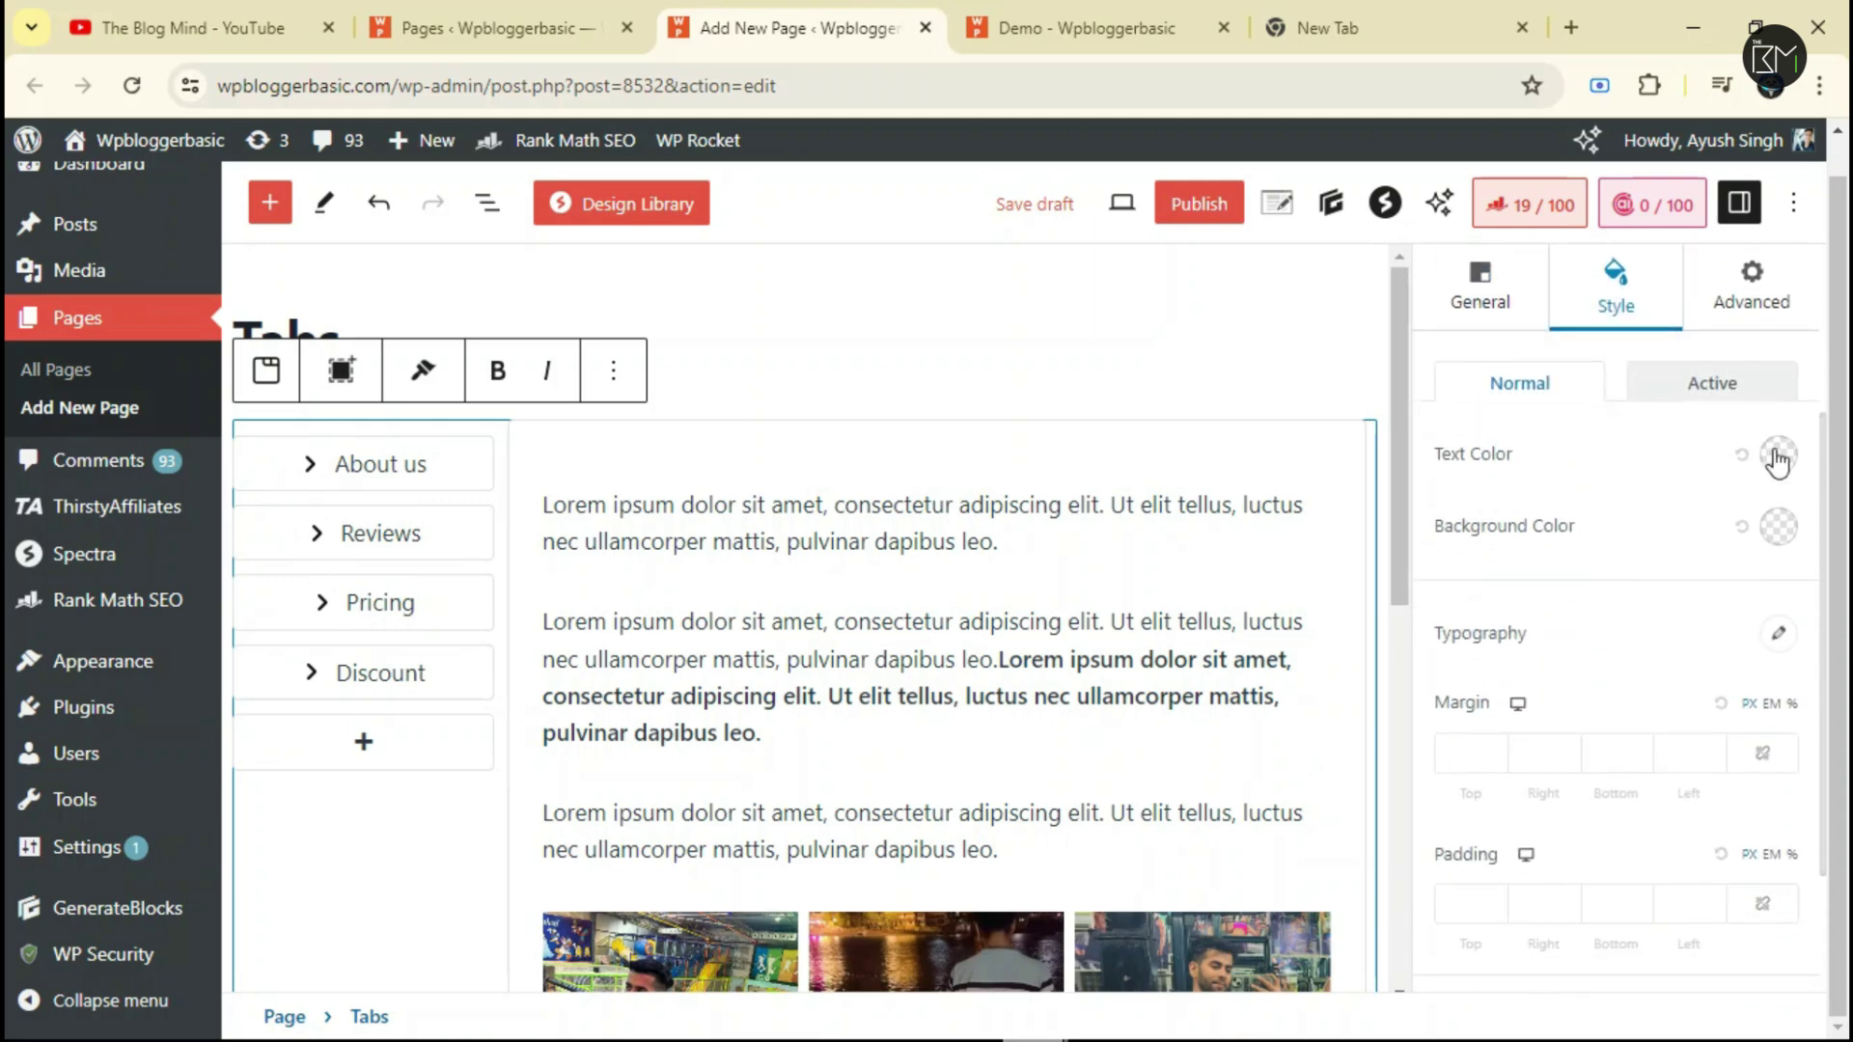
{"action": "left_click", "coordinate": [1775, 529]}
{"action": "left_click_drag", "start_coordinate": [1513, 555], "coordinate": [1500, 556]}
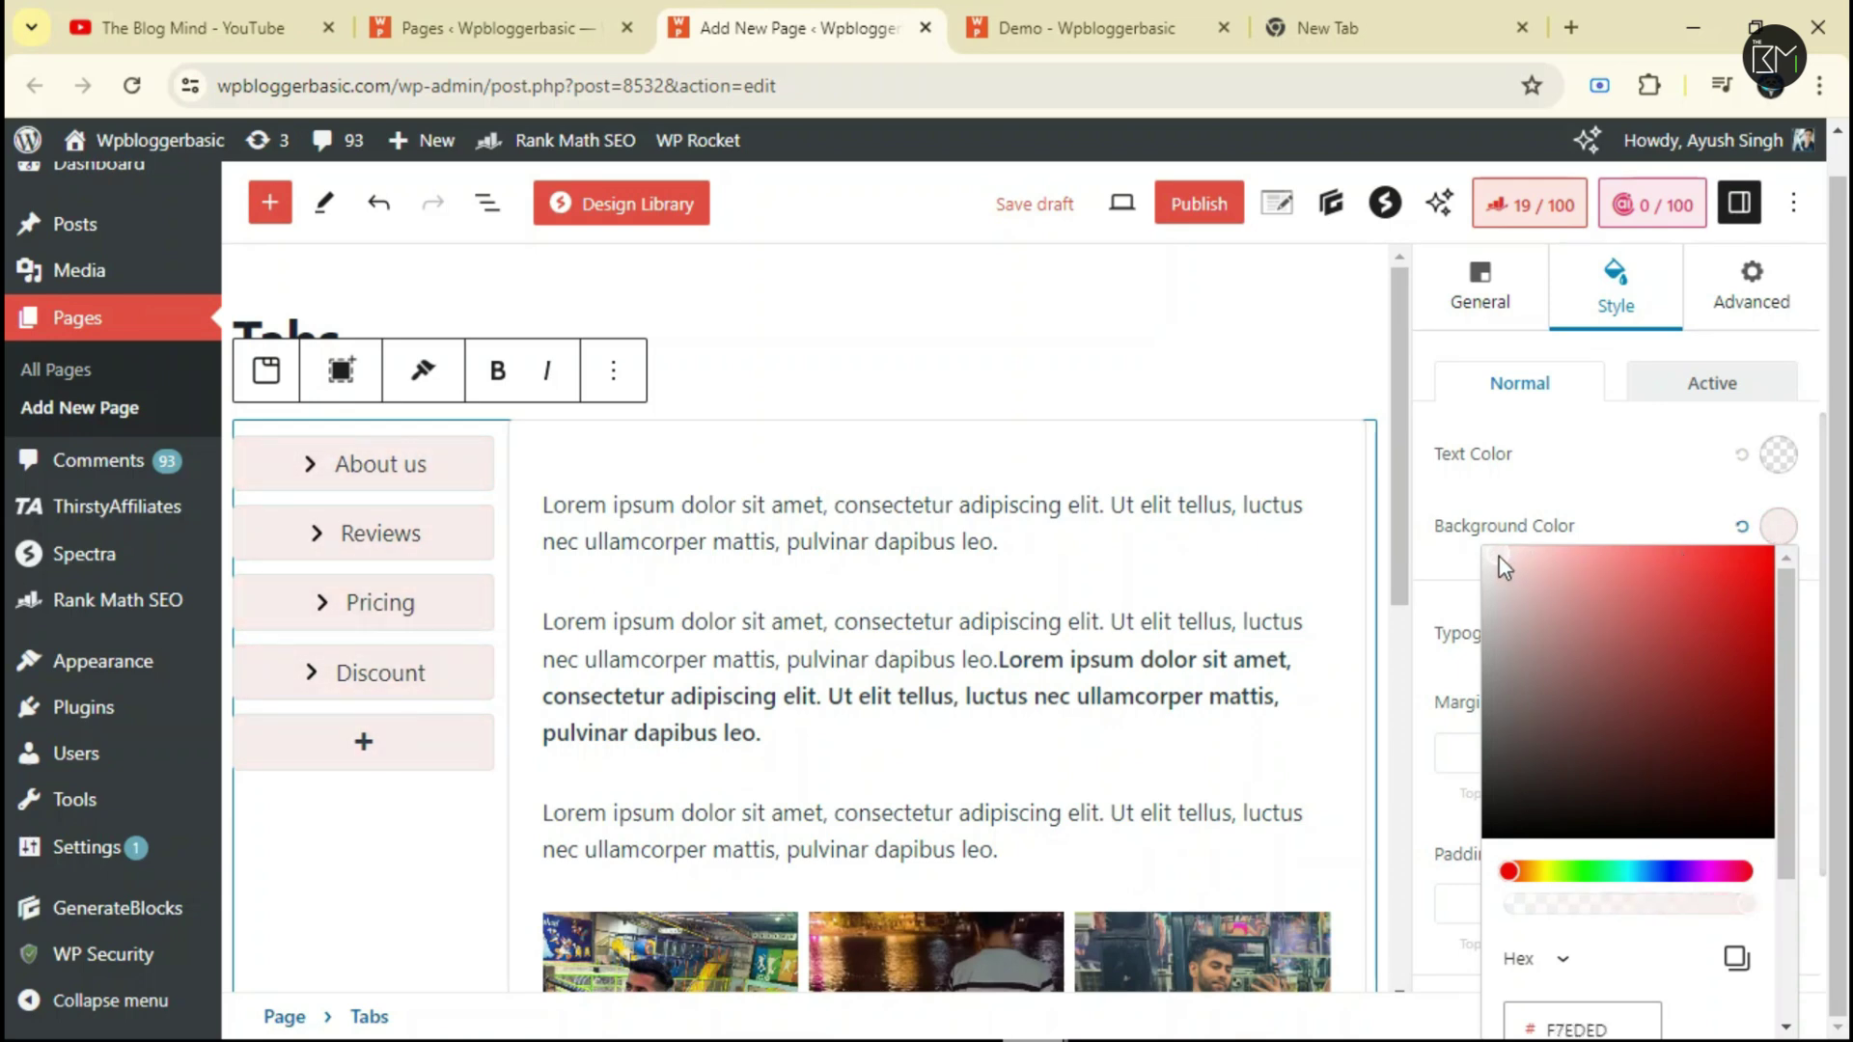
{"action": "left_click_drag", "start_coordinate": [1518, 577], "coordinate": [1505, 559]}
{"action": "left_click", "coordinate": [1575, 500]}
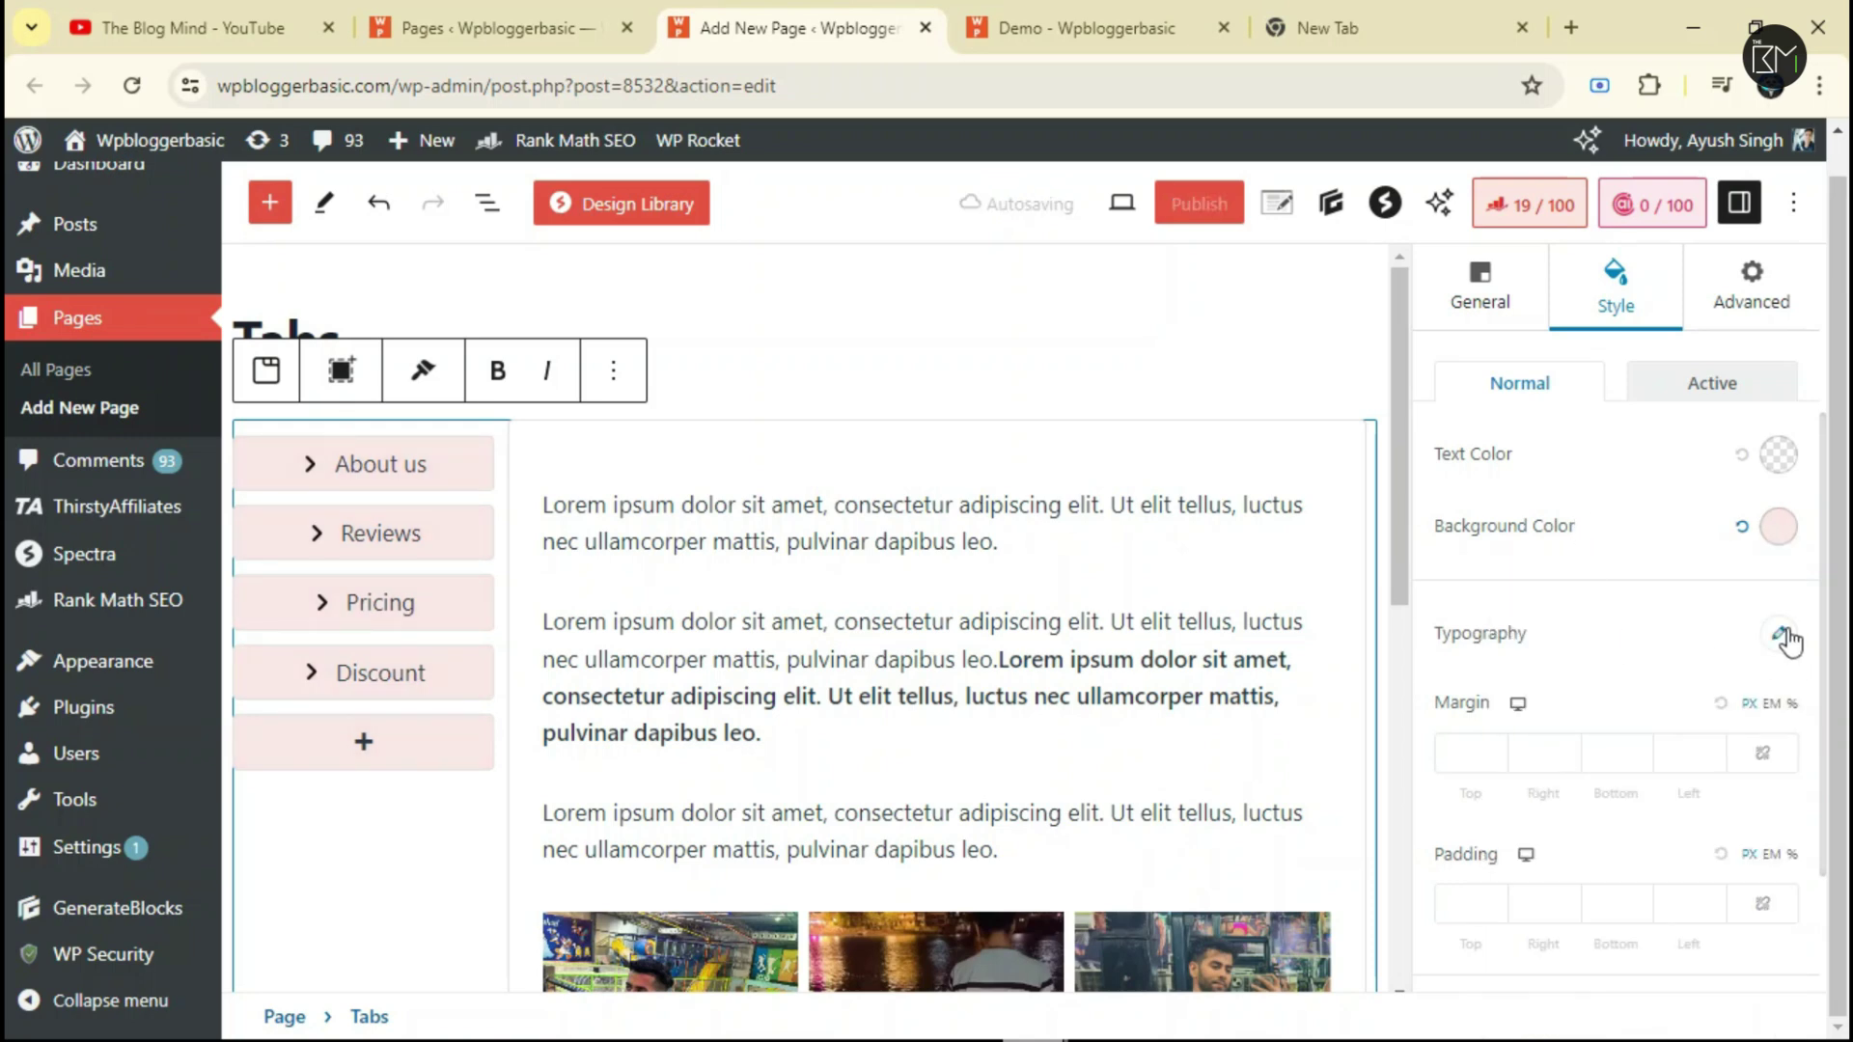
Set the body background colour of the Tabs block to the light pink FAD5D5.
{"action": "scroll", "coordinate": [1737, 637], "scroll_direction": "down", "scroll_amount": 2}
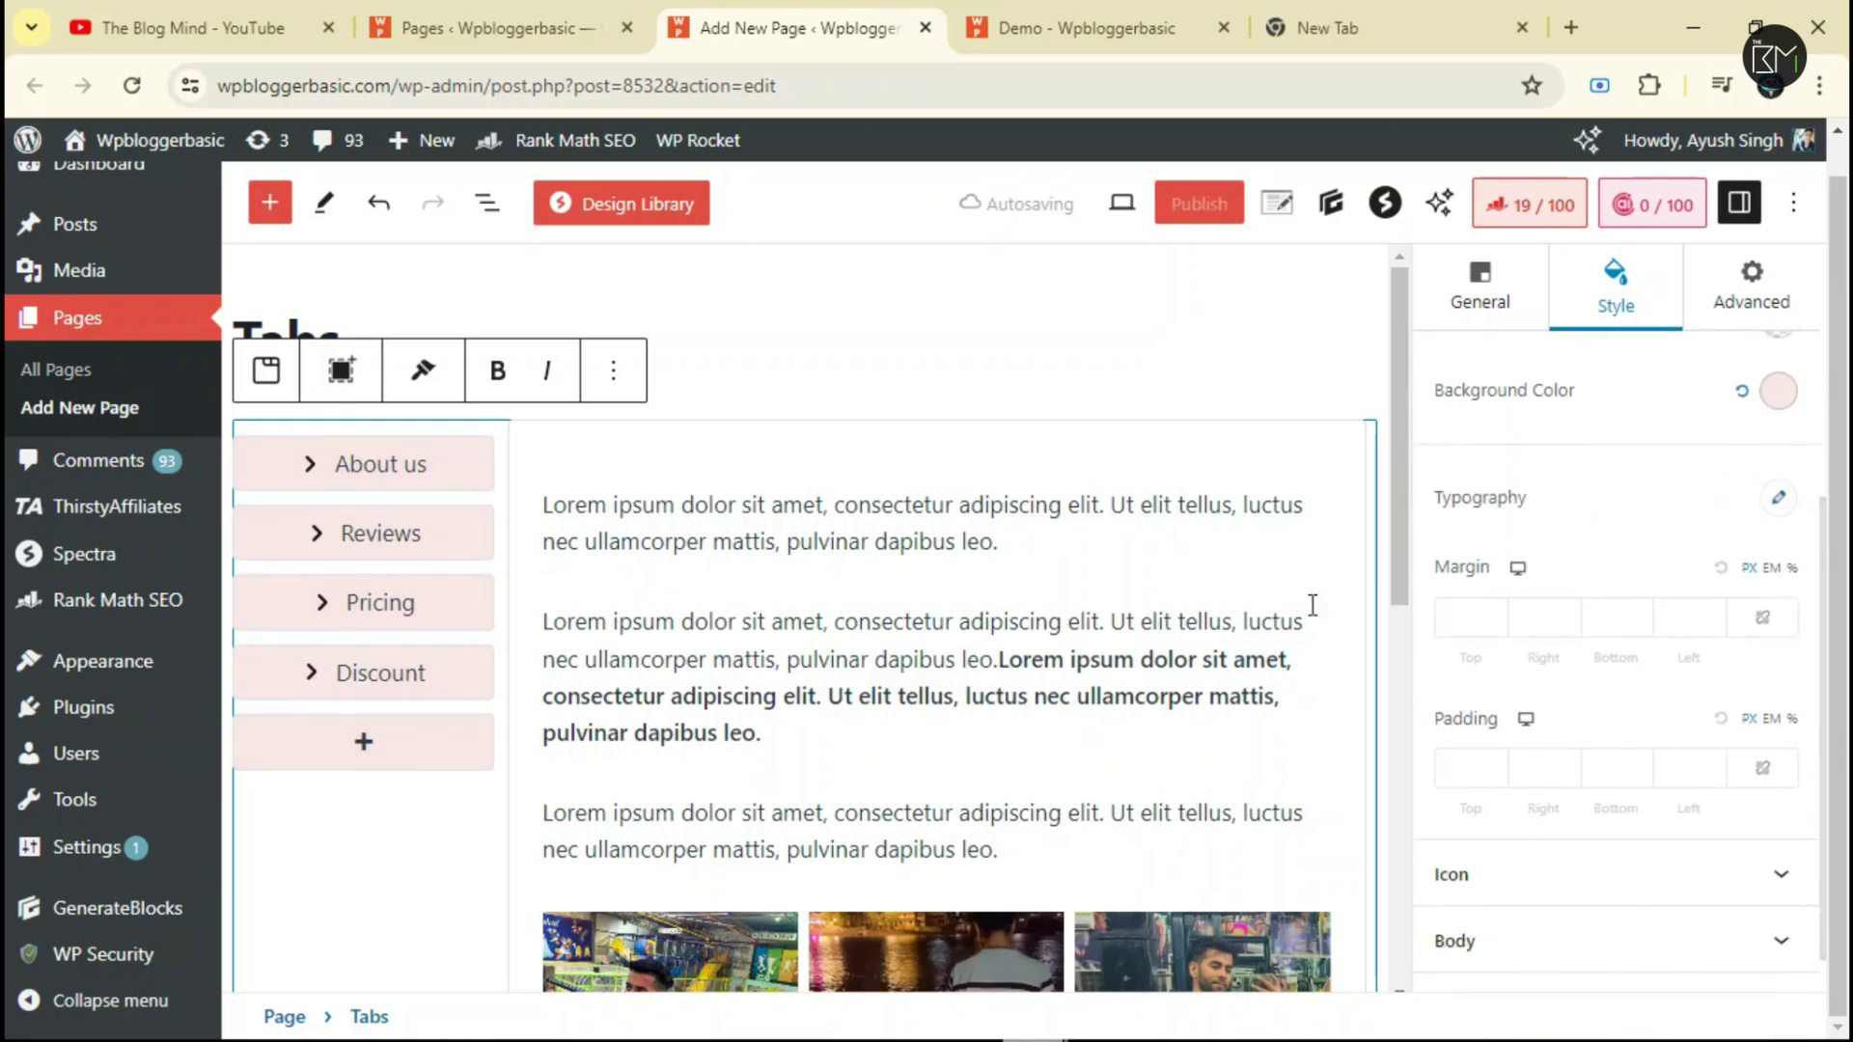
{"action": "scroll", "coordinate": [1622, 669], "scroll_direction": "down", "scroll_amount": 1}
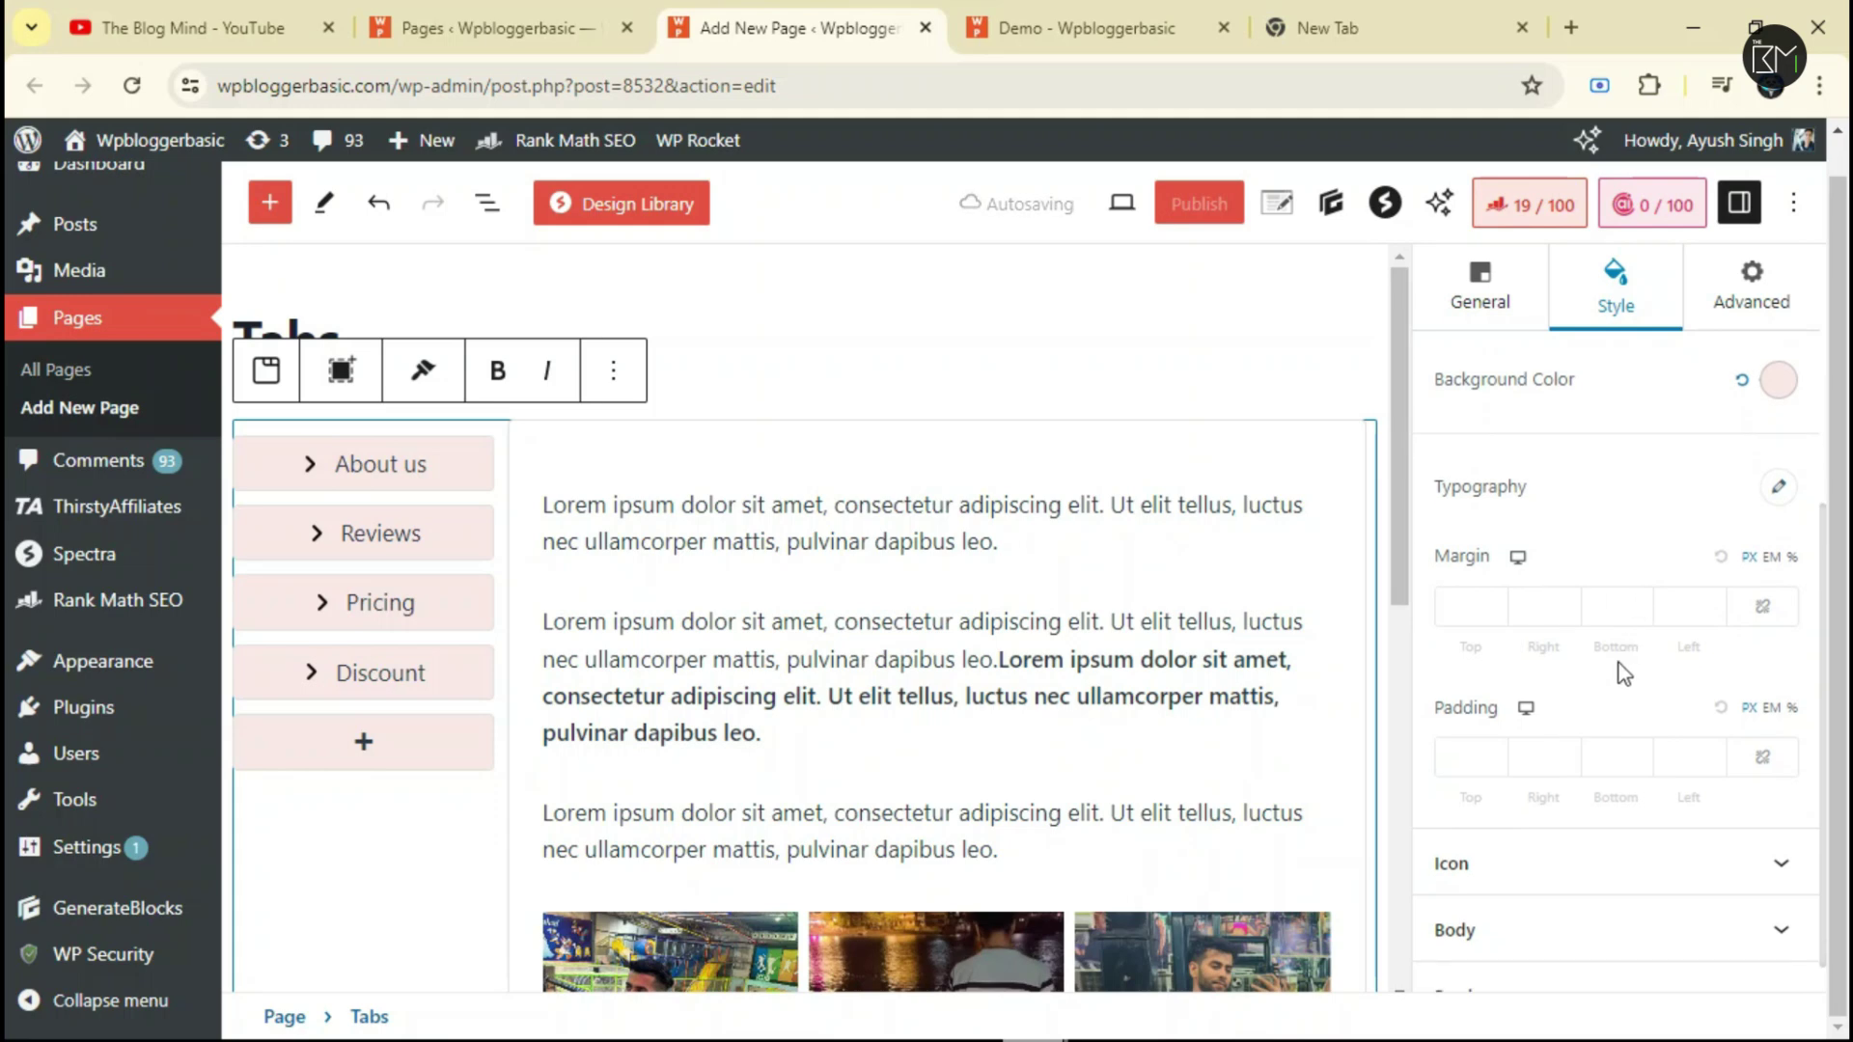
{"action": "left_click", "coordinate": [1676, 836]}
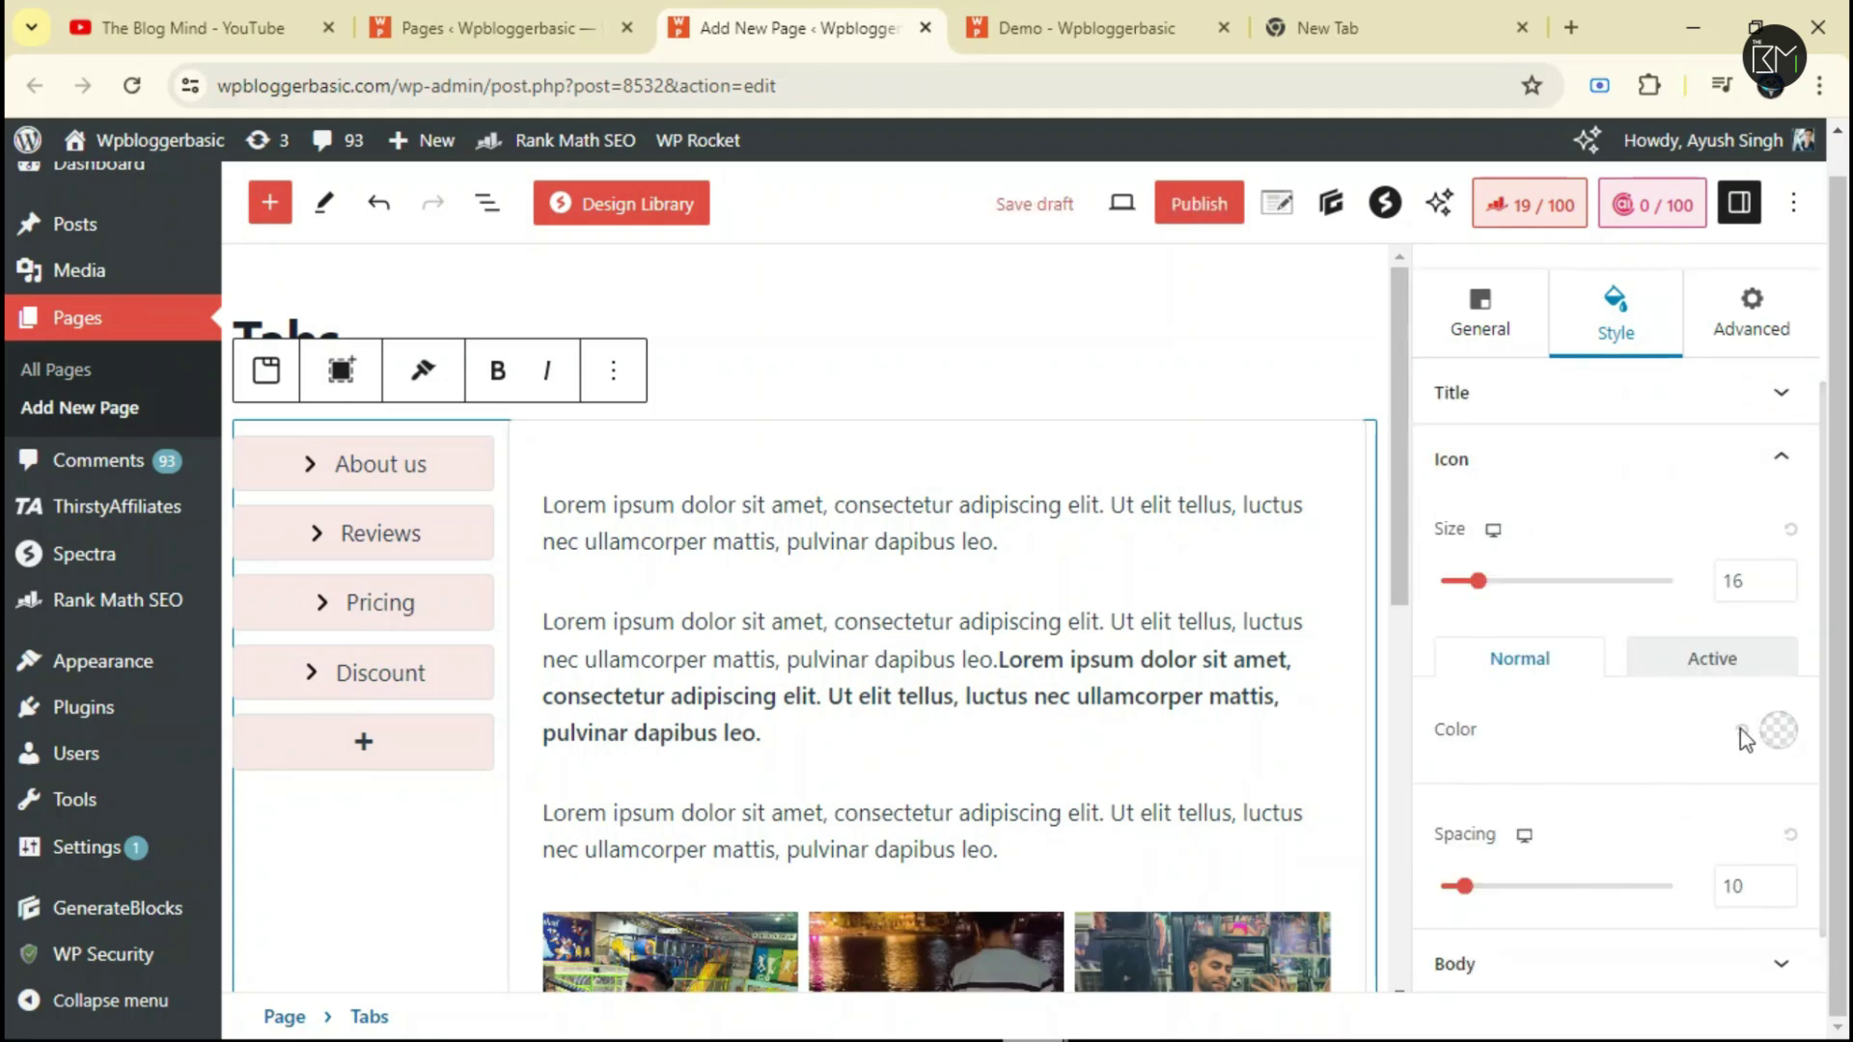
{"action": "left_click", "coordinate": [1623, 475]}
{"action": "left_click", "coordinate": [1605, 712]}
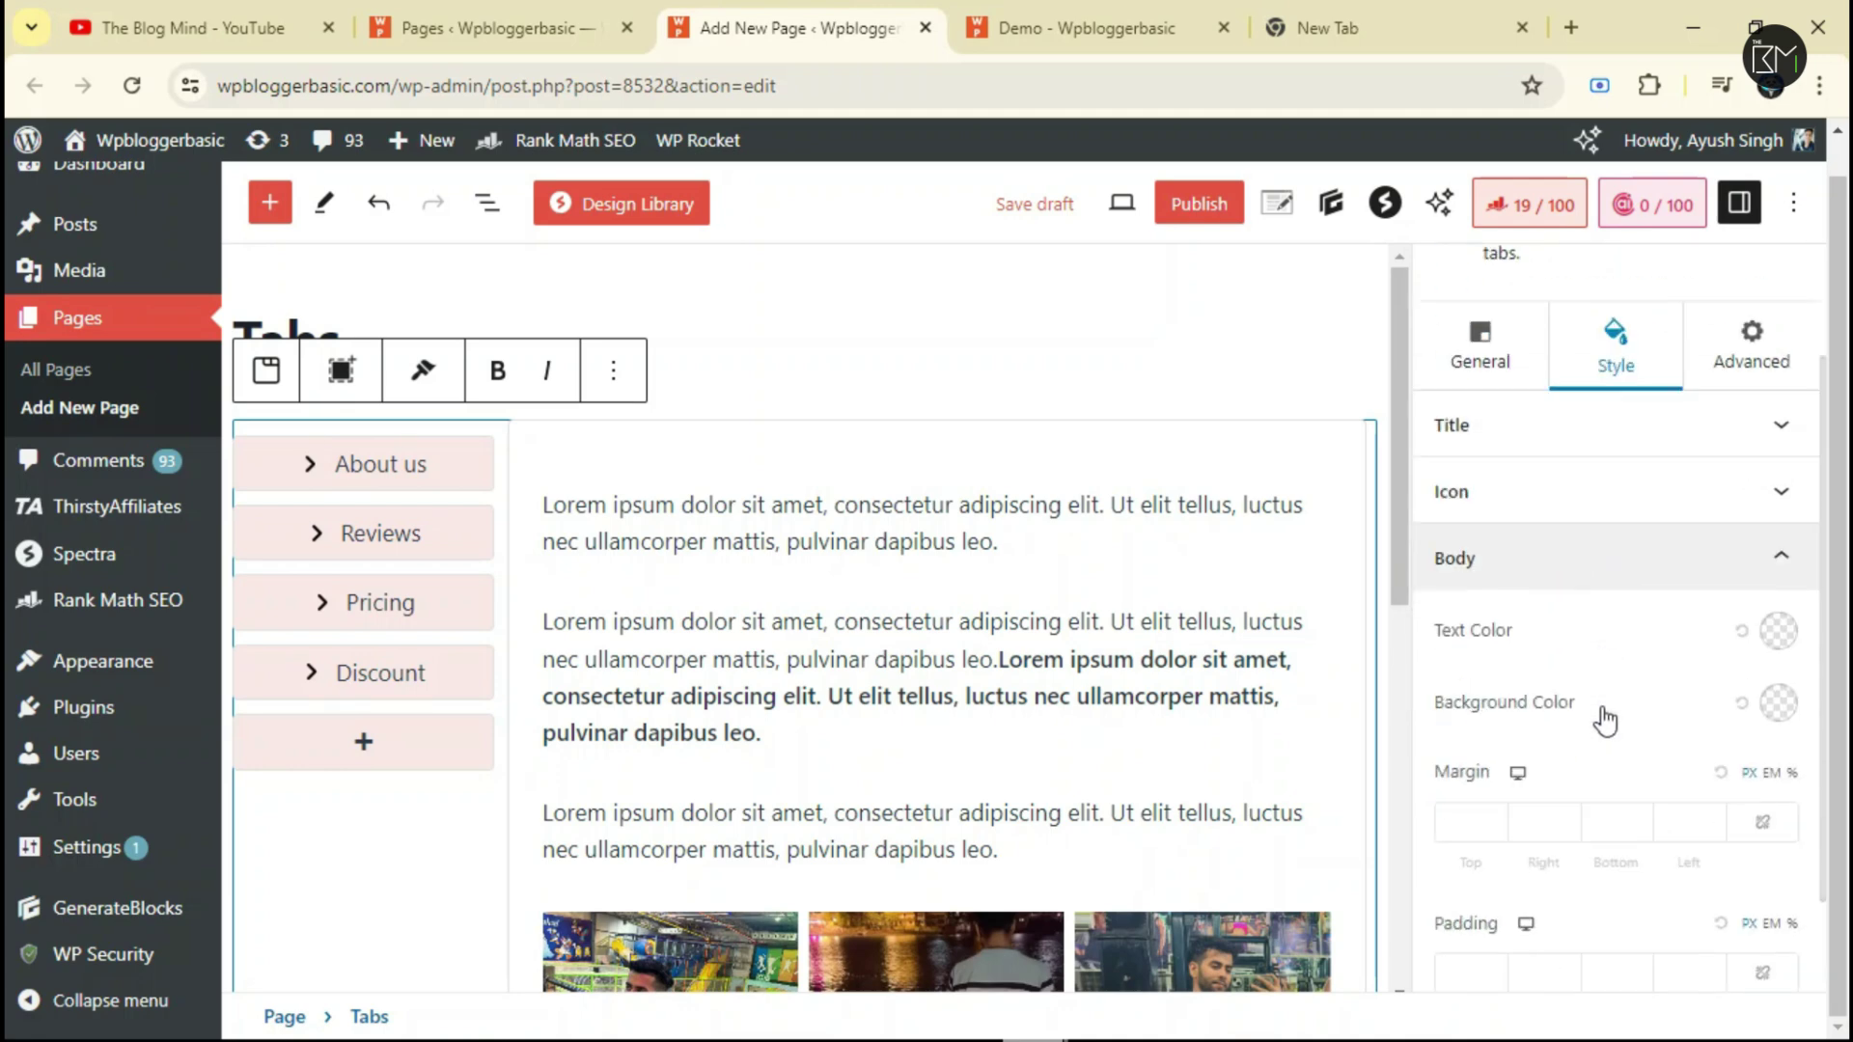
{"action": "left_click", "coordinate": [1778, 649]}
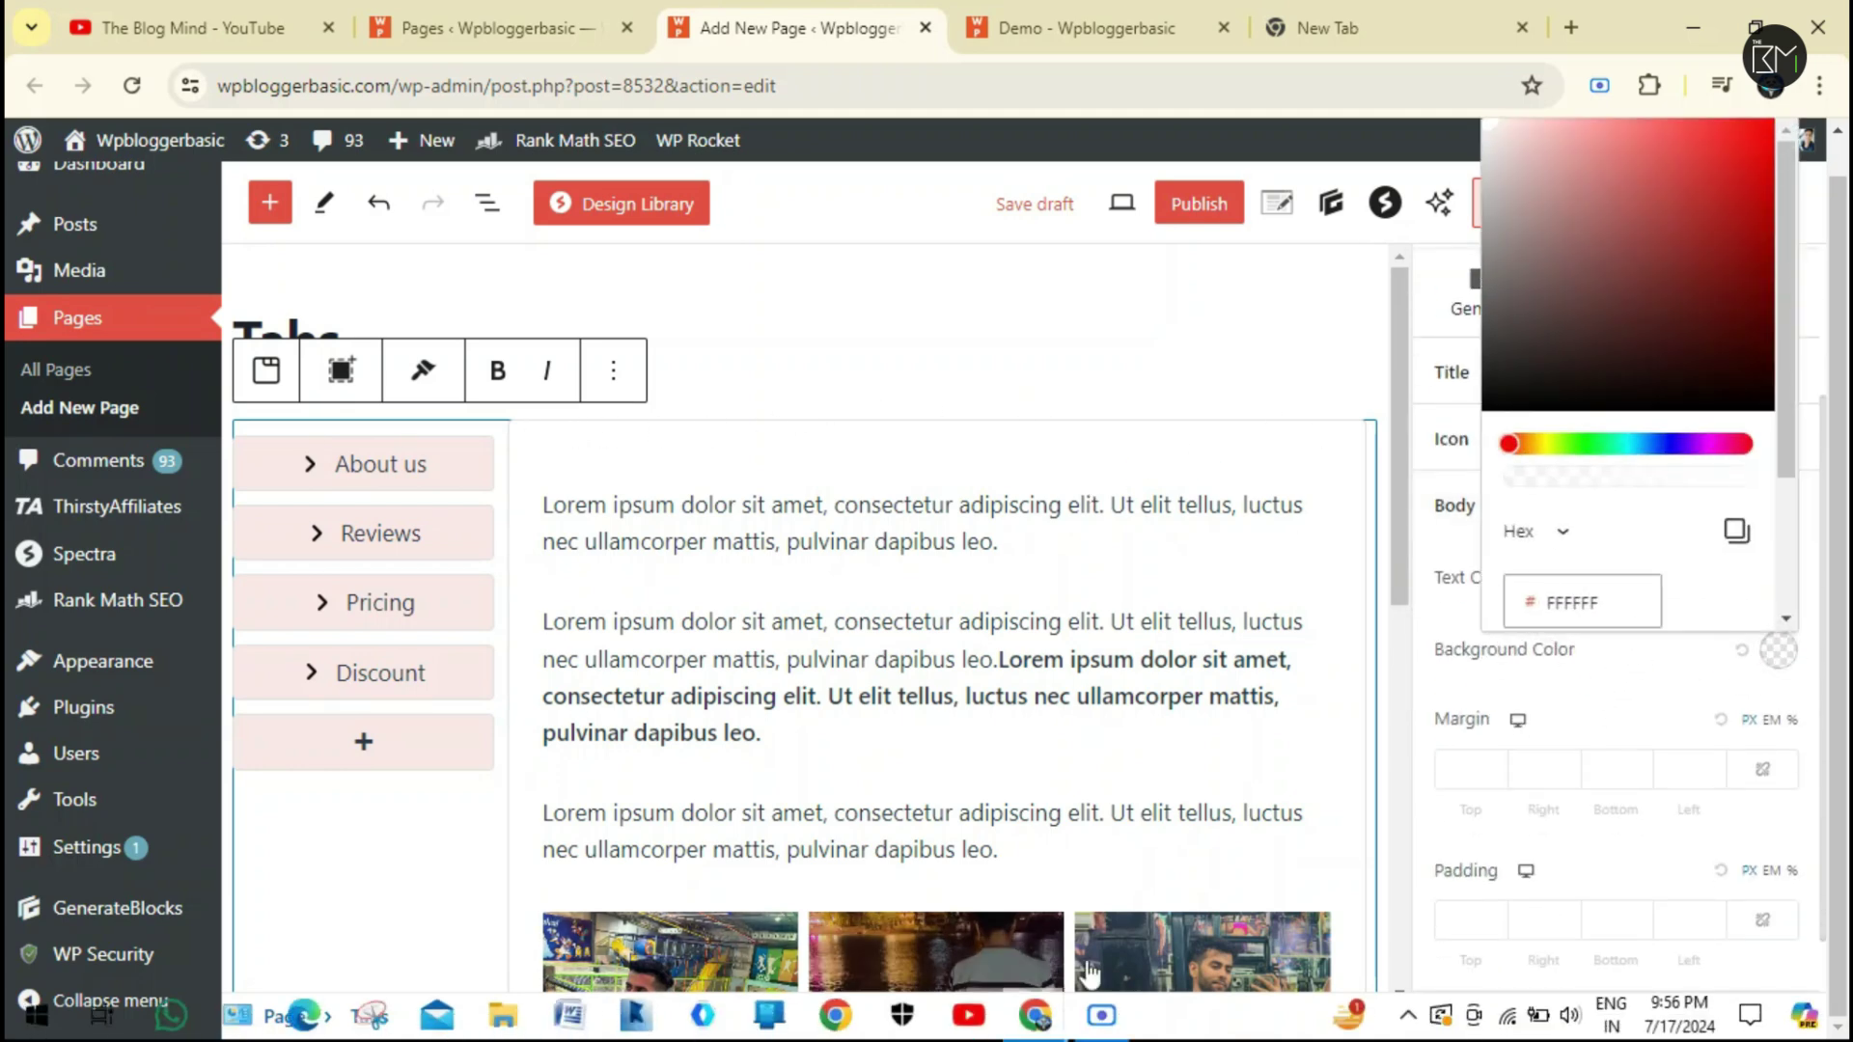
{"action": "left_click", "coordinate": [1563, 139]}
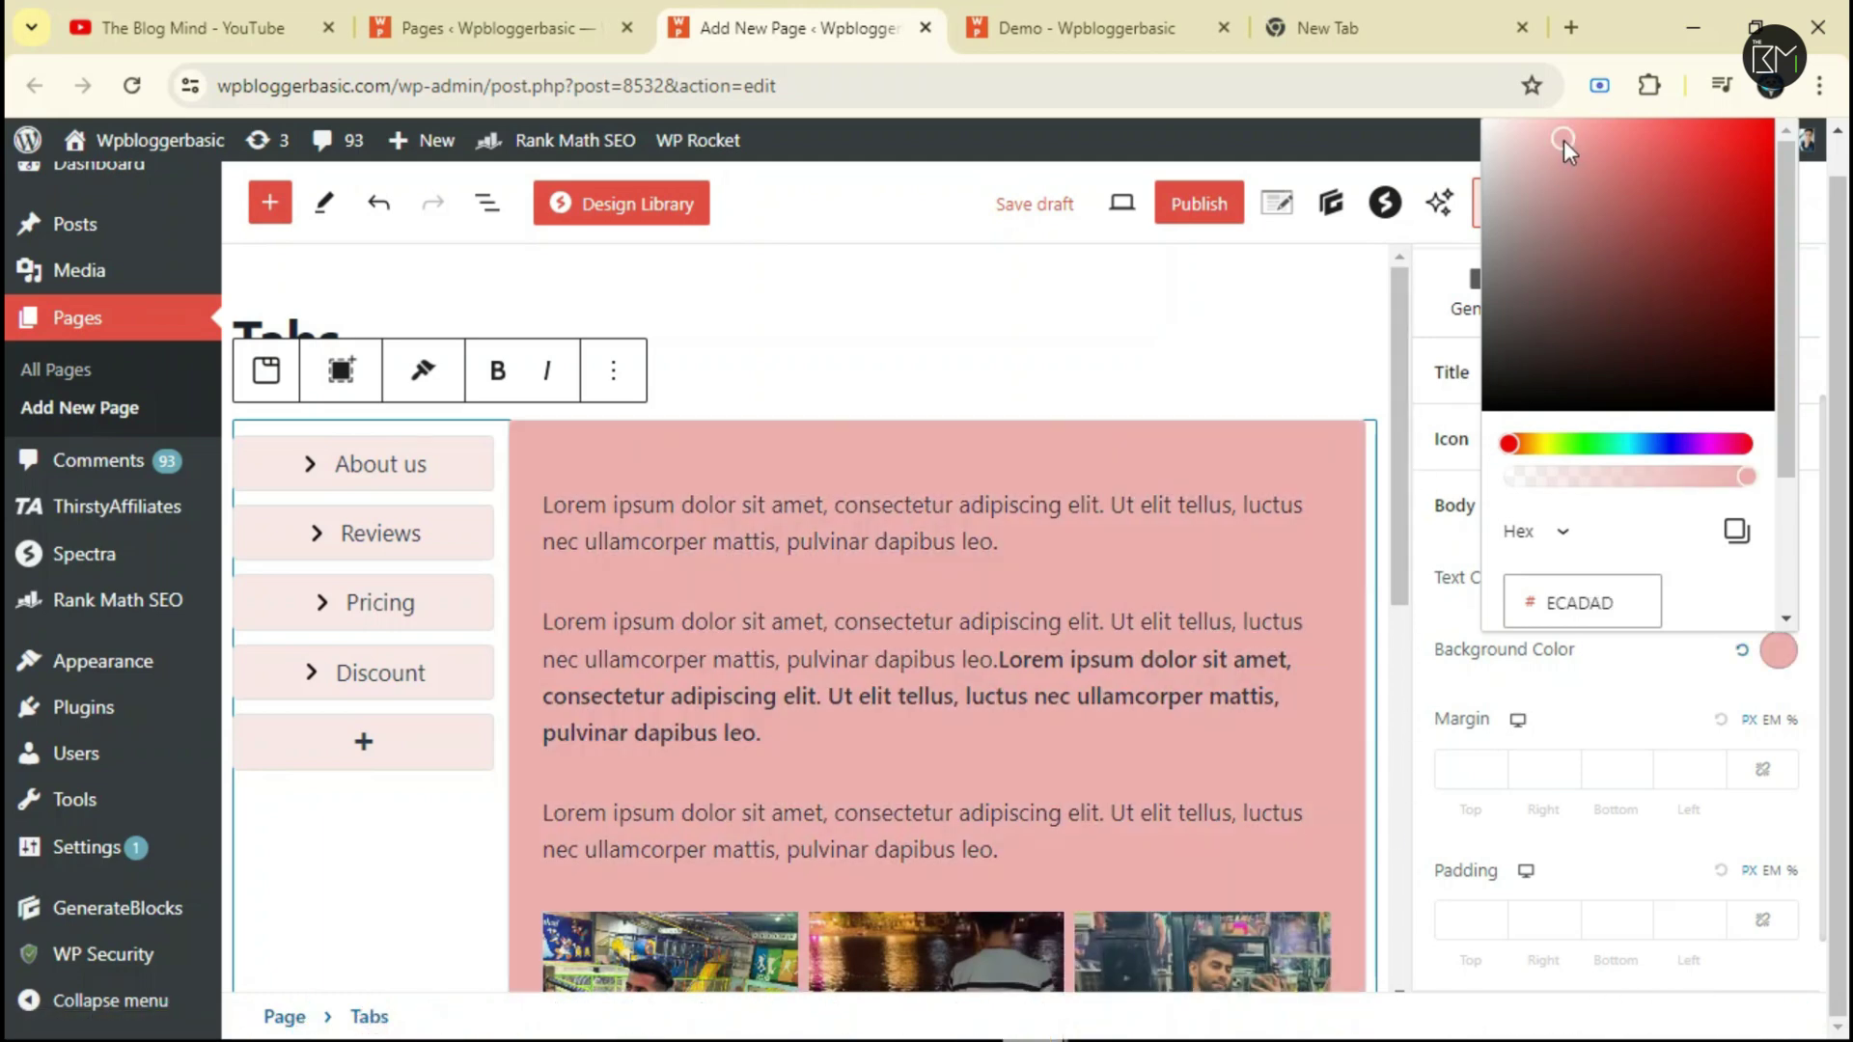
{"action": "left_click", "coordinate": [1531, 124]}
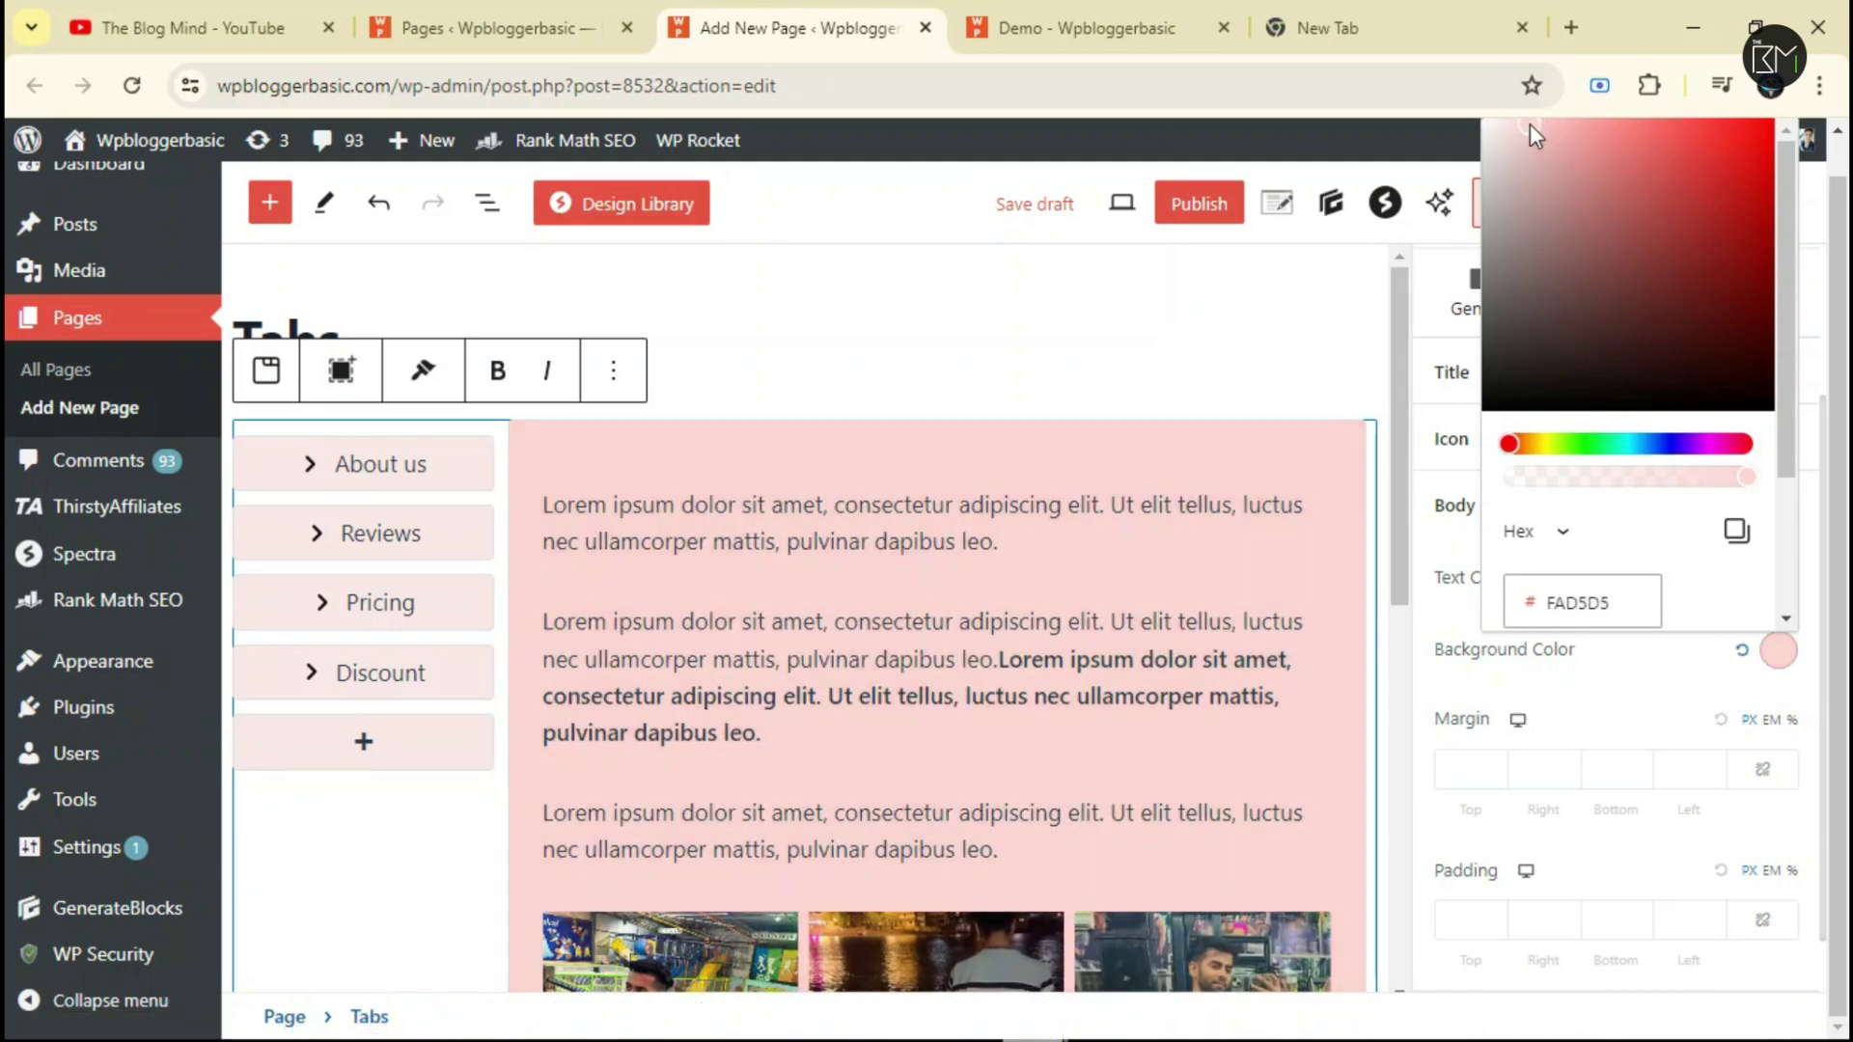
{"action": "left_click", "coordinate": [1413, 577]}
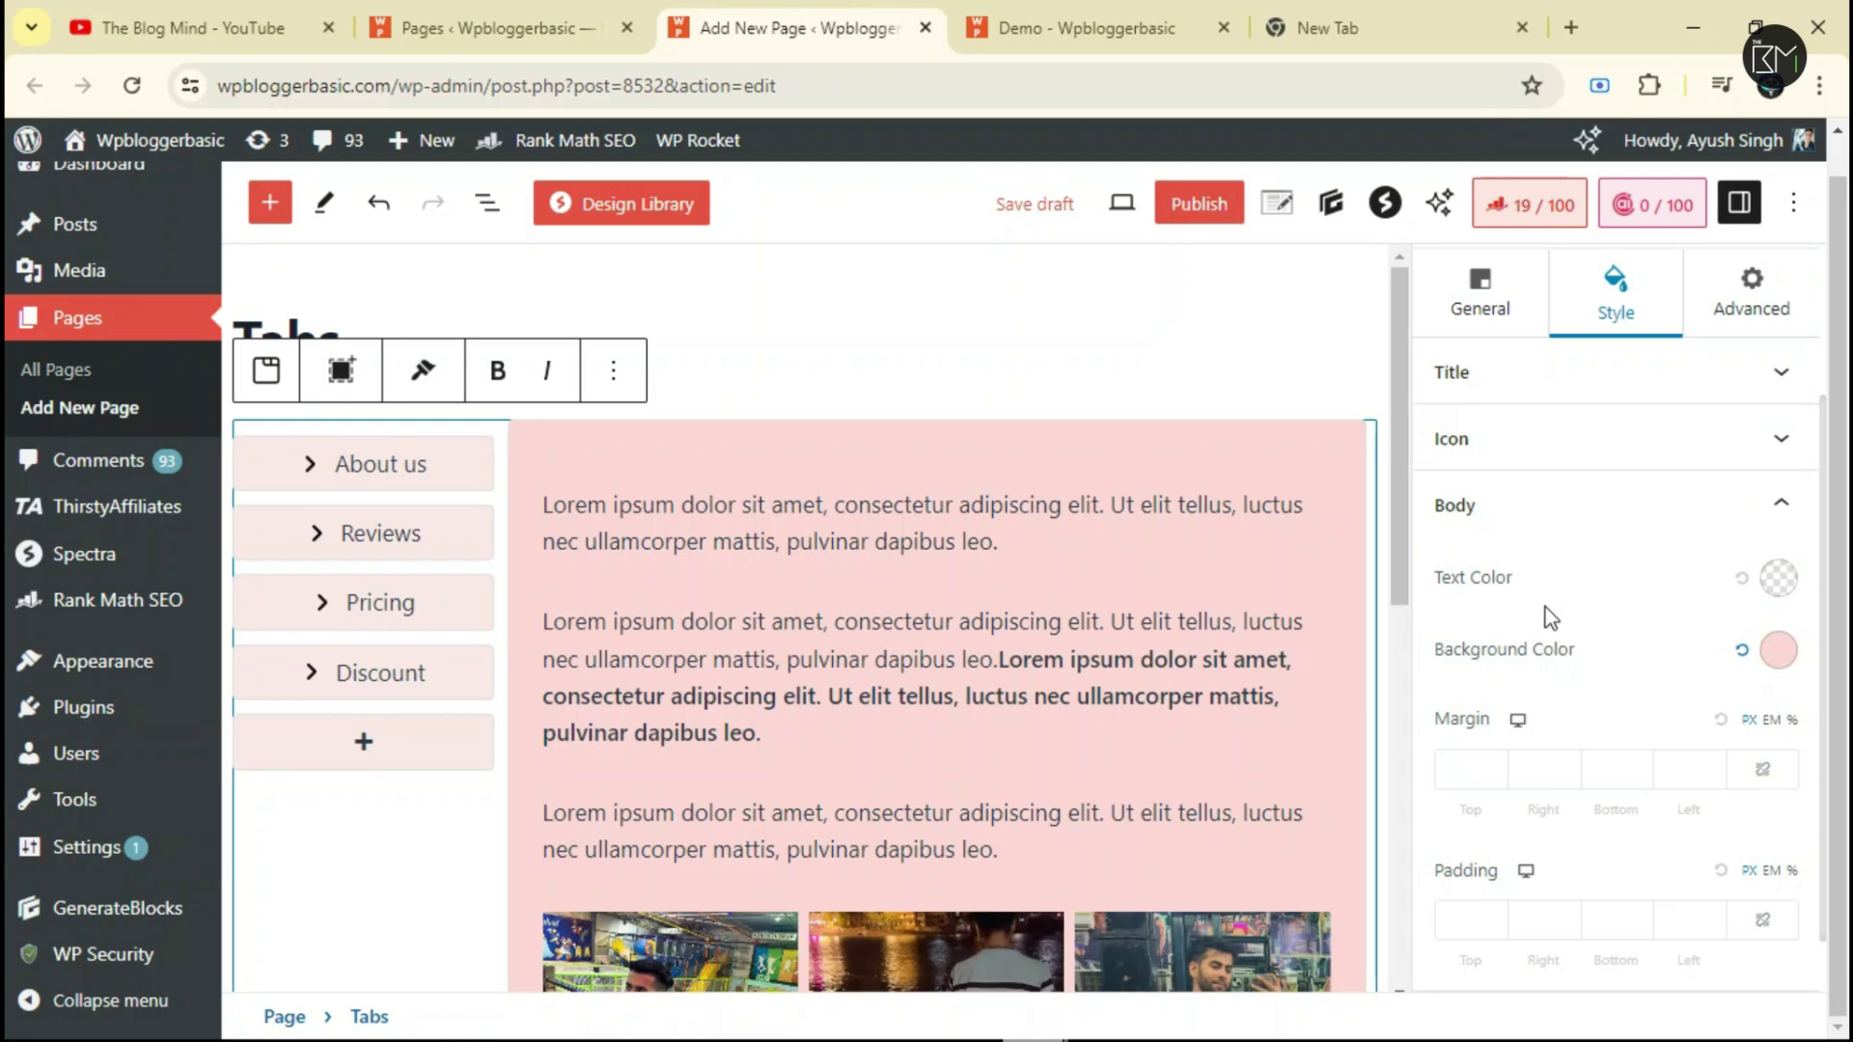
Examine the Tabs block's body padding and its border style, width, radius and colour settings.
{"action": "scroll", "coordinate": [1550, 618], "scroll_direction": "down", "scroll_amount": 1}
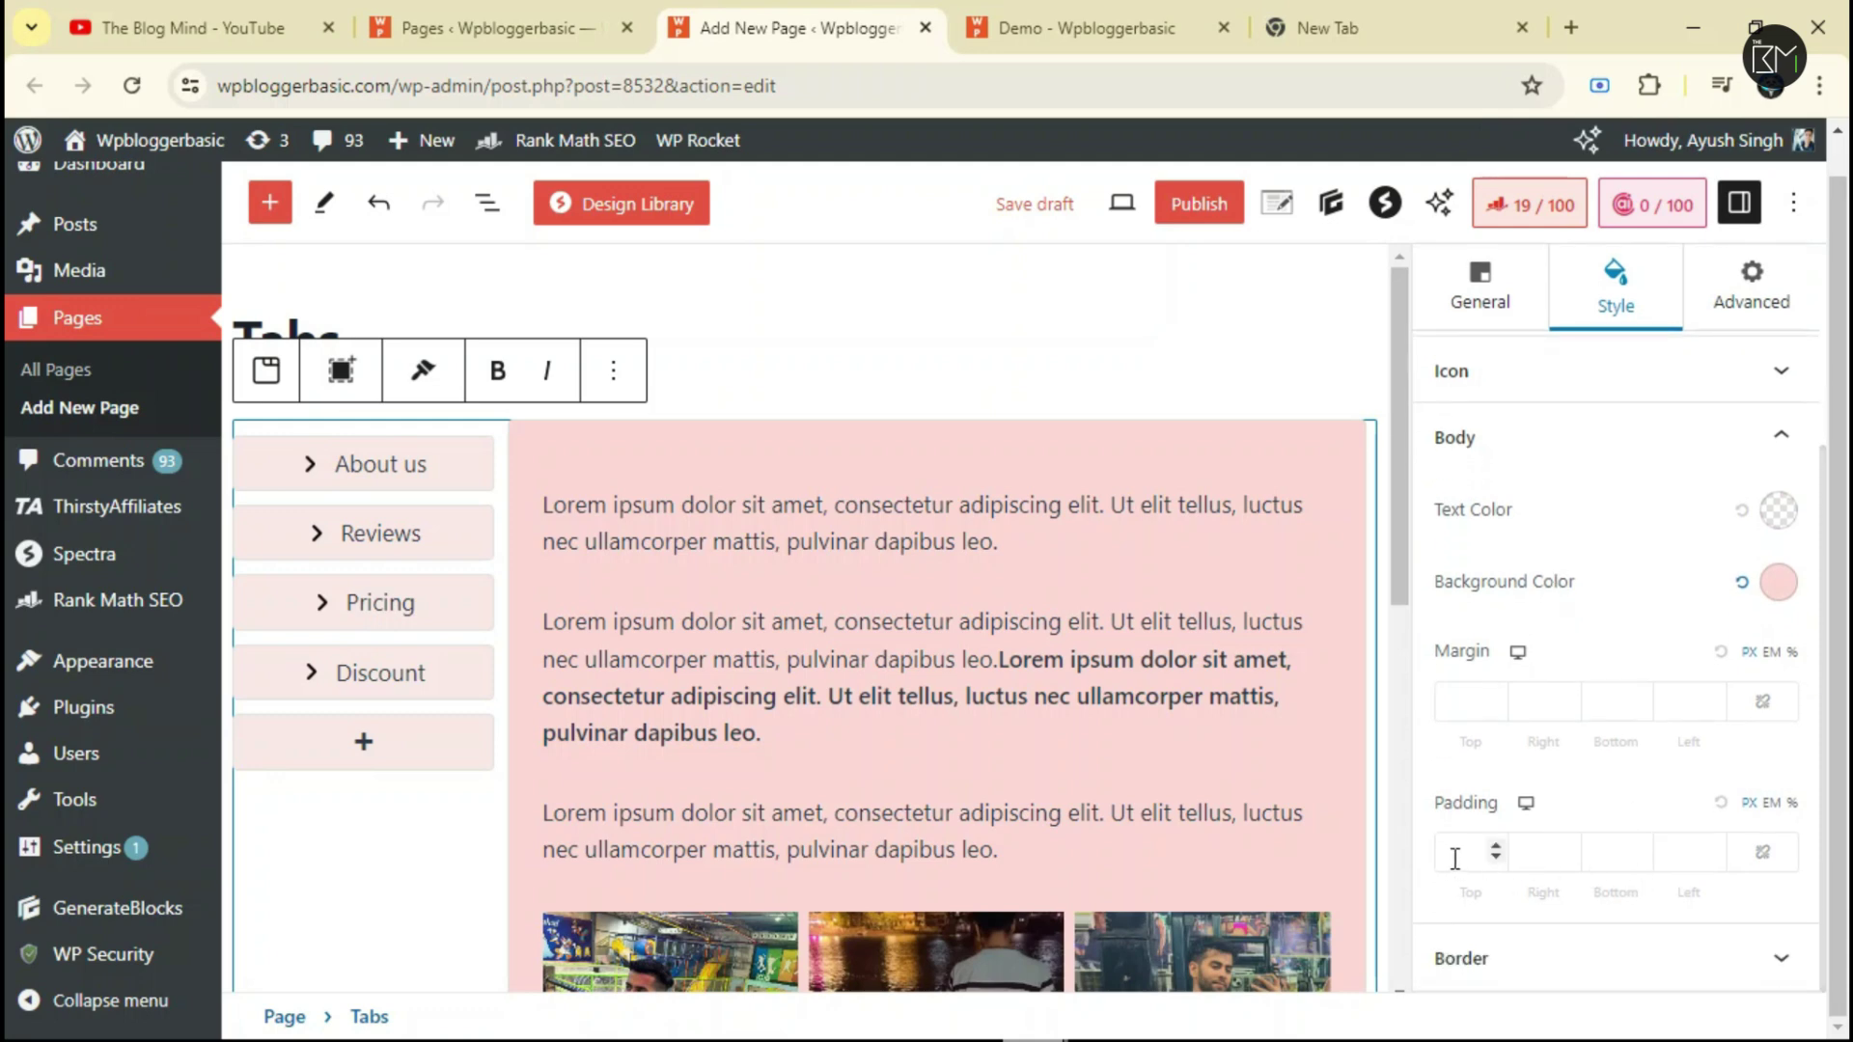
{"action": "left_click", "coordinate": [1454, 858]}
{"action": "left_click", "coordinate": [1549, 960]}
{"action": "scroll", "coordinate": [1572, 736], "scroll_direction": "down", "scroll_amount": 1}
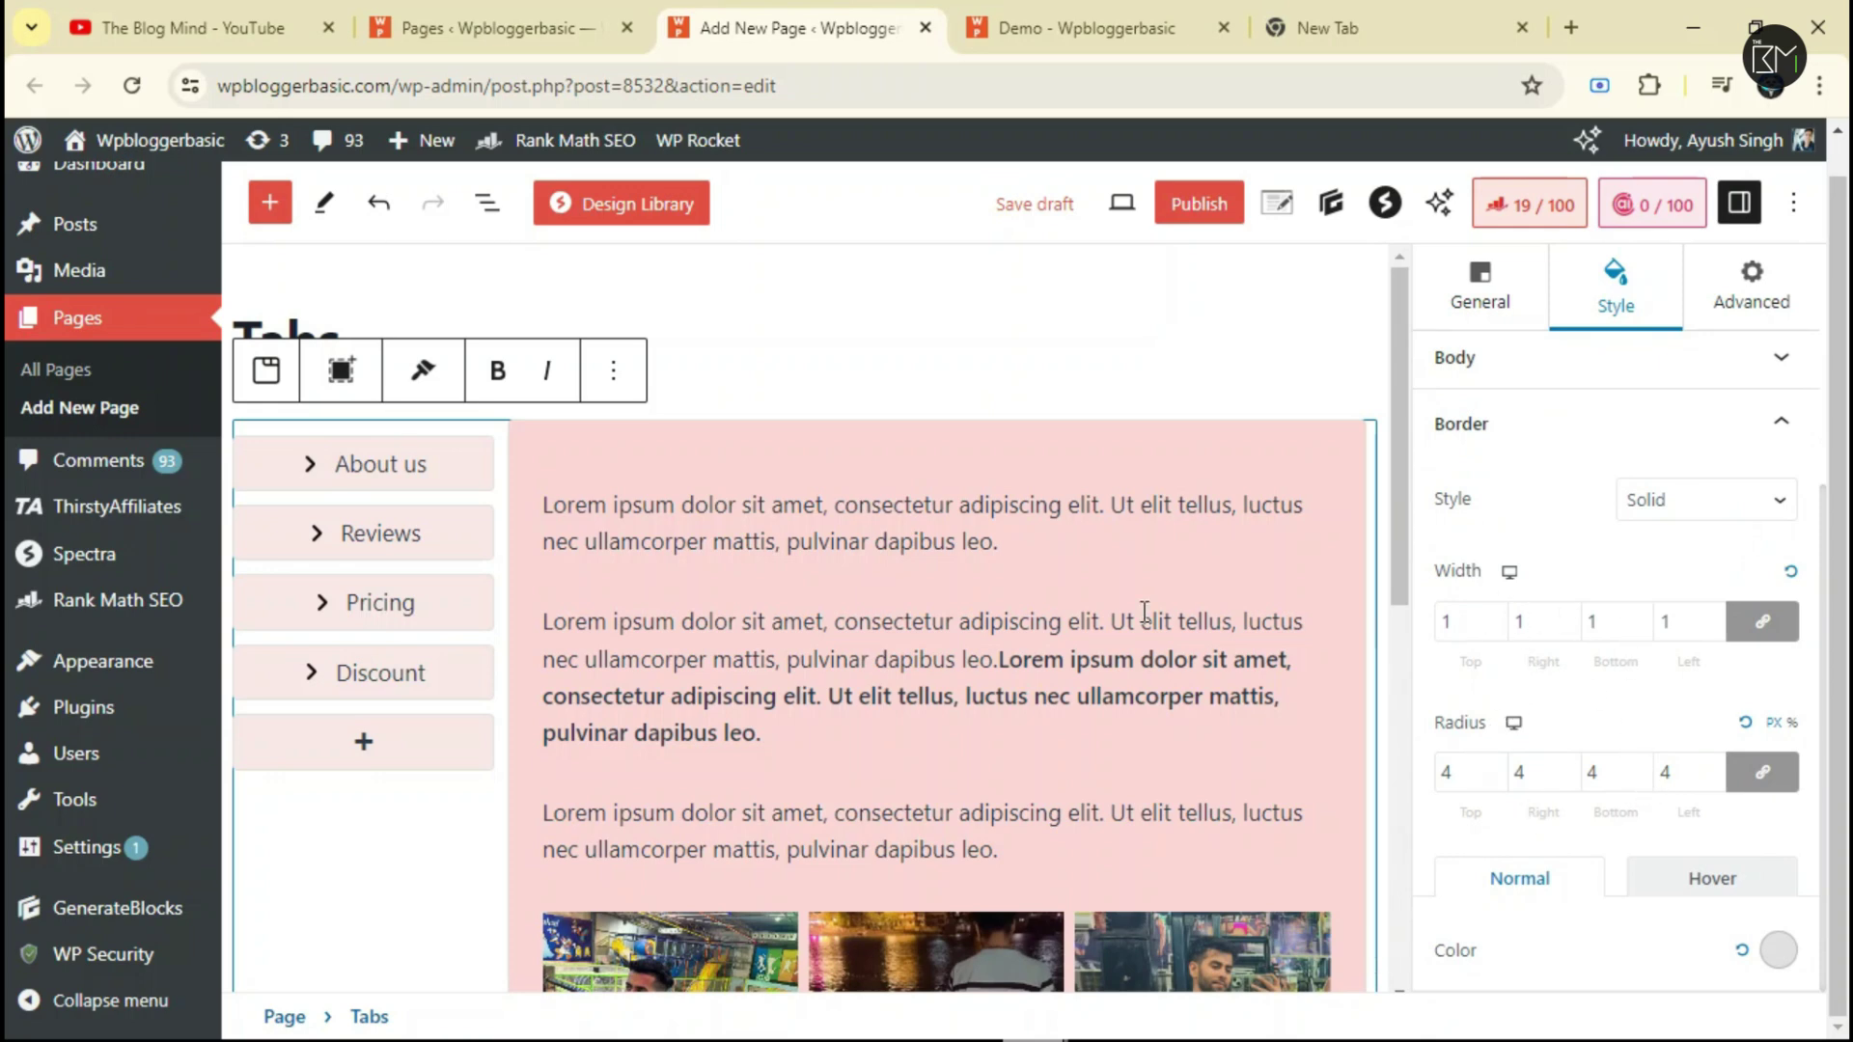
{"action": "scroll", "coordinate": [893, 627], "scroll_direction": "down", "scroll_amount": 3}
{"action": "scroll", "coordinate": [892, 618], "scroll_direction": "up", "scroll_amount": 3}
Preview the page in a new browser tab and look over the styled vertical tabs and the About us content.
{"action": "left_click", "coordinate": [1121, 203]}
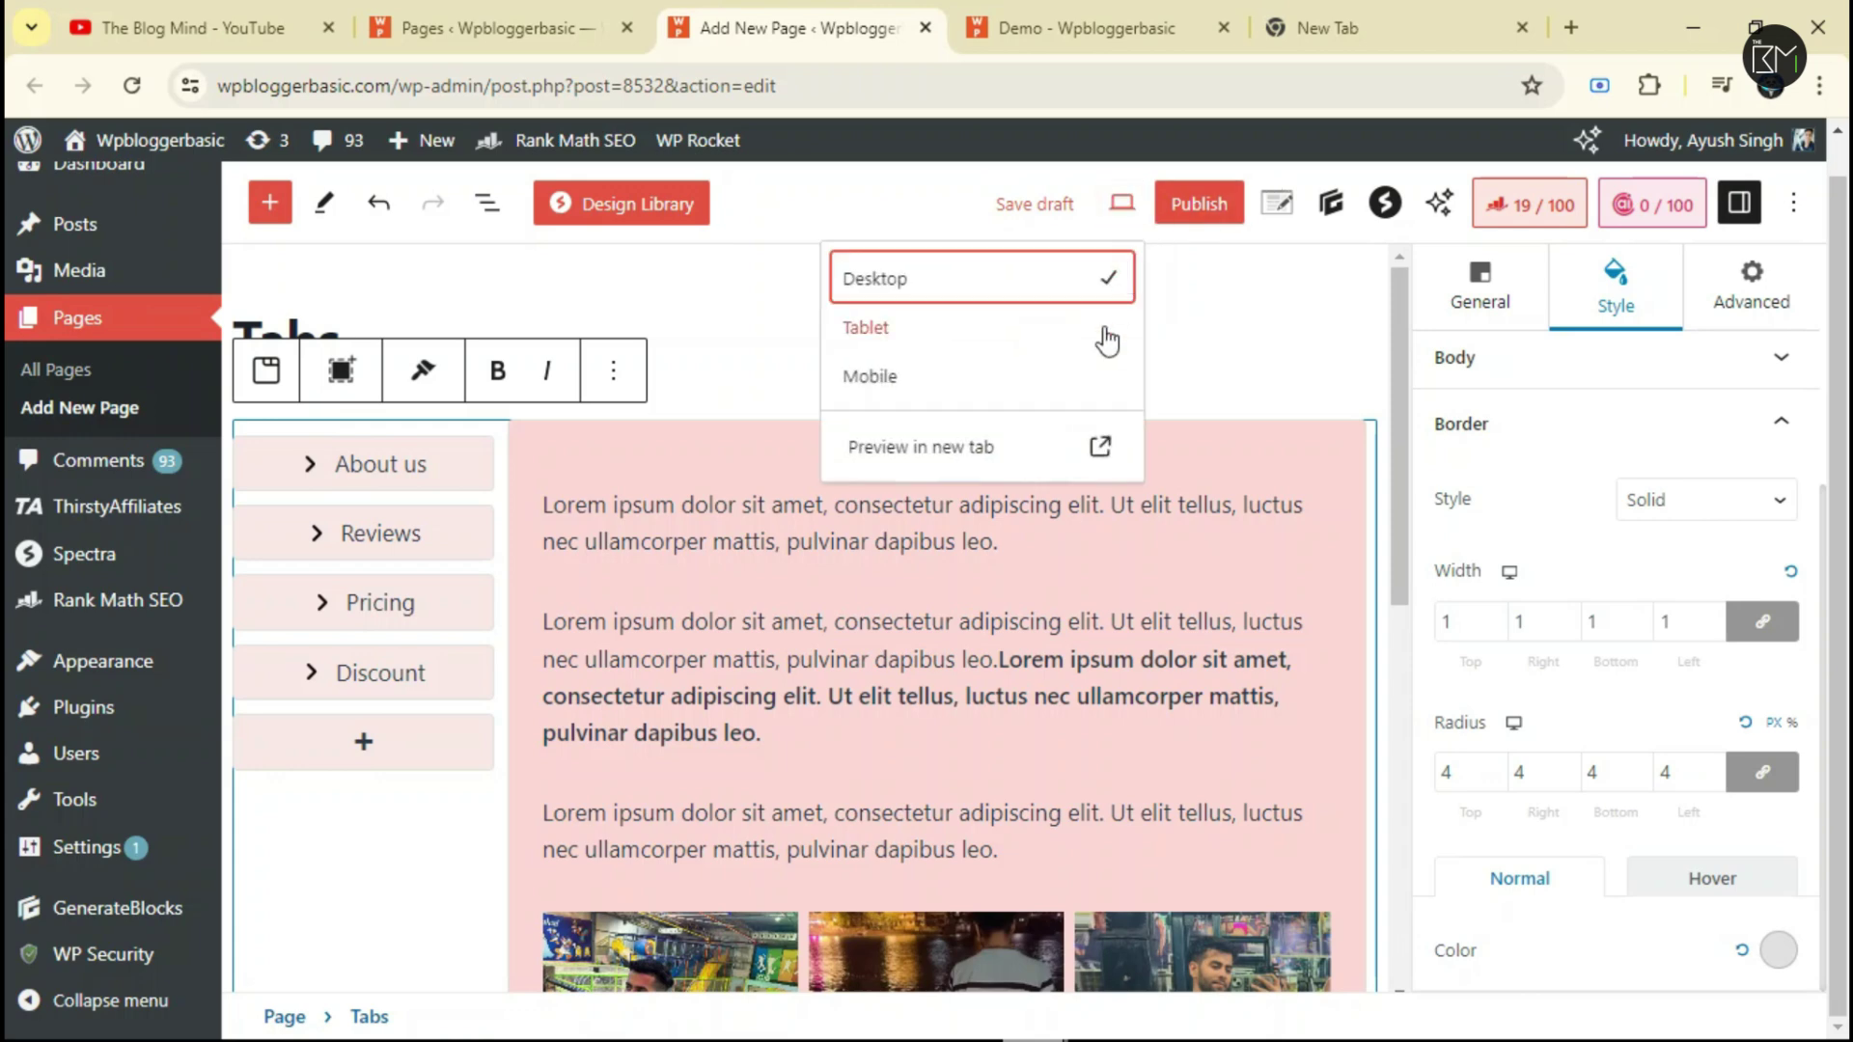
{"action": "left_click", "coordinate": [997, 460]}
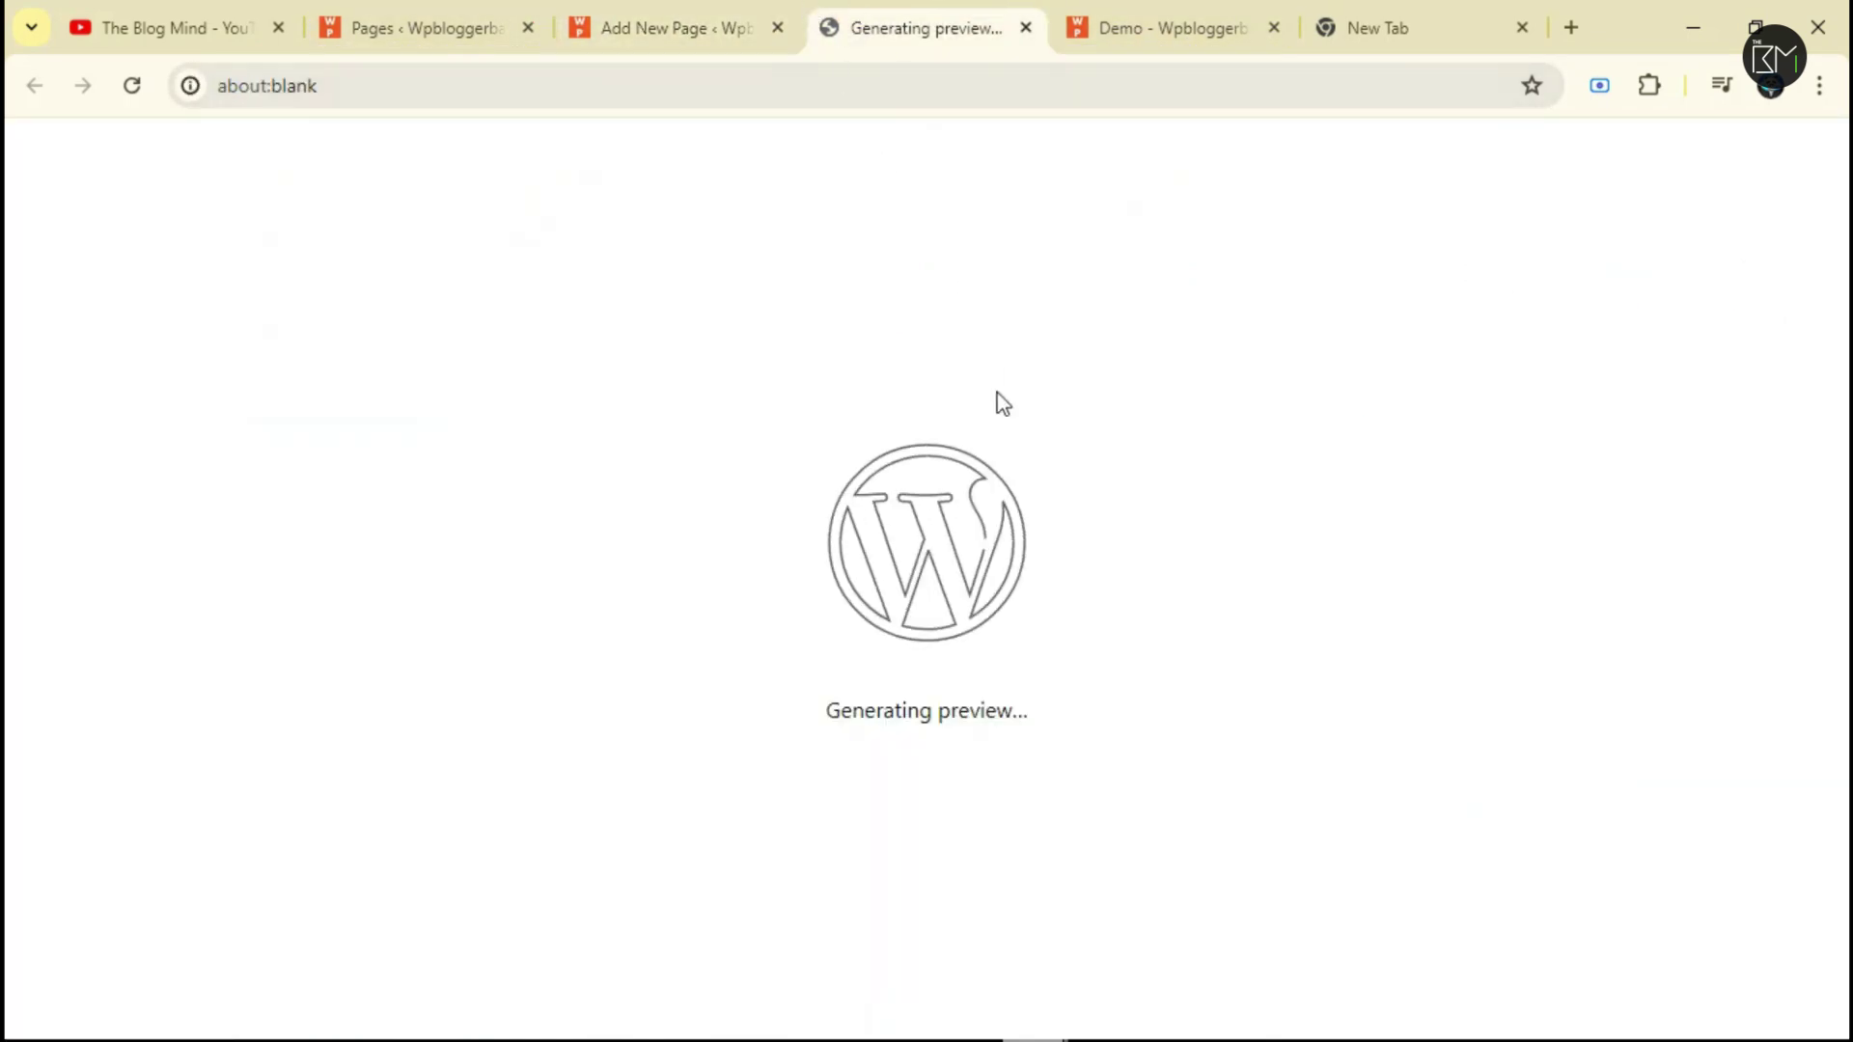
{"action": "left_click", "coordinate": [690, 24]}
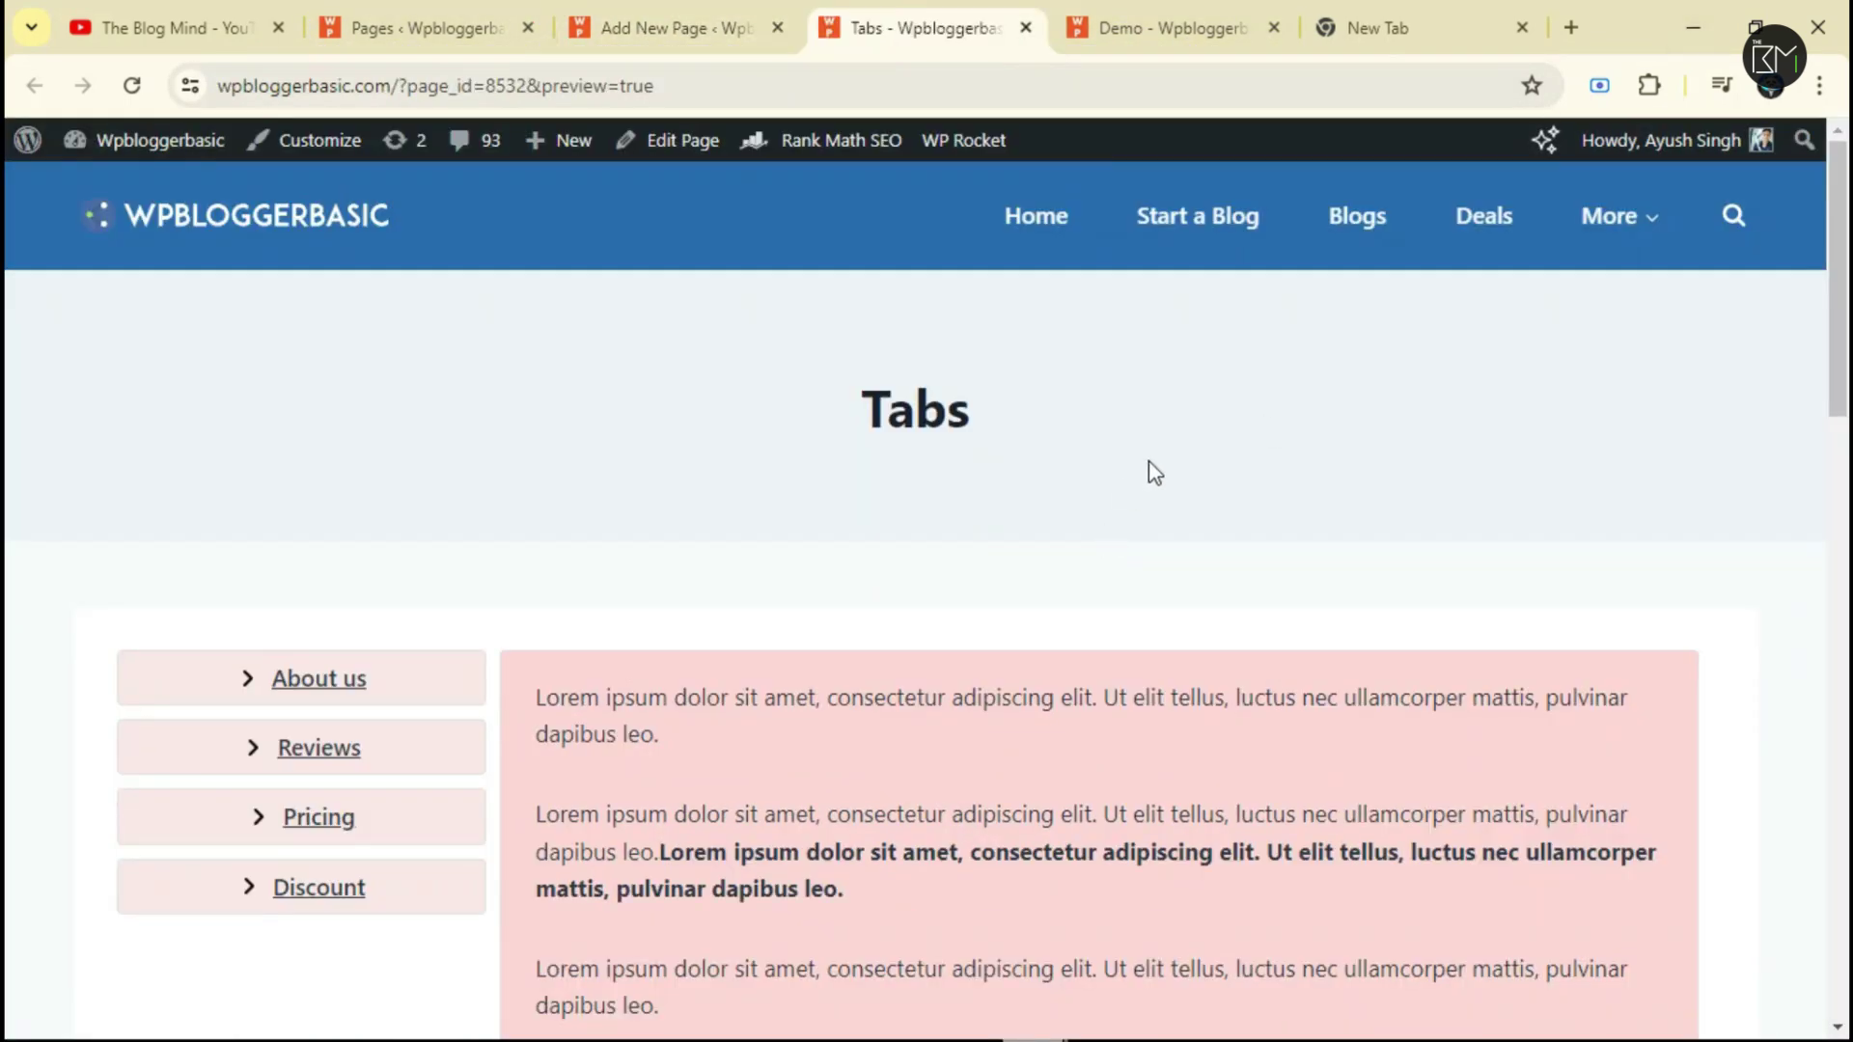
{"action": "scroll", "coordinate": [1081, 466], "scroll_direction": "down", "scroll_amount": 4}
{"action": "scroll", "coordinate": [792, 461], "scroll_direction": "up", "scroll_amount": 3}
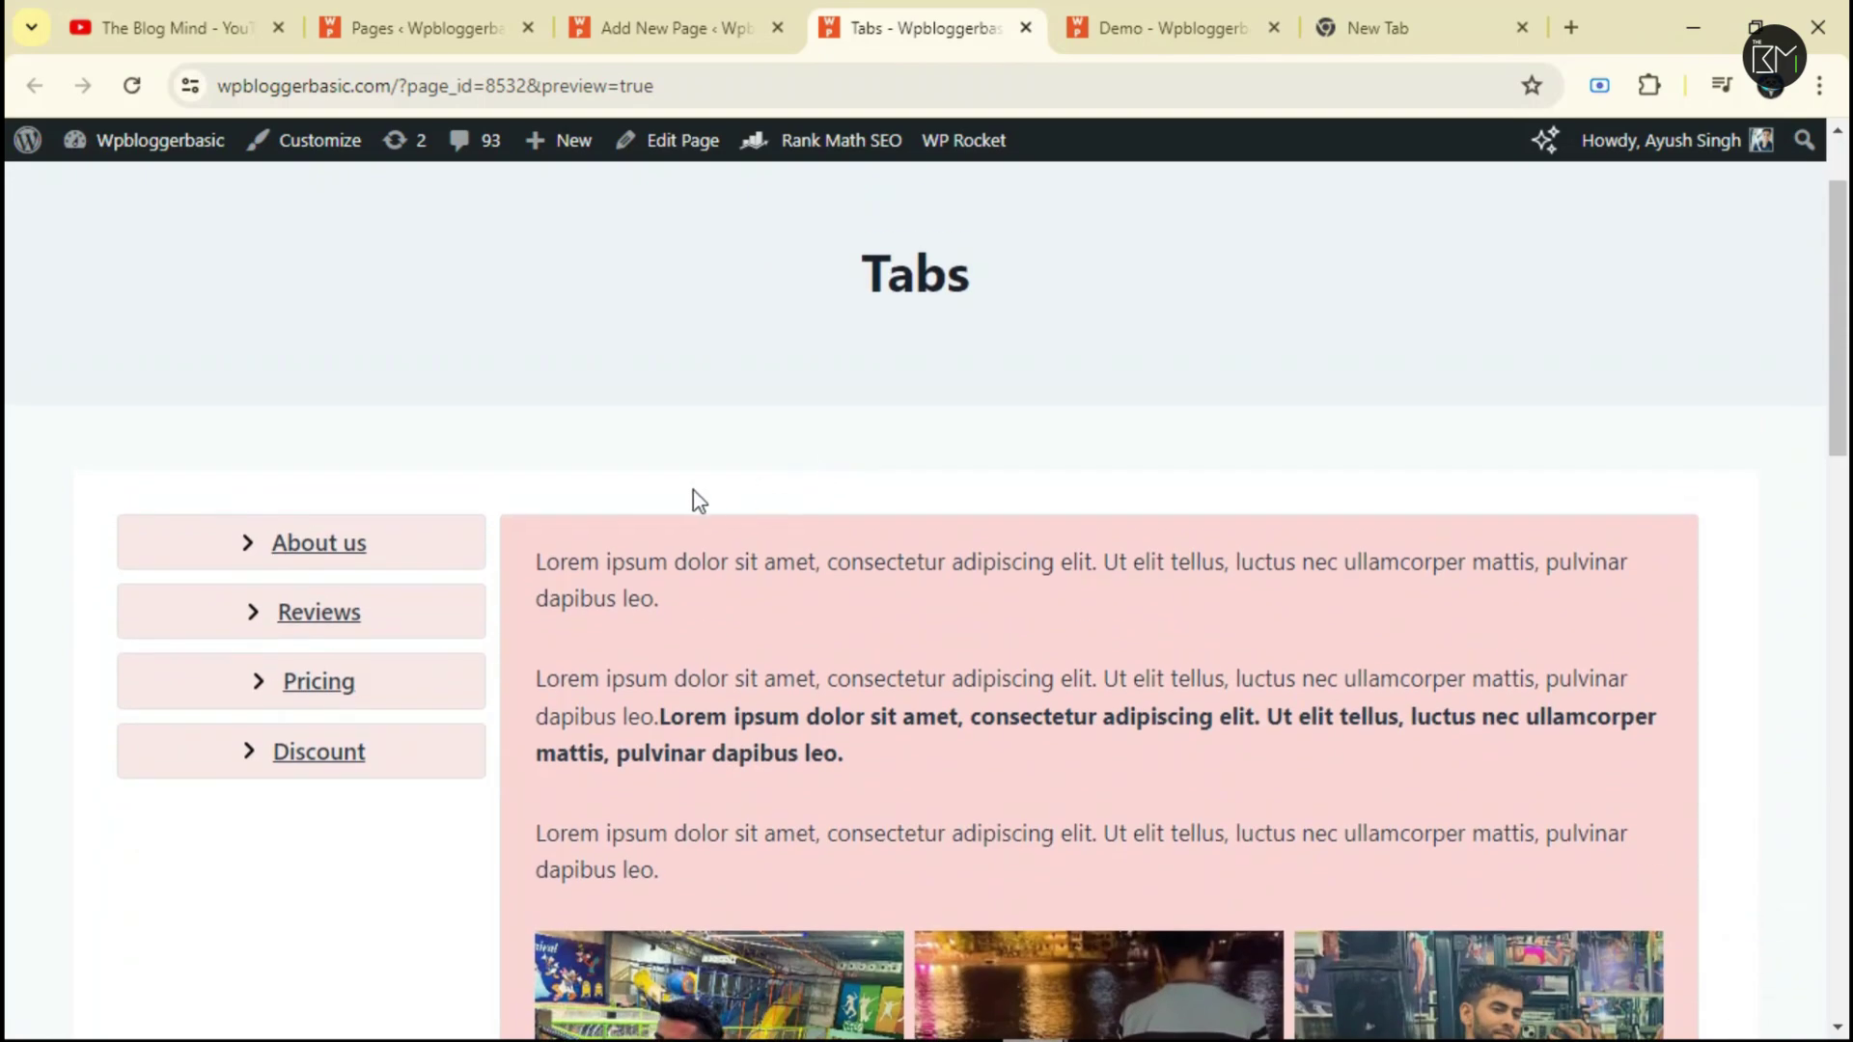
Look through the About us text and image gallery in the preview and check the Reviews tab's testimonials.
{"action": "scroll", "coordinate": [729, 501], "scroll_direction": "down", "scroll_amount": 2}
{"action": "scroll", "coordinate": [1667, 302], "scroll_direction": "down", "scroll_amount": 1}
{"action": "scroll", "coordinate": [610, 492], "scroll_direction": "up", "scroll_amount": 2}
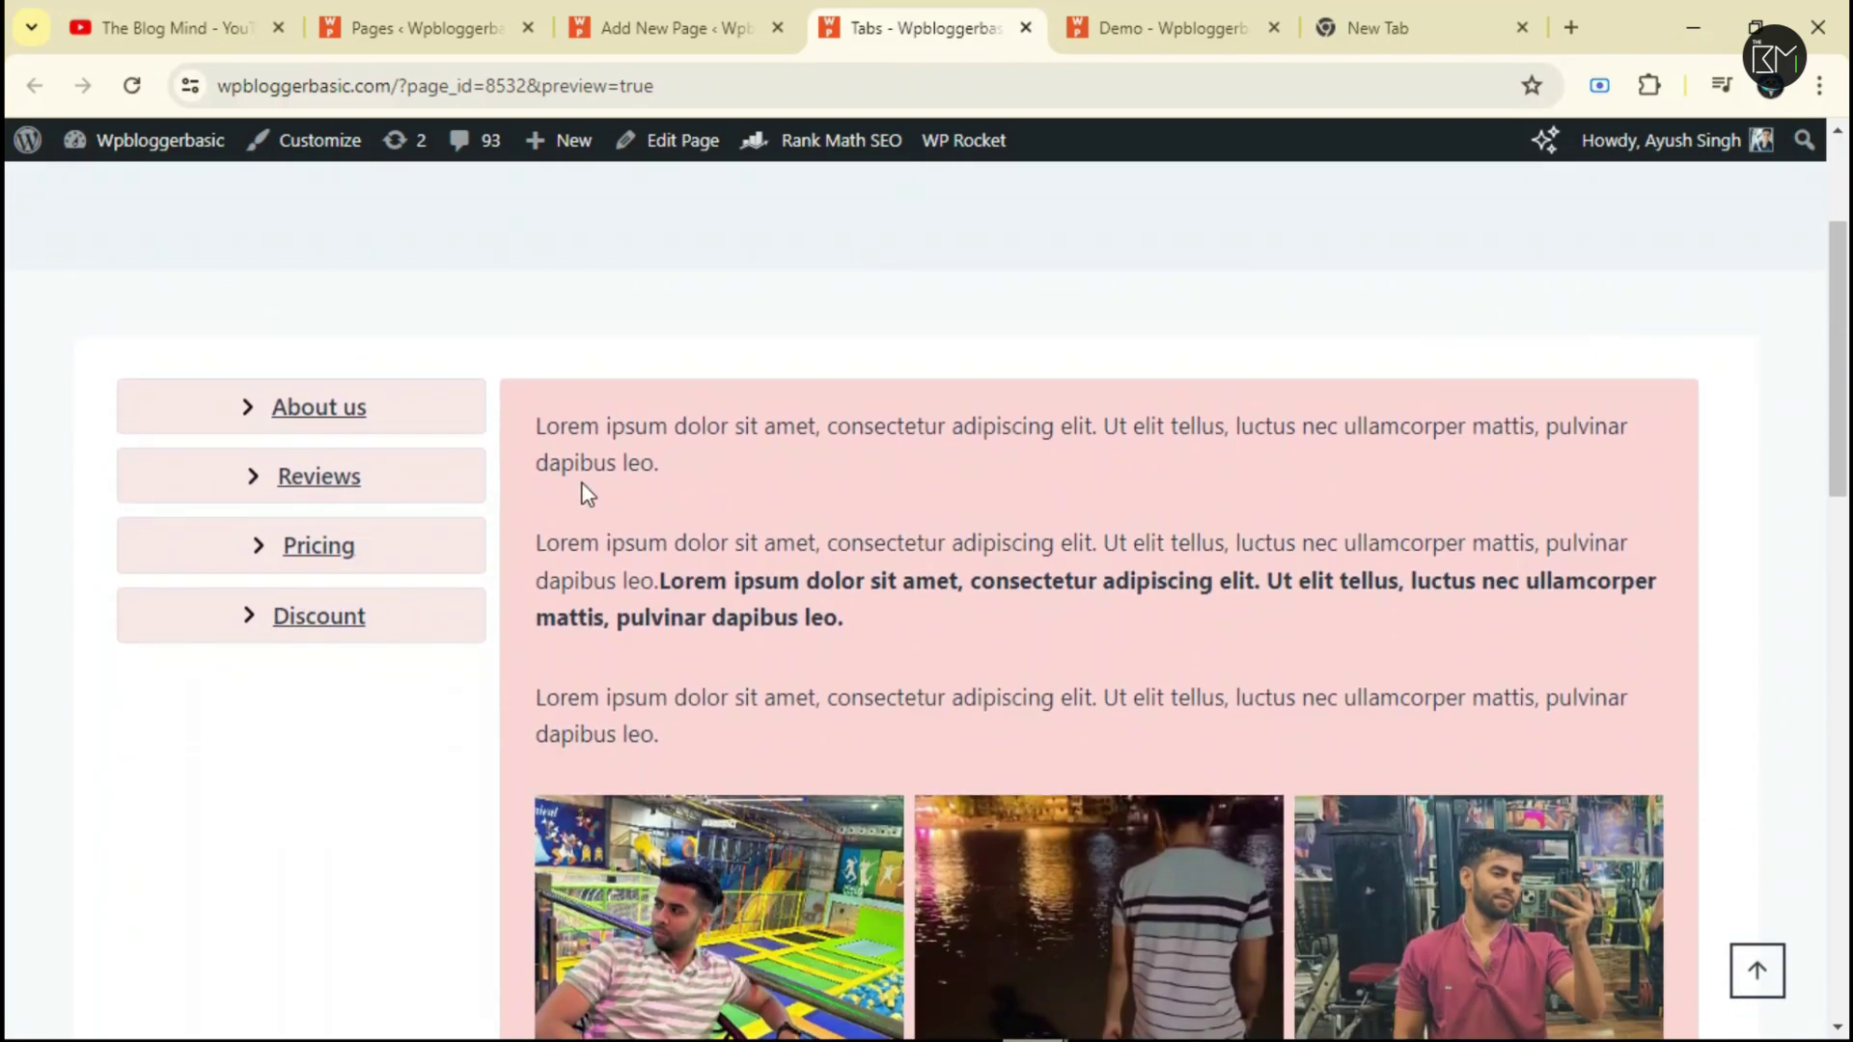
{"action": "scroll", "coordinate": [767, 462], "scroll_direction": "down", "scroll_amount": 7}
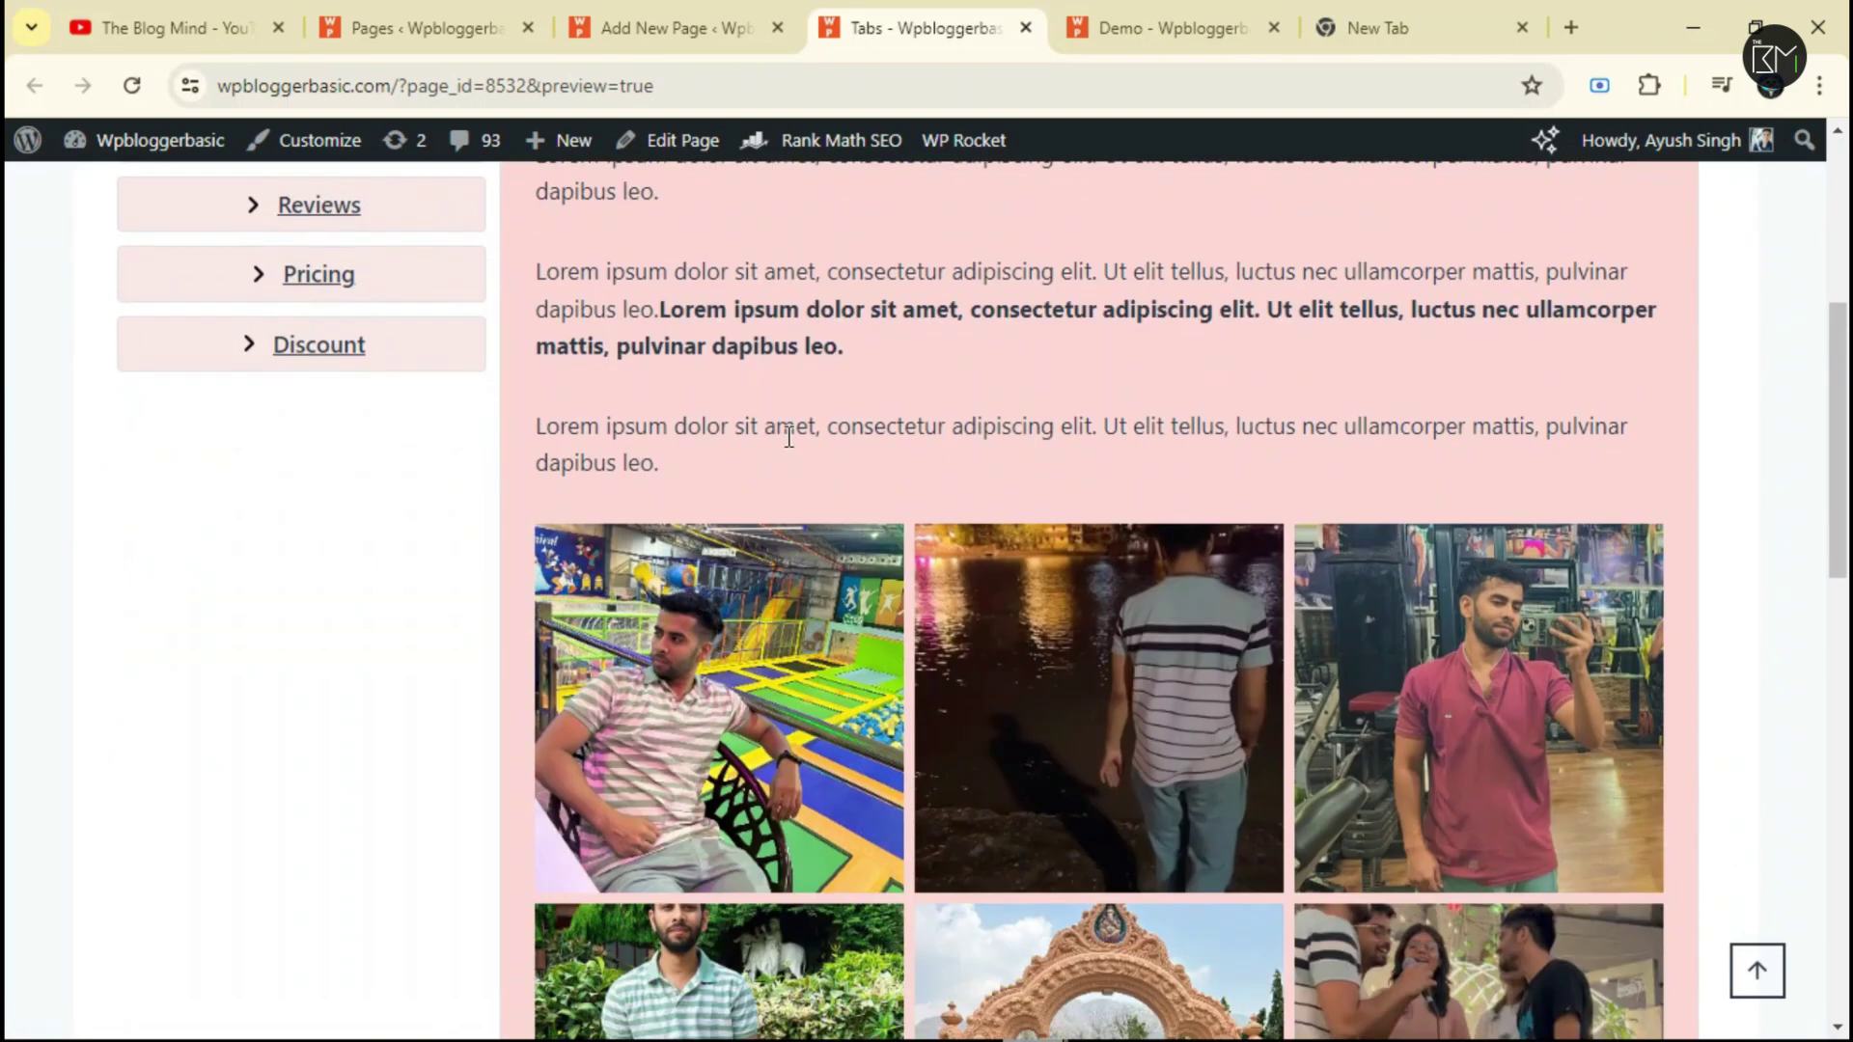
{"action": "scroll", "coordinate": [793, 442], "scroll_direction": "down", "scroll_amount": 7}
{"action": "scroll", "coordinate": [1336, 583], "scroll_direction": "up", "scroll_amount": 8}
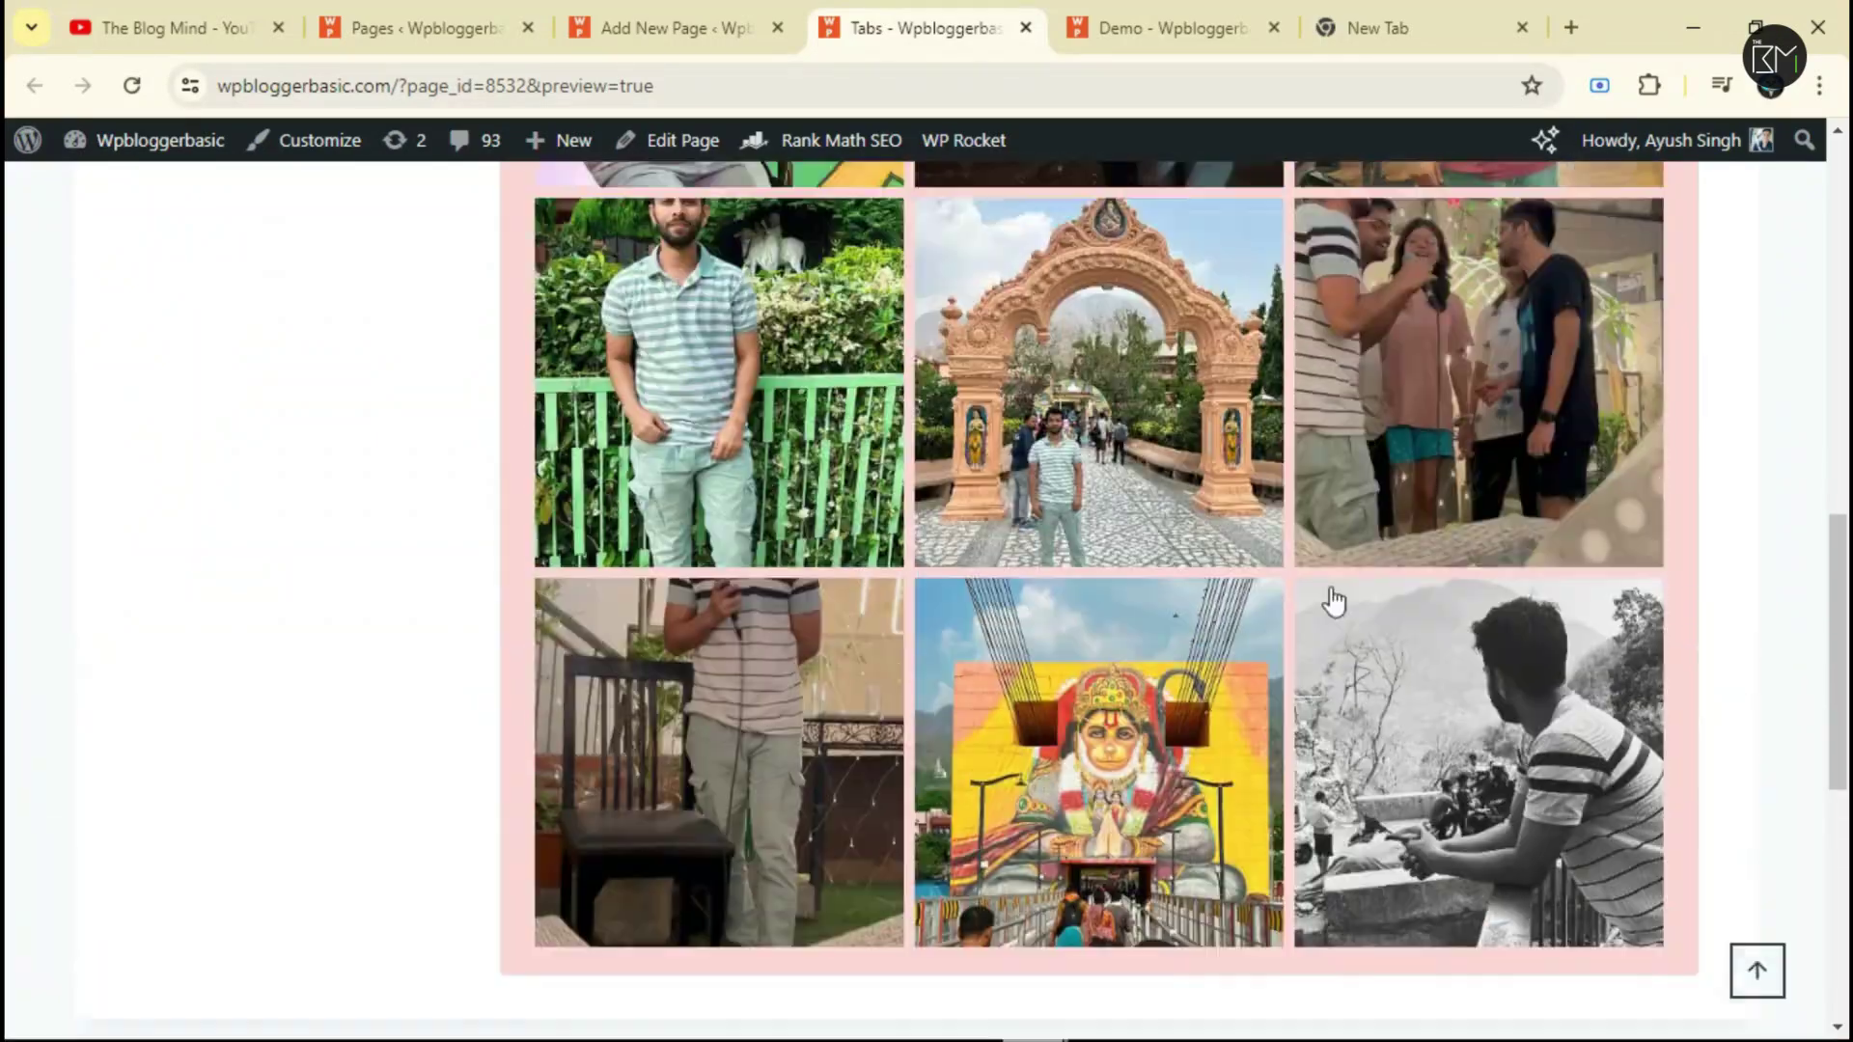
{"action": "scroll", "coordinate": [1318, 610], "scroll_direction": "up", "scroll_amount": 5}
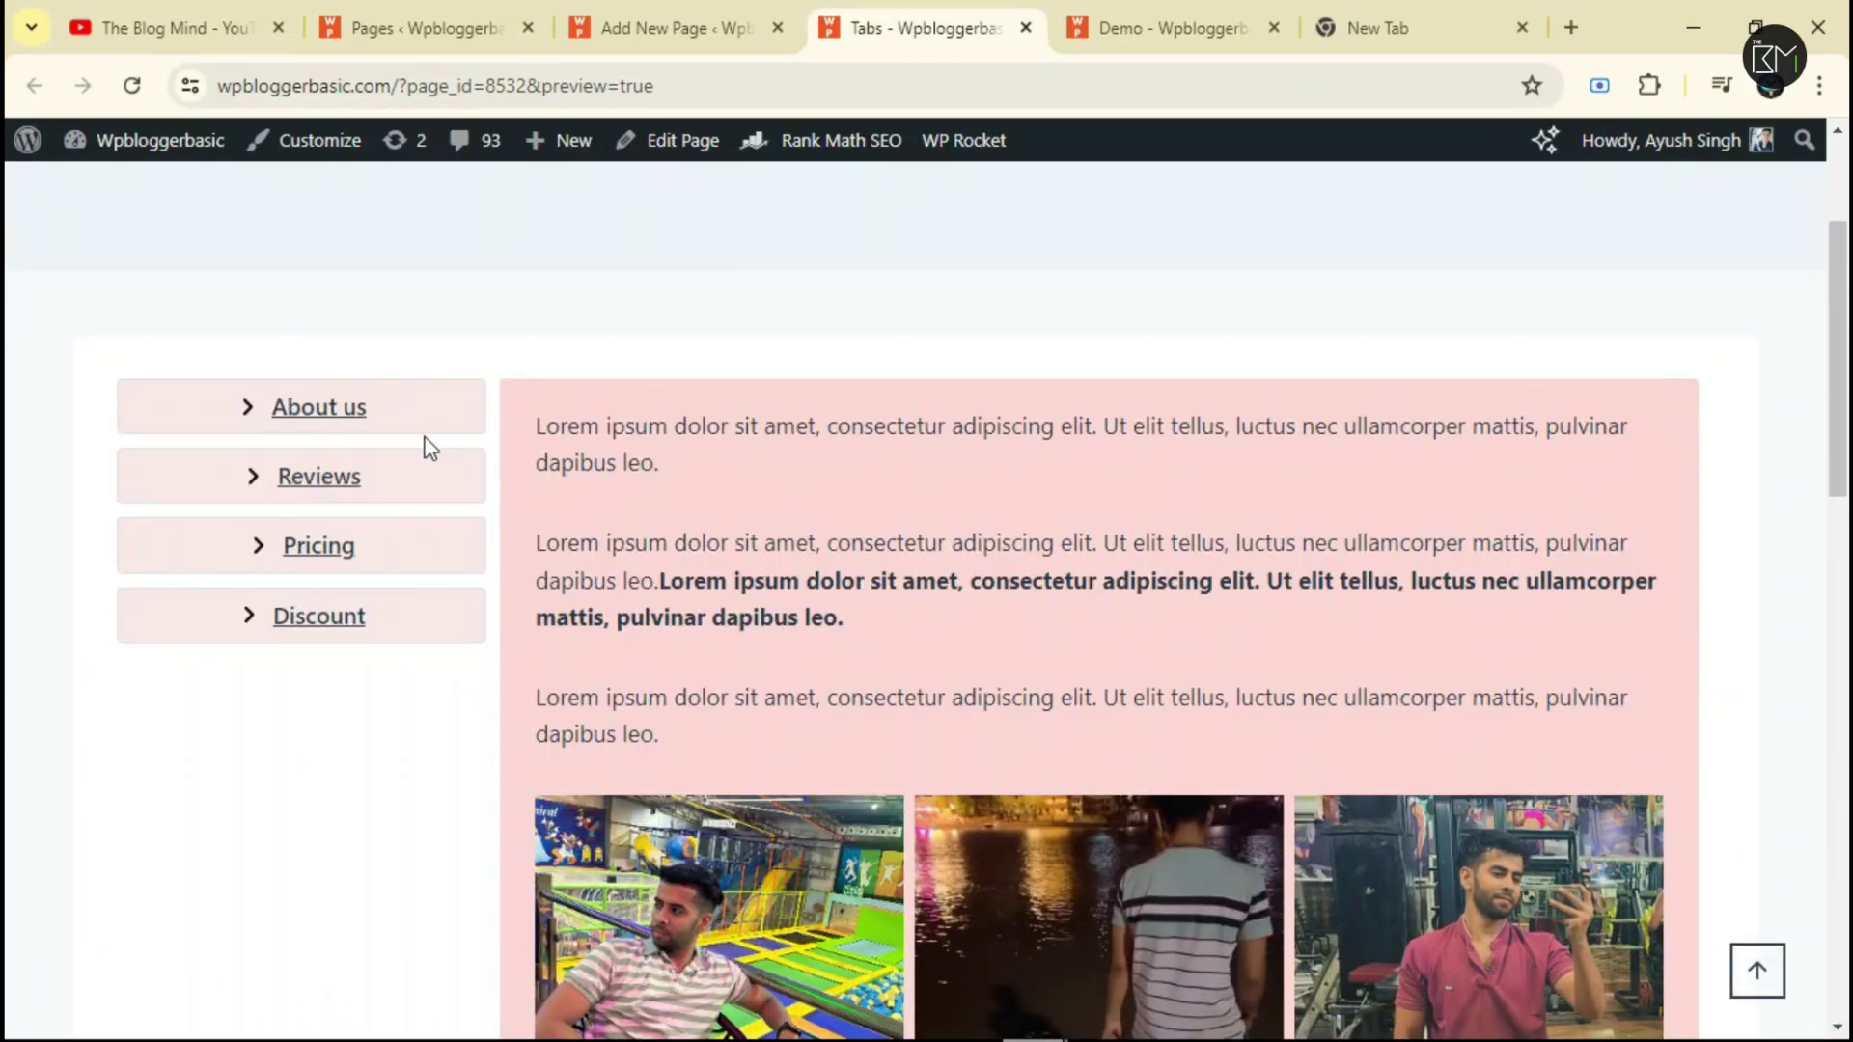
{"action": "left_click", "coordinate": [344, 479]}
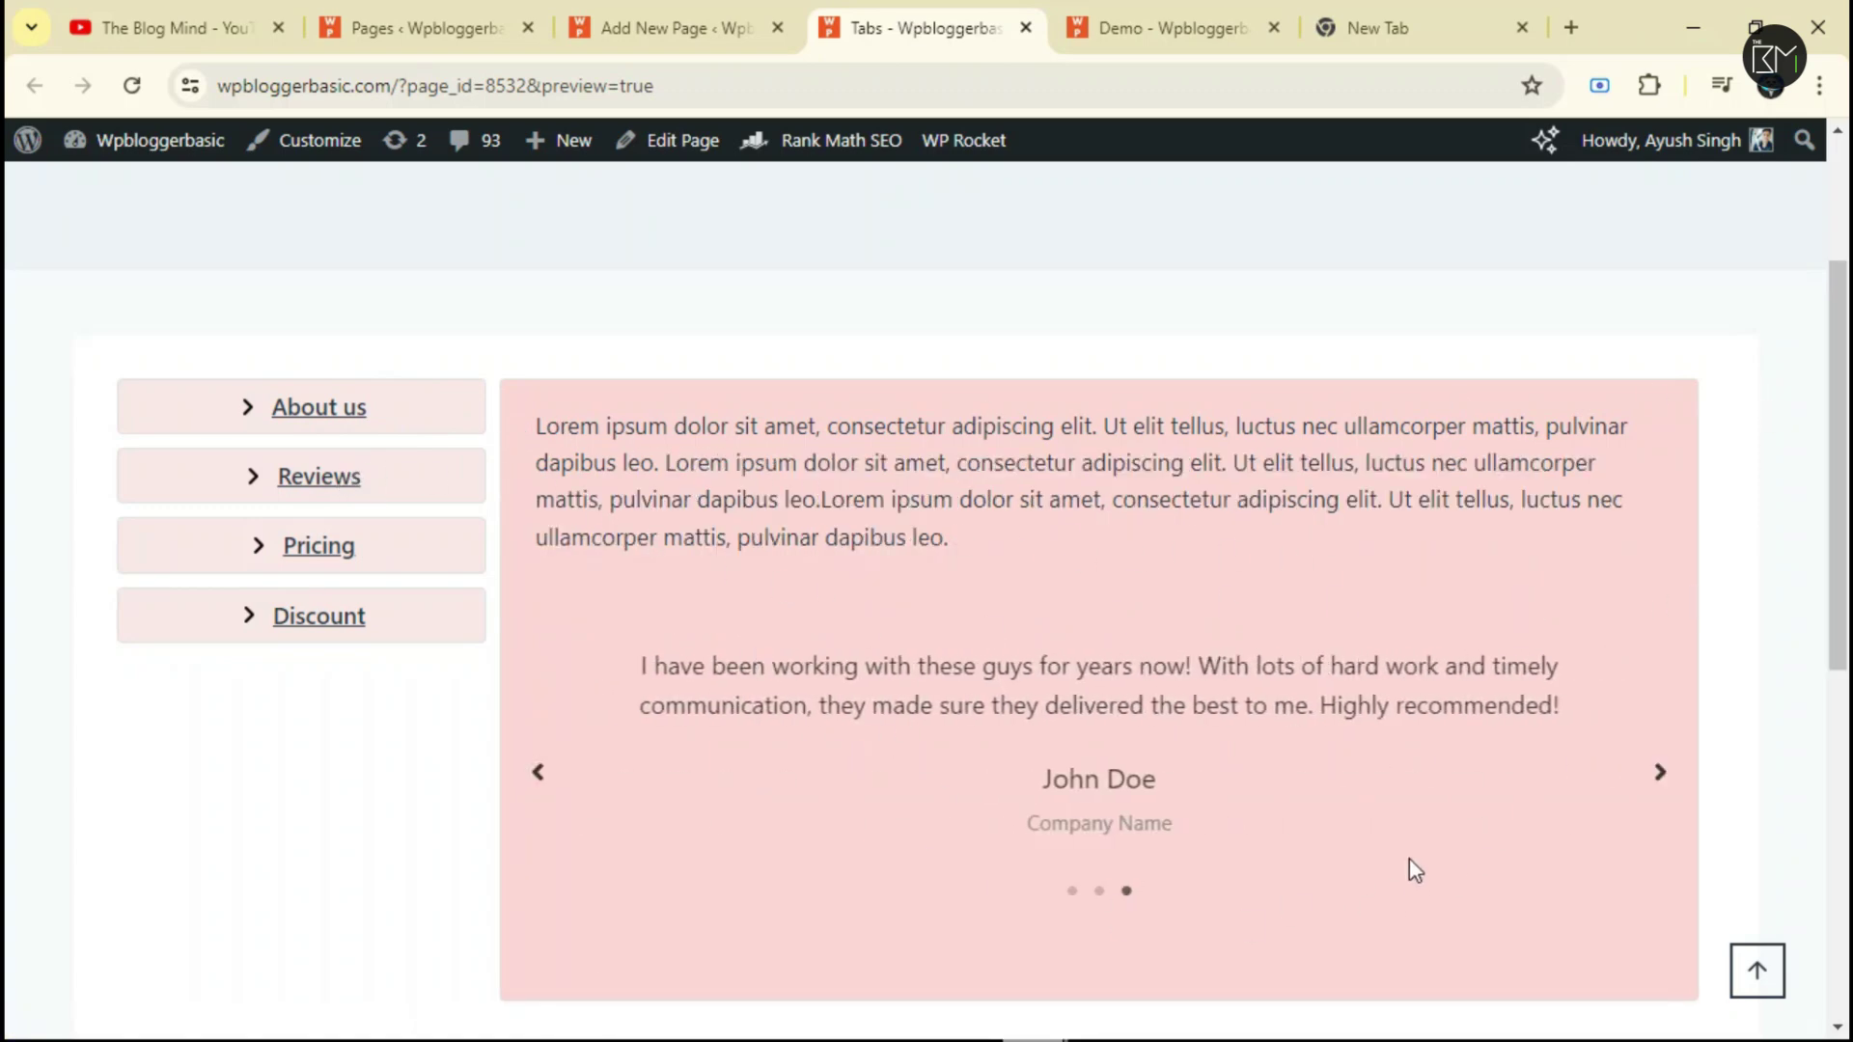
Check the Pricing tab in the preview, including its item titles, descriptions and prices.
{"action": "left_click", "coordinate": [330, 562]}
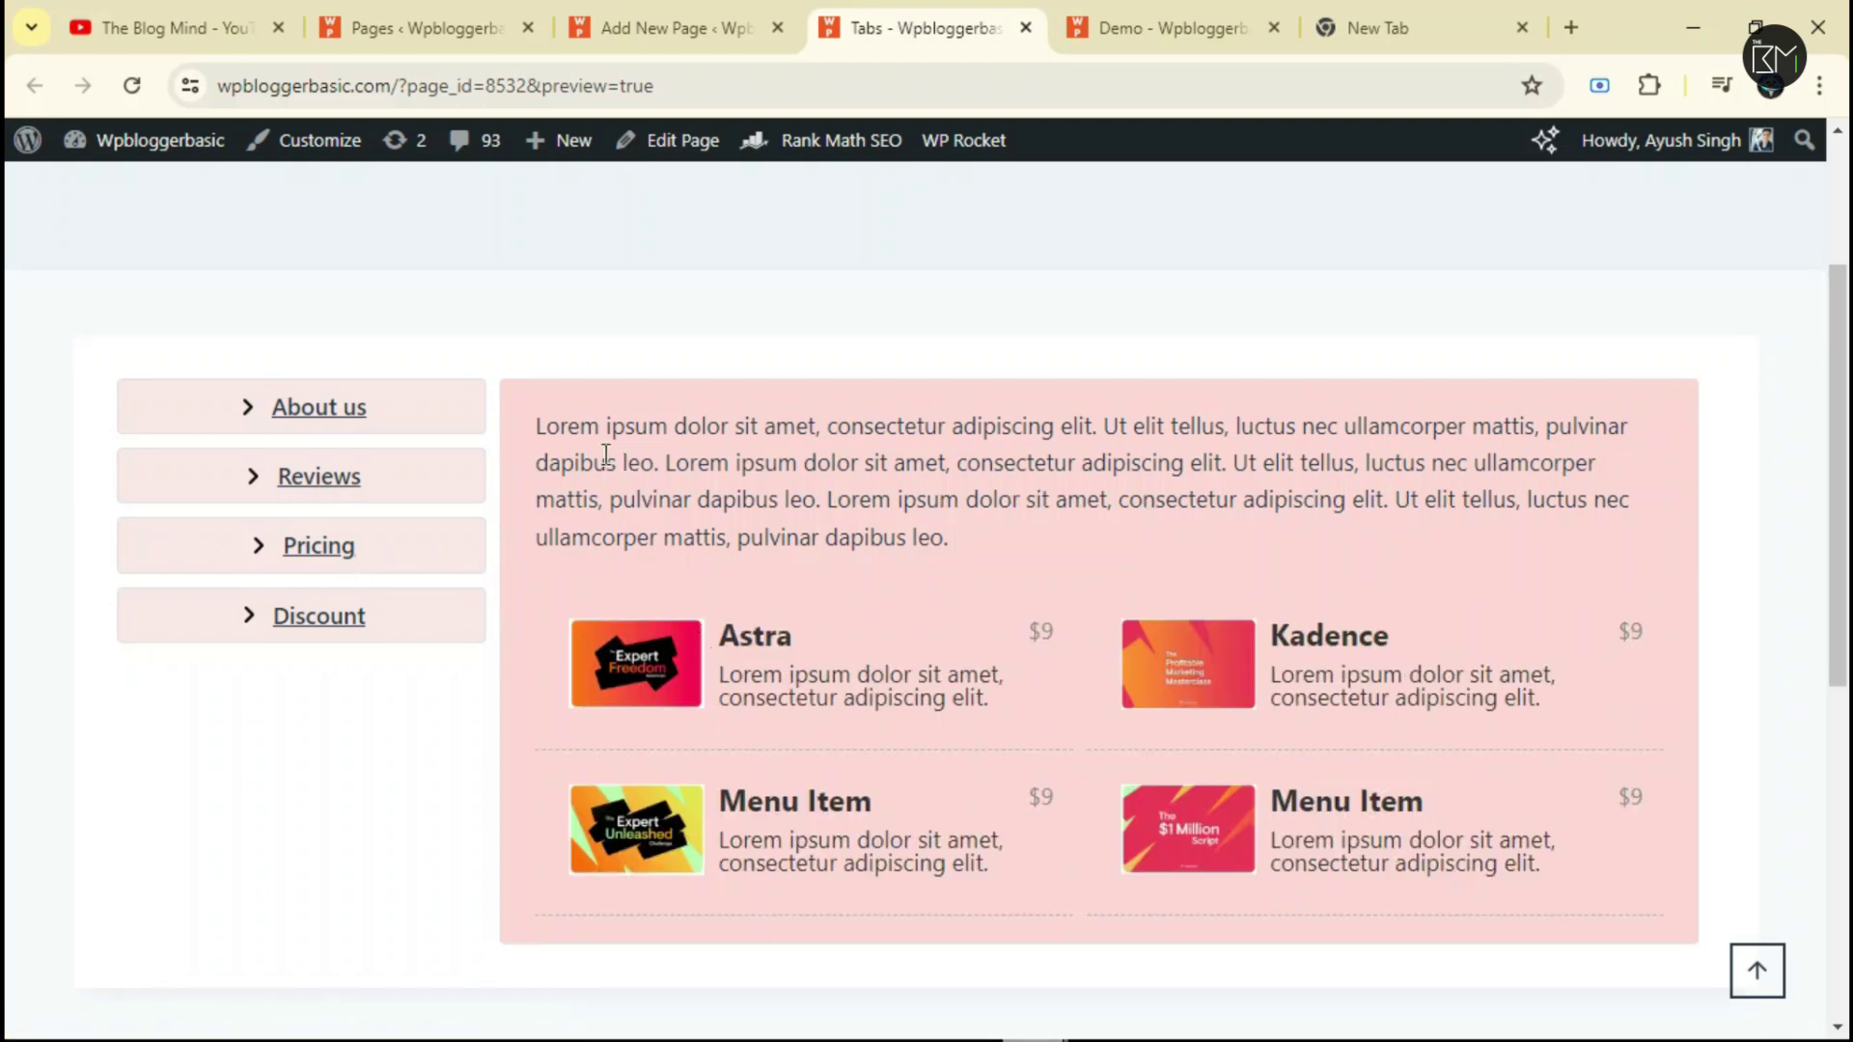
{"action": "triple_click", "coordinate": [1041, 630]}
{"action": "left_click_drag", "start_coordinate": [1668, 641], "coordinate": [1627, 676]}
{"action": "left_click_drag", "start_coordinate": [723, 786], "coordinate": [921, 815]}
{"action": "left_click_drag", "start_coordinate": [738, 651], "coordinate": [964, 697]}
{"action": "left_click", "coordinate": [964, 697]}
Check the Discount tab's countdown in the preview and compare it with the discount call-to-action on the Demo page.
{"action": "left_click", "coordinate": [349, 626]}
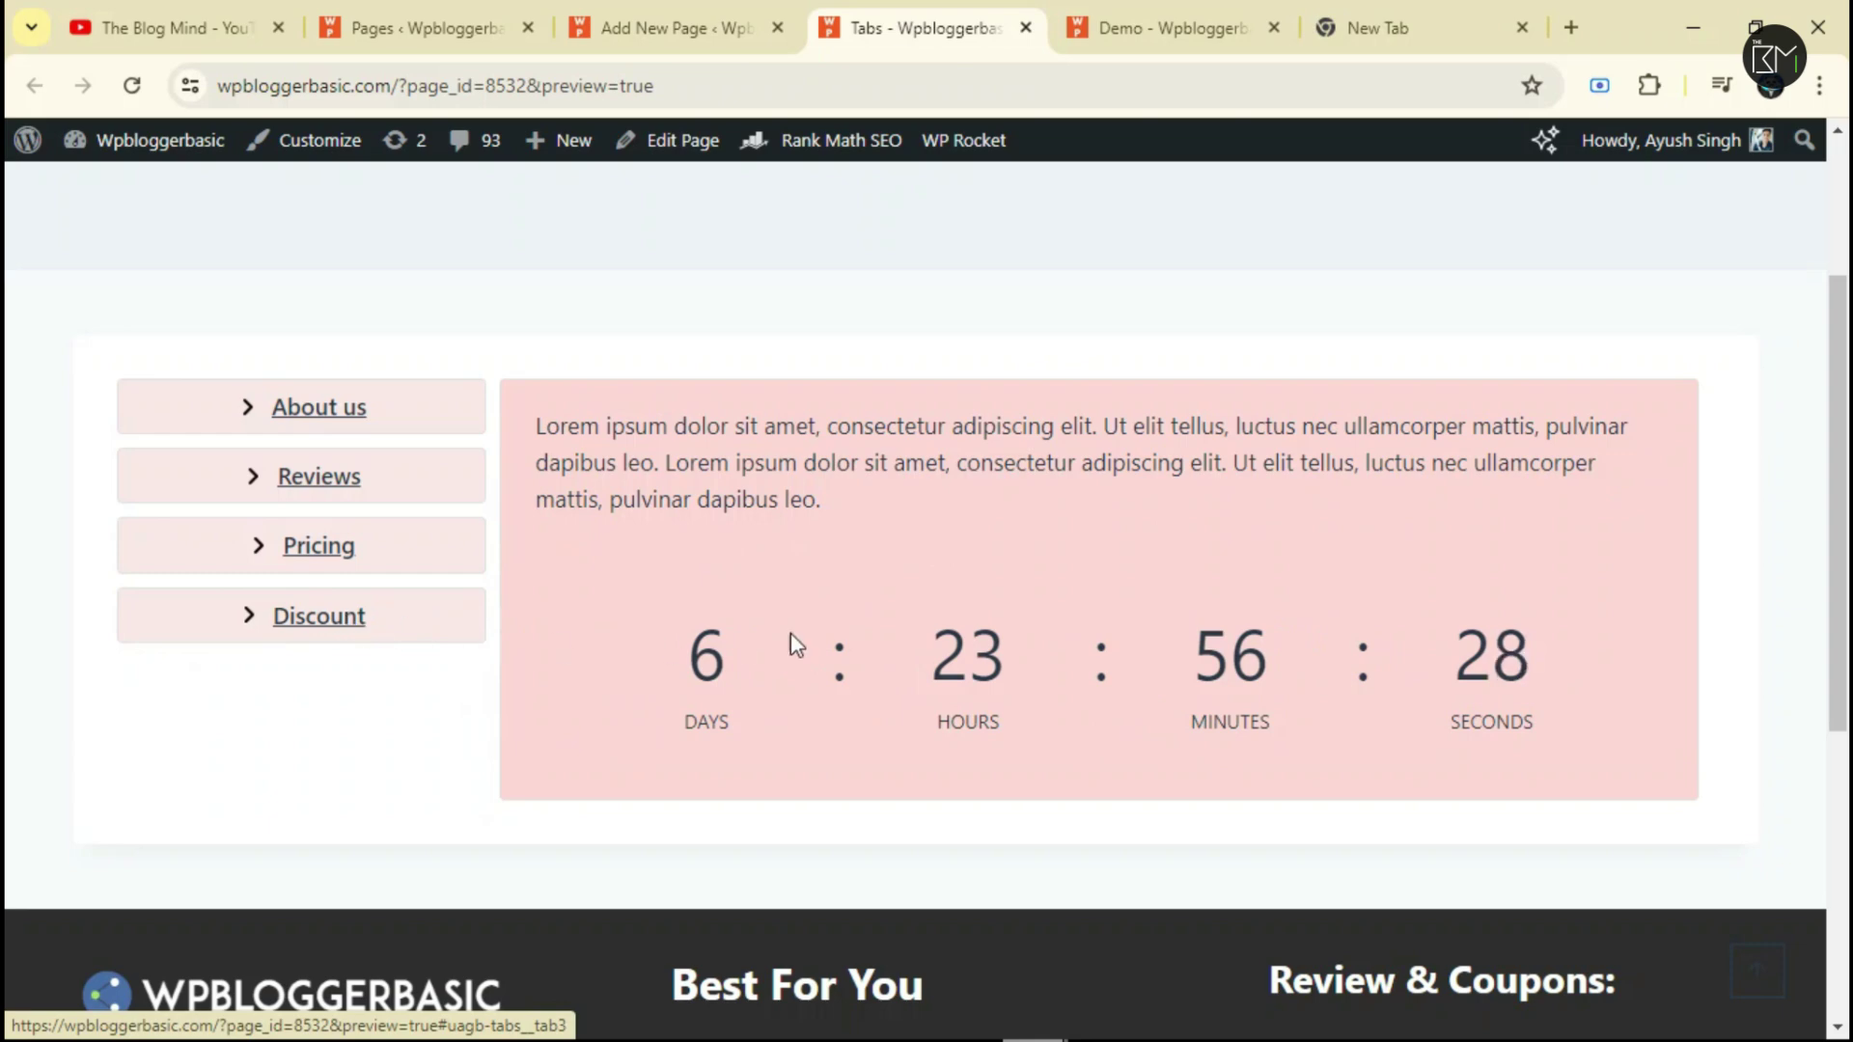
{"action": "left_click_drag", "start_coordinate": [929, 656], "coordinate": [1008, 657]}
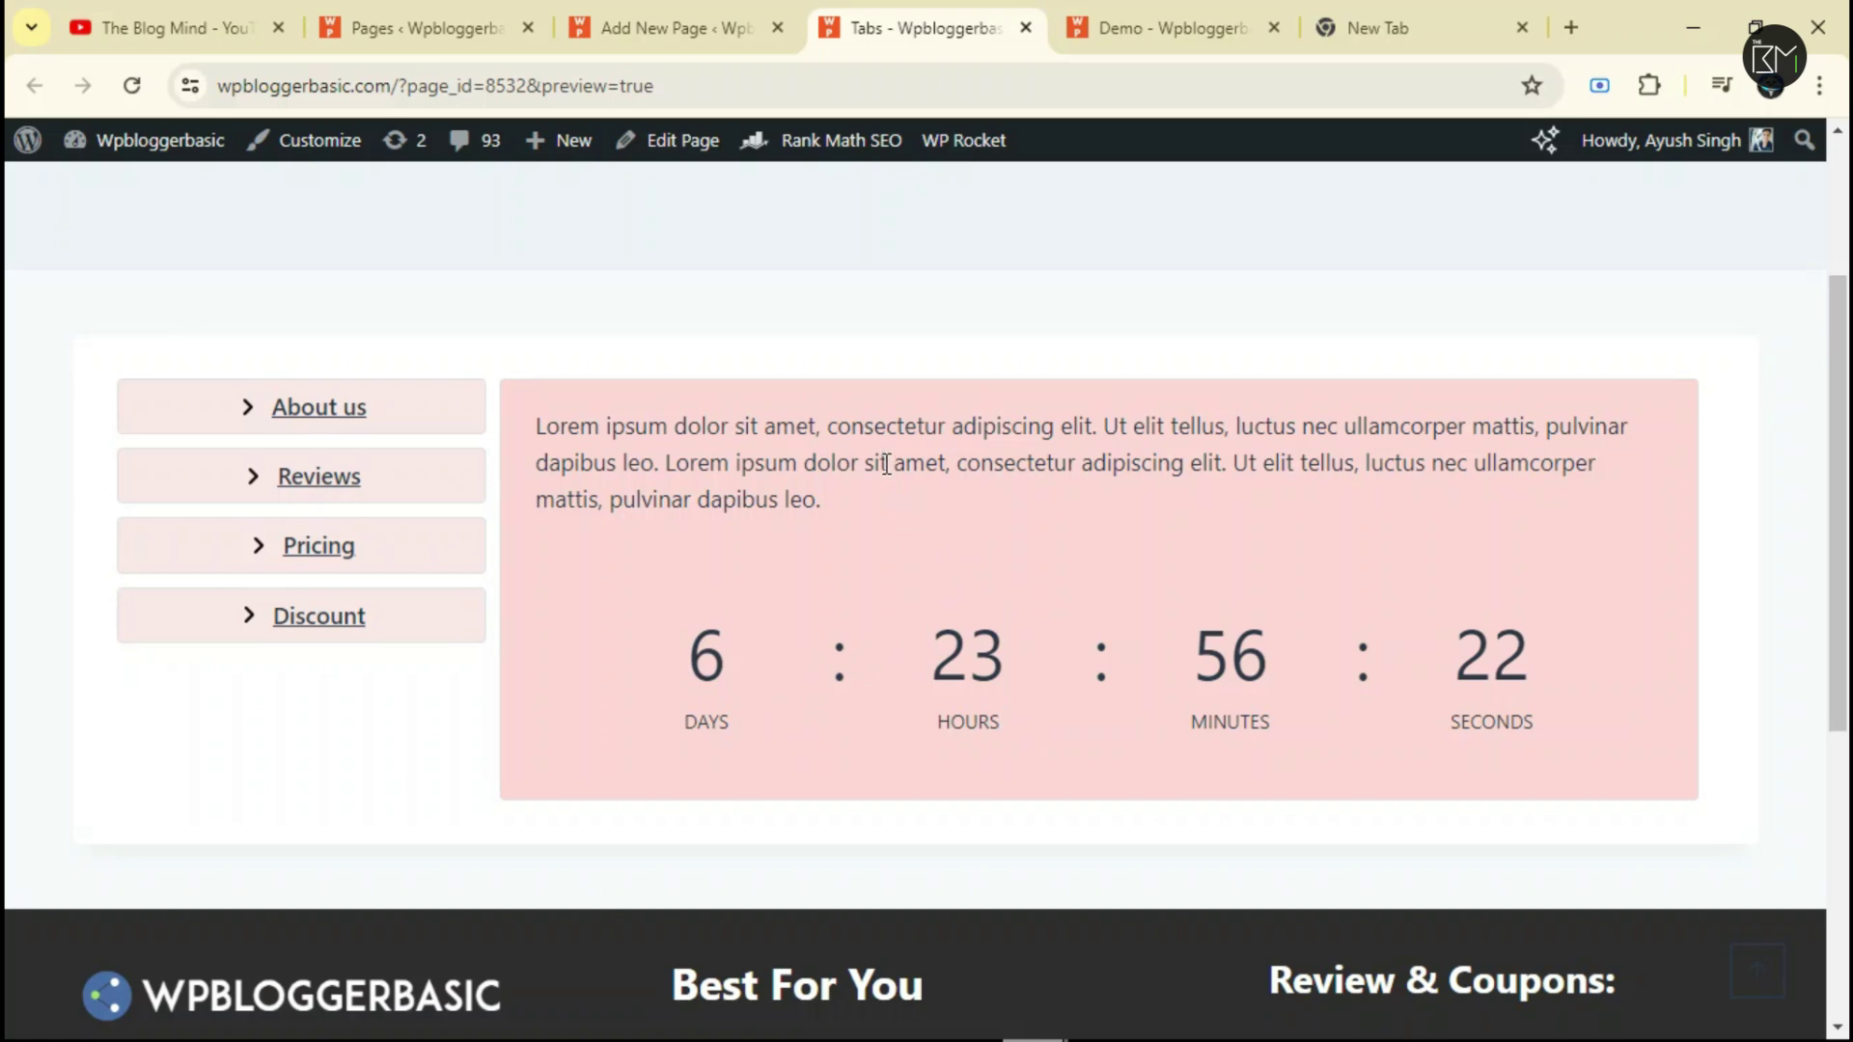
{"action": "left_click", "coordinate": [1196, 22]}
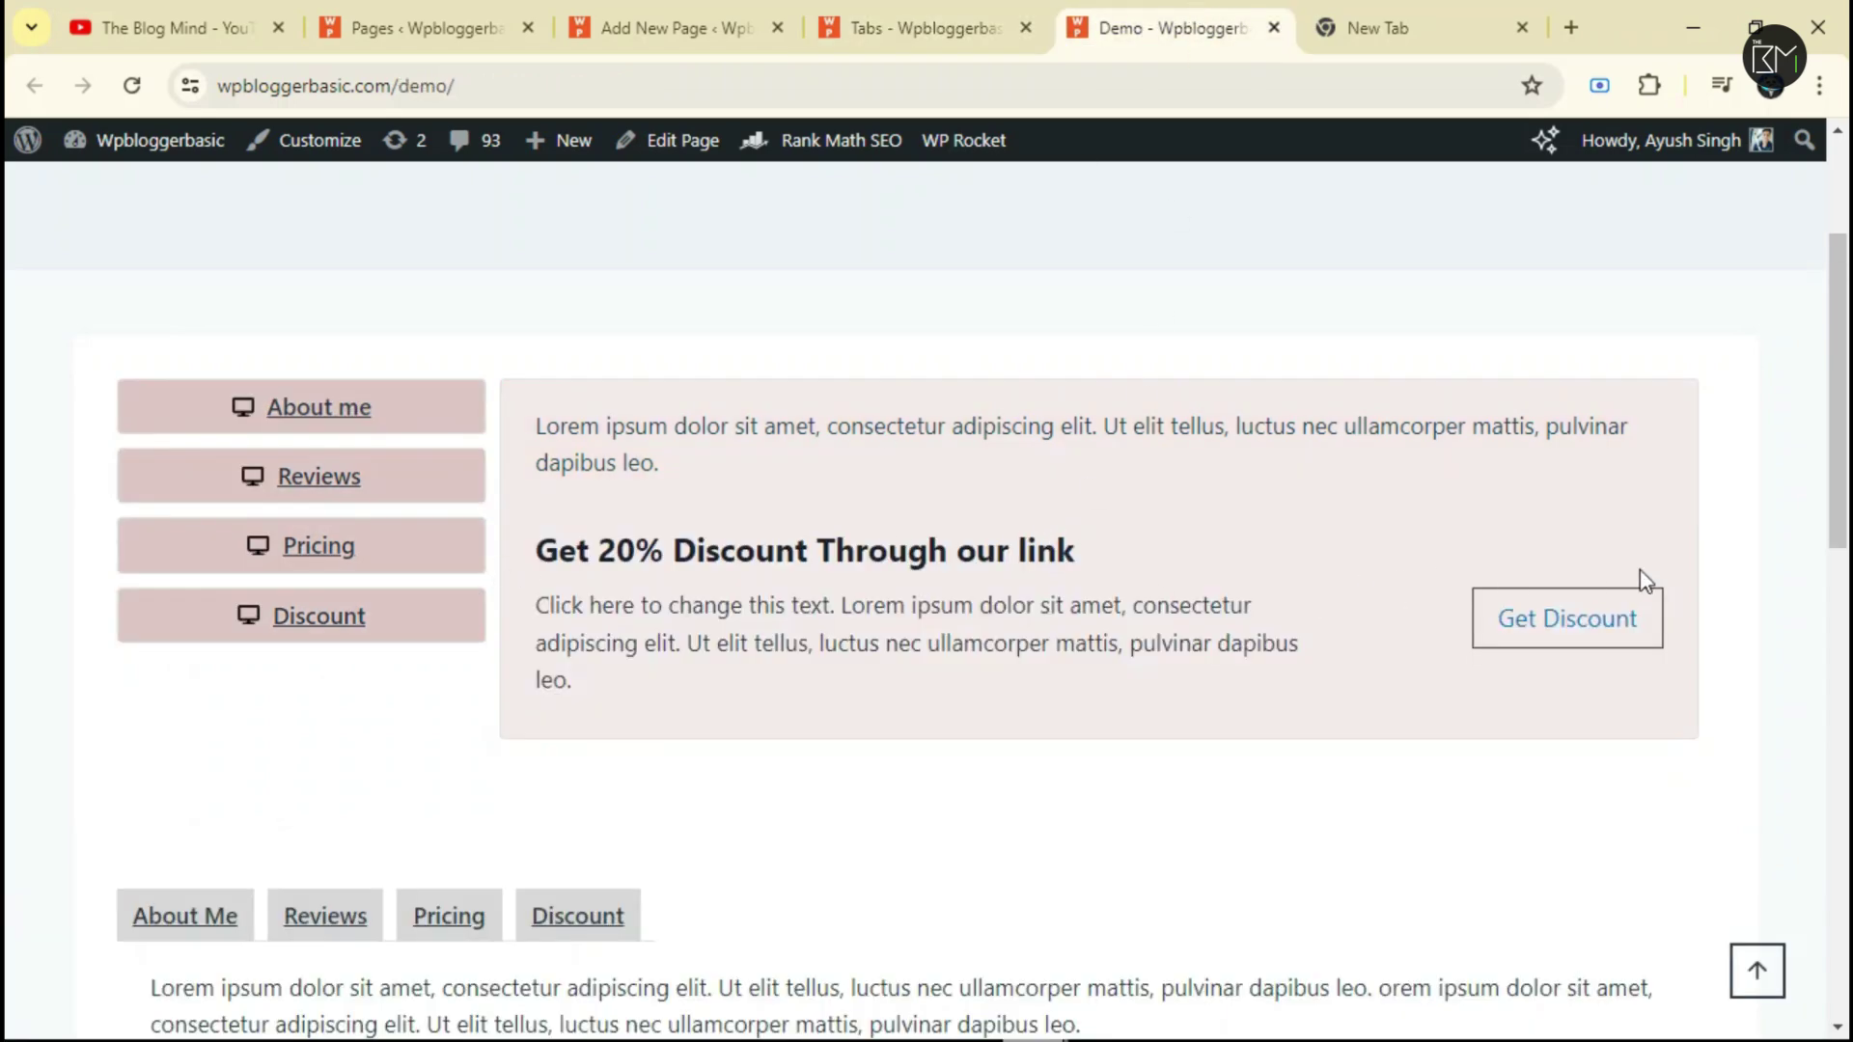
{"action": "left_click_drag", "start_coordinate": [545, 550], "coordinate": [1206, 557]}
{"action": "left_click", "coordinate": [1207, 558]}
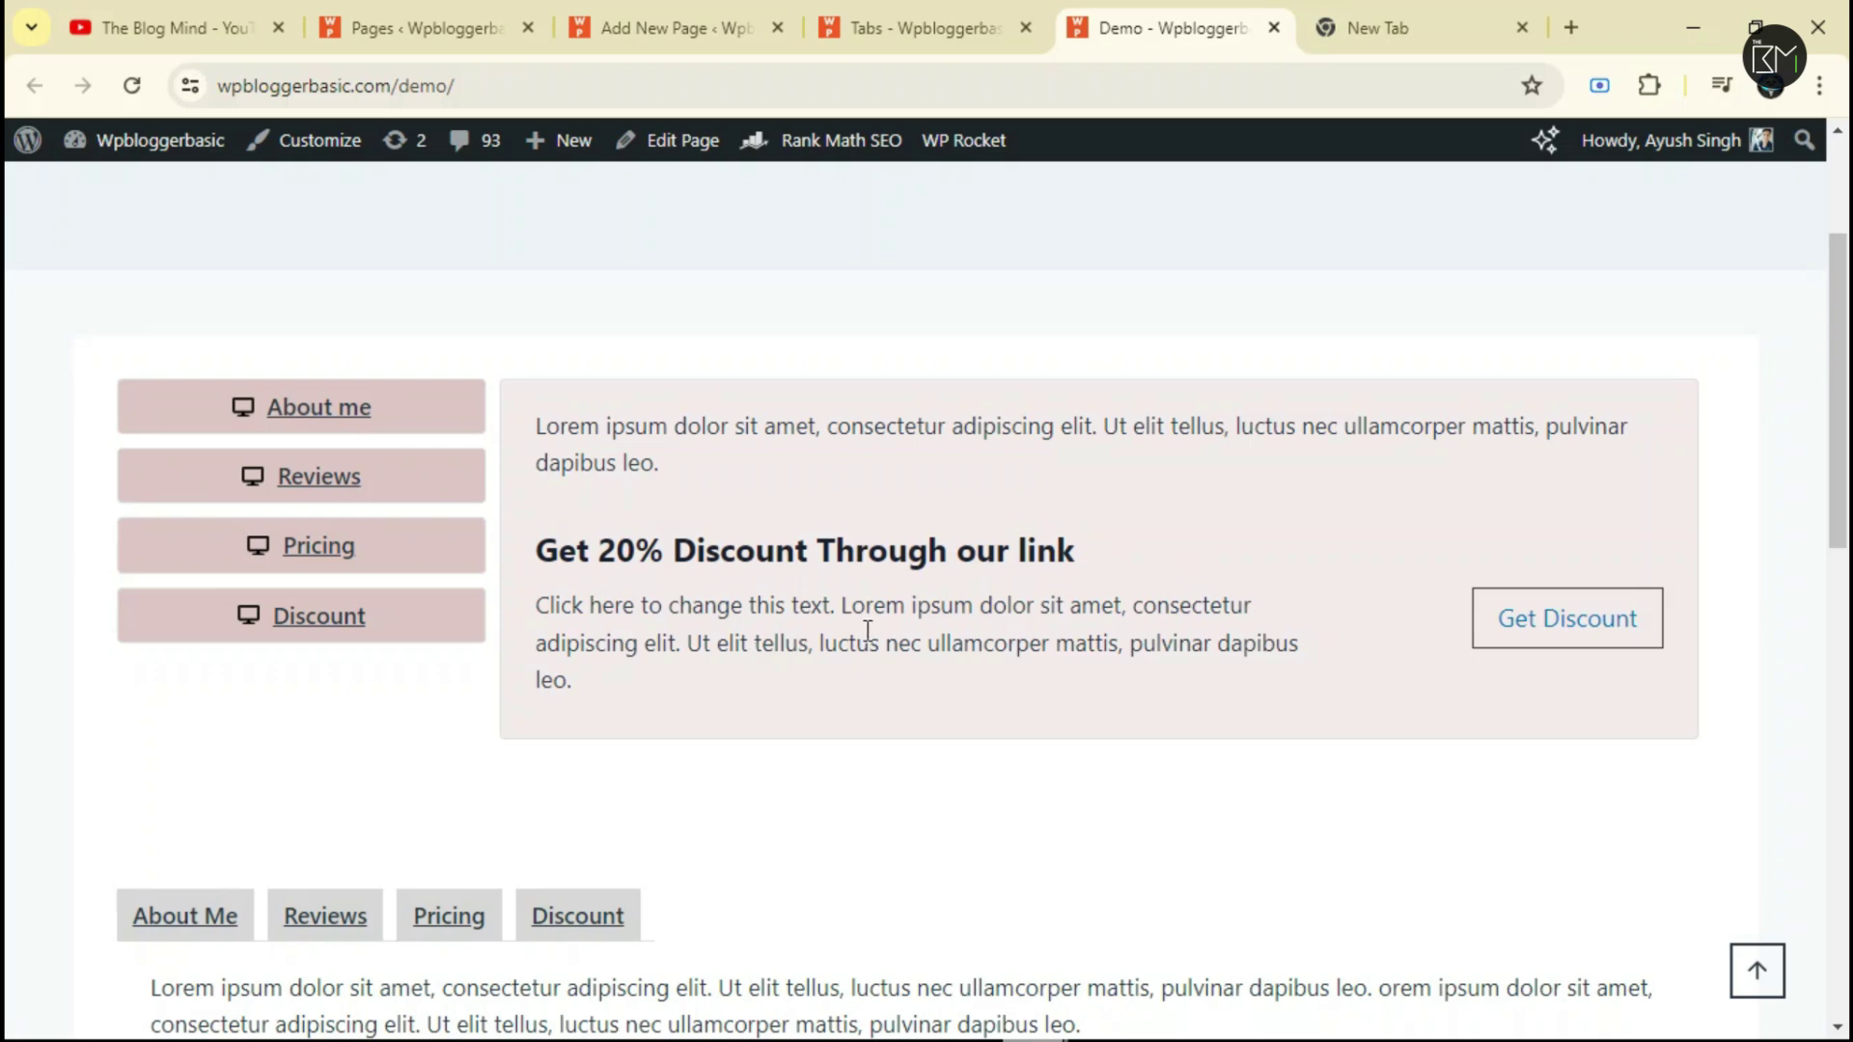
Review the Tabs block and its About us gallery in the page editor, and return to the page preview.
{"action": "left_click", "coordinate": [877, 11]}
{"action": "left_click", "coordinate": [676, 21]}
{"action": "scroll", "coordinate": [823, 628], "scroll_direction": "down", "scroll_amount": 6}
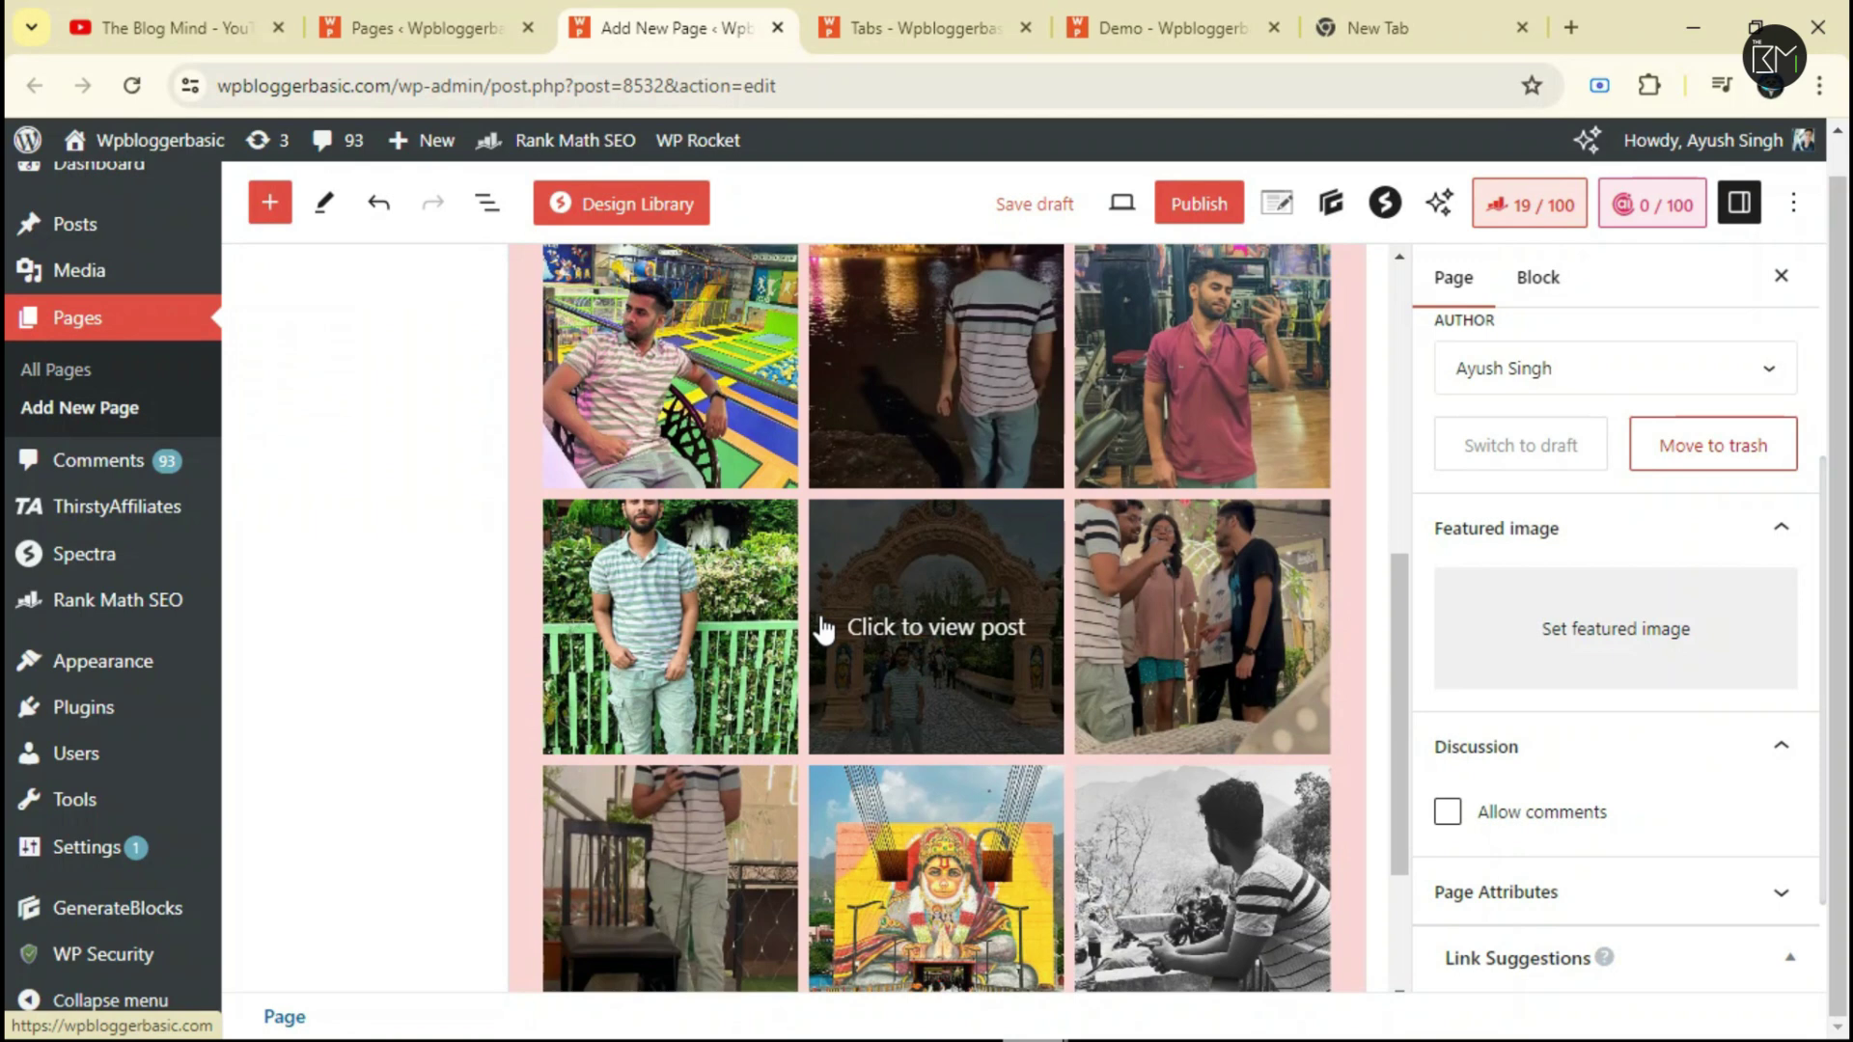
{"action": "scroll", "coordinate": [823, 627], "scroll_direction": "up", "scroll_amount": 7}
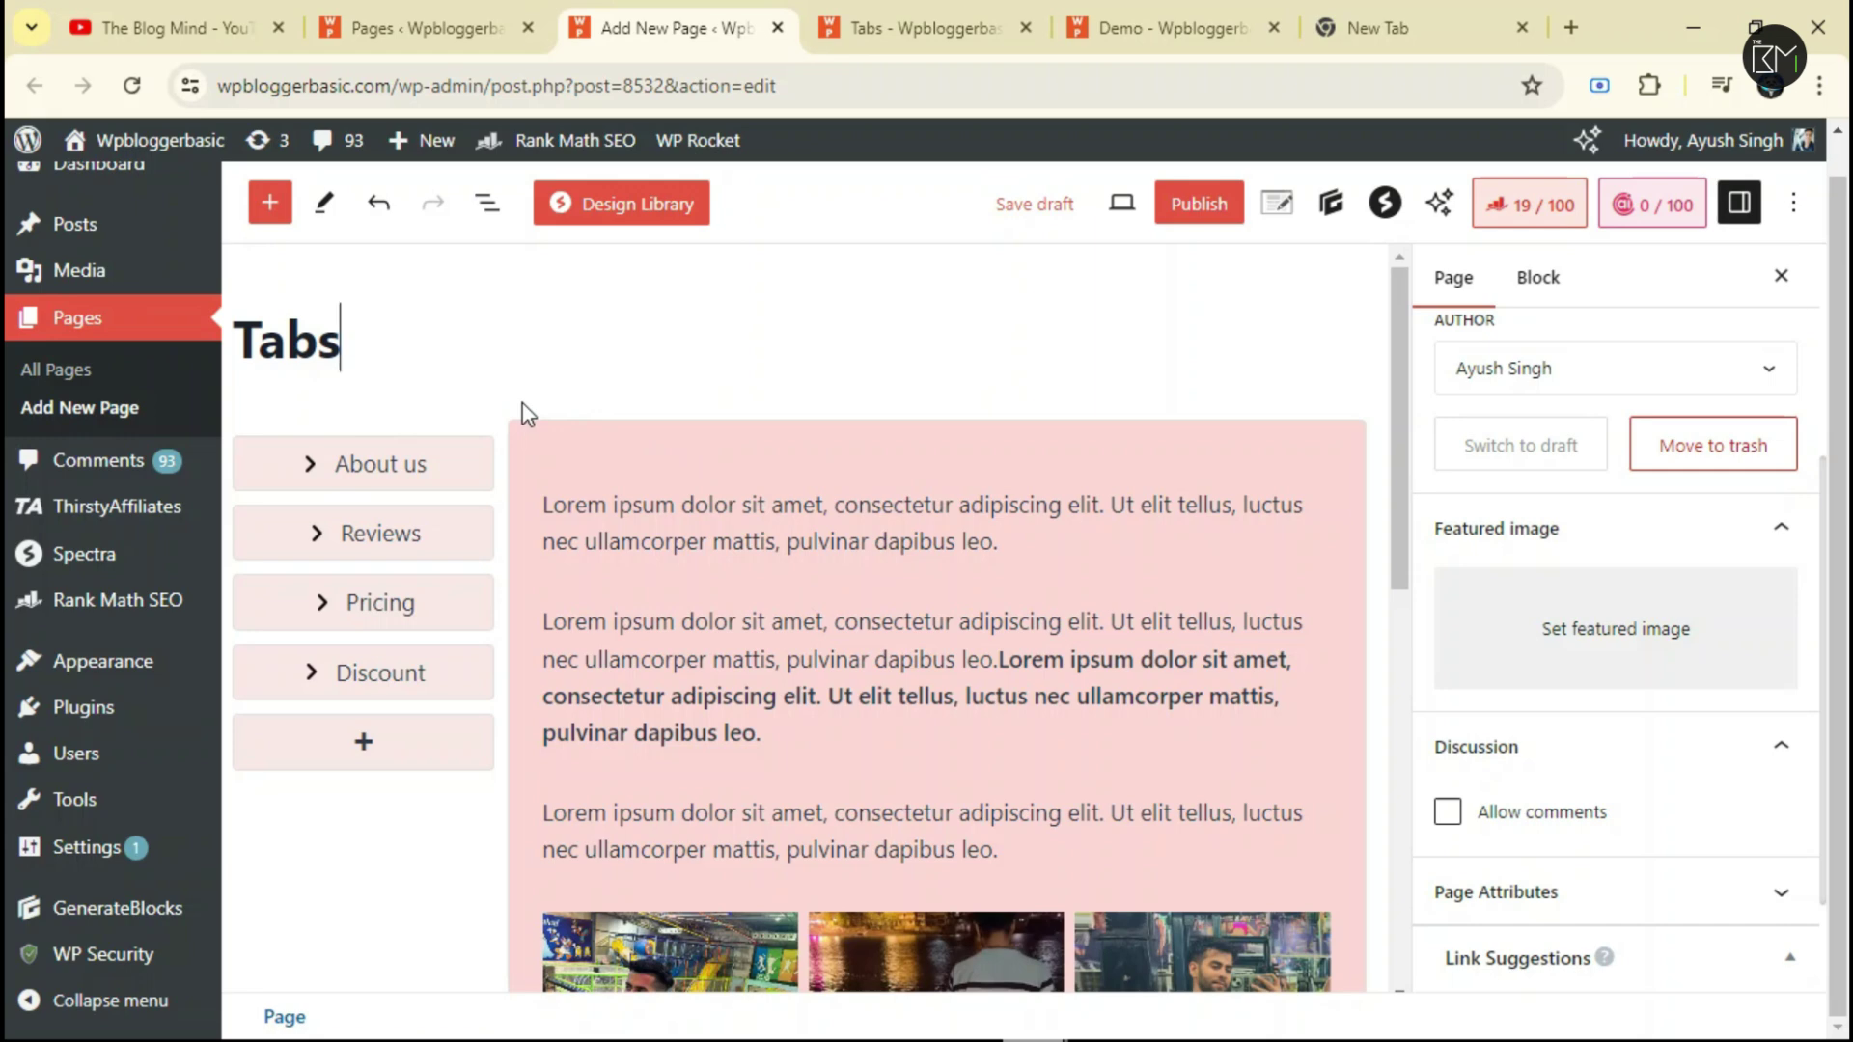
{"action": "scroll", "coordinate": [496, 405], "scroll_direction": "up", "scroll_amount": 1}
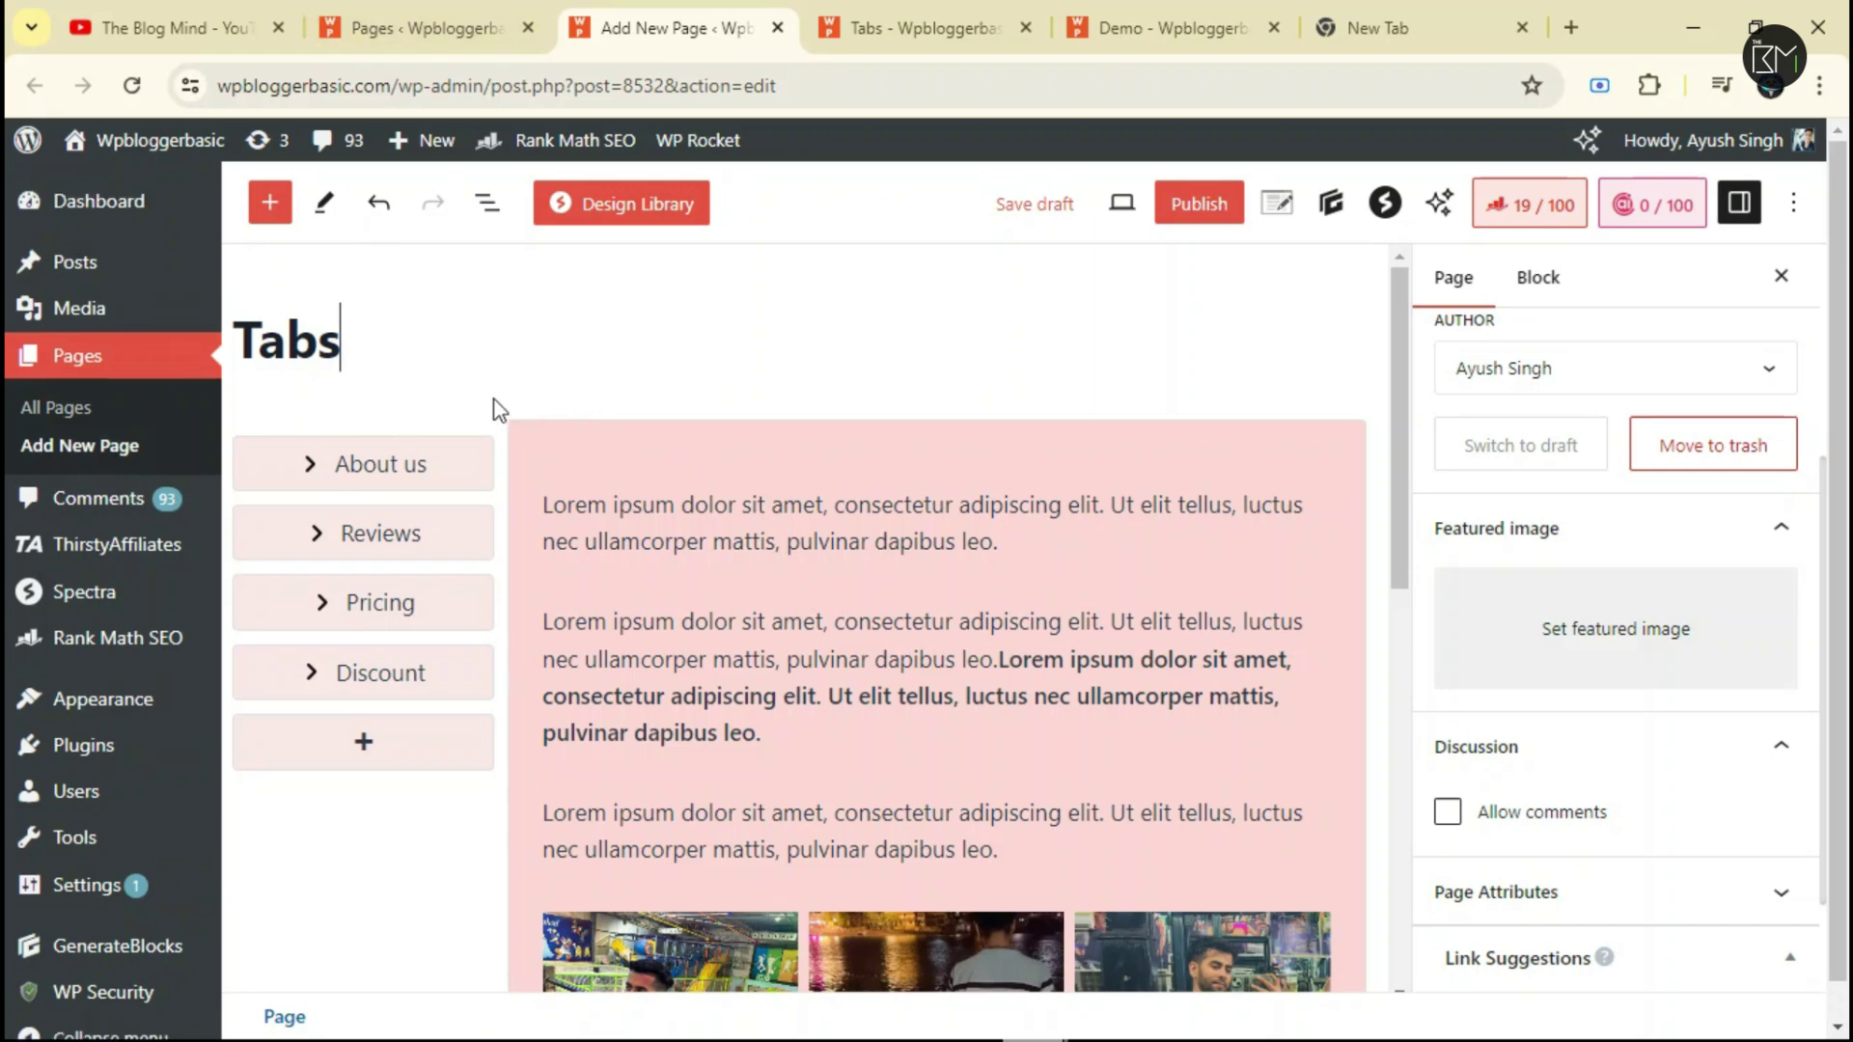
{"action": "left_click", "coordinate": [881, 12]}
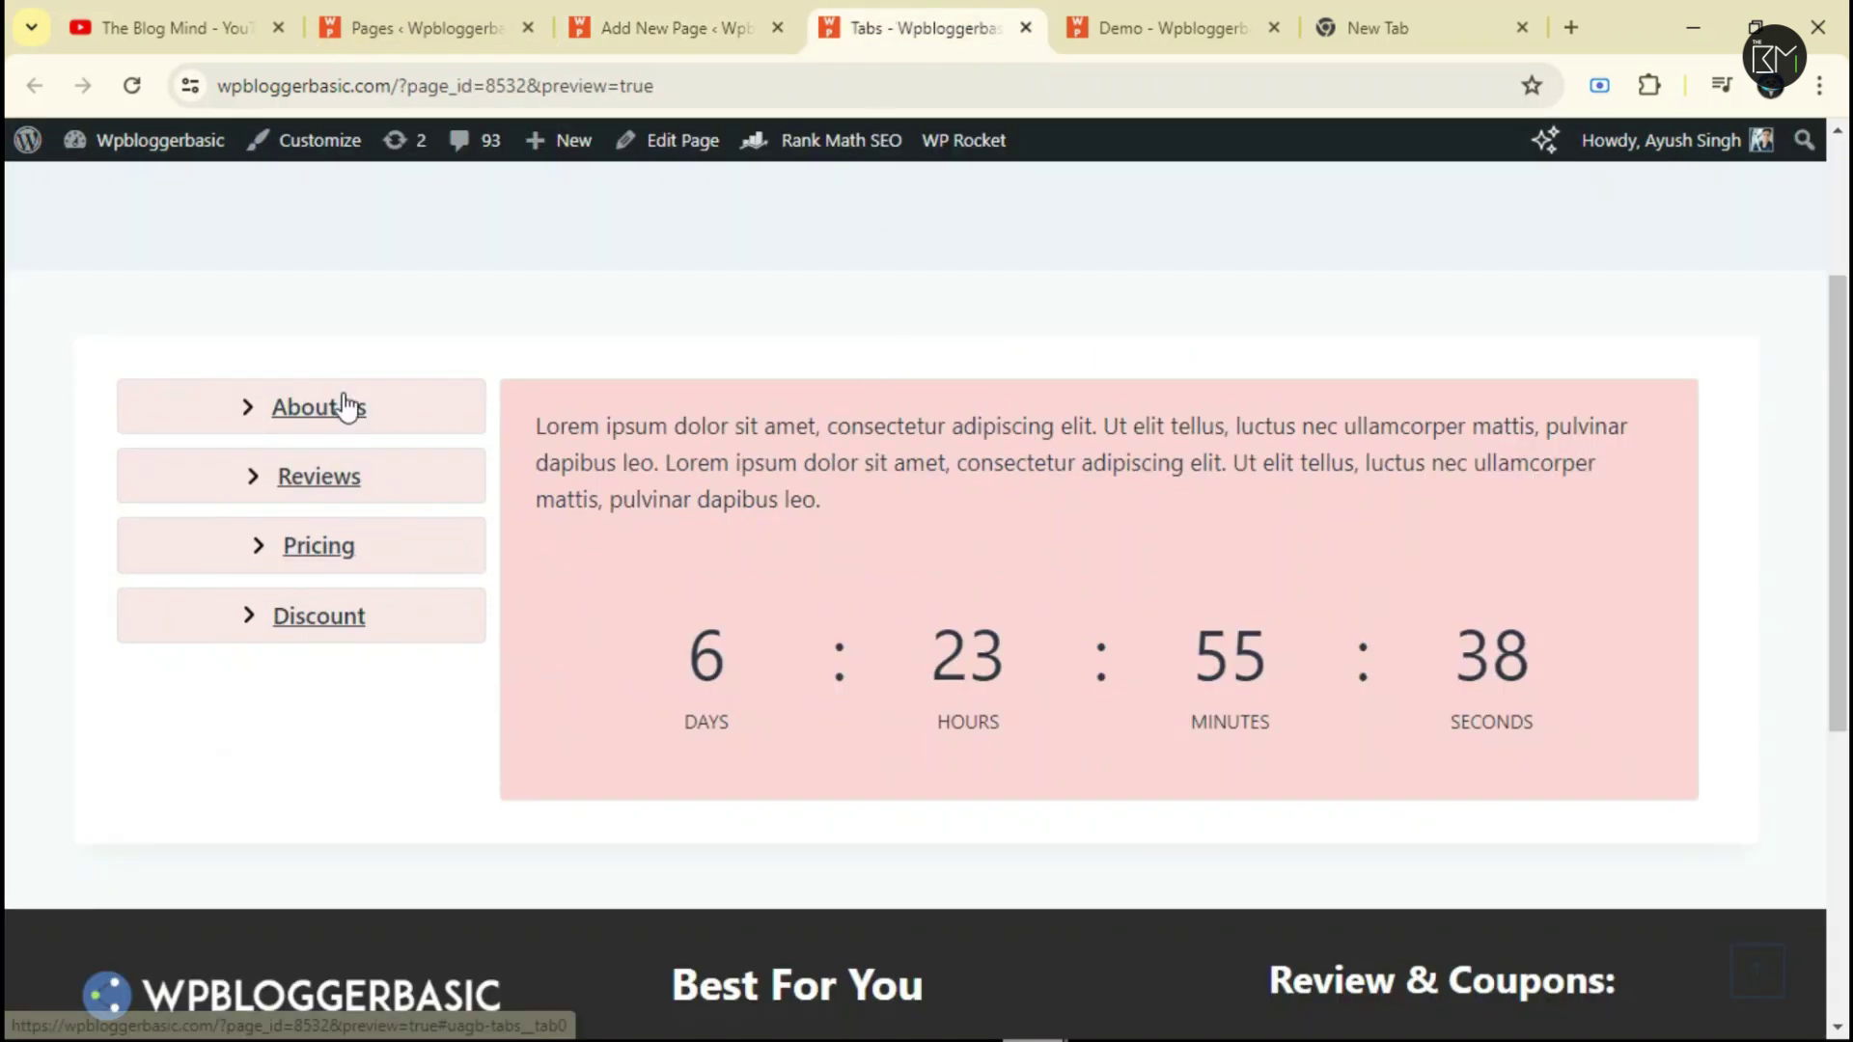